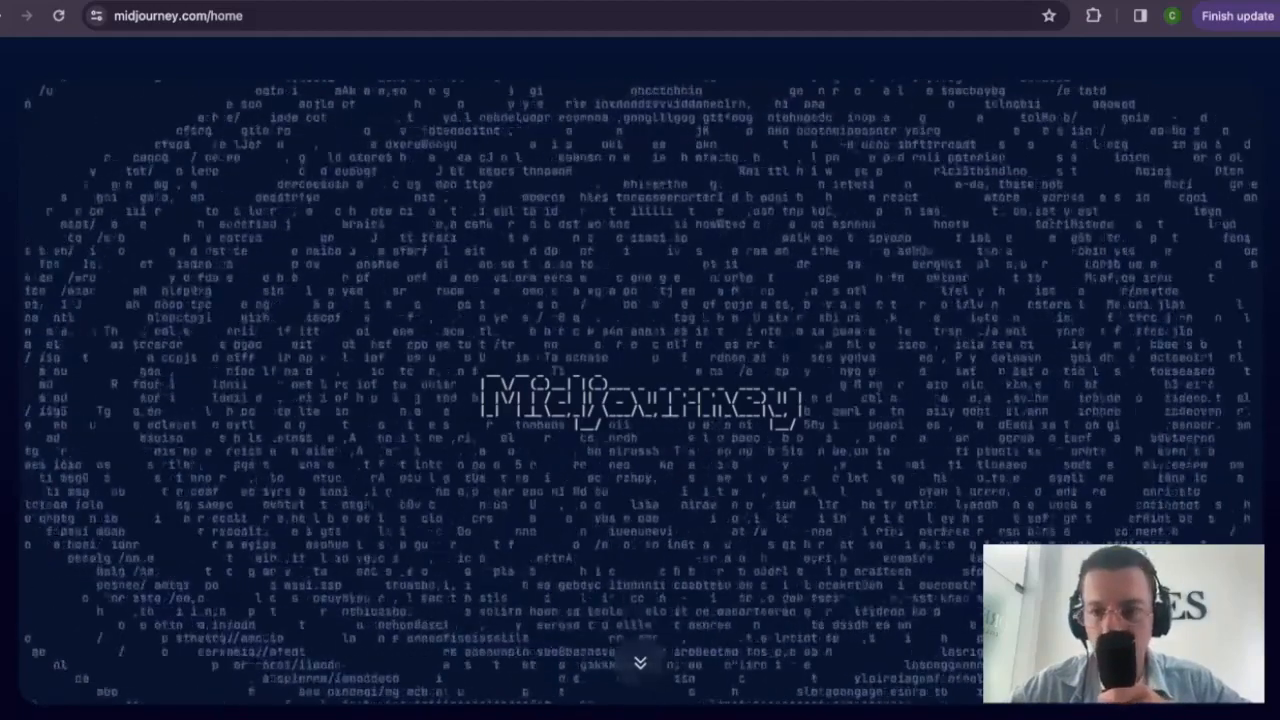
Step: Sign in to Midjourney with Discord, reviewing and authorising the Midjourney Bot's access to the account
{"action": "left_click", "coordinate": [1130, 528]}
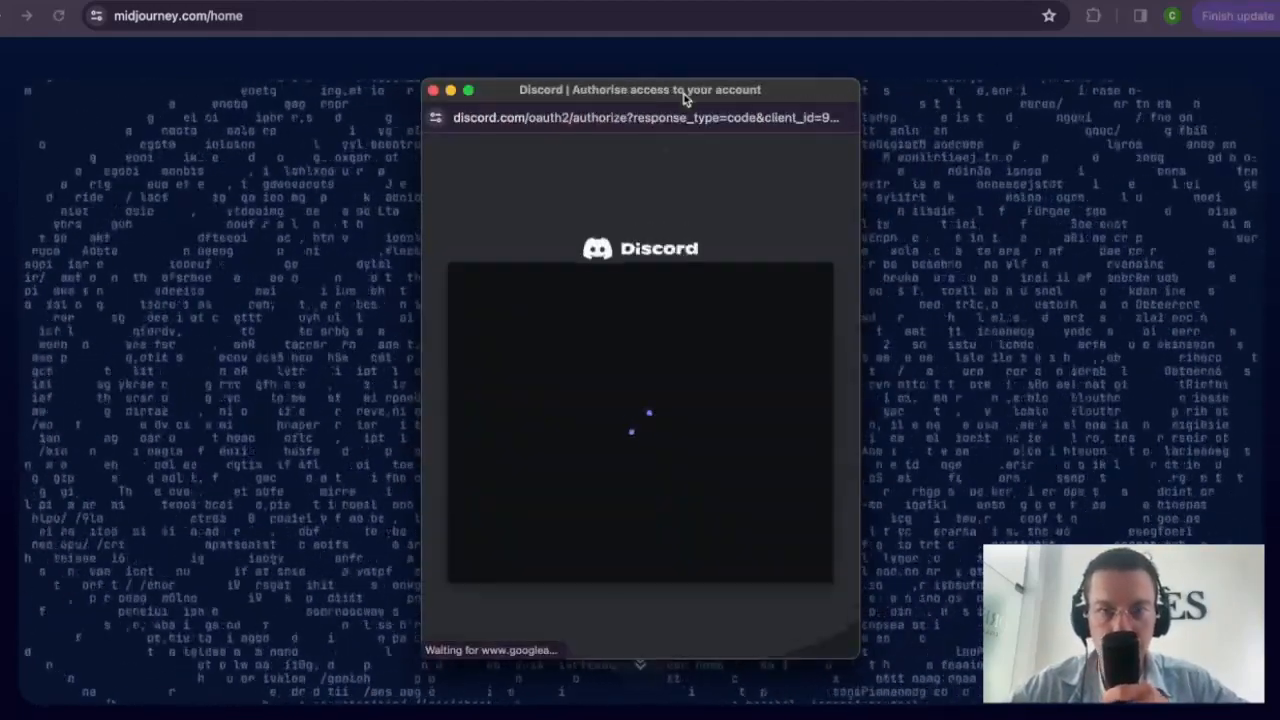
{"action": "scroll", "coordinate": [657, 289], "scroll_direction": "down", "scroll_amount": 3}
{"action": "scroll", "coordinate": [657, 289], "scroll_direction": "up", "scroll_amount": 3}
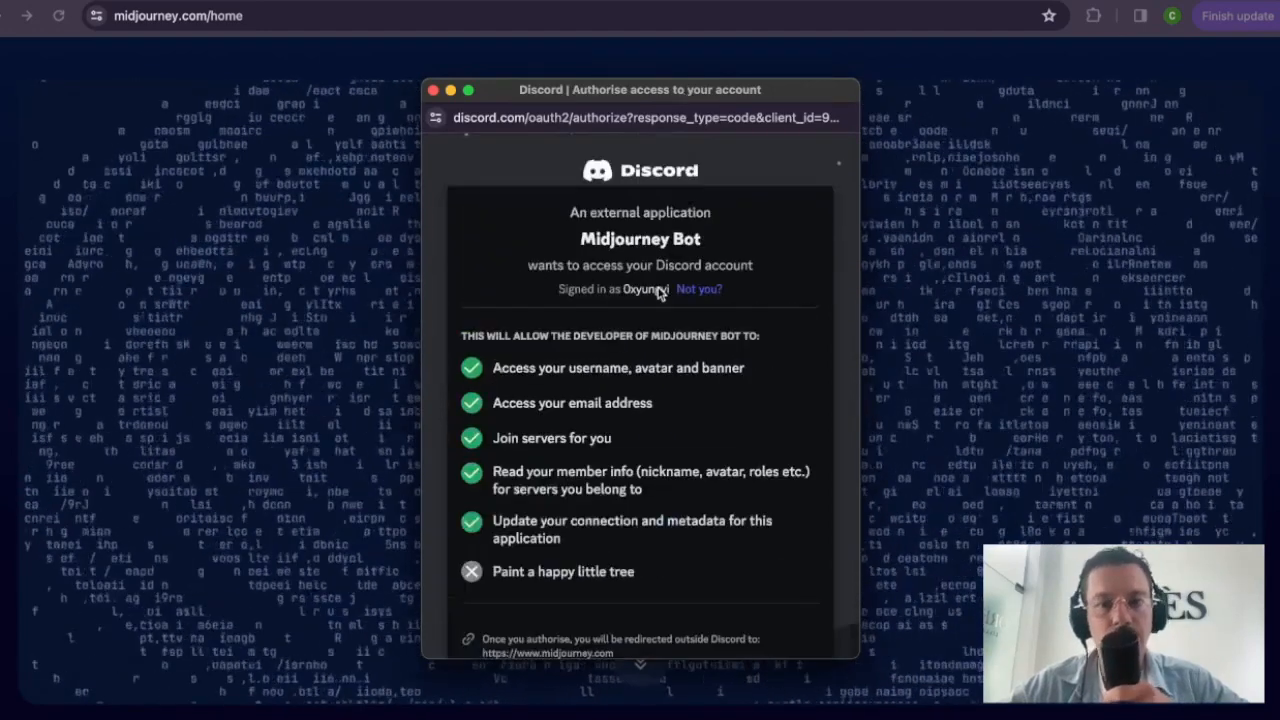
{"action": "scroll", "coordinate": [657, 290], "scroll_direction": "down", "scroll_amount": 3}
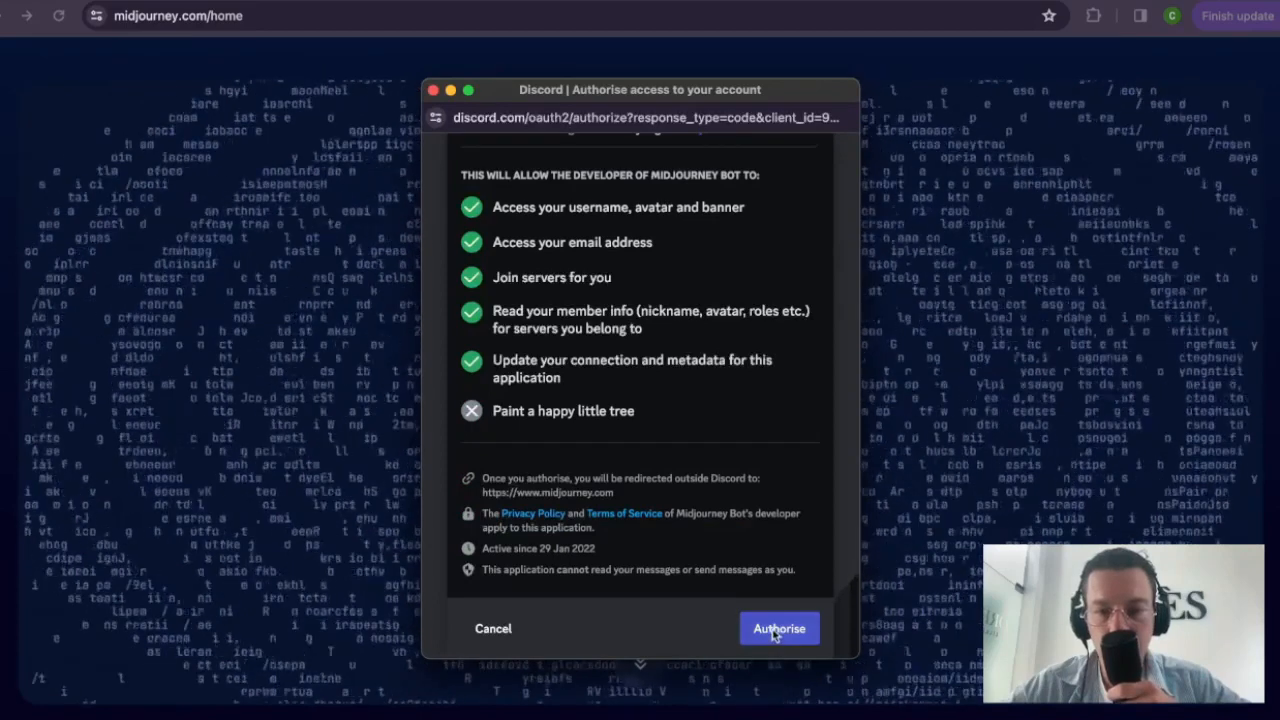
{"action": "left_click", "coordinate": [777, 628]}
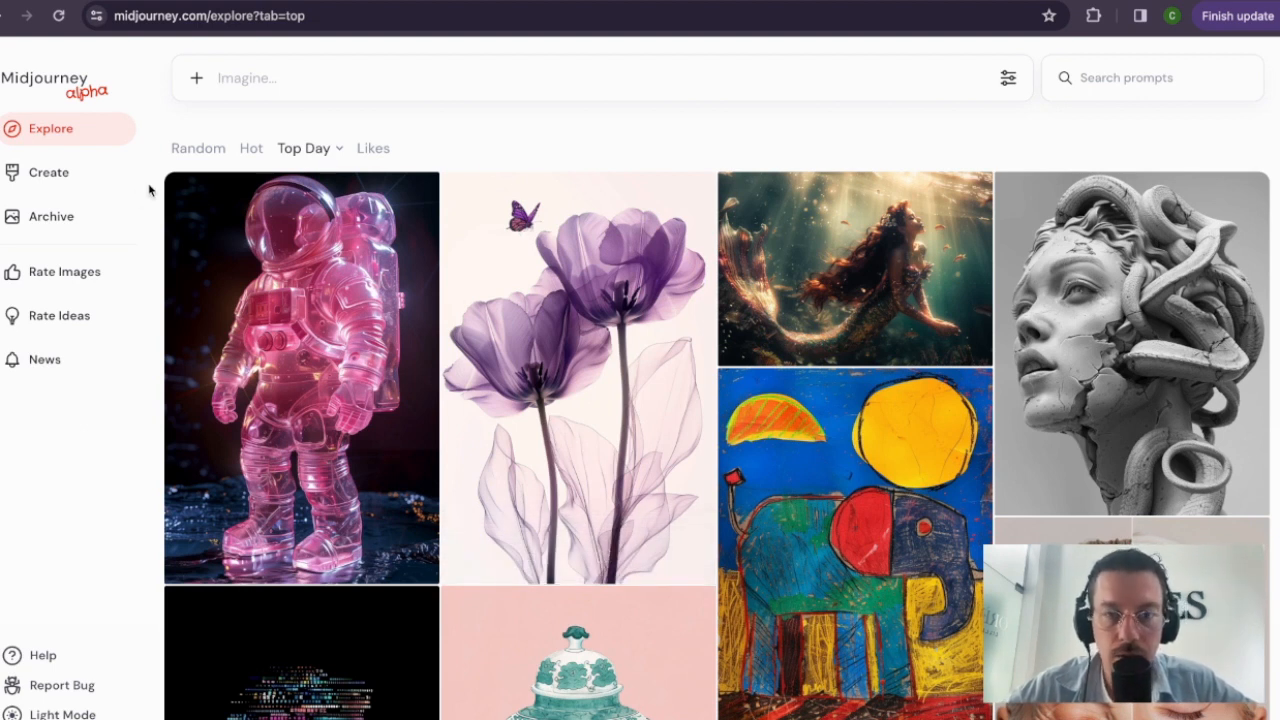
Step: Browse the Explore gallery's top images of the day and switch through its Hot and Random feeds
{"action": "scroll", "coordinate": [165, 420], "scroll_direction": "down", "scroll_amount": 5}
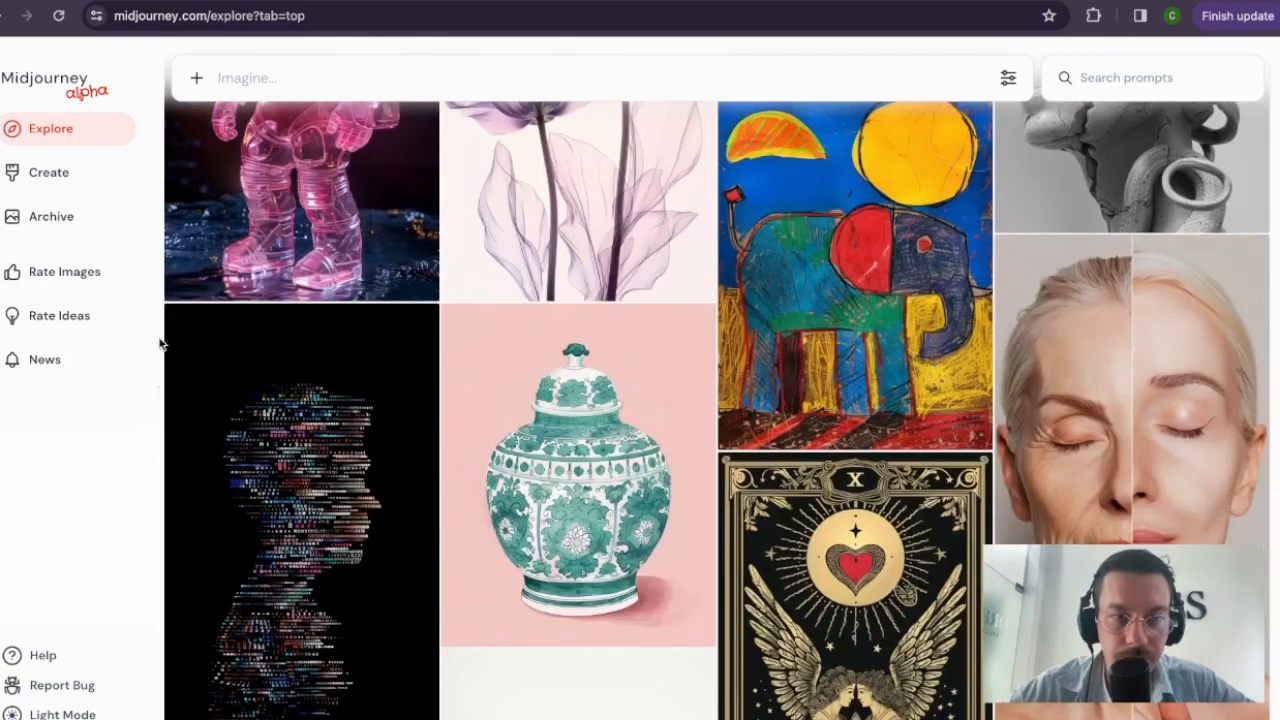
{"action": "scroll", "coordinate": [175, 400], "scroll_direction": "up", "scroll_amount": 5}
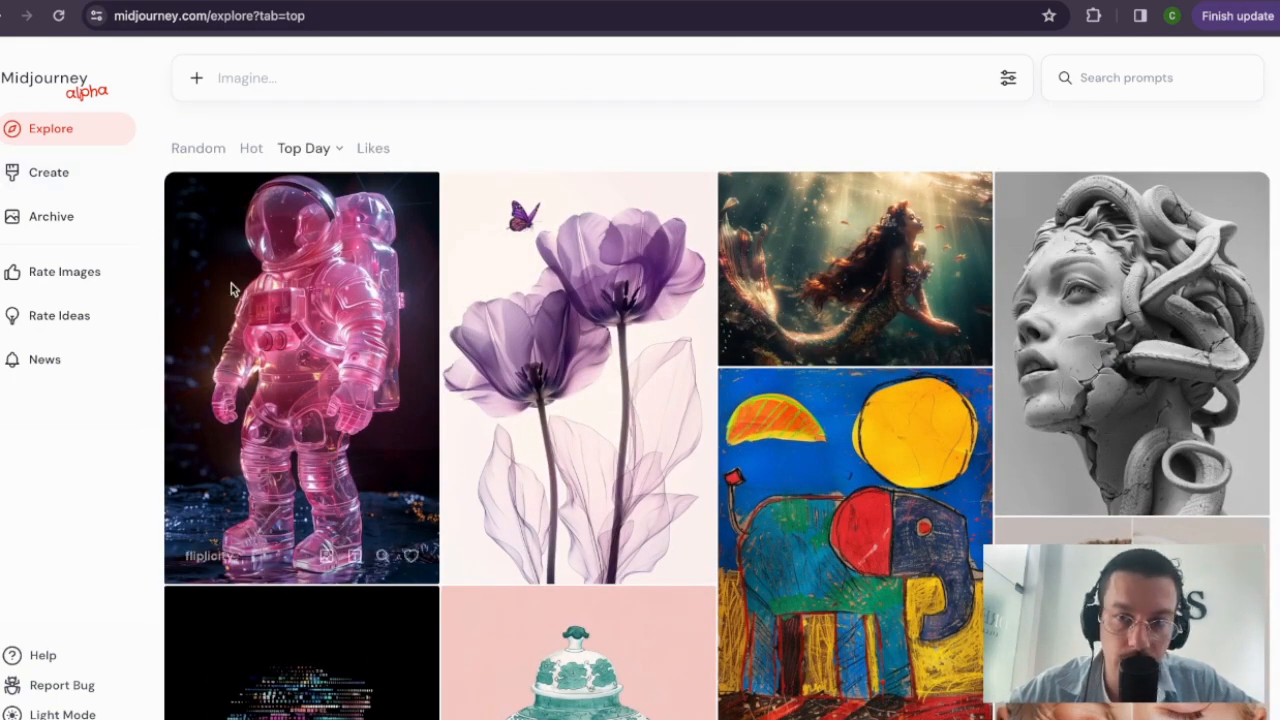
{"action": "scroll", "coordinate": [400, 330], "scroll_direction": "down", "scroll_amount": 1}
{"action": "scroll", "coordinate": [433, 347], "scroll_direction": "up", "scroll_amount": 1}
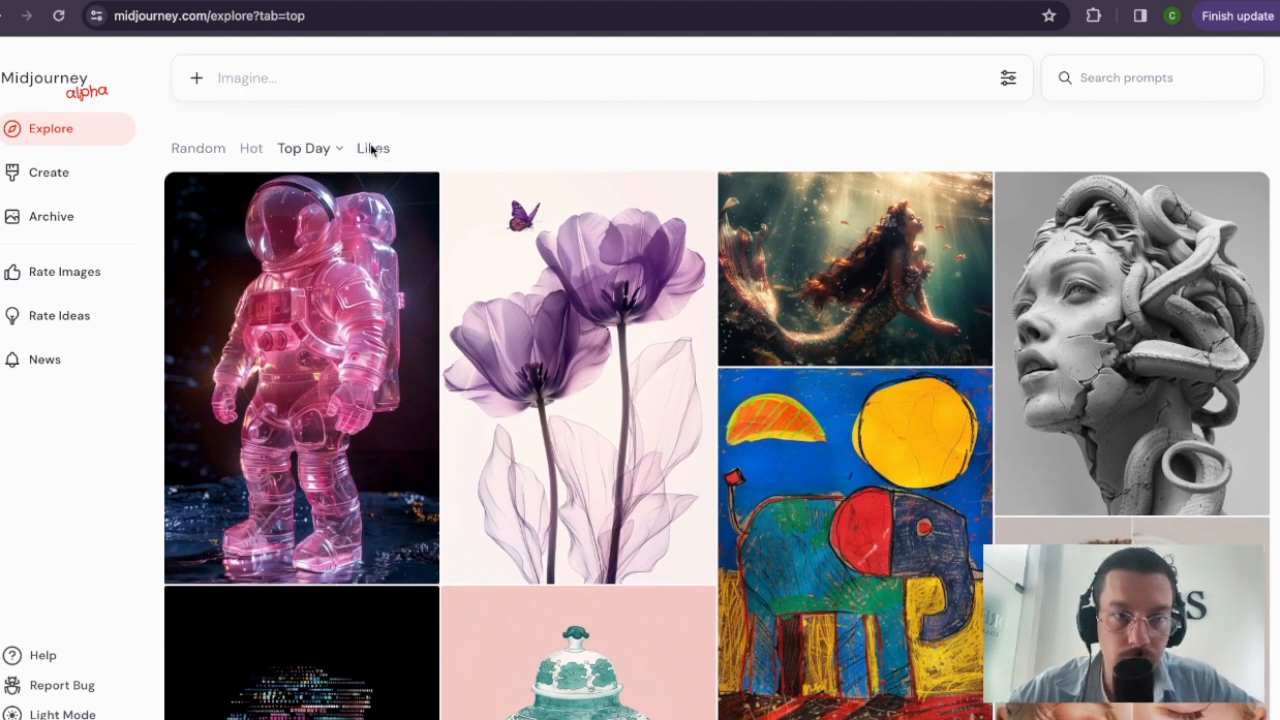
{"action": "left_click", "coordinate": [315, 152]}
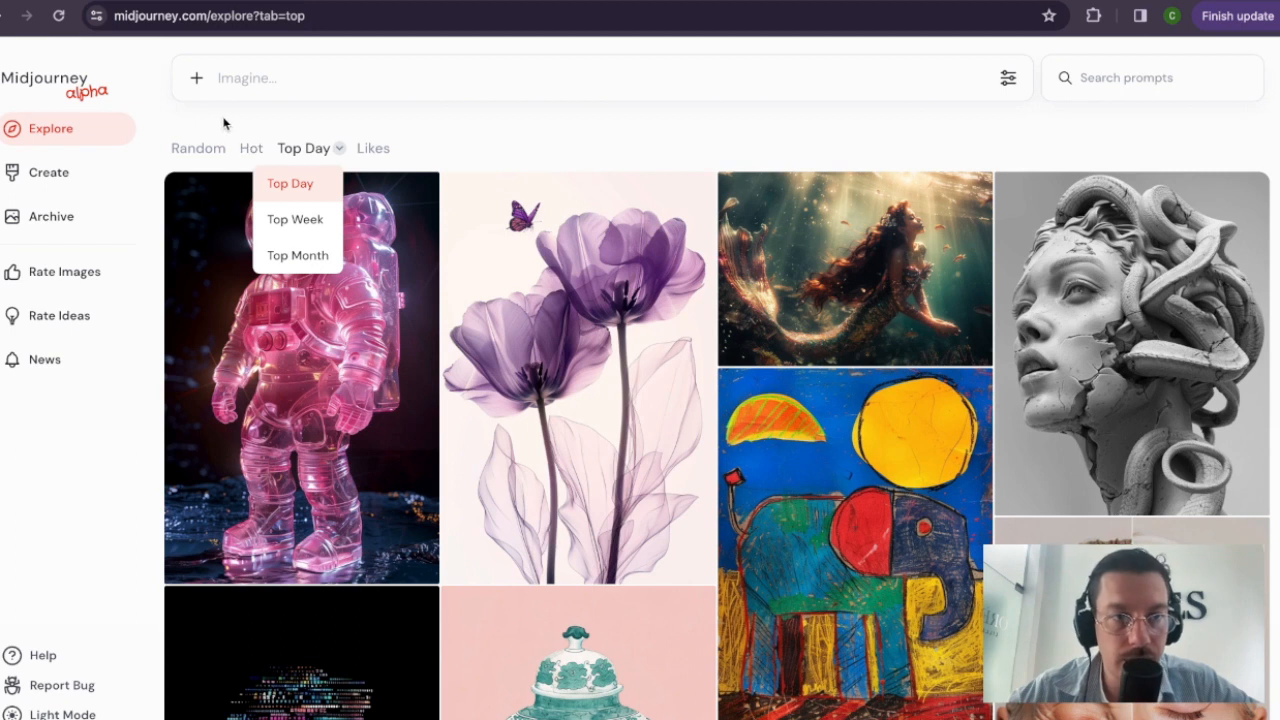
{"action": "left_click", "coordinate": [250, 148]}
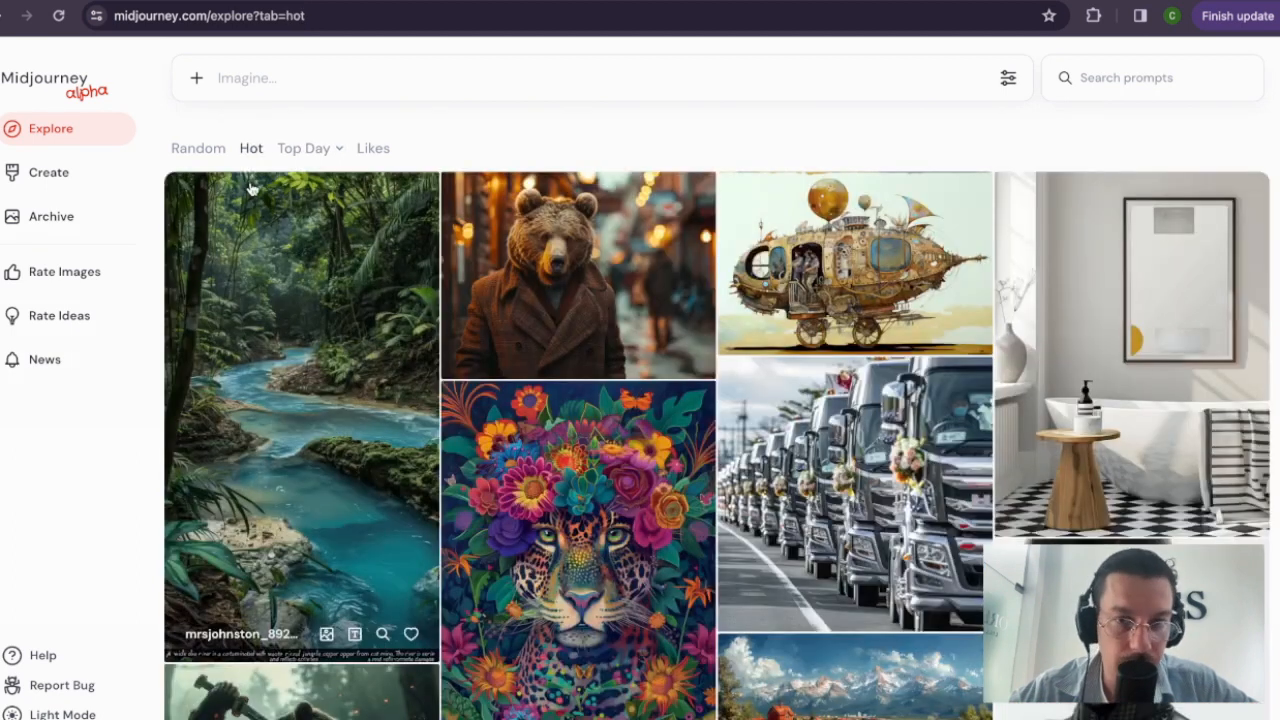
{"action": "left_click", "coordinate": [190, 148]}
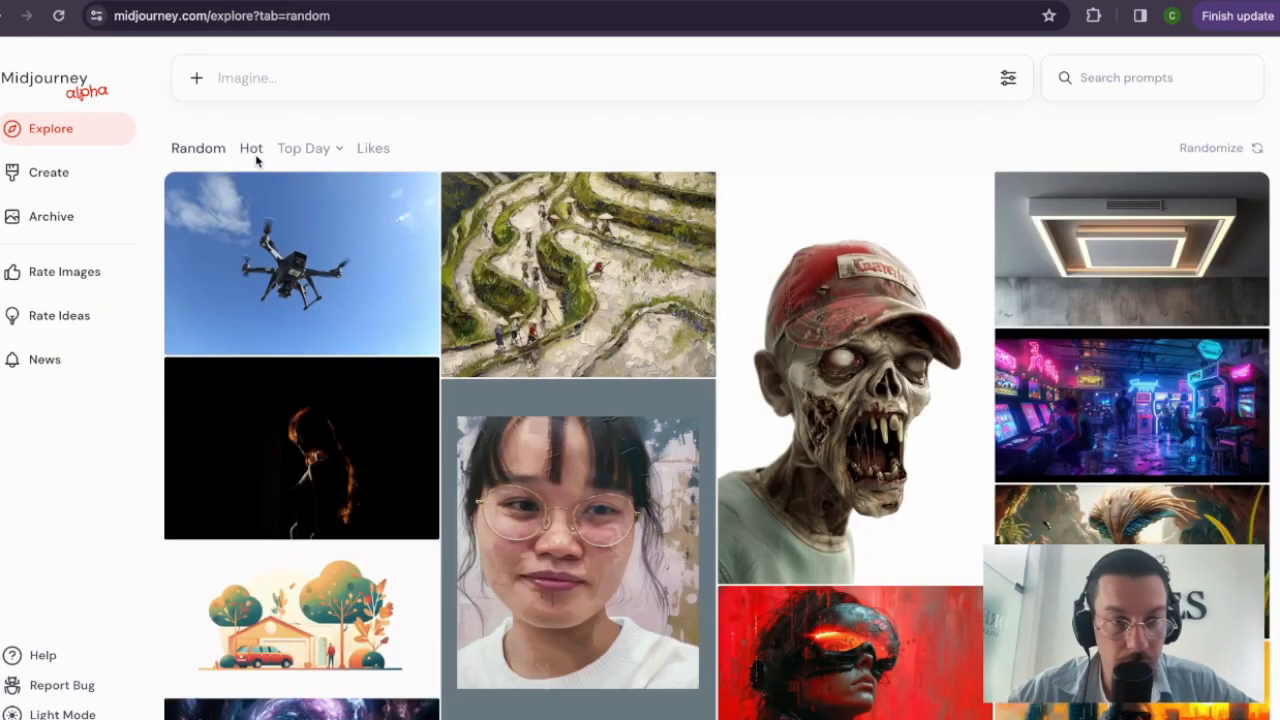
Step: View the account's own generations in Create and look through the older images in the Archive
{"action": "left_click", "coordinate": [58, 172]}
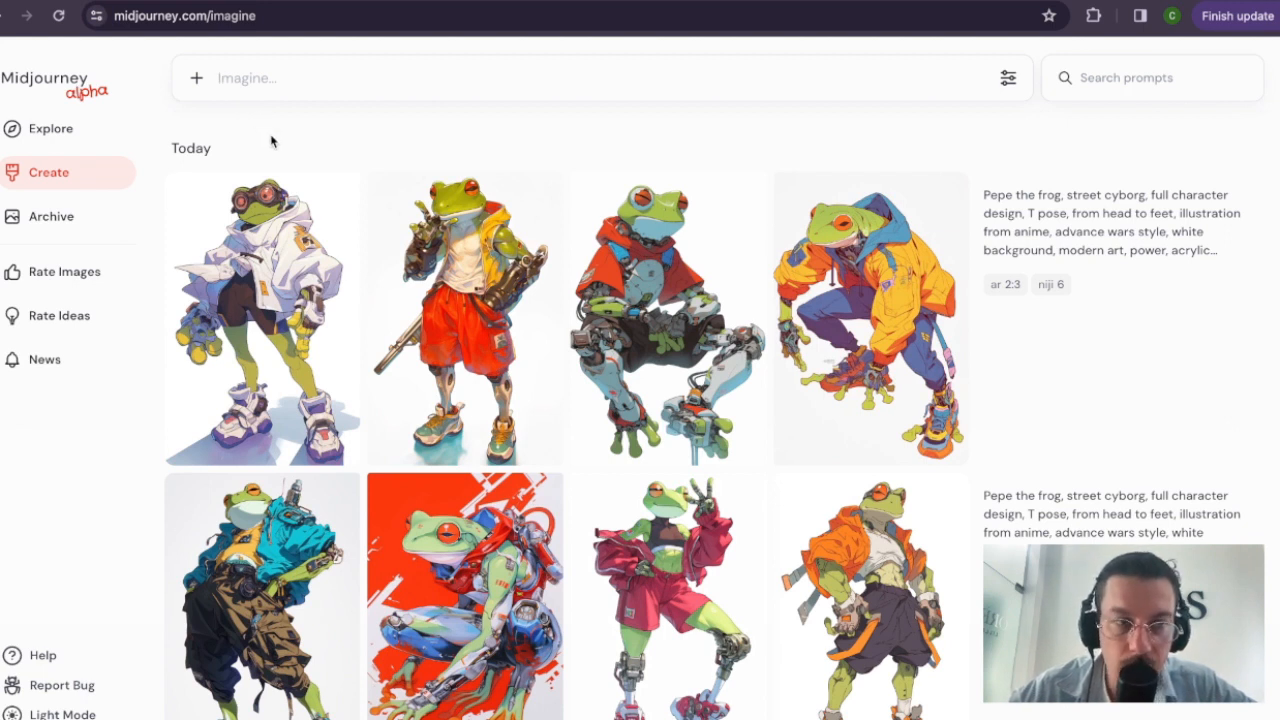
{"action": "left_click", "coordinate": [52, 220]}
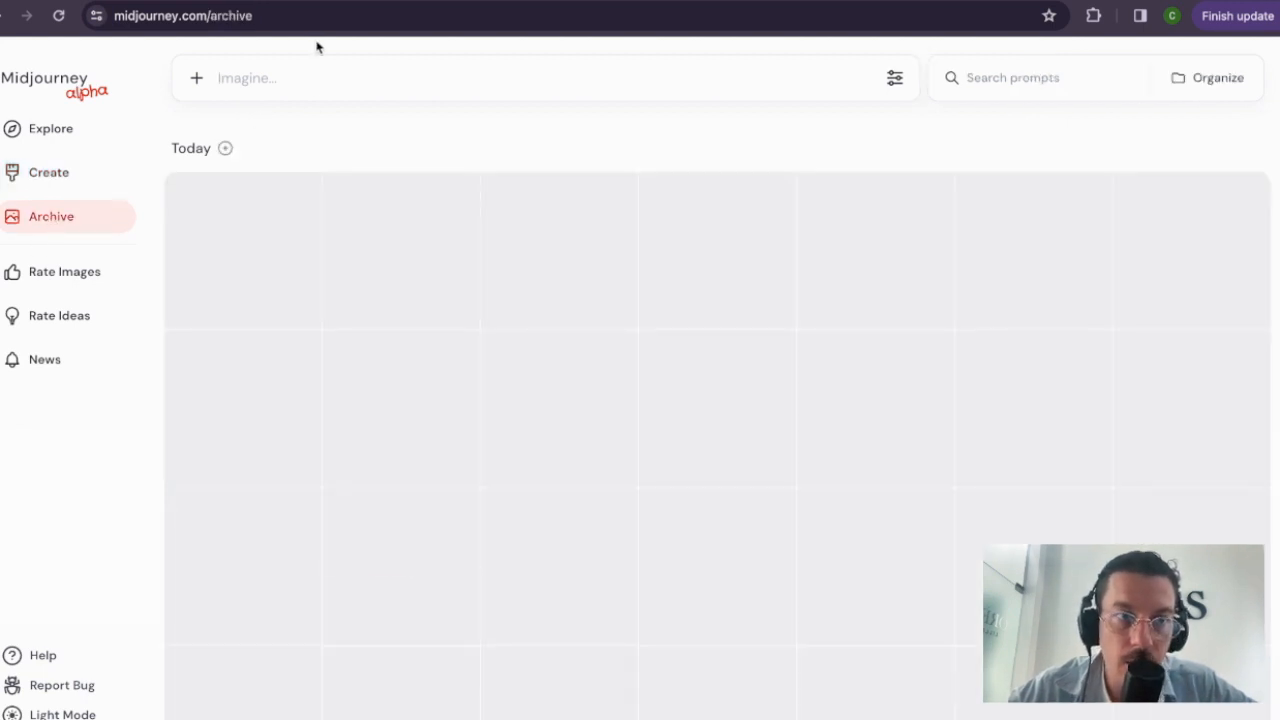
{"action": "scroll", "coordinate": [317, 508], "scroll_direction": "down", "scroll_amount": 5}
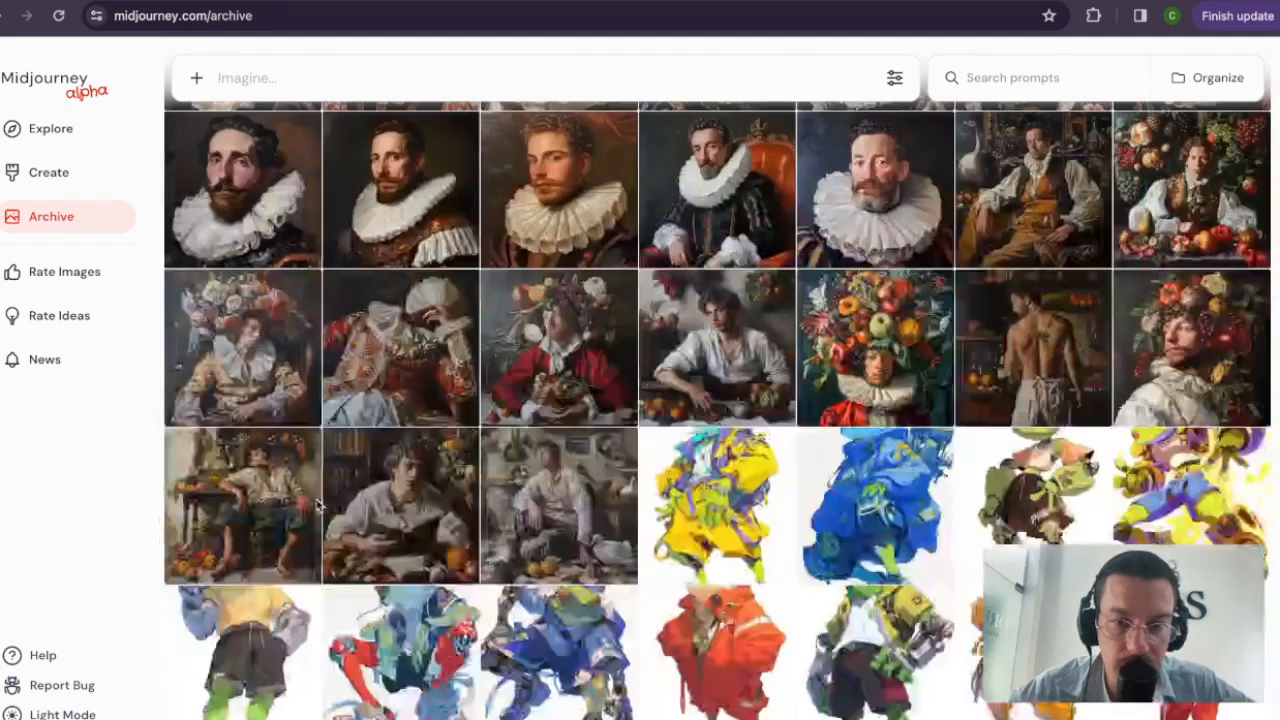
{"action": "scroll", "coordinate": [476, 426], "scroll_direction": "up", "scroll_amount": 1}
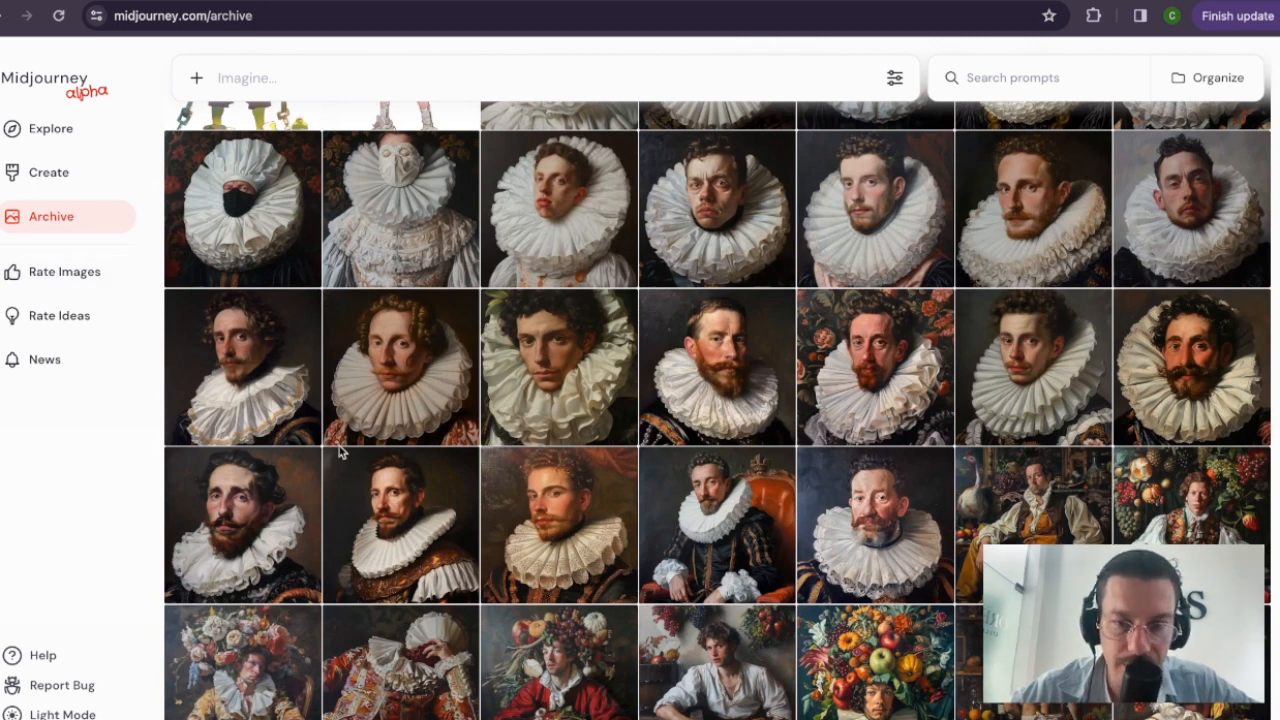
{"action": "scroll", "coordinate": [340, 450], "scroll_direction": "up", "scroll_amount": 1}
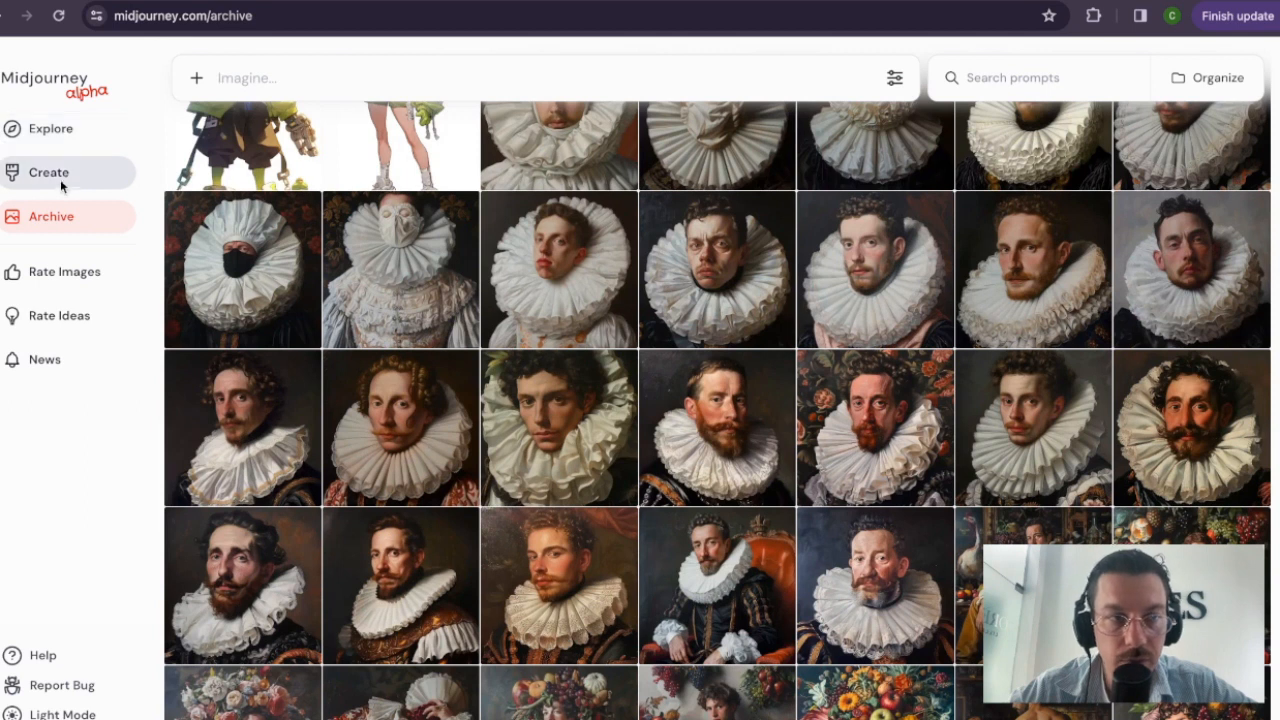
Step: Open the drone image from the Explore gallery and highlight its full prompt text for reading
{"action": "left_click", "coordinate": [69, 129]}
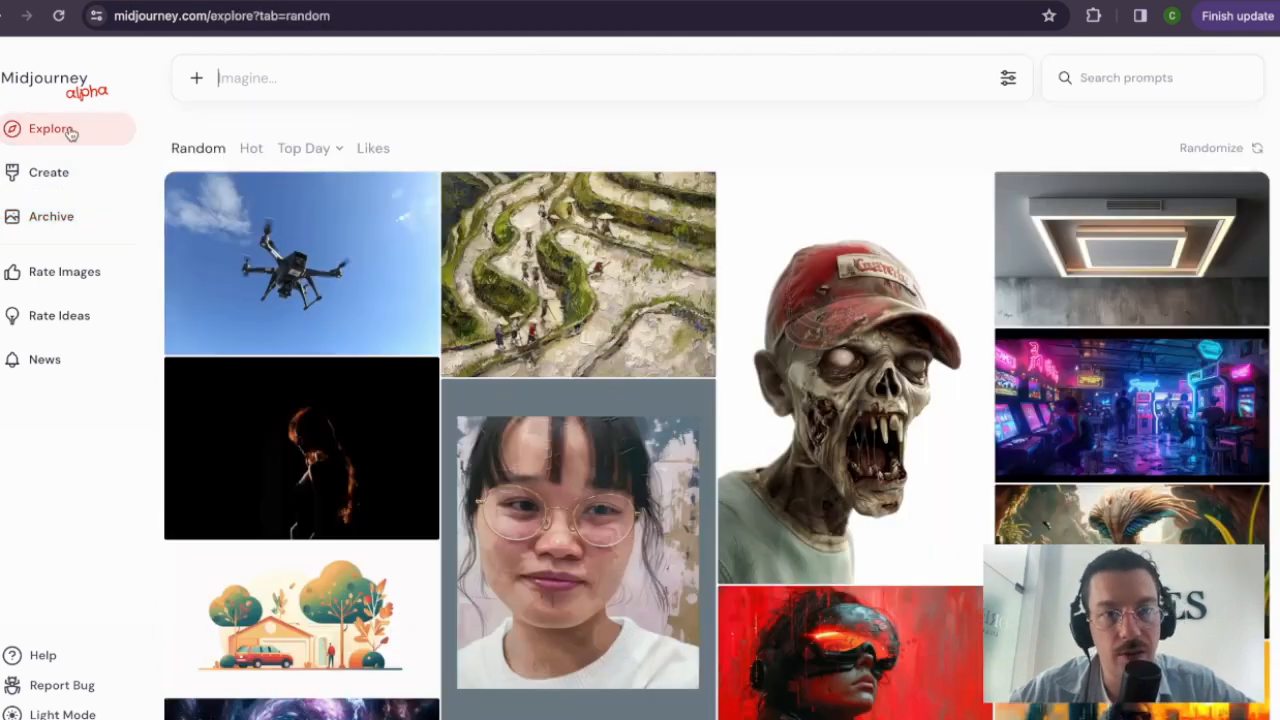
{"action": "left_click", "coordinate": [367, 248]}
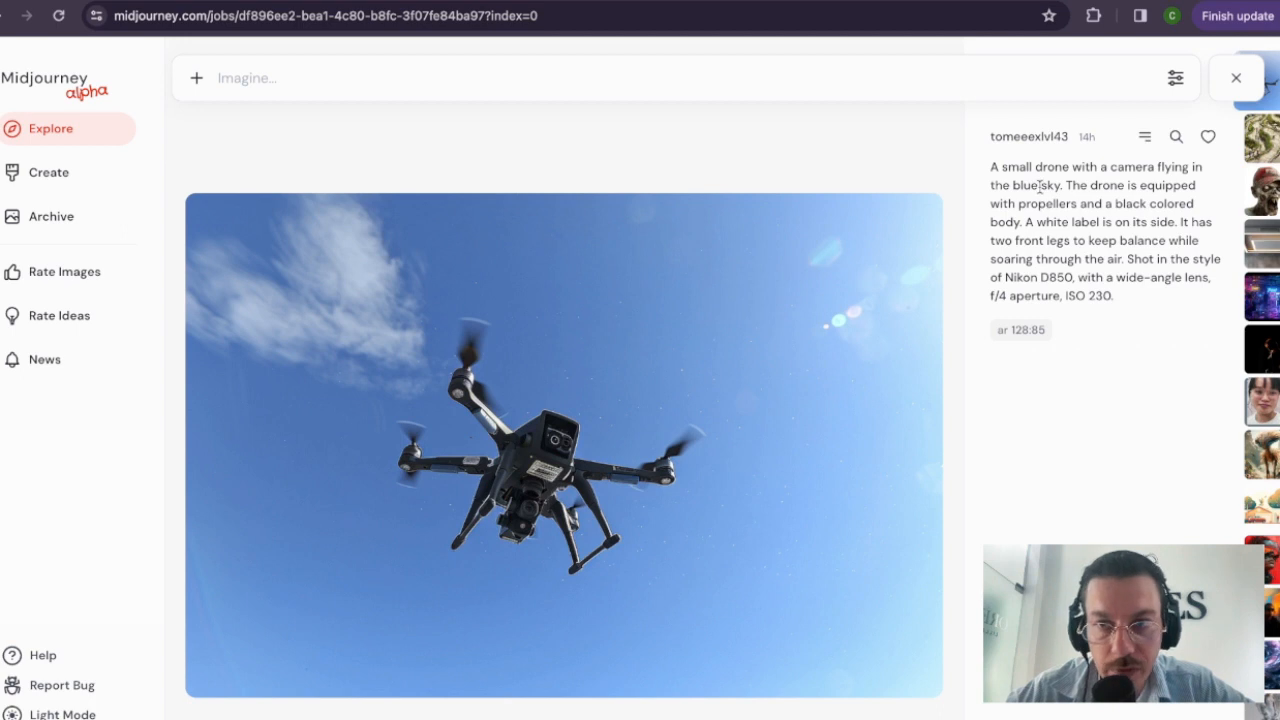
{"action": "mouse_move", "coordinate": [991, 169]}
{"action": "left_mouse_down"}
{"action": "mouse_move", "coordinate": [1037, 200]}
{"action": "mouse_move", "coordinate": [1118, 298]}
{"action": "mouse_move", "coordinate": [1078, 277]}
{"action": "mouse_move", "coordinate": [972, 162]}
{"action": "left_mouse_up"}
{"action": "left_click", "coordinate": [1120, 302]}
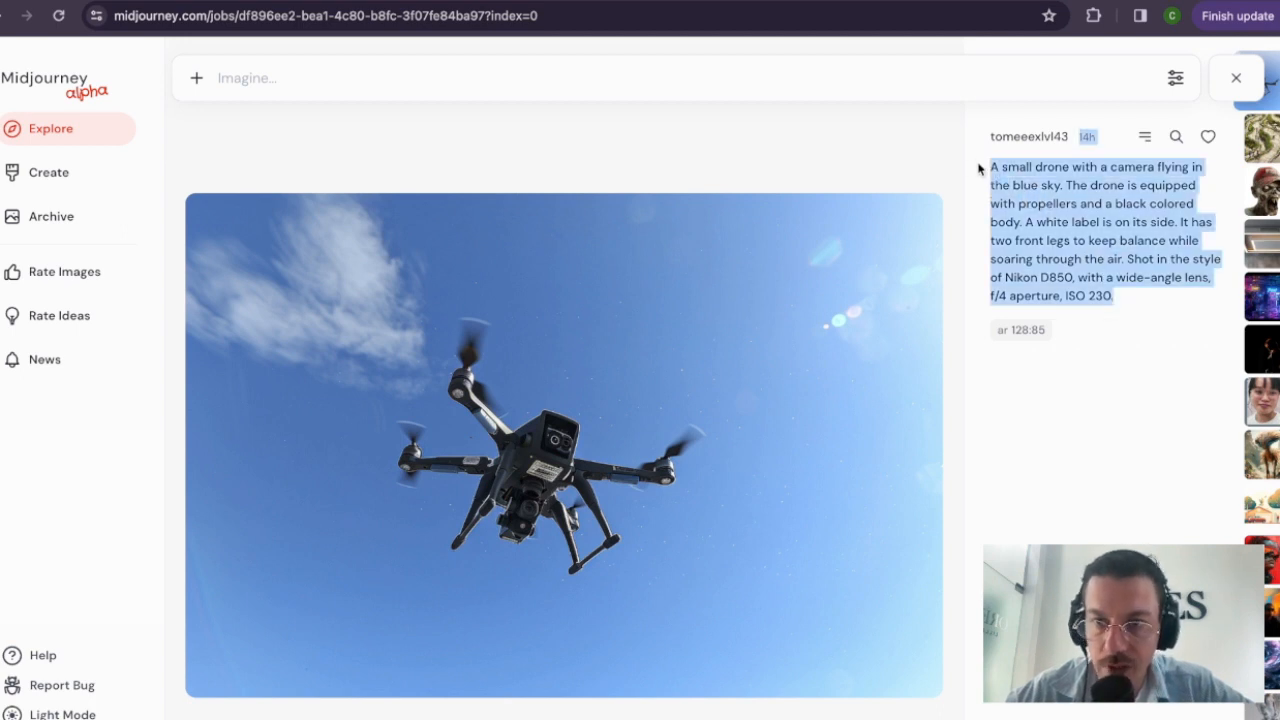
{"action": "left_click", "coordinate": [980, 170]}
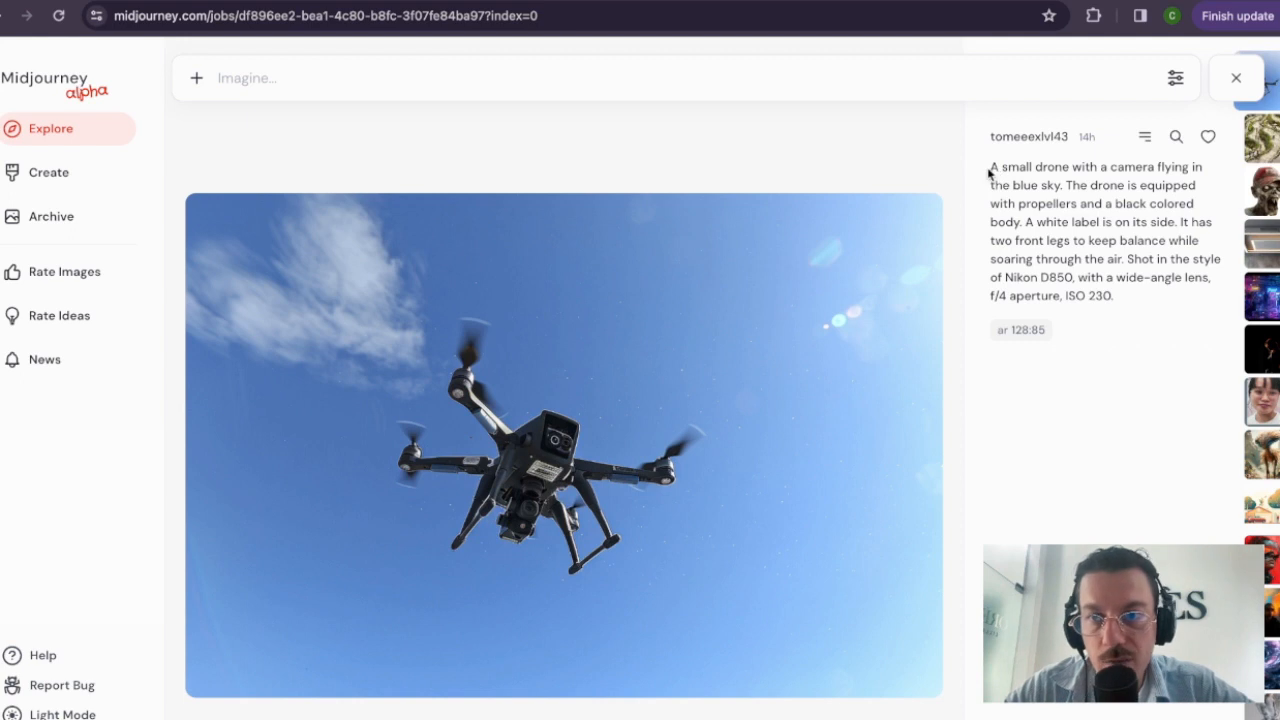
Step: Highlight the prompt's subject phrases one by one: the small drone in the blue sky, its equipment and its propellers
{"action": "mouse_move", "coordinate": [989, 172]}
{"action": "left_mouse_down"}
{"action": "mouse_move", "coordinate": [1062, 186]}
{"action": "mouse_move", "coordinate": [995, 180]}
{"action": "left_mouse_up"}
{"action": "left_click", "coordinate": [1072, 190]}
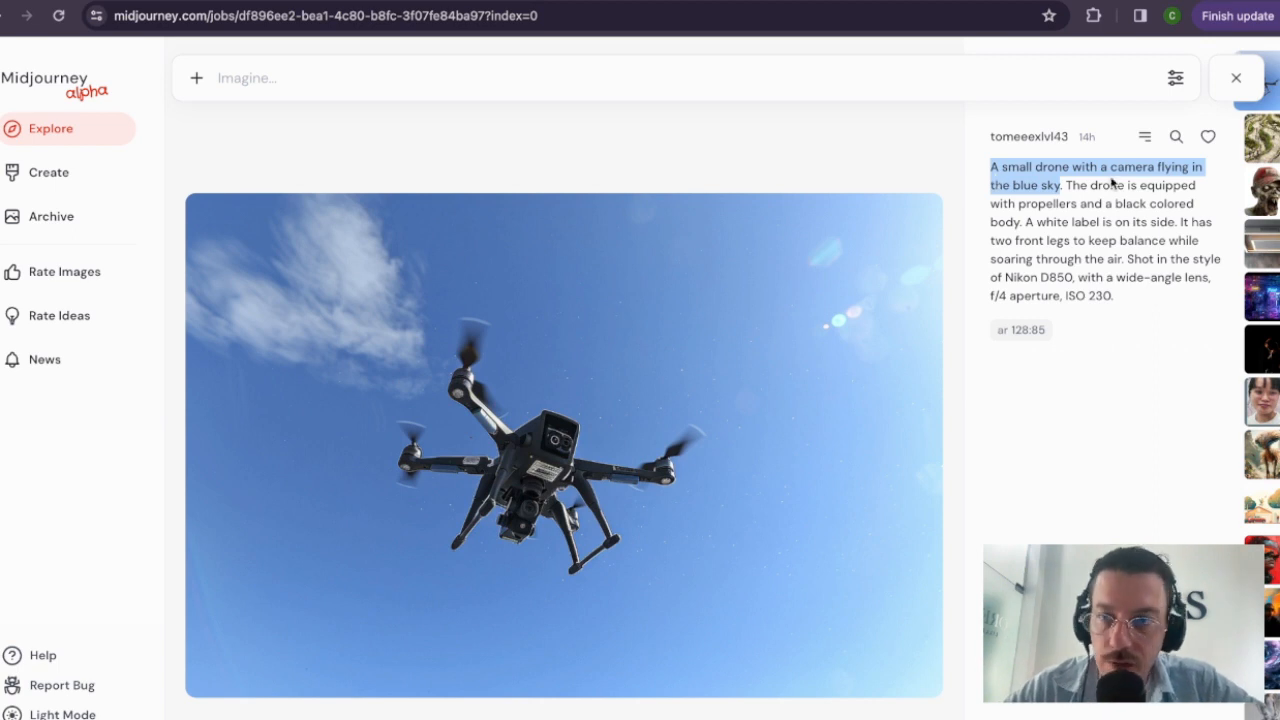
{"action": "left_click_drag", "start_coordinate": [1066, 187], "coordinate": [1092, 206]}
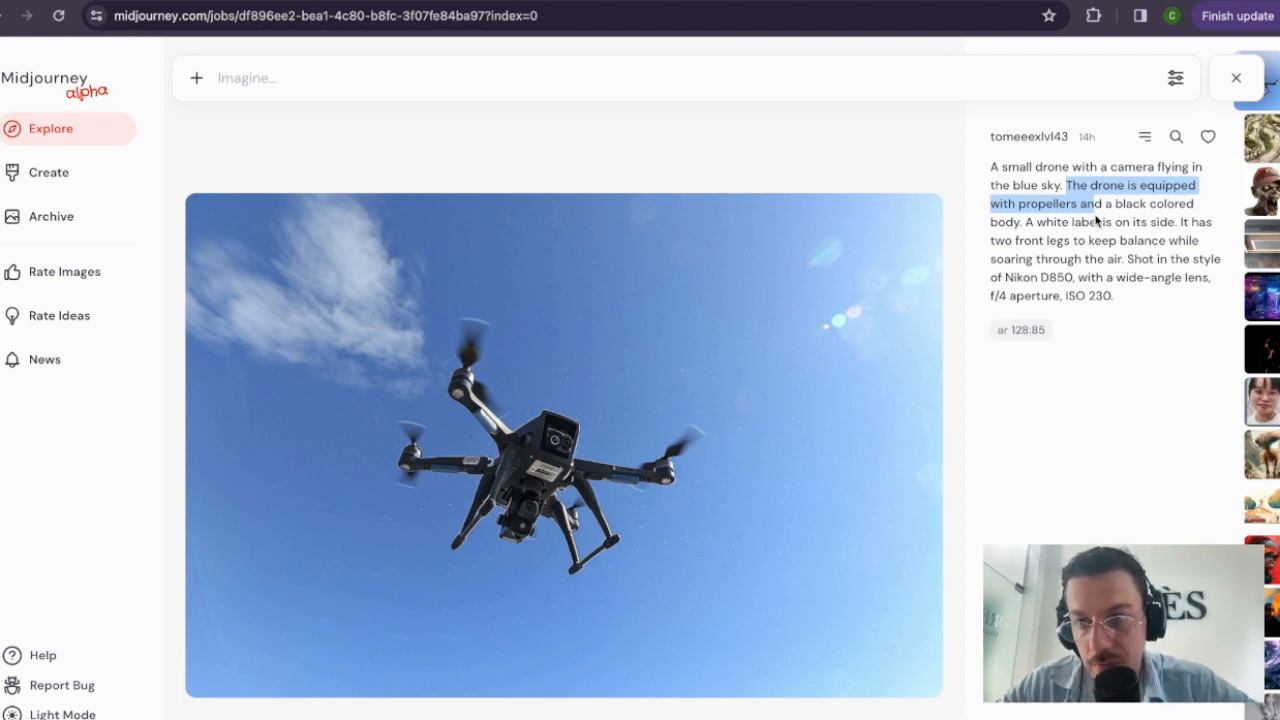
{"action": "left_click", "coordinate": [1019, 221]}
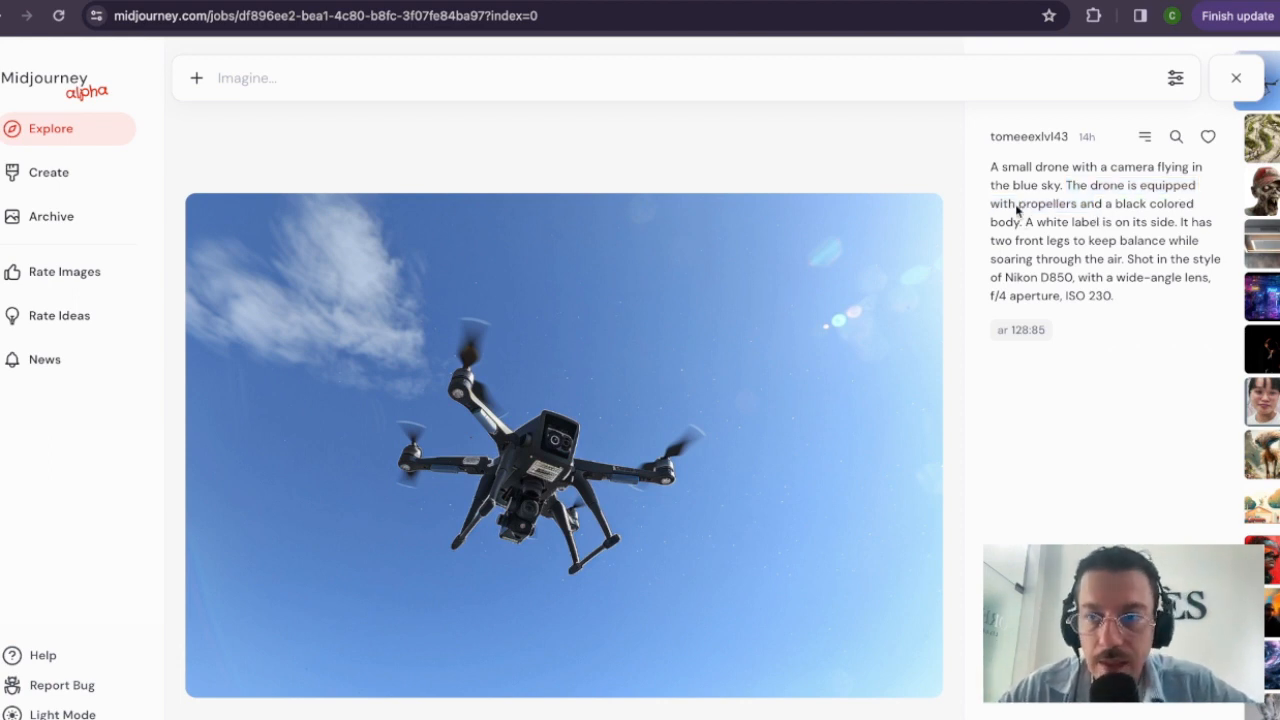
{"action": "left_click_drag", "start_coordinate": [1017, 208], "coordinate": [1124, 208]}
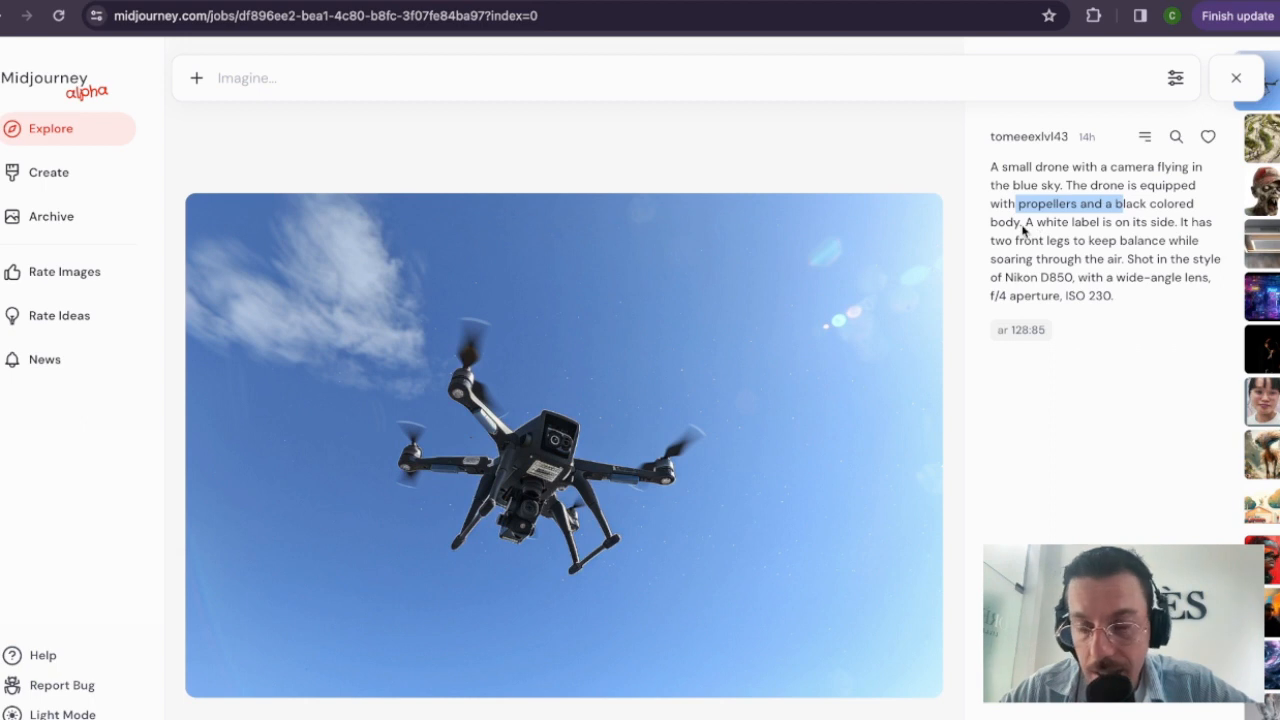
Step: View the neighbouring rice terrace image, return to the drone, and highlight the prompt's Nikon D850, lens, aperture and ISO wording
{"action": "key", "text": "Right"}
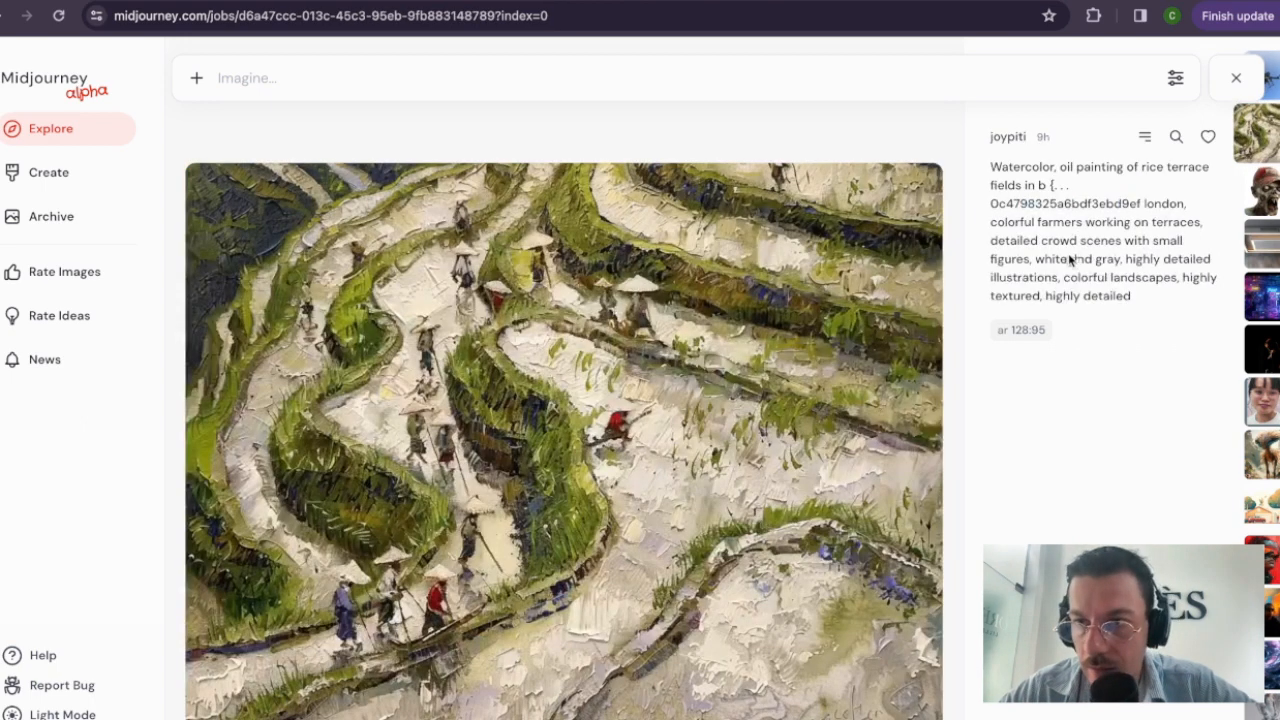
{"action": "key", "text": "Left"}
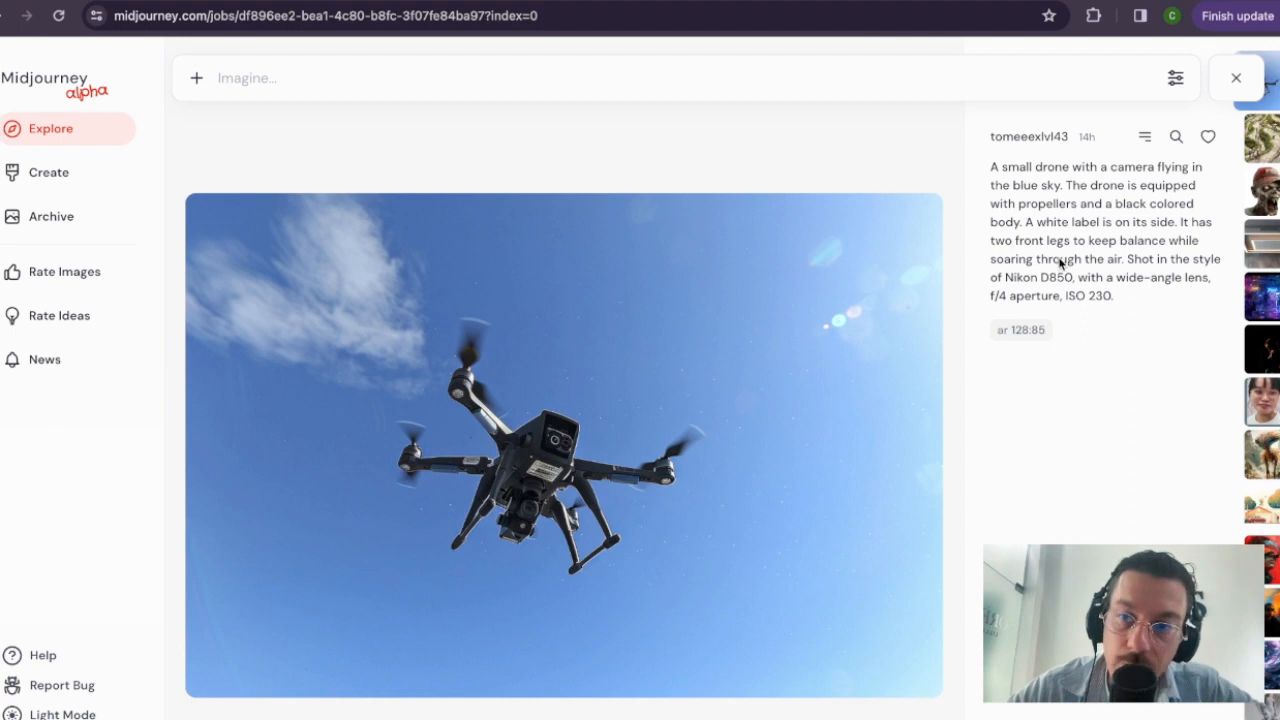
{"action": "left_click_drag", "start_coordinate": [1005, 279], "coordinate": [1076, 291]}
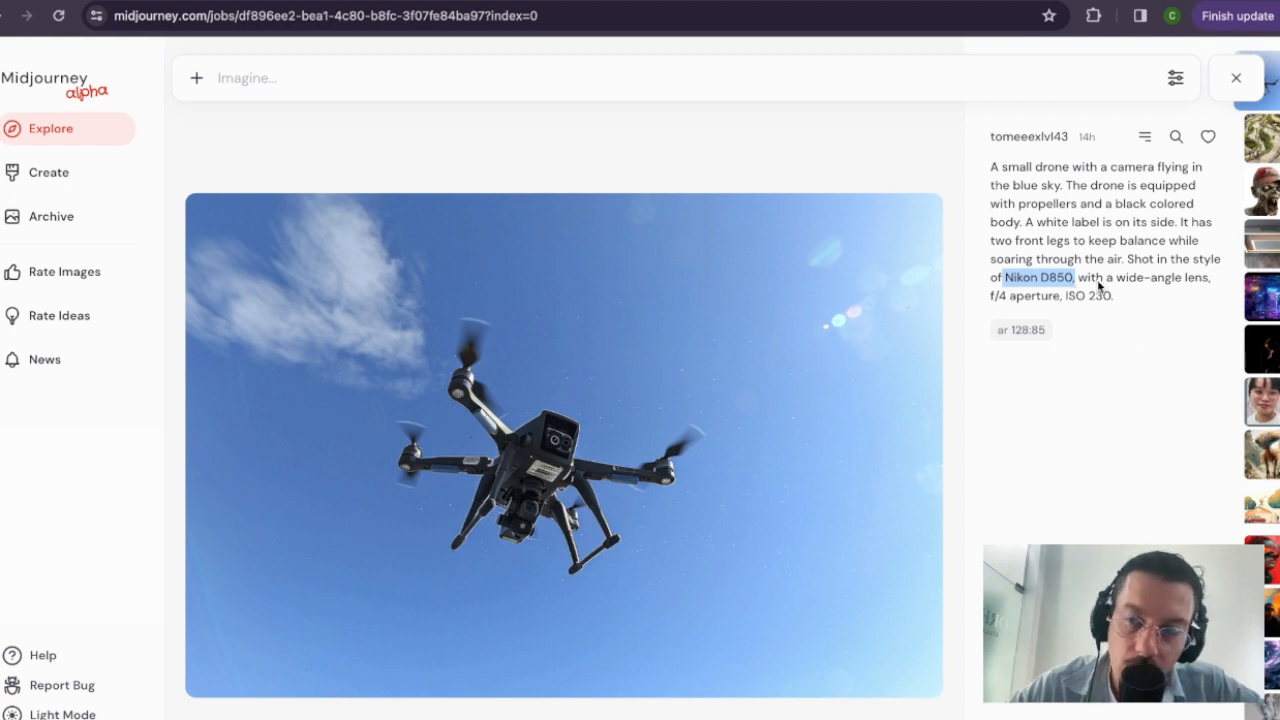
{"action": "left_click_drag", "start_coordinate": [1086, 282], "coordinate": [1140, 293]}
{"action": "left_click", "coordinate": [1062, 296]}
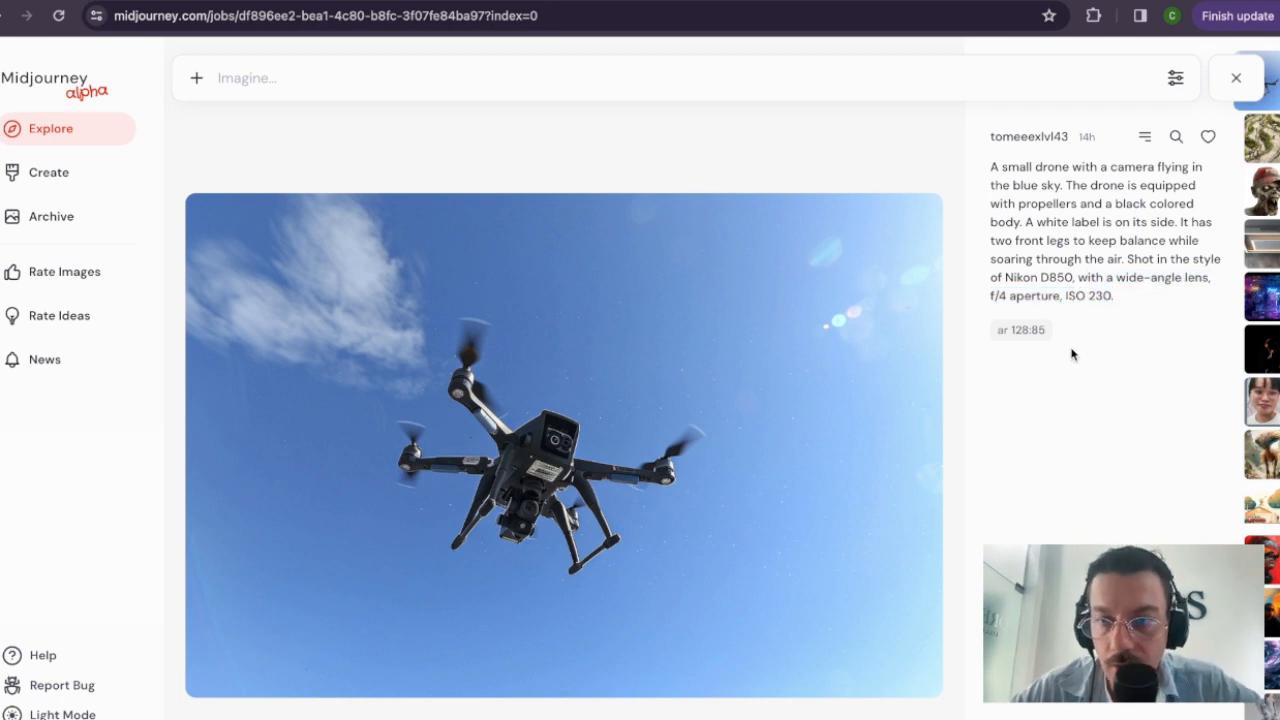
Step: Insert the drone image's aspect ratio parameter, --ar 128:85, into the prompt, examine its parts, and clear the prompt
{"action": "left_click", "coordinate": [1012, 332]}
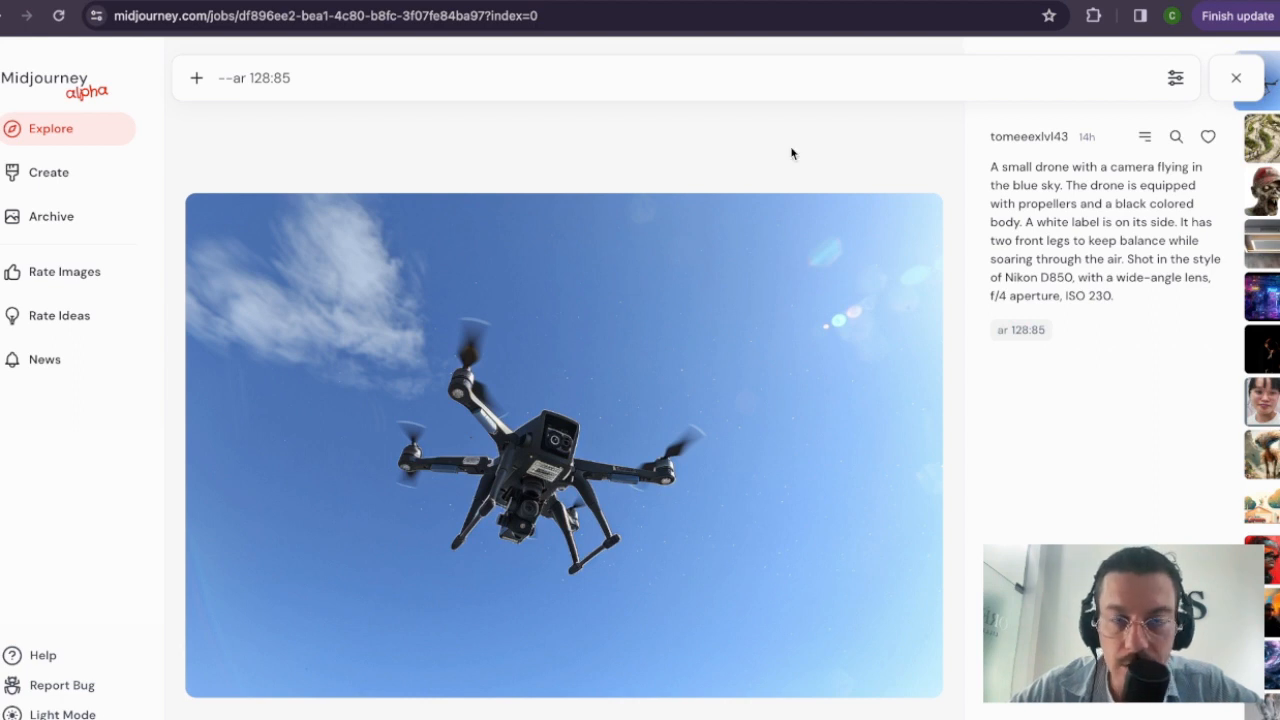
{"action": "triple_click", "coordinate": [234, 82]}
{"action": "left_click", "coordinate": [262, 86]}
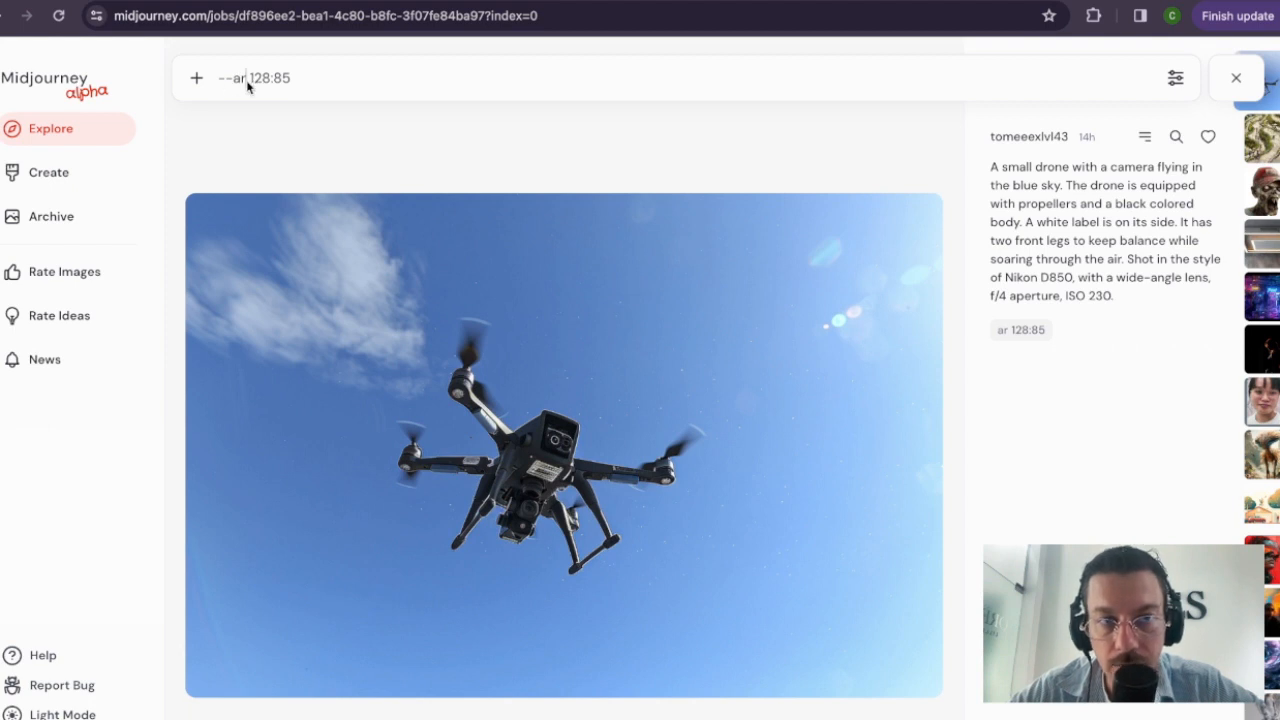
{"action": "double_click", "coordinate": [239, 80]}
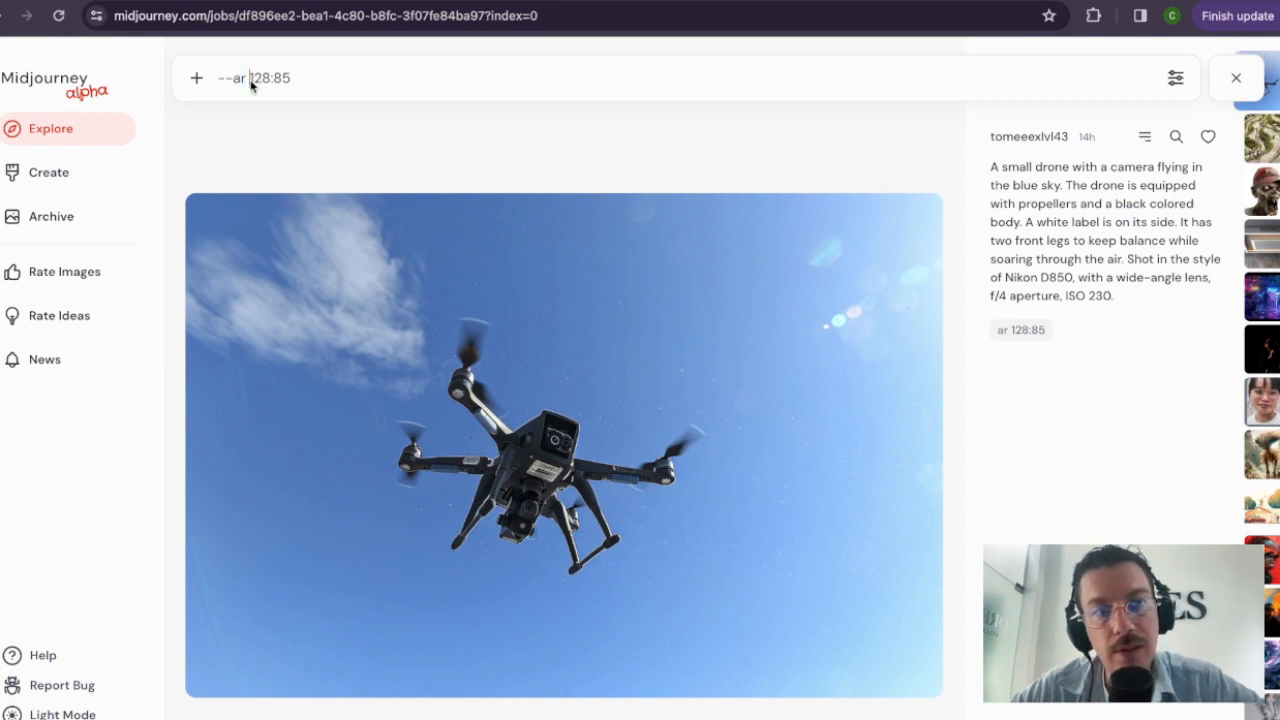
{"action": "left_click_drag", "start_coordinate": [251, 83], "coordinate": [295, 85]}
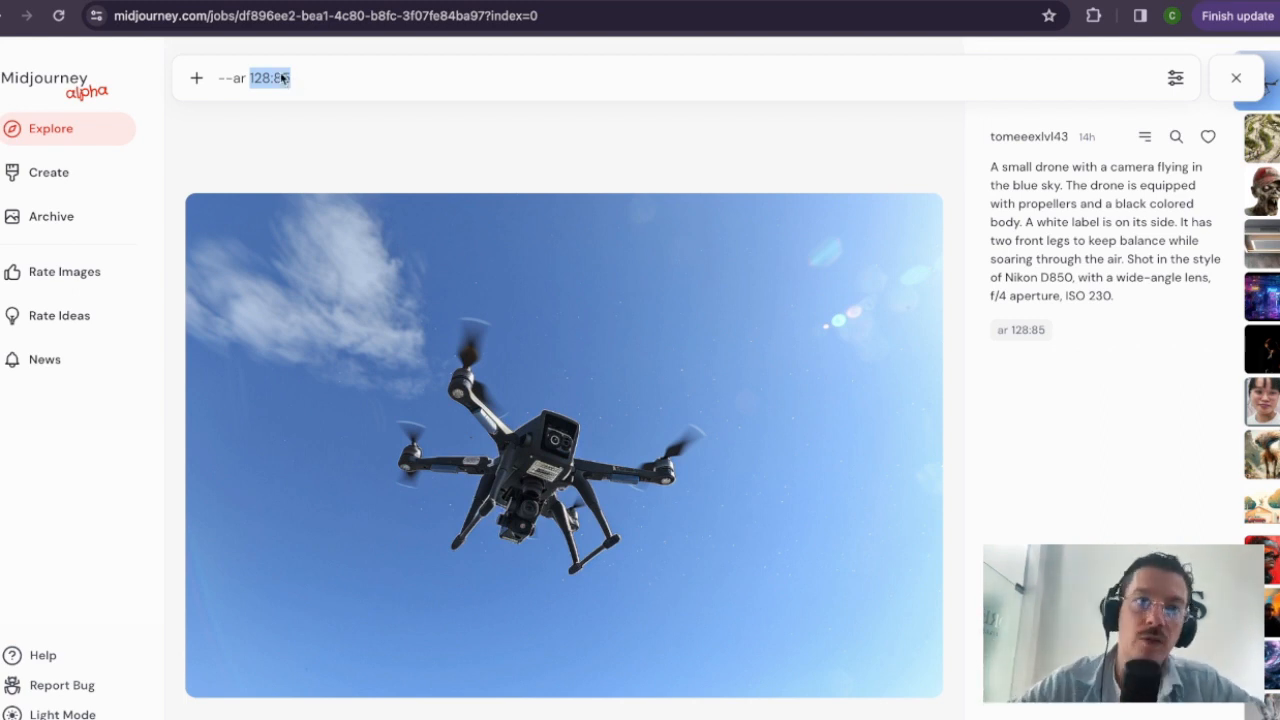
{"action": "left_click", "coordinate": [270, 81]}
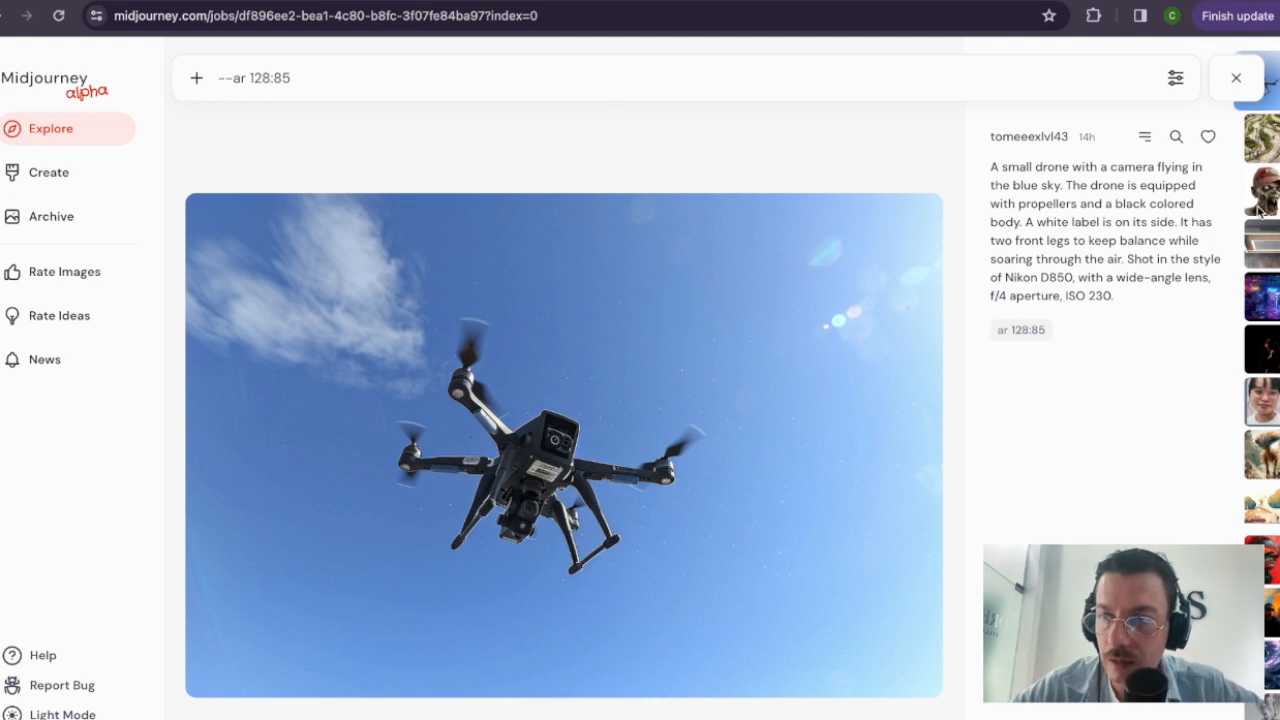
{"action": "triple_click", "coordinate": [290, 79]}
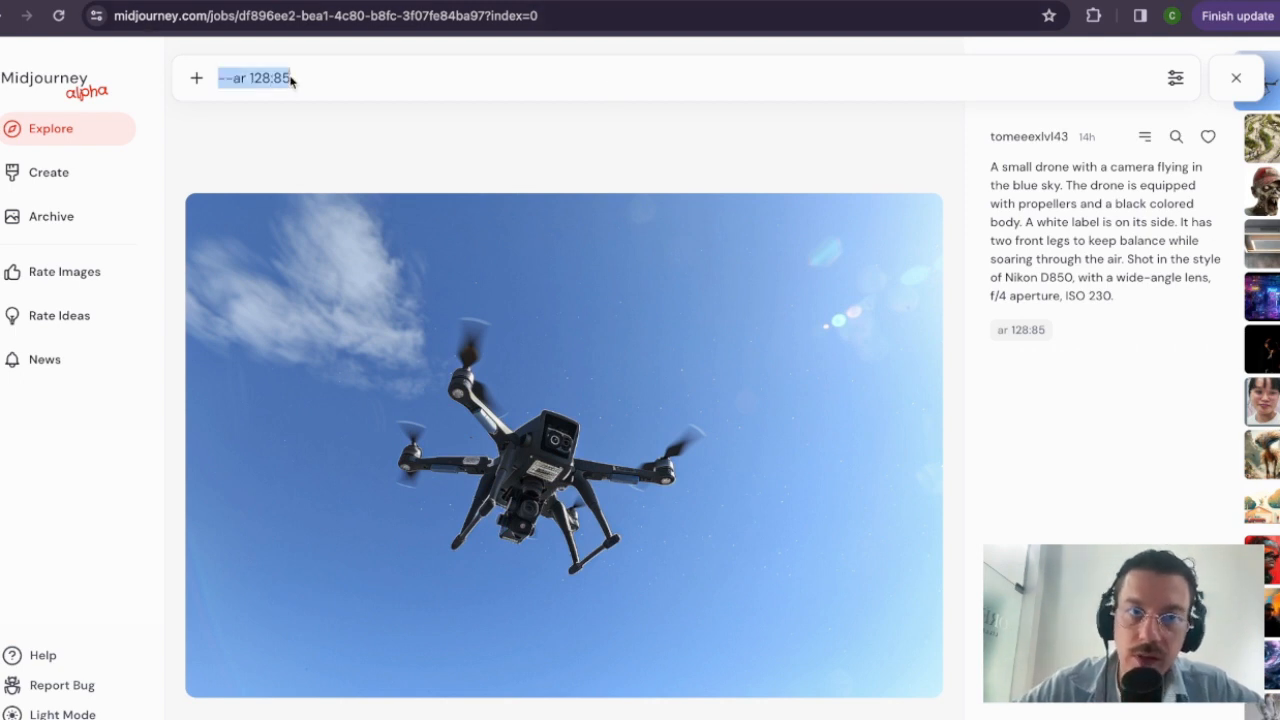
{"action": "key", "text": "BackSpace"}
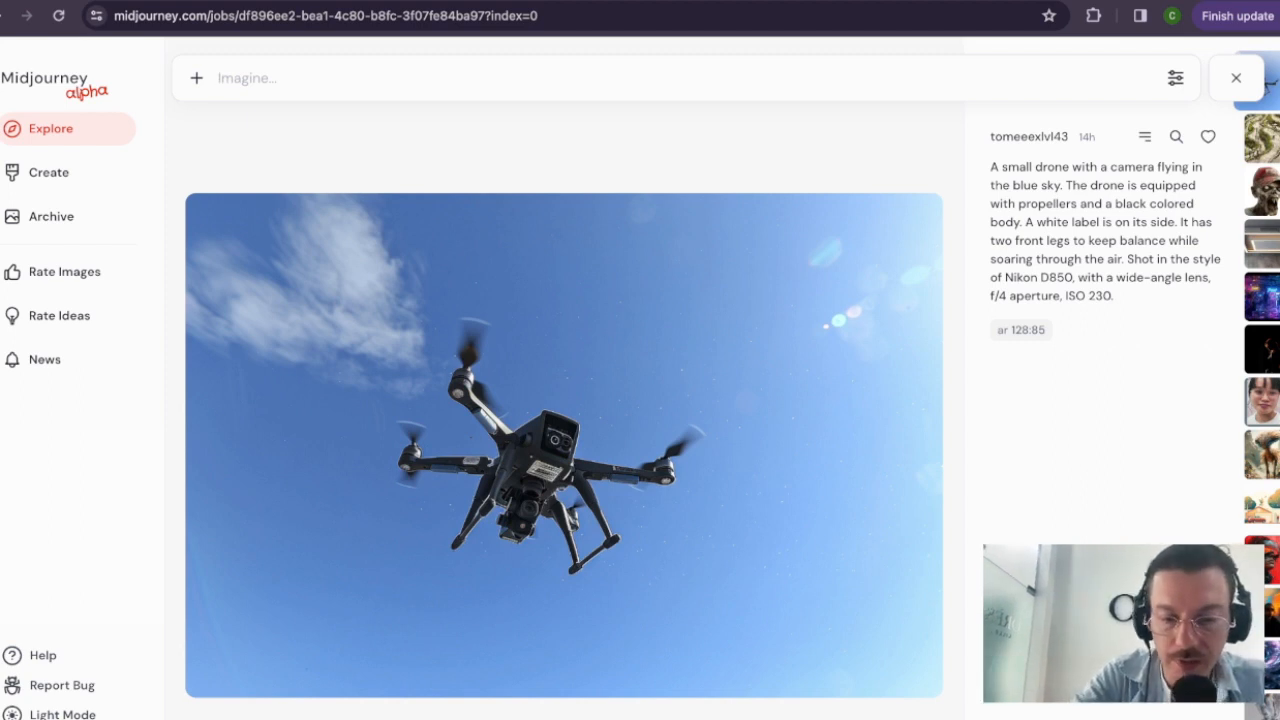
Step: Begin a new image prompt with the subject phrase "A dog standing like man"
{"action": "type", "text": "A"}
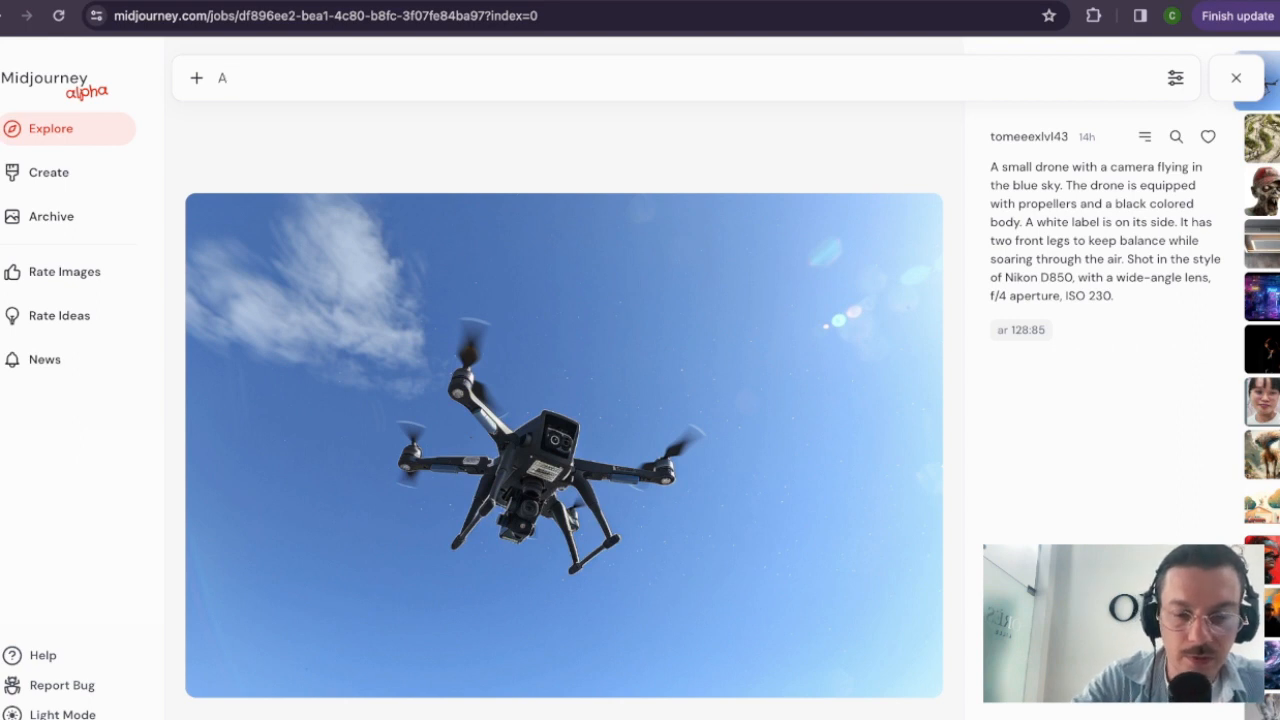
{"action": "type", "text": " do"}
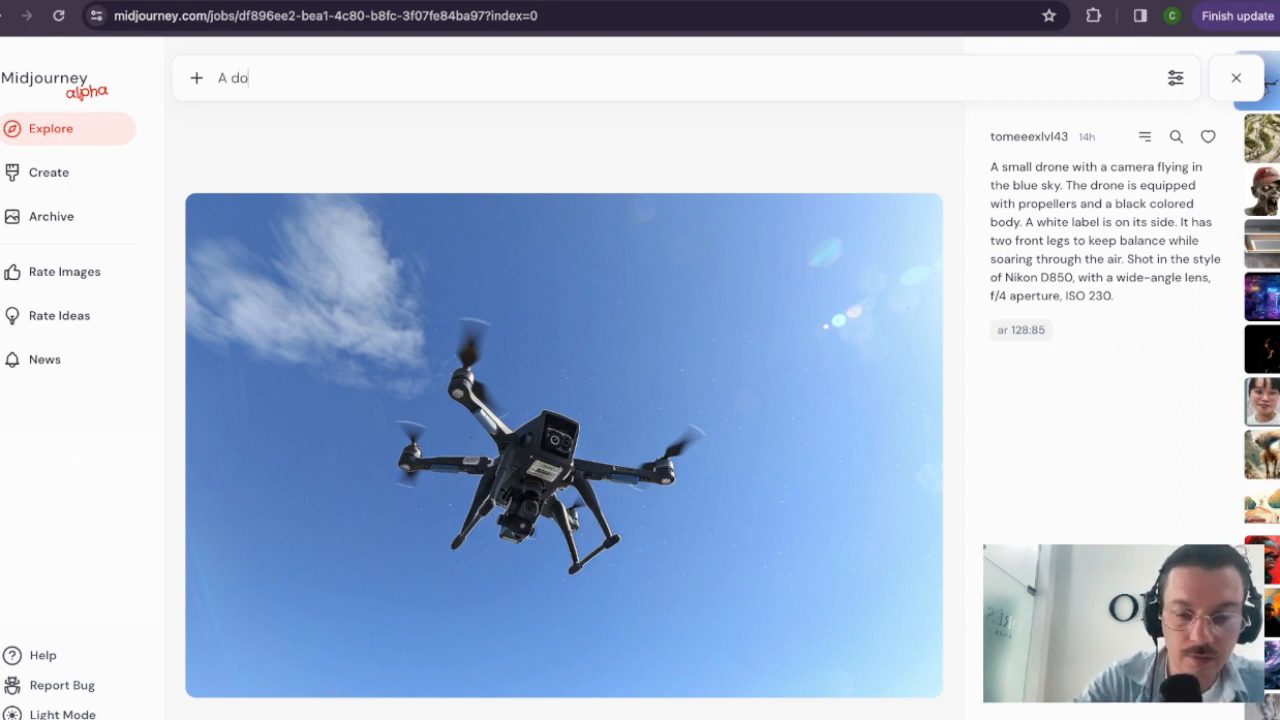
{"action": "type", "text": "ge s"}
{"action": "key", "text": "BackSpace"}
{"action": "key", "text": "BackSpace"}
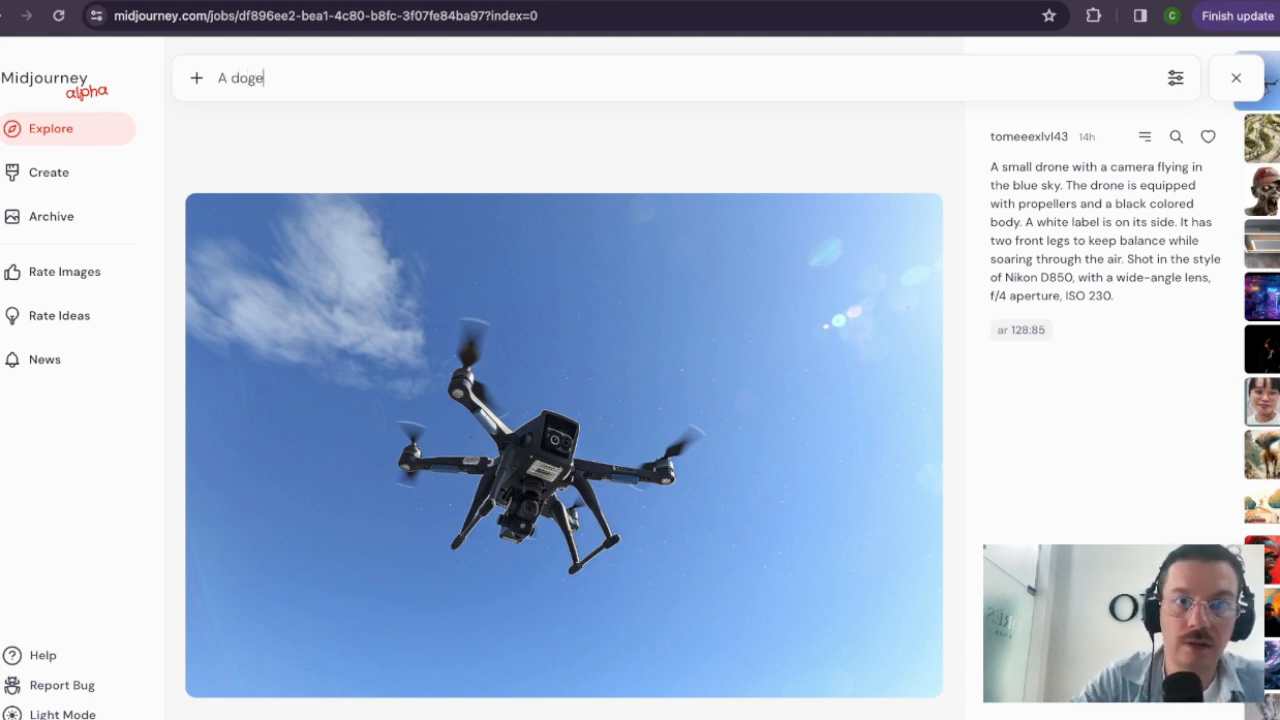
{"action": "key", "text": "BackSpace"}
{"action": "type", "text": "sta"}
{"action": "key", "text": "BackSpace"}
{"action": "key", "text": "BackSpace"}
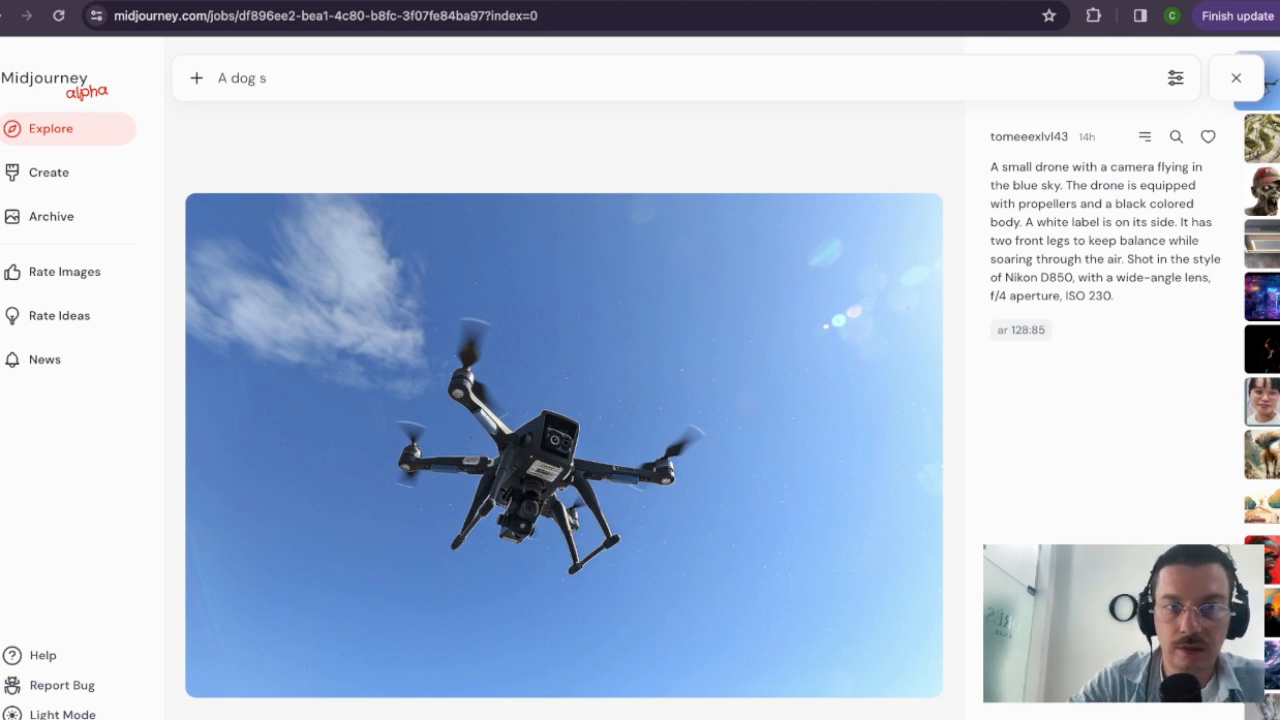
{"action": "key", "text": "BackSpace"}
{"action": "key", "text": "BackSpace"}
{"action": "type", "text": "stan"}
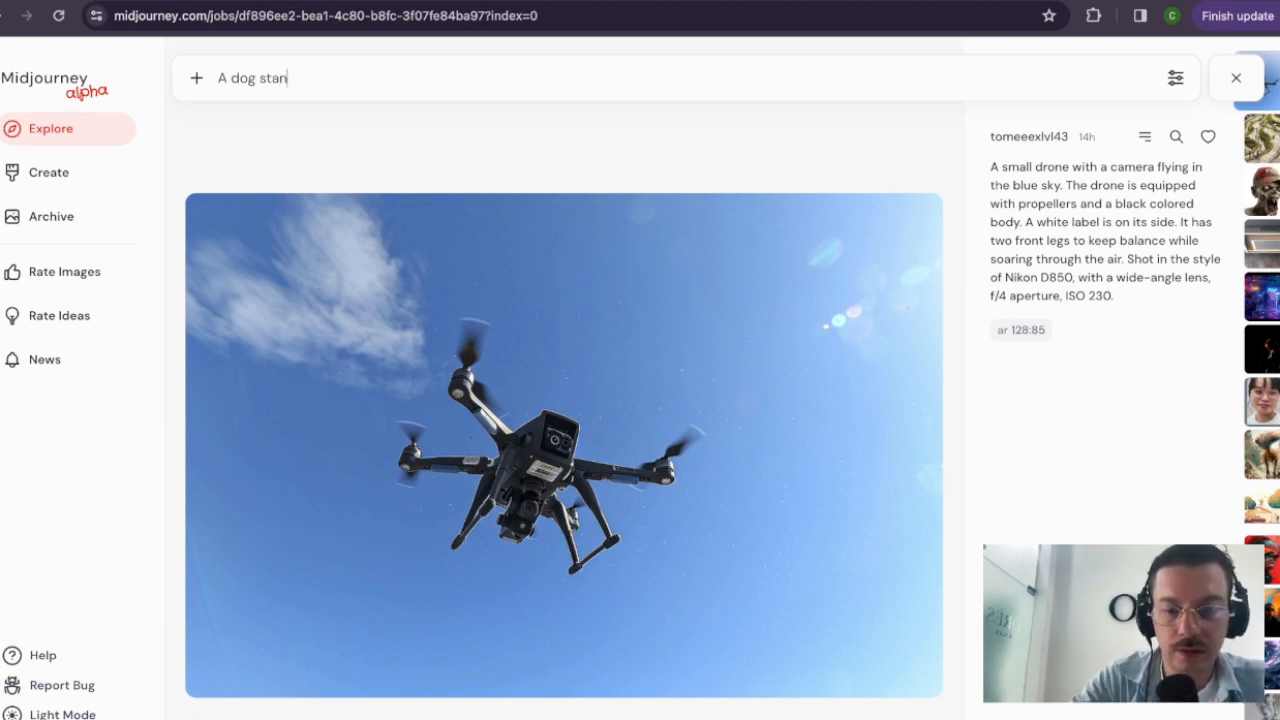
{"action": "type", "text": "ding lik"}
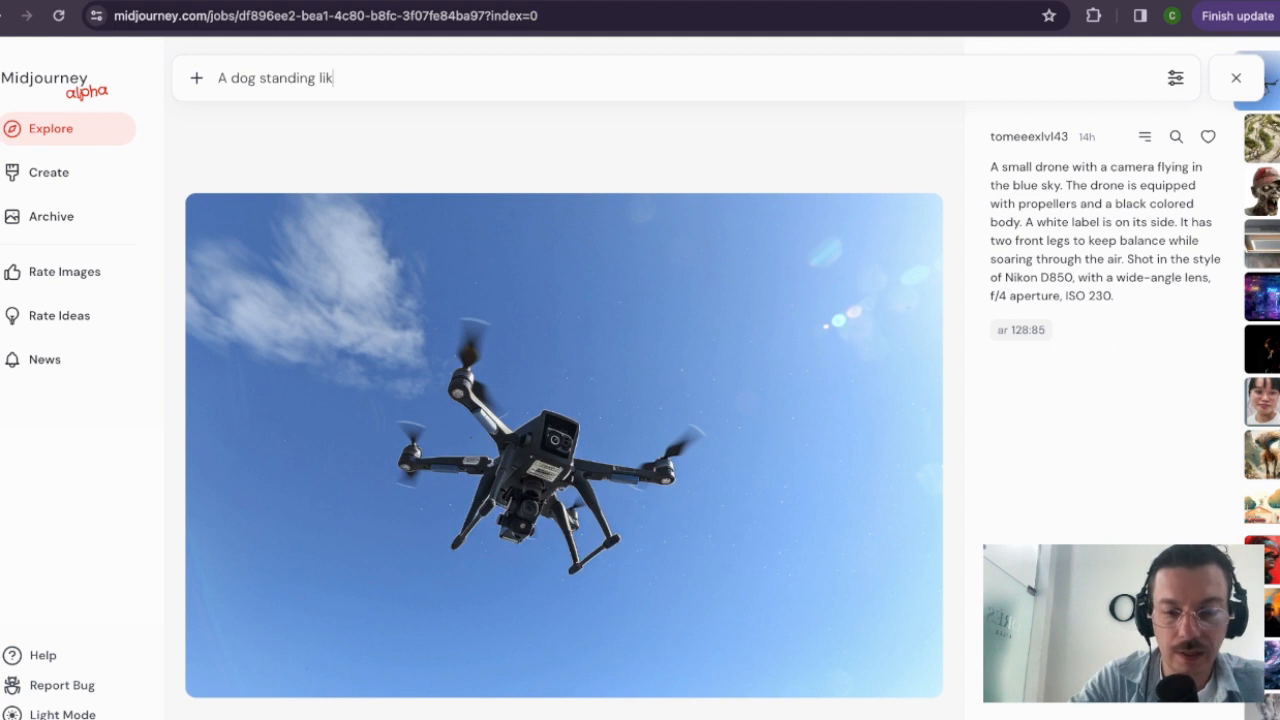
{"action": "type", "text": "e mam"}
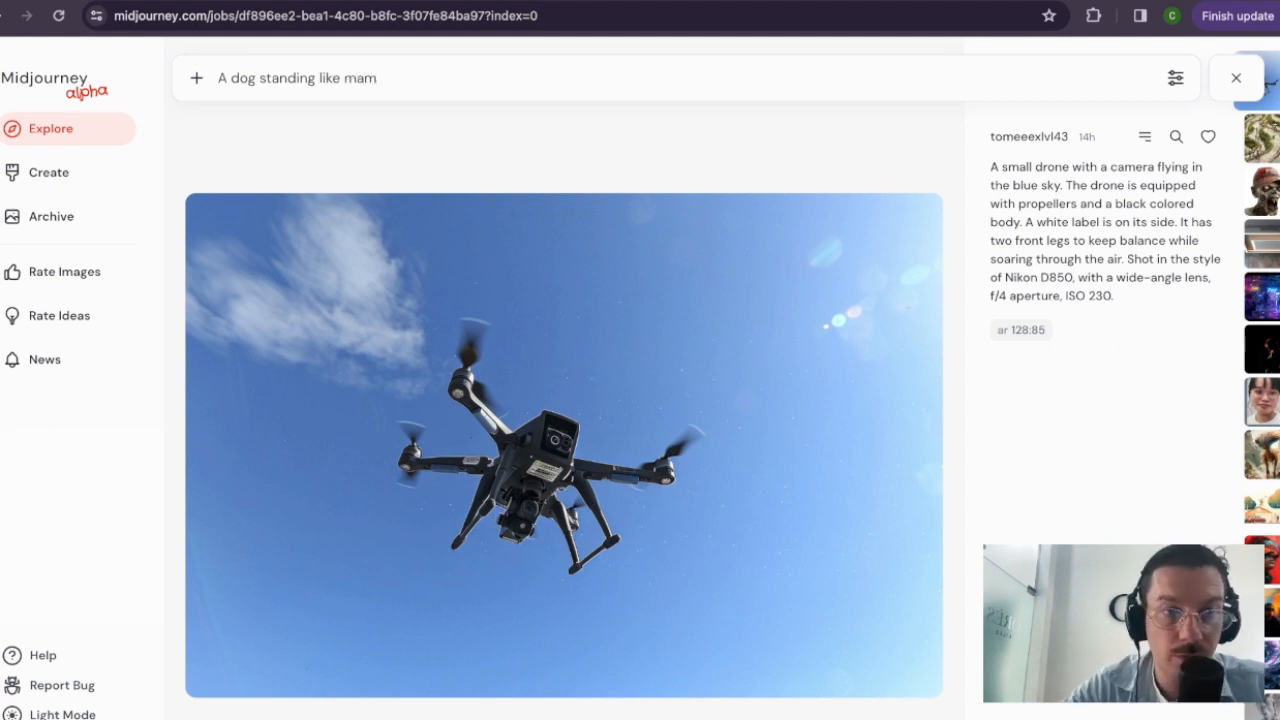
{"action": "type", "text": "ma"}
{"action": "key", "text": "BackSpace"}
{"action": "key", "text": "BackSpace"}
{"action": "key", "text": "BackSpace"}
{"action": "type", "text": "m"}
{"action": "key", "text": "BackSpace"}
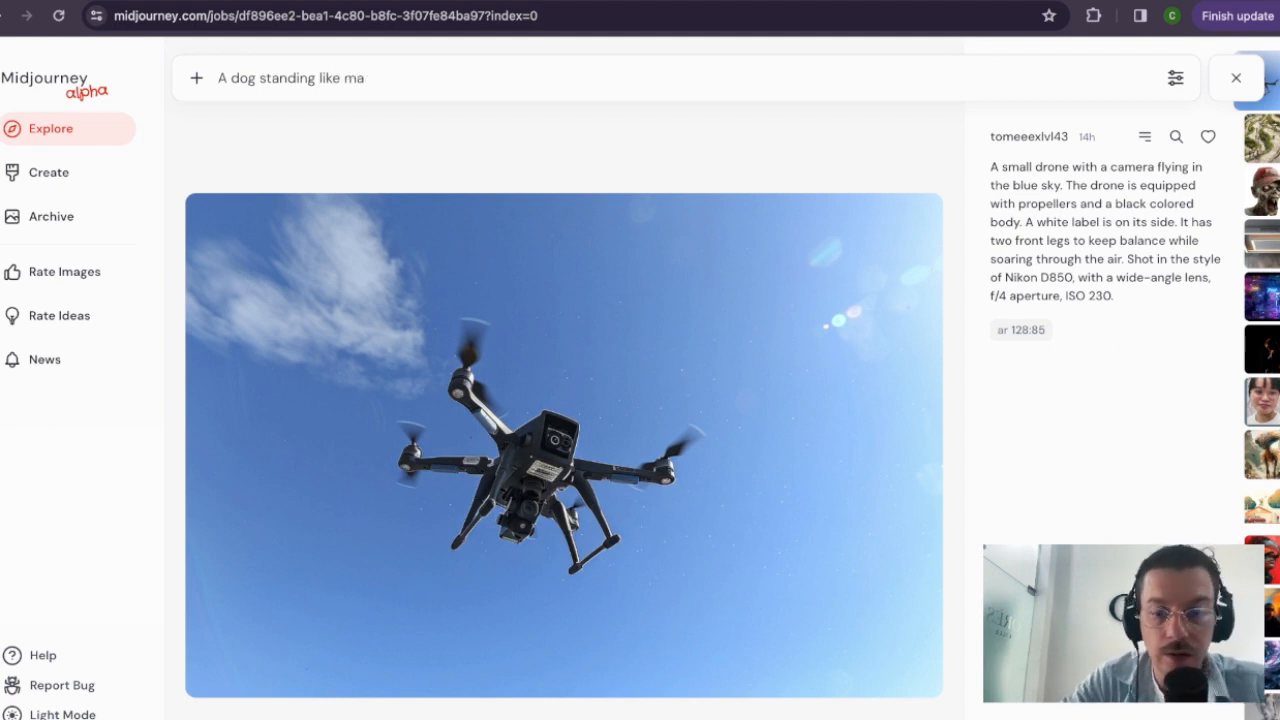
{"action": "type", "text": "n"}
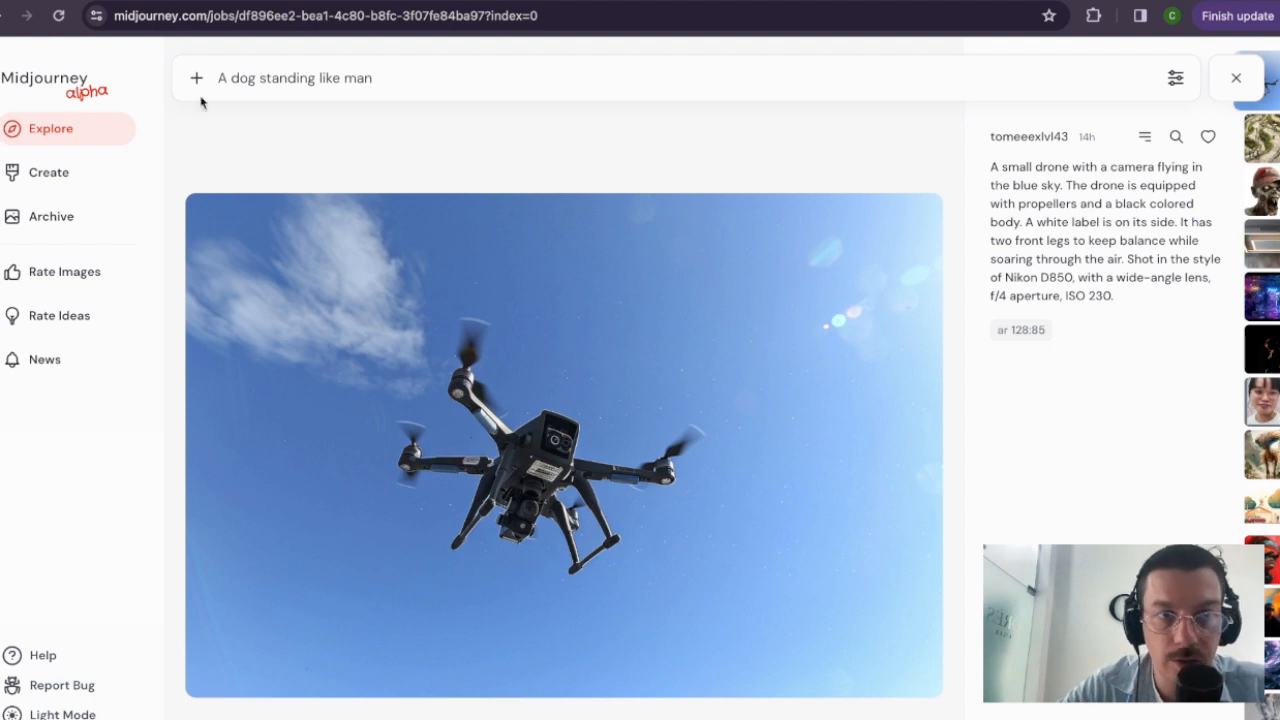
Step: Insert the article "a" before "man" in the prompt and end the phrase with a comma
{"action": "left_click", "coordinate": [344, 78]}
{"action": "type", "text": "a"}
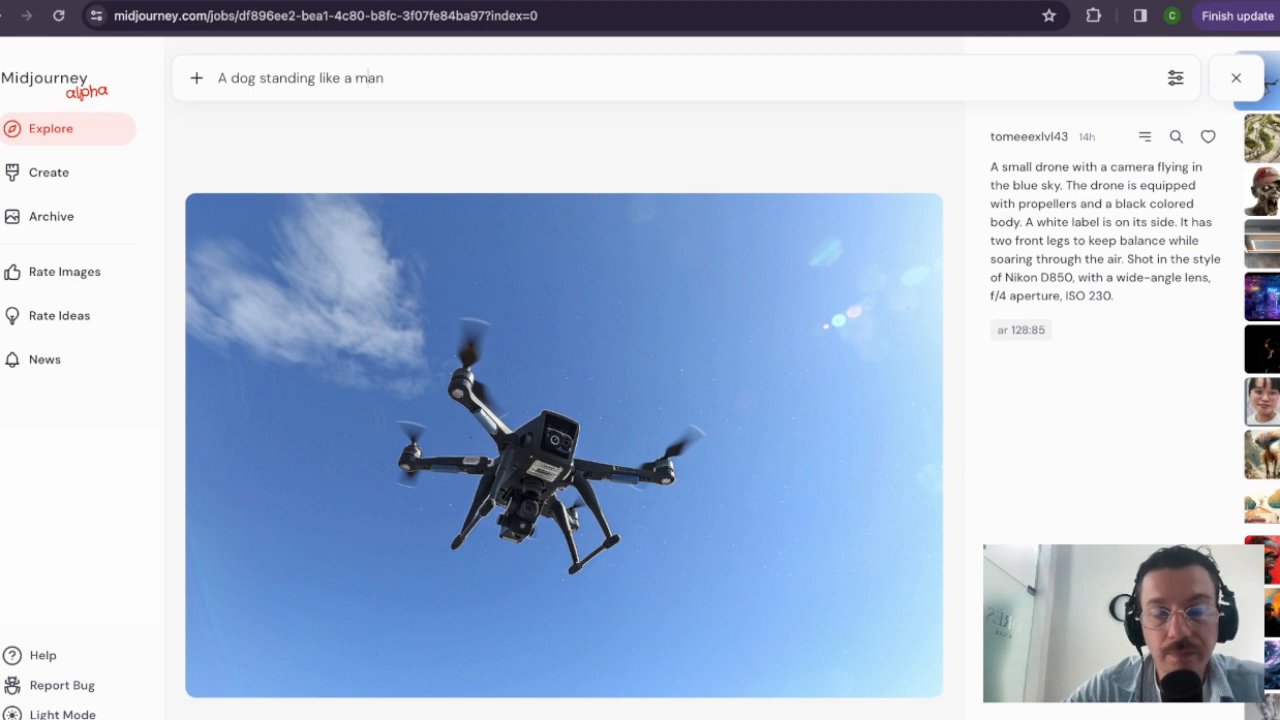
{"action": "left_click", "coordinate": [386, 78]}
{"action": "type", "text": ","}
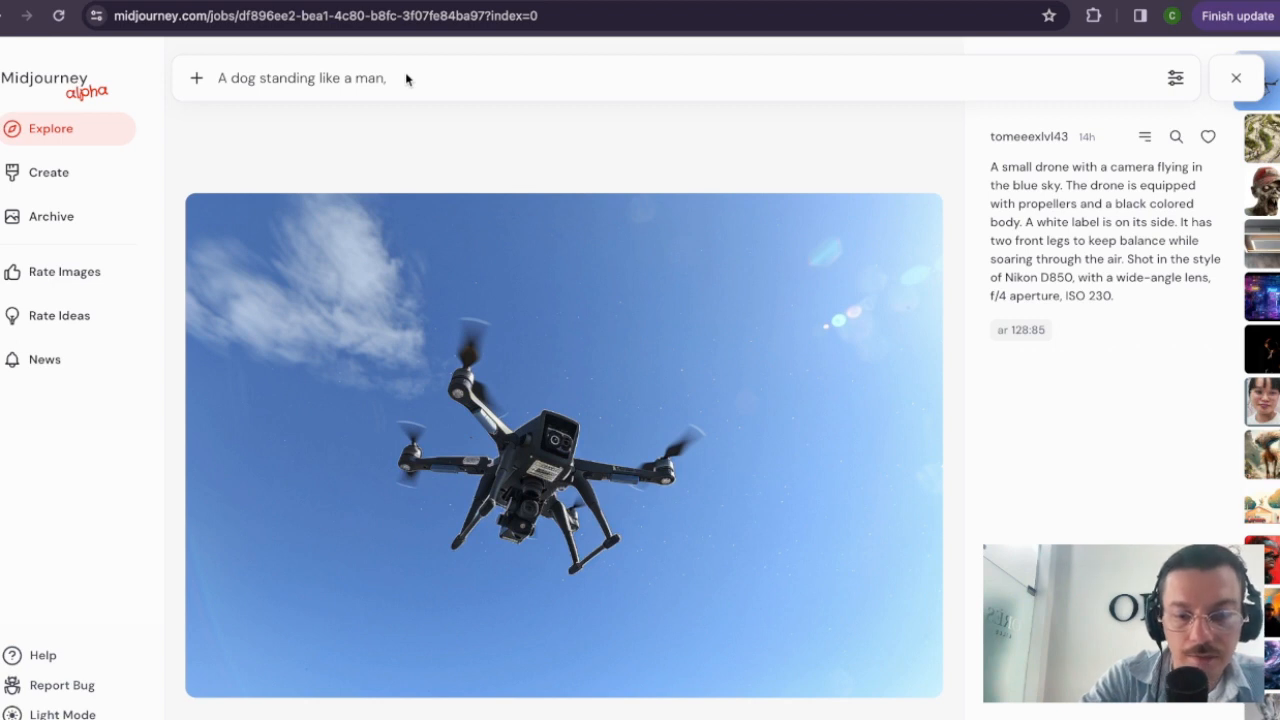
Step: Continue the prompt with the character description "he's an a private inspector"
{"action": "type", "text": "h"}
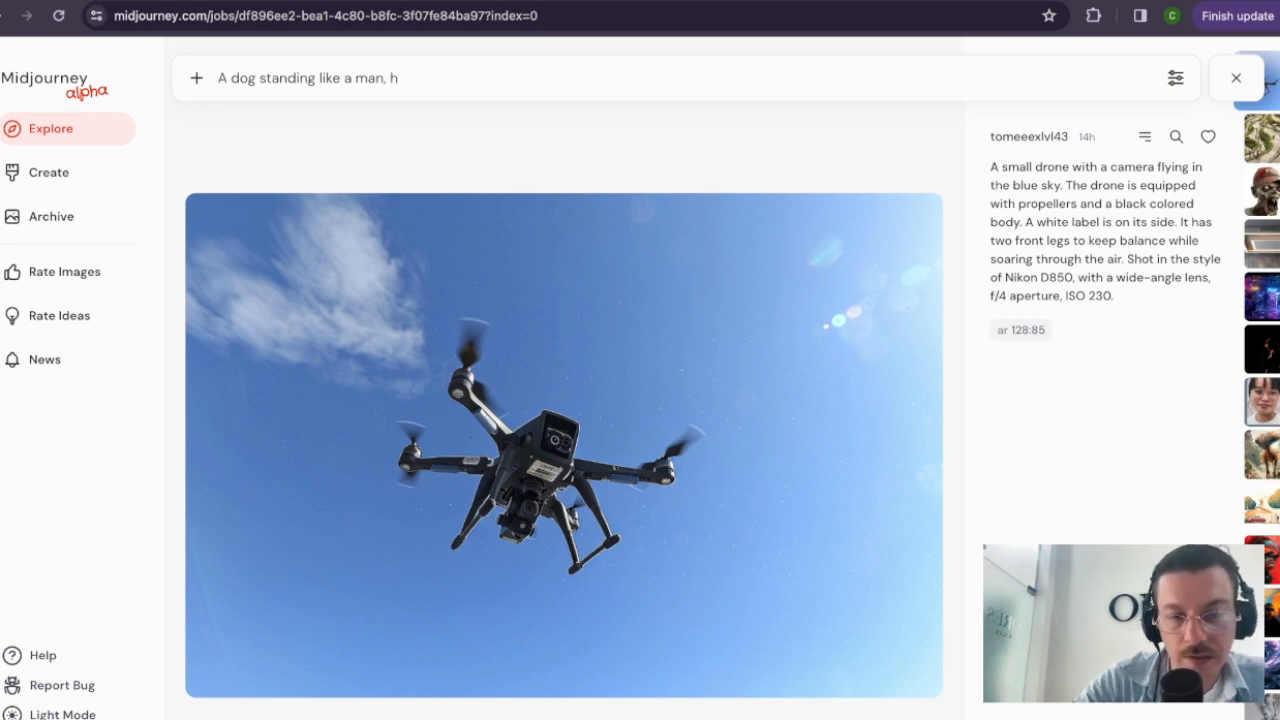
{"action": "type", "text": "e's a"}
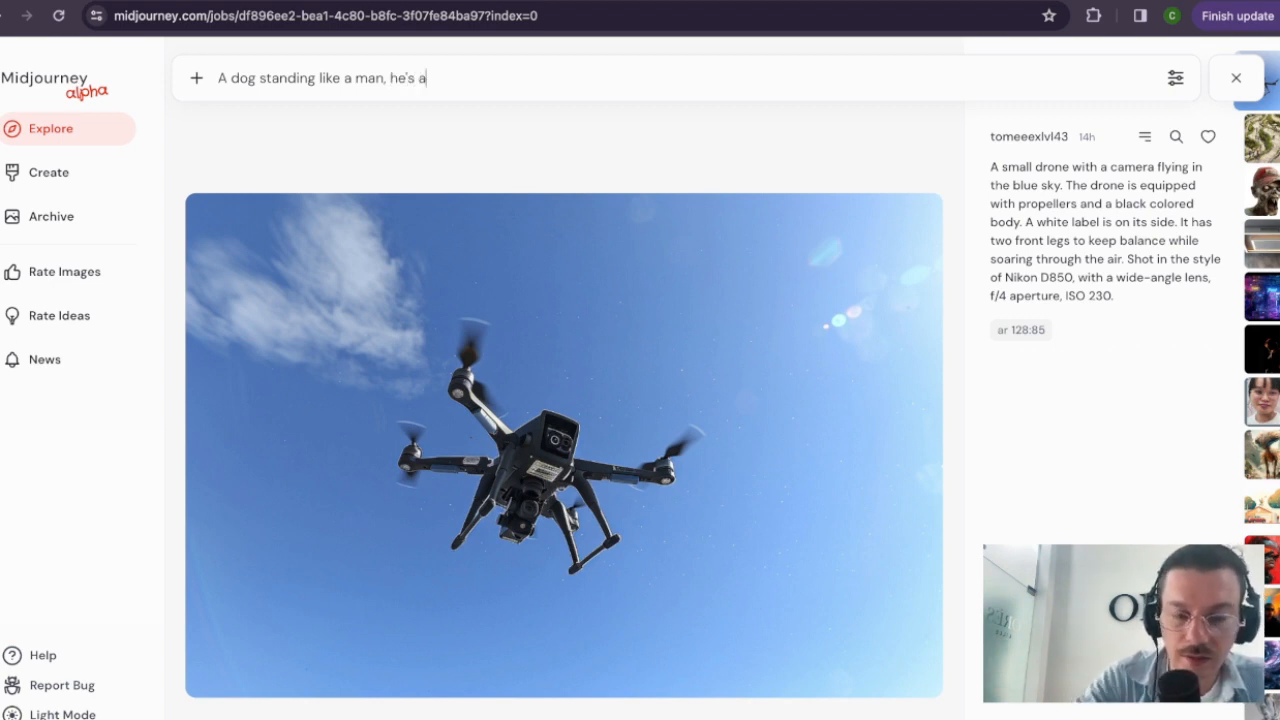
{"action": "type", "text": "n "}
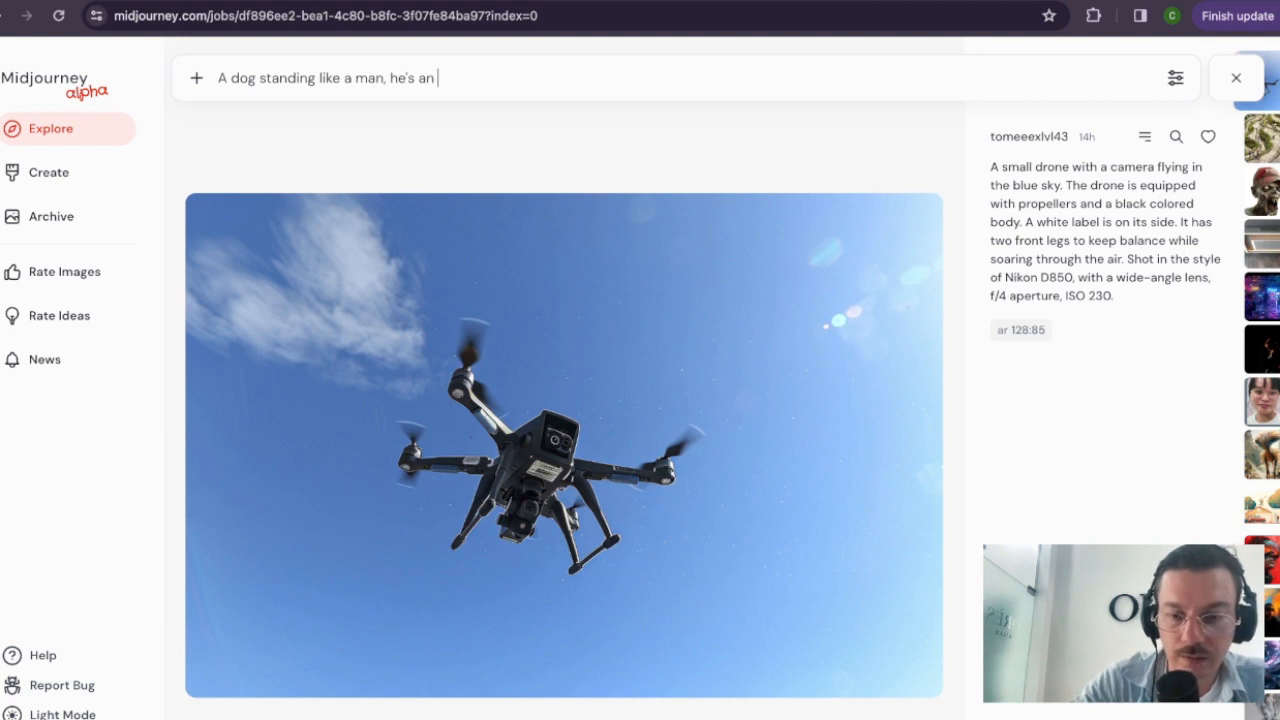
{"action": "type", "text": "inspectot"}
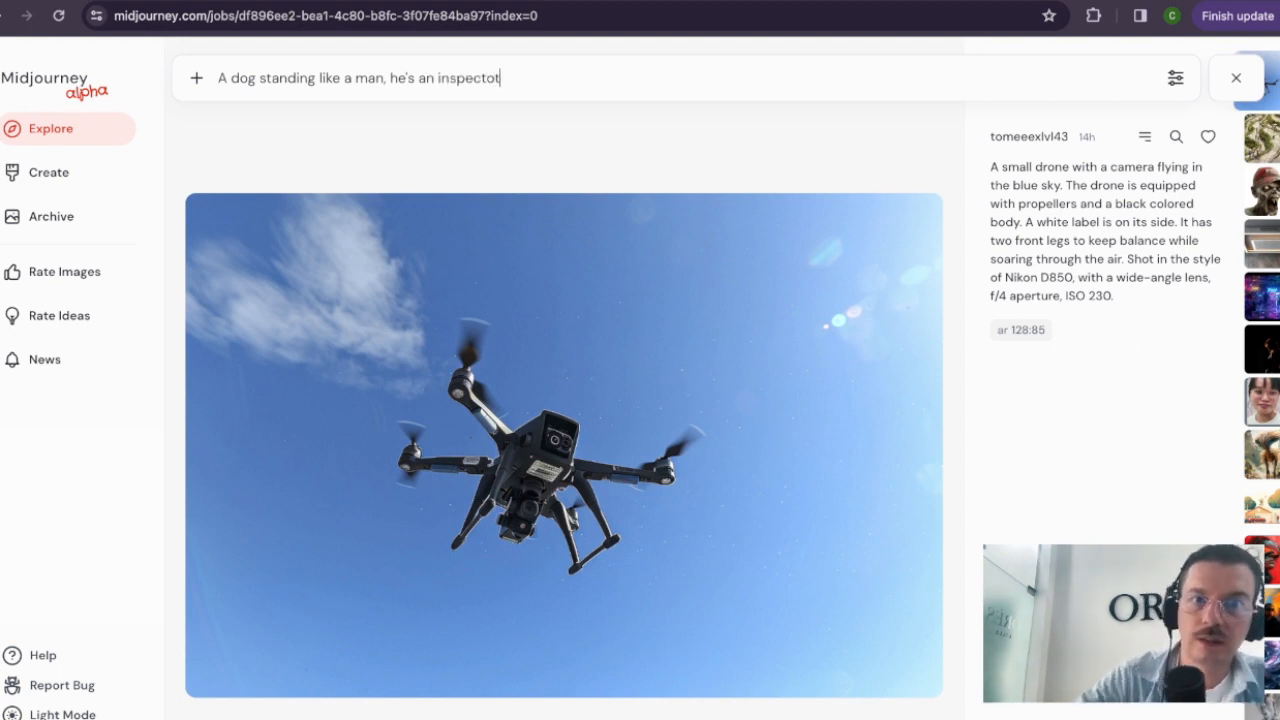
{"action": "left_click", "coordinate": [437, 78]}
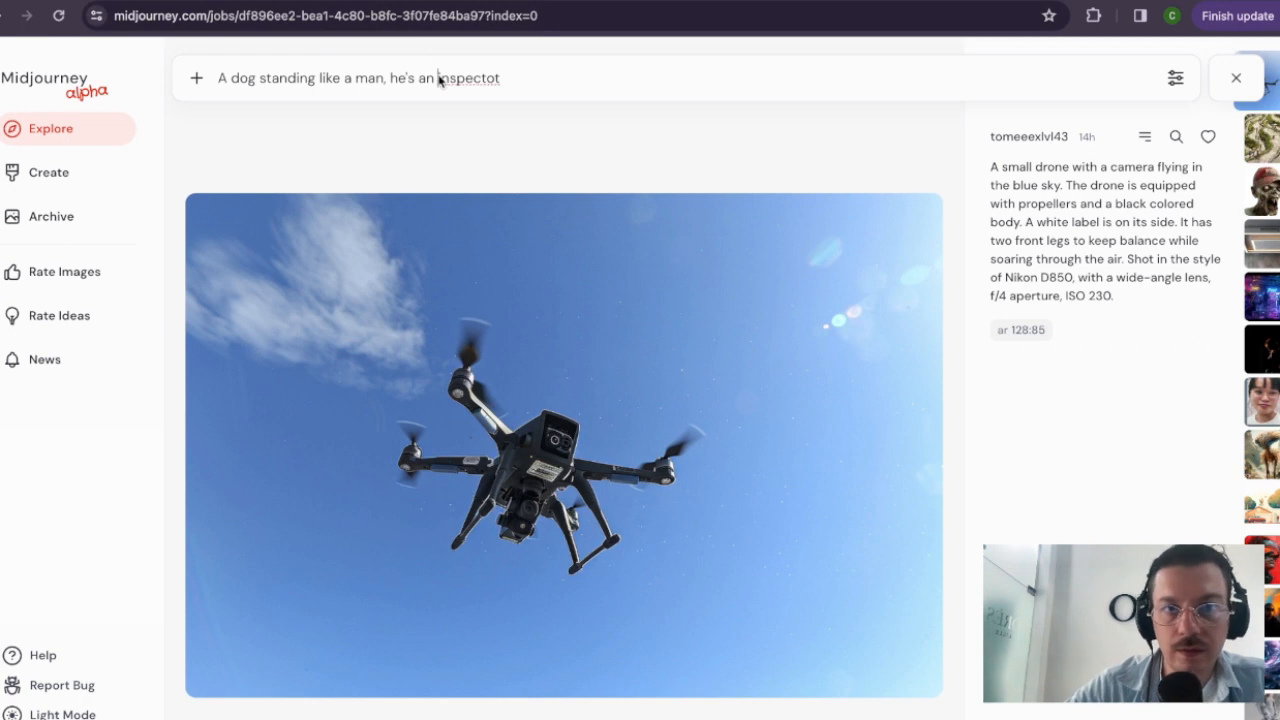
{"action": "type", "text": "a "}
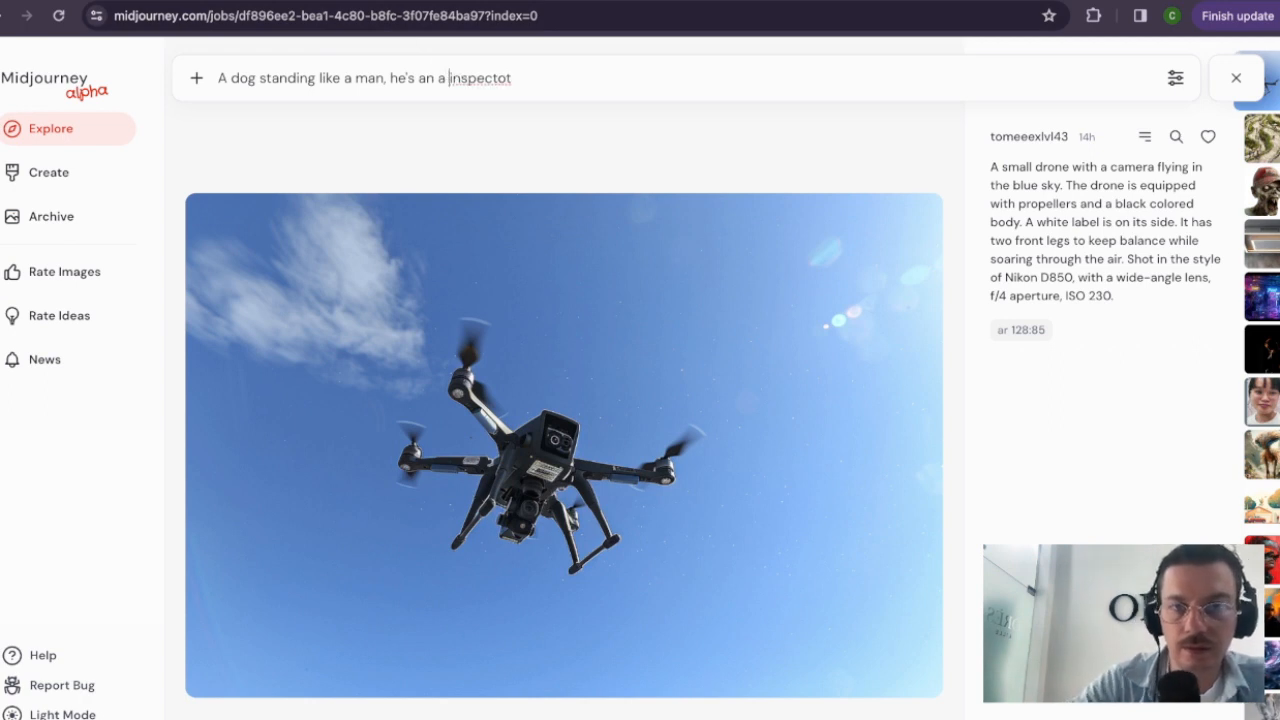
{"action": "type", "text": "private"}
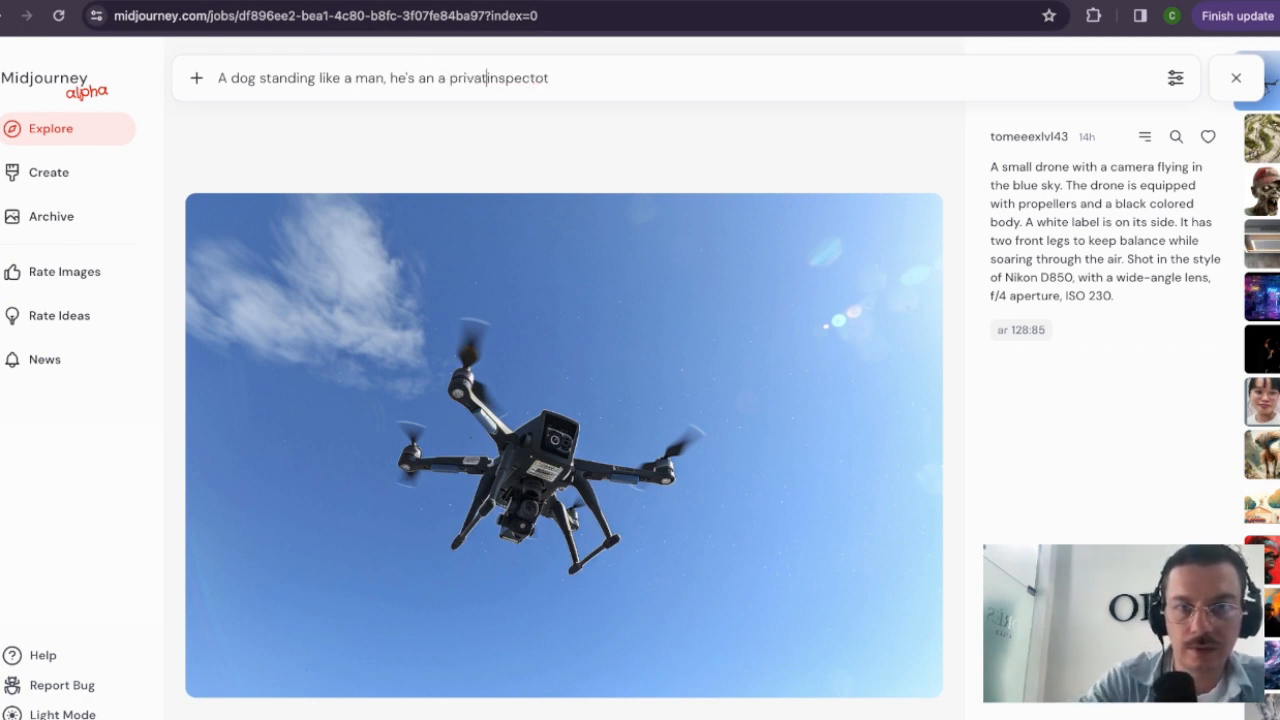
{"action": "left_click", "coordinate": [578, 80]}
{"action": "key", "text": "BackSpace"}
{"action": "type", "text": "r "}
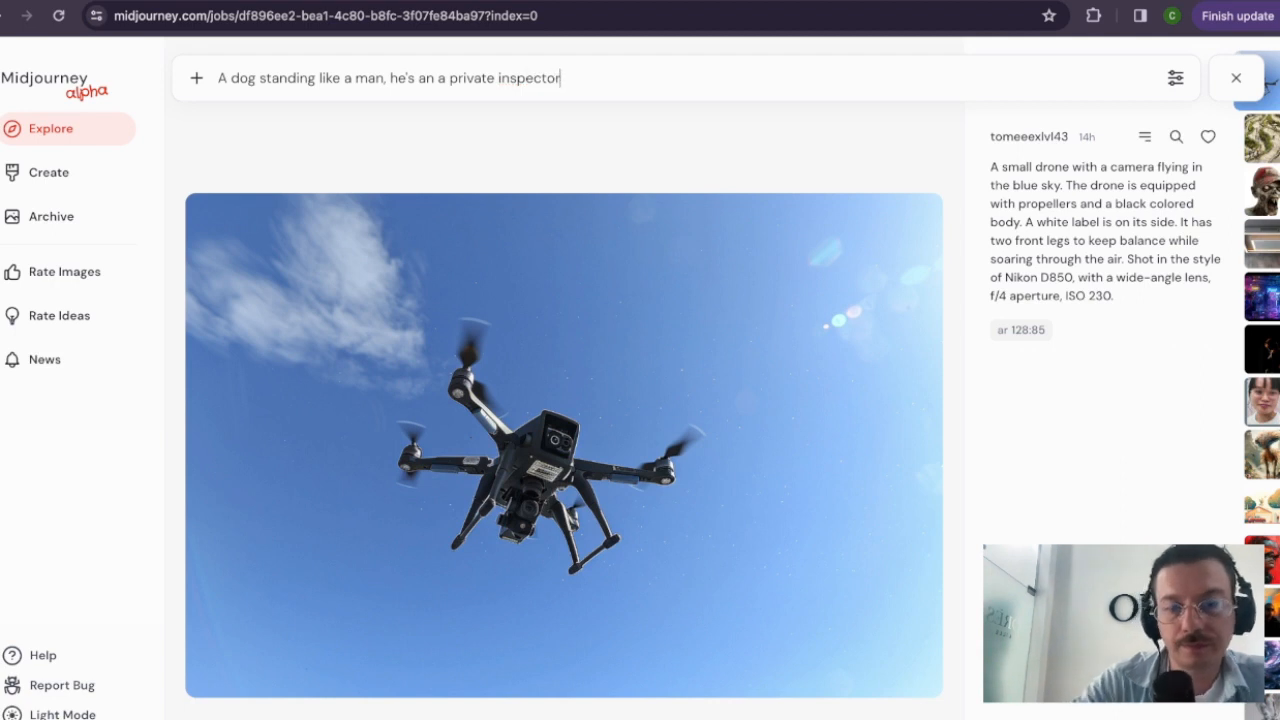
Step: Add the era and medium to the prompt: "from 80's, illustration cartoon,"
{"action": "type", "text": "from "}
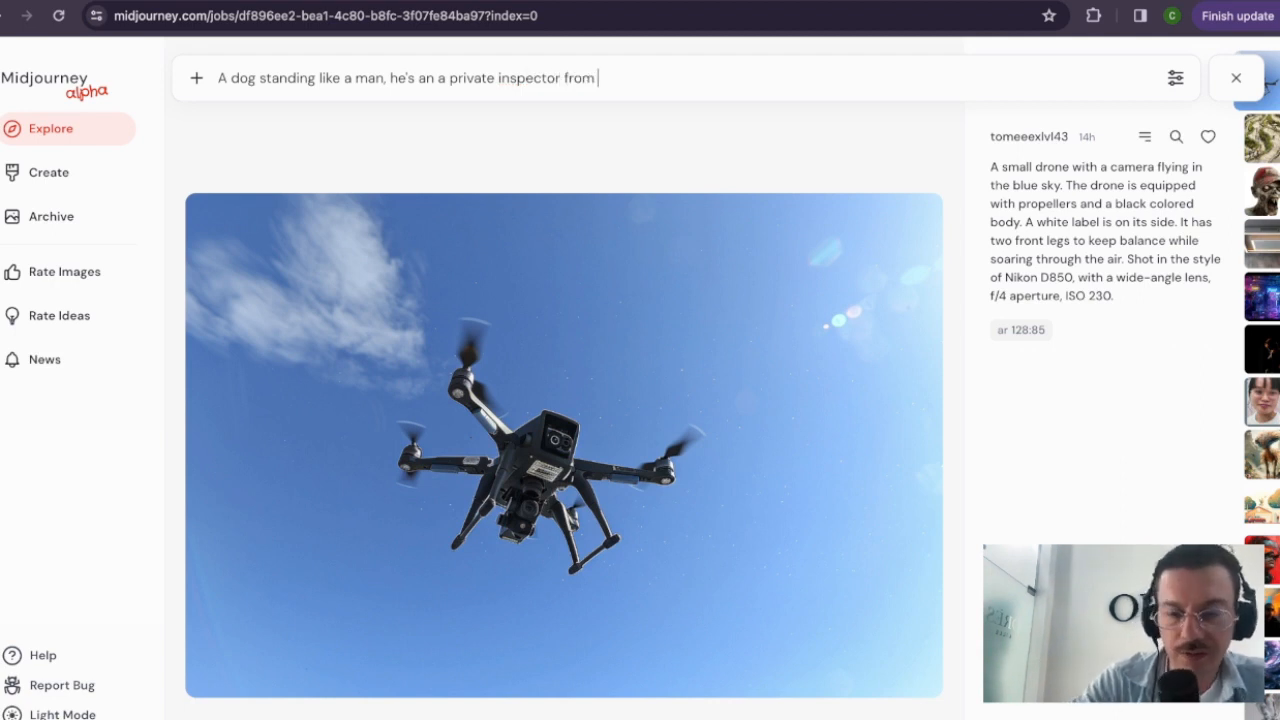
{"action": "type", "text": "80's"}
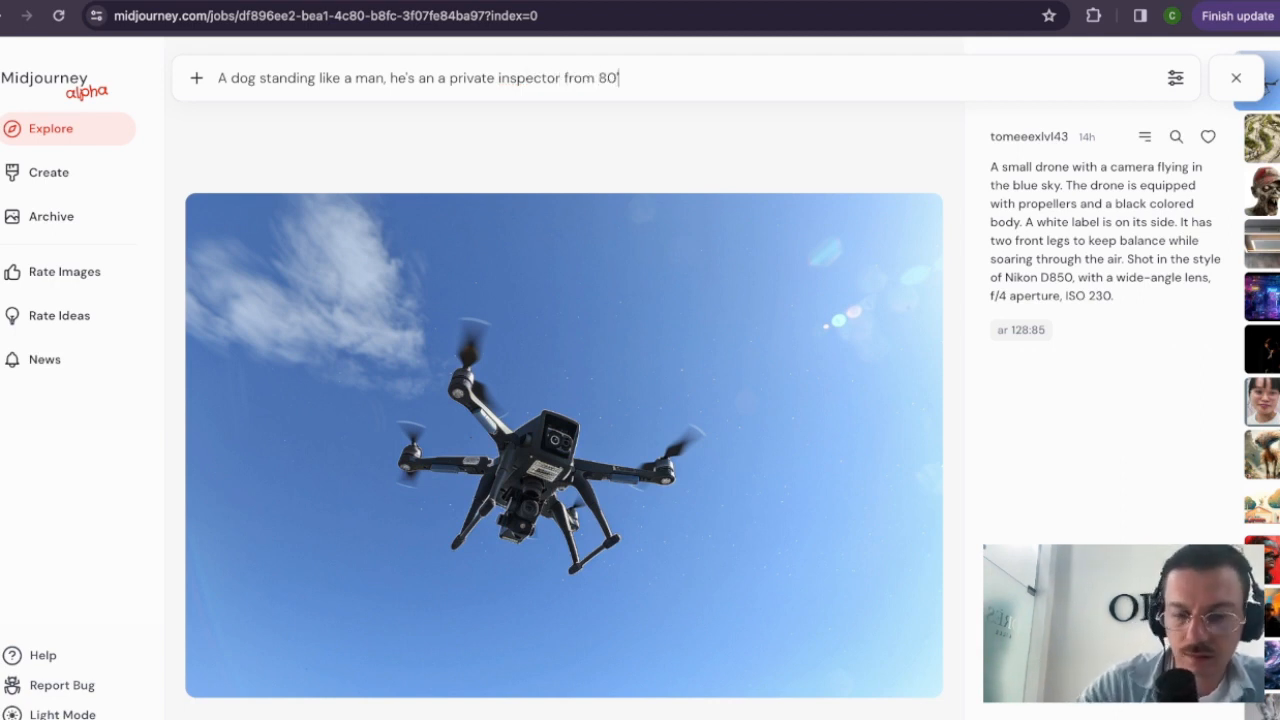
{"action": "key", "text": "BackSpace"}
{"action": "type", "text": "s,"}
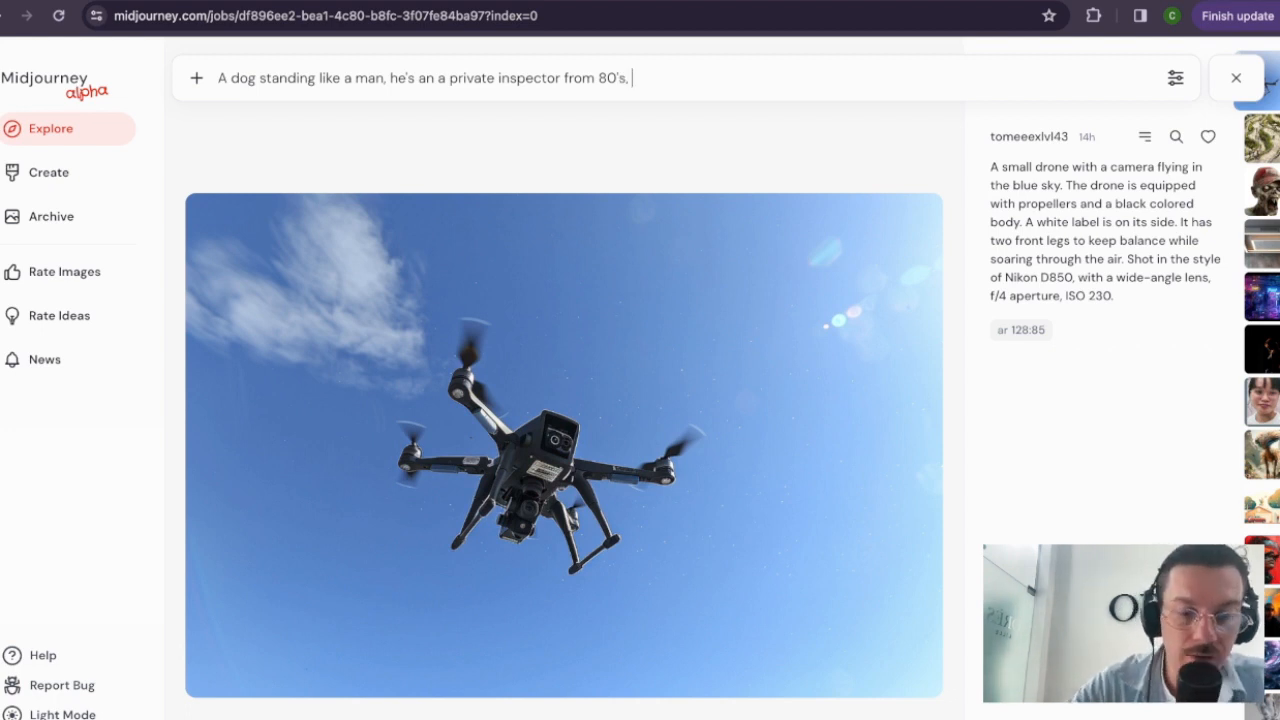
{"action": "type", "text": " illu"}
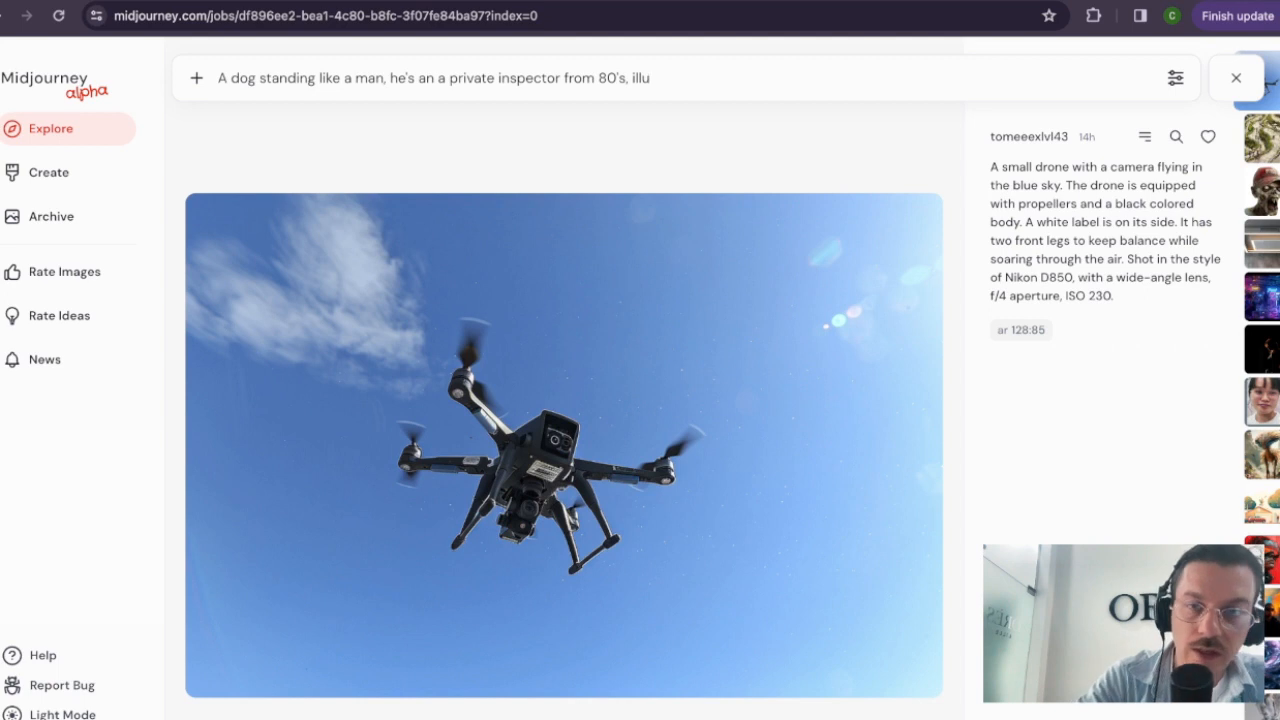
{"action": "type", "text": "stration"}
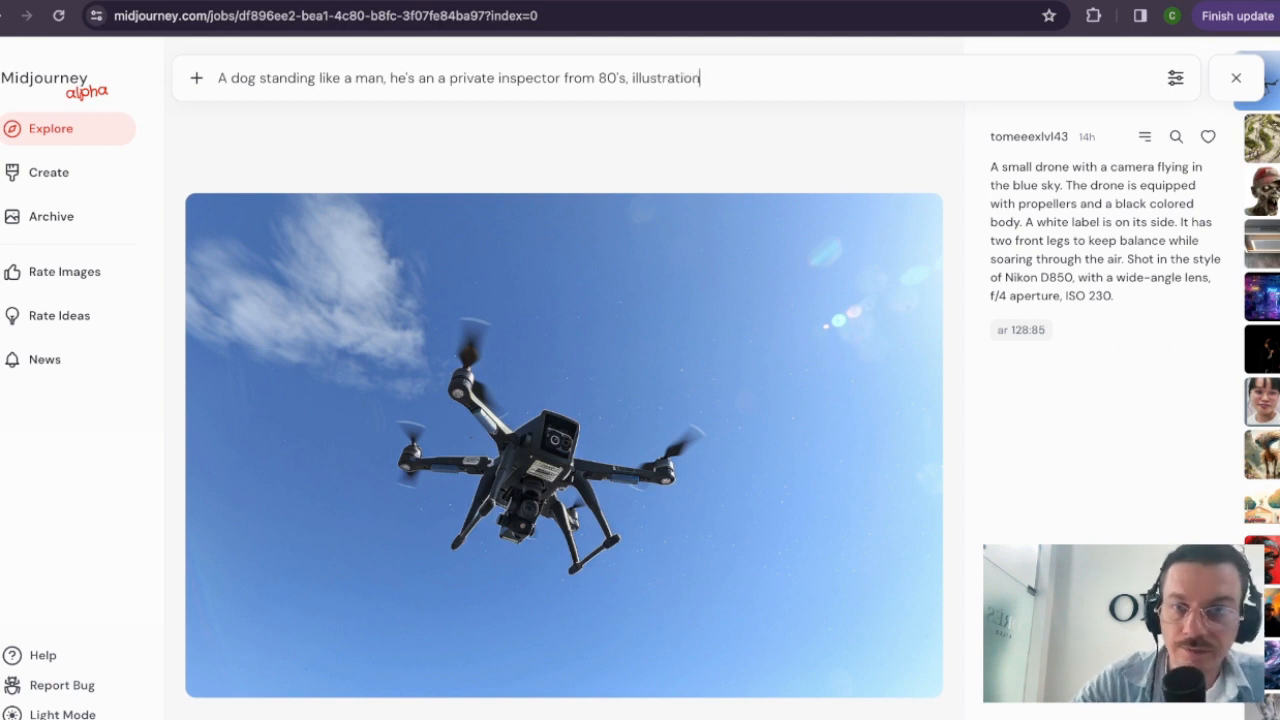
{"action": "type", "text": " cartoon,"}
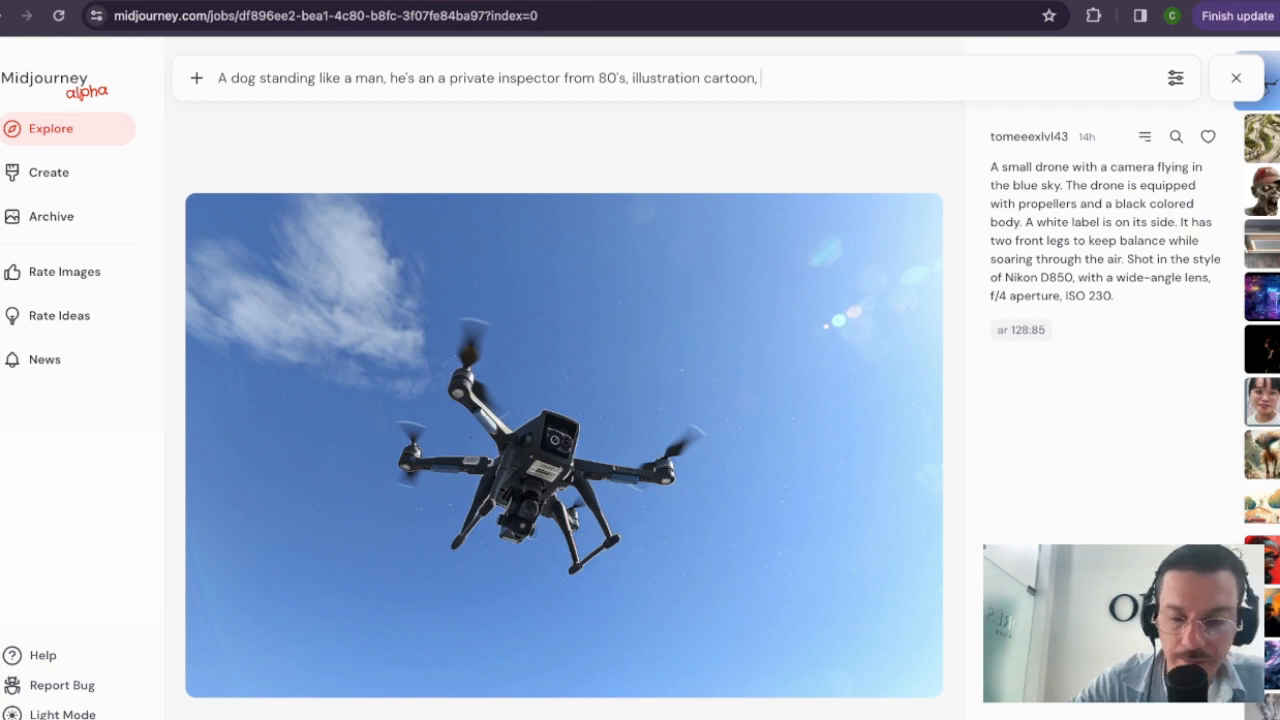
{"action": "type", "text": "brush"}
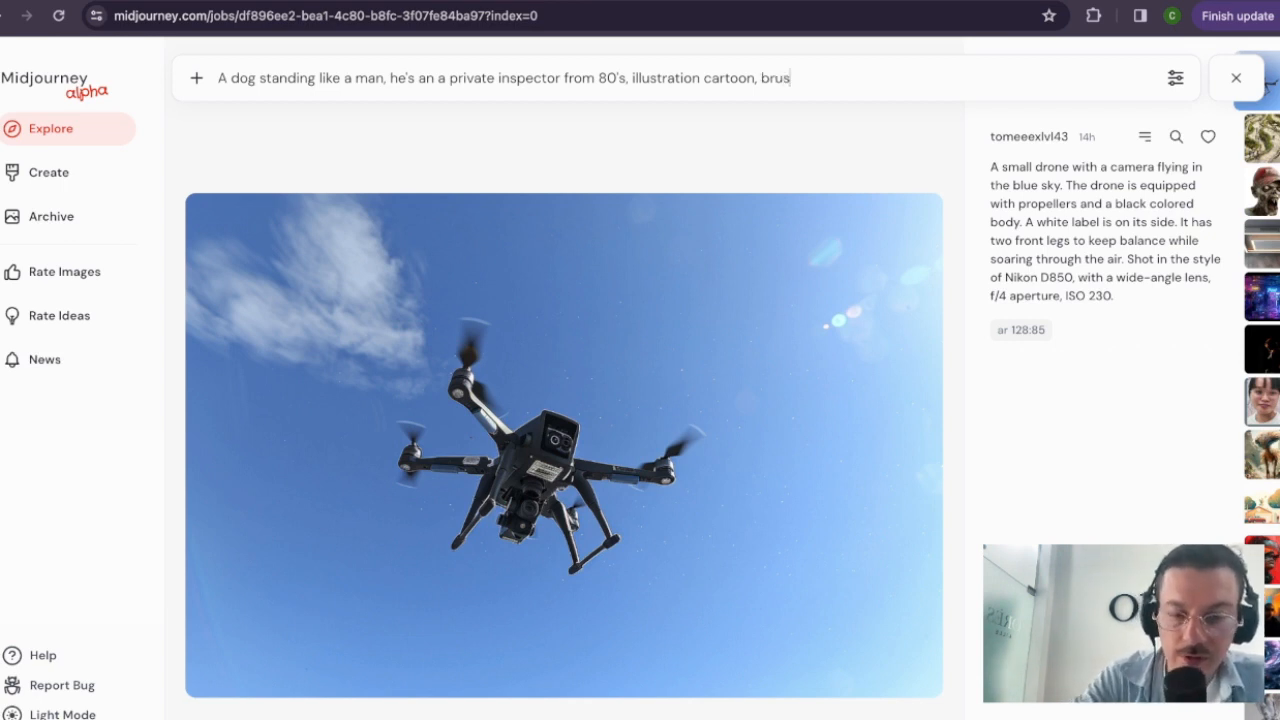
{"action": "key", "text": "BackSpace"}
{"action": "key", "text": "BackSpace"}
{"action": "key", "text": "BackSpace"}
{"action": "key", "text": "BackSpace"}
{"action": "key", "text": "BackSpace"}
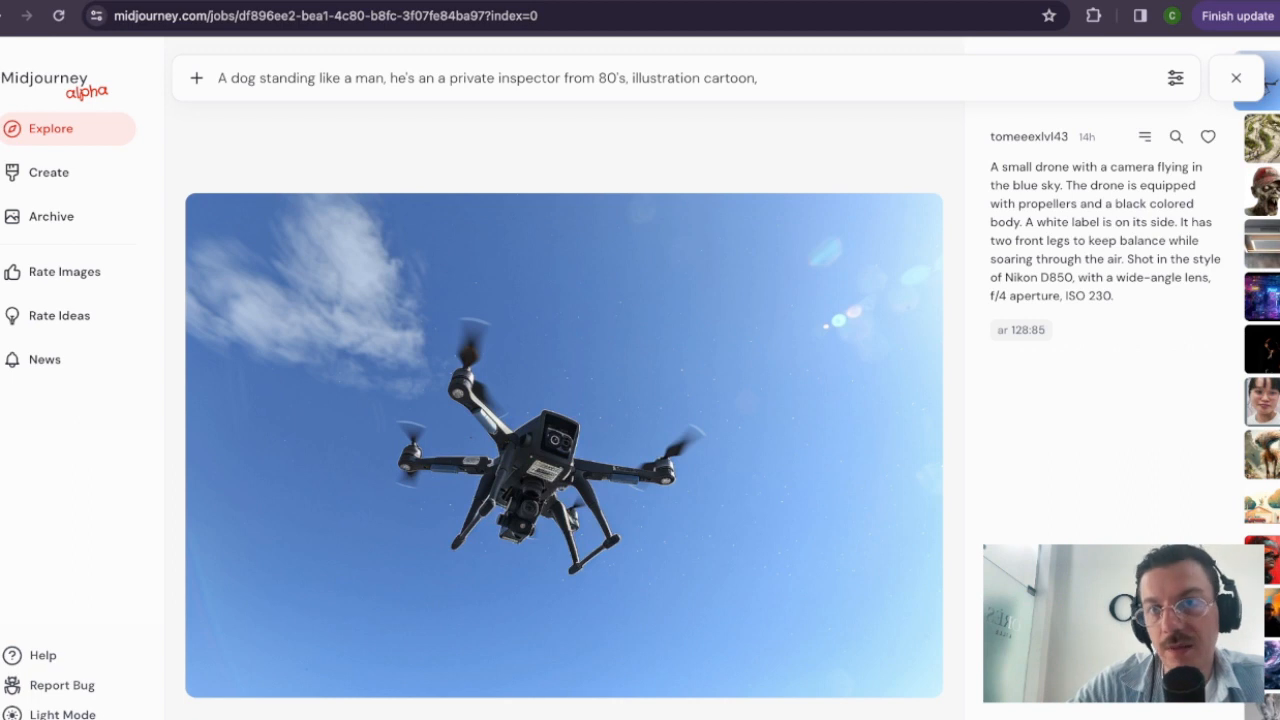
Step: Extend the prompt with the style description "painting brush and anime style"
{"action": "type", "text": "pai"}
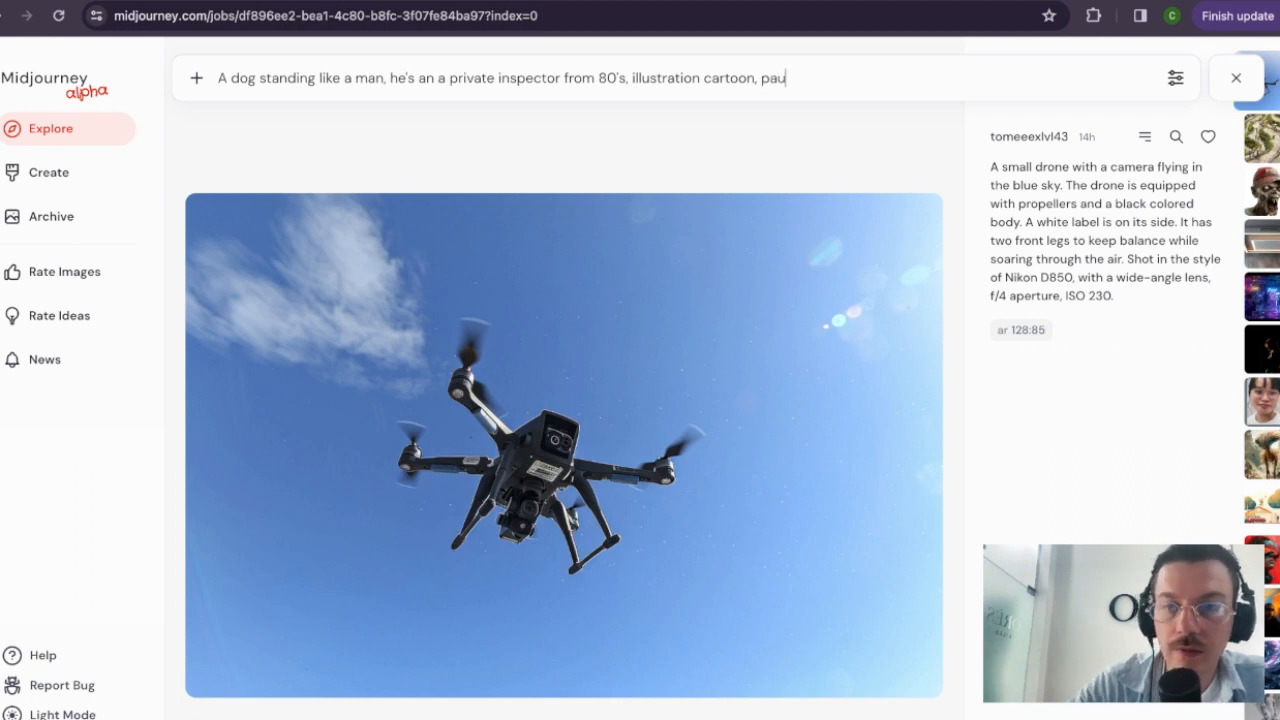
{"action": "type", "text": "n"}
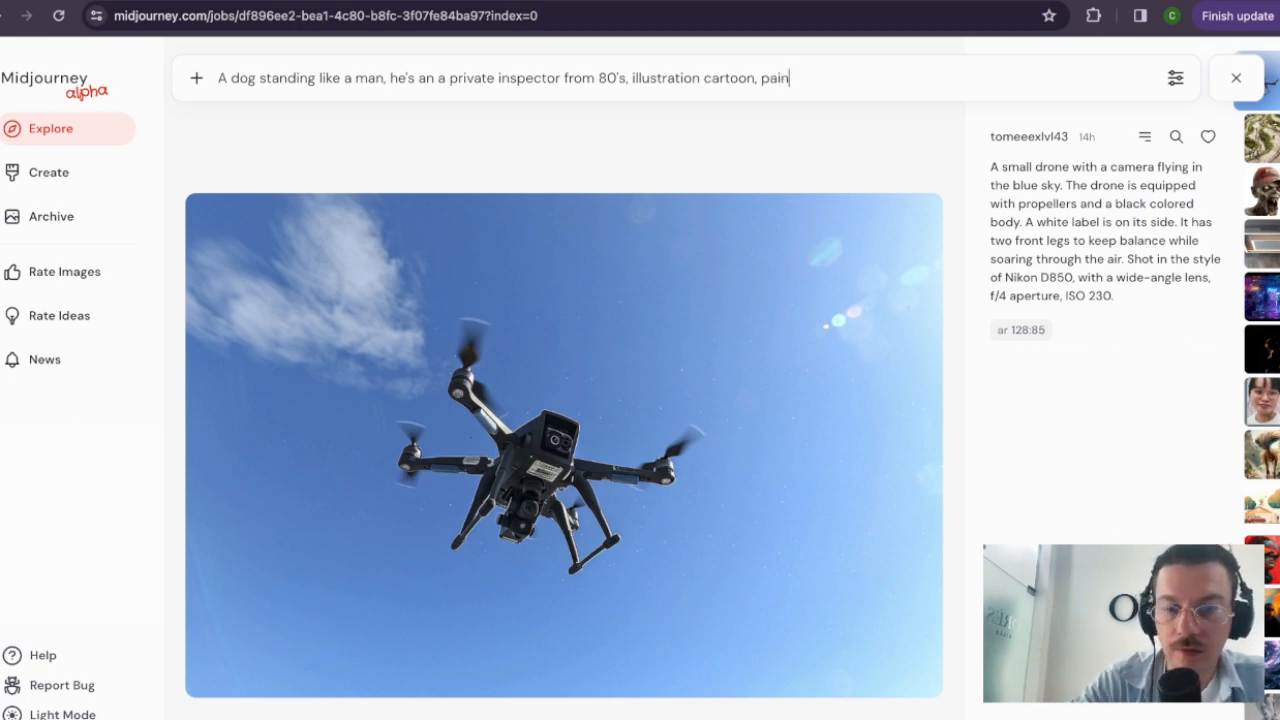
{"action": "type", "text": "ting brush"}
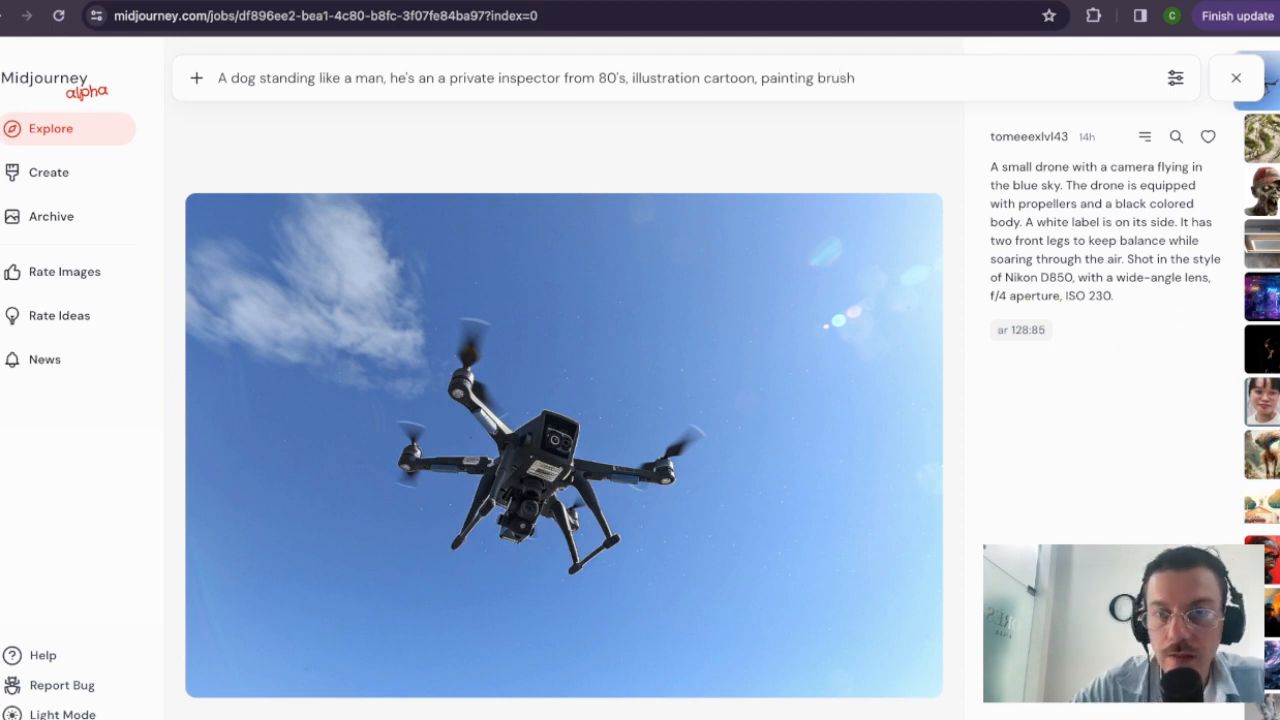
{"action": "type", "text": " and "}
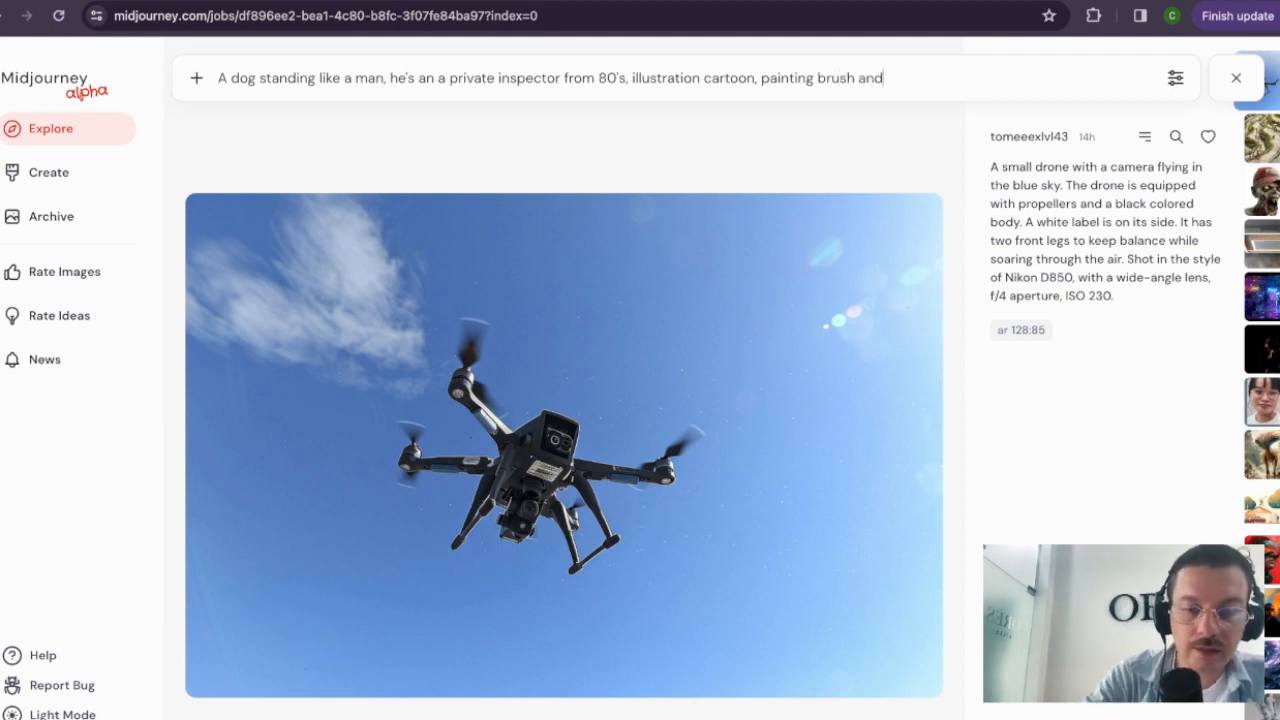
{"action": "type", "text": "anim"}
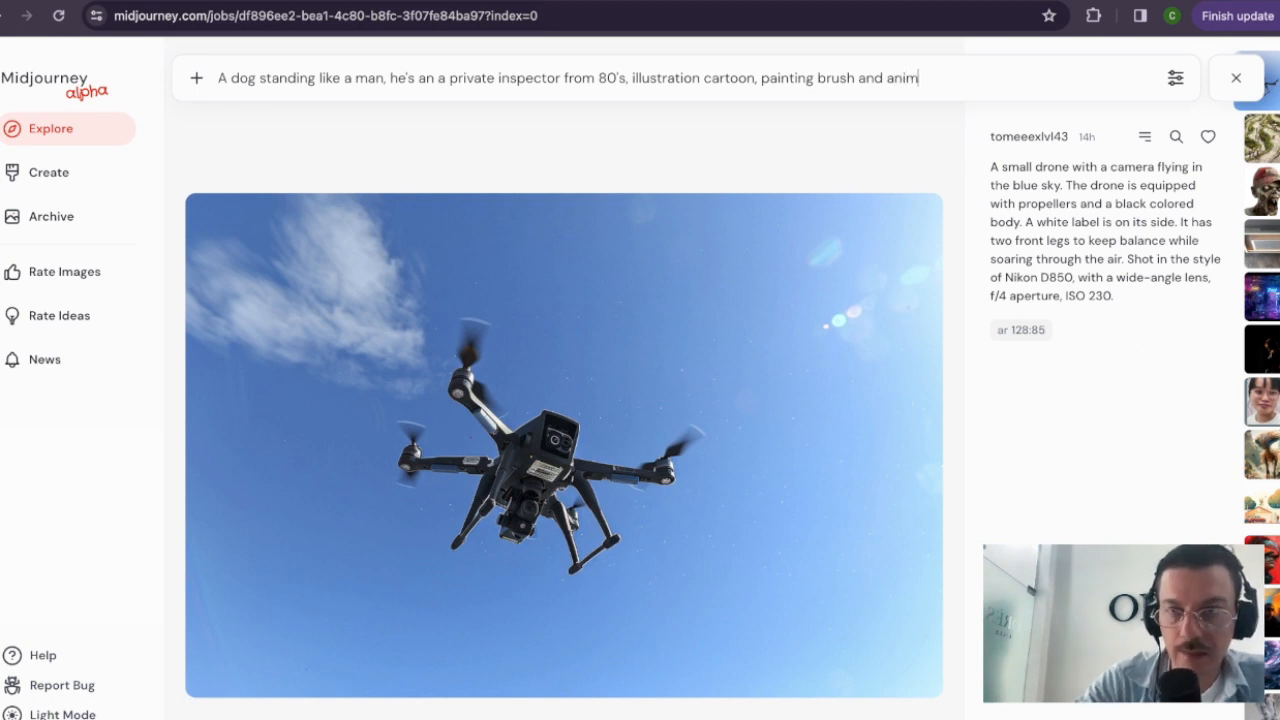
{"action": "type", "text": "e sty"}
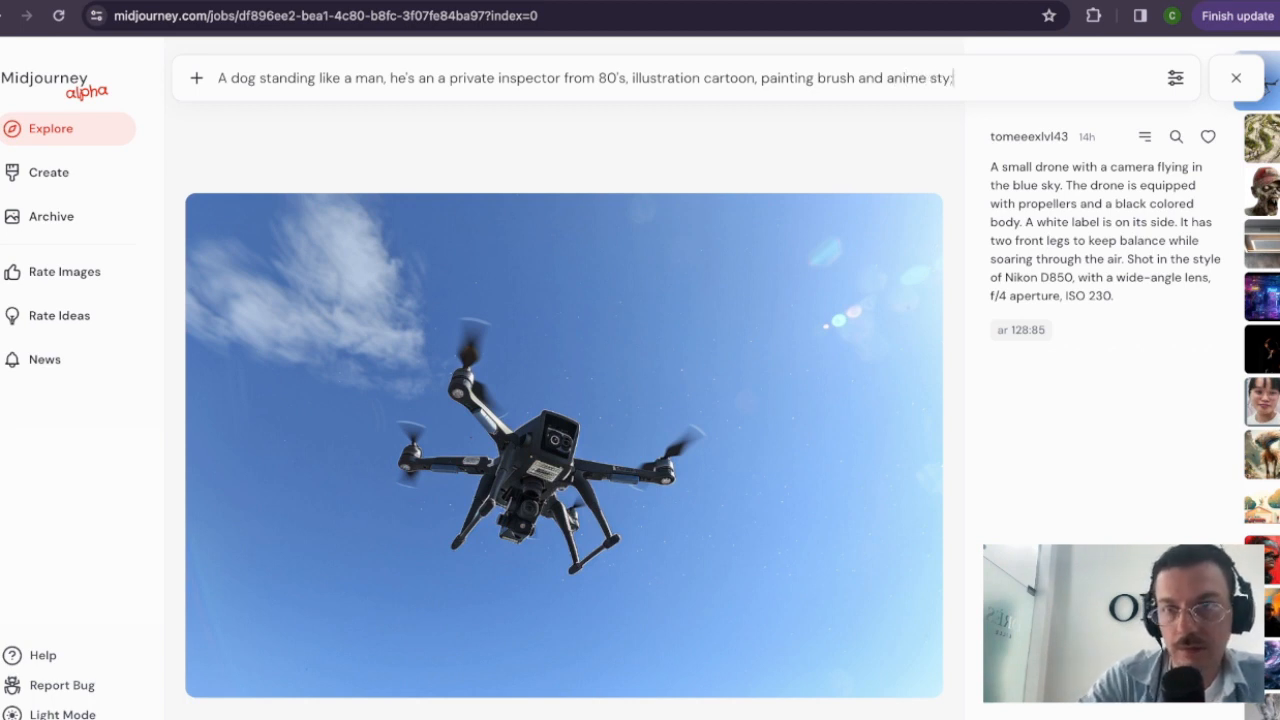
Step: Finish the prompt with the aspect ratio parameter "--ar 2:3" and submit it for image generation
{"action": "type", "text": "le --"}
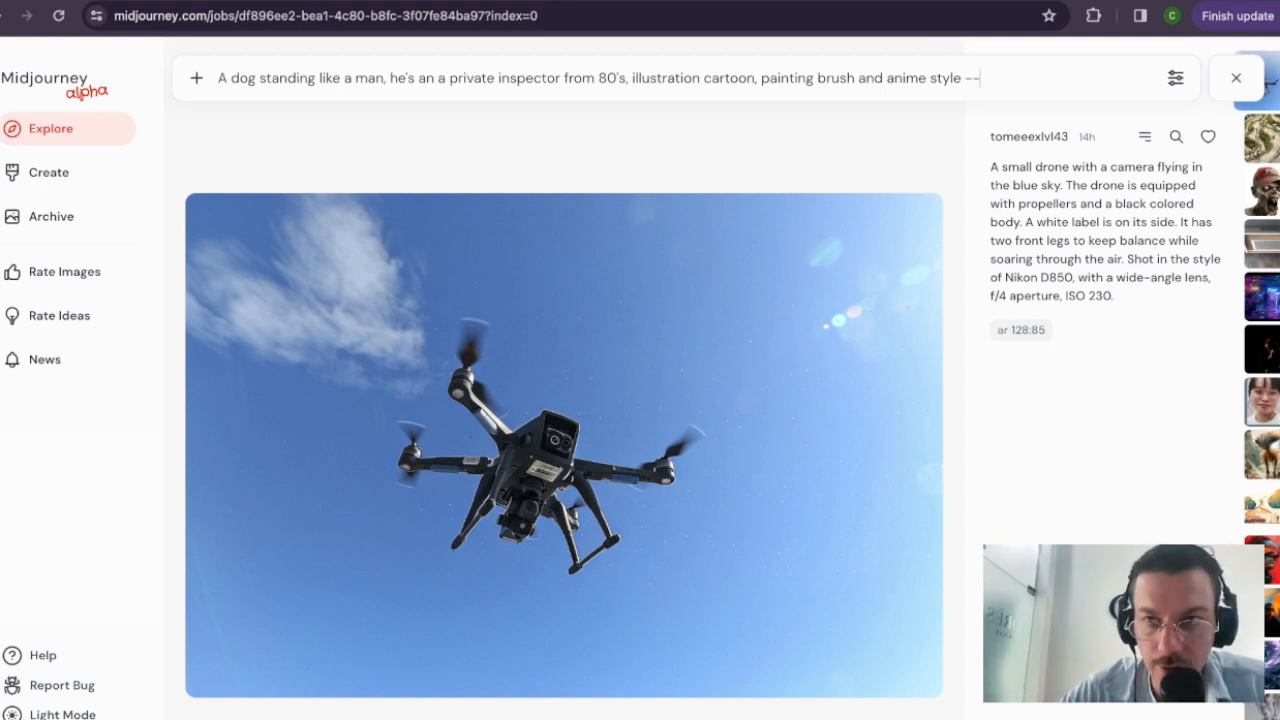
{"action": "type", "text": "ar "}
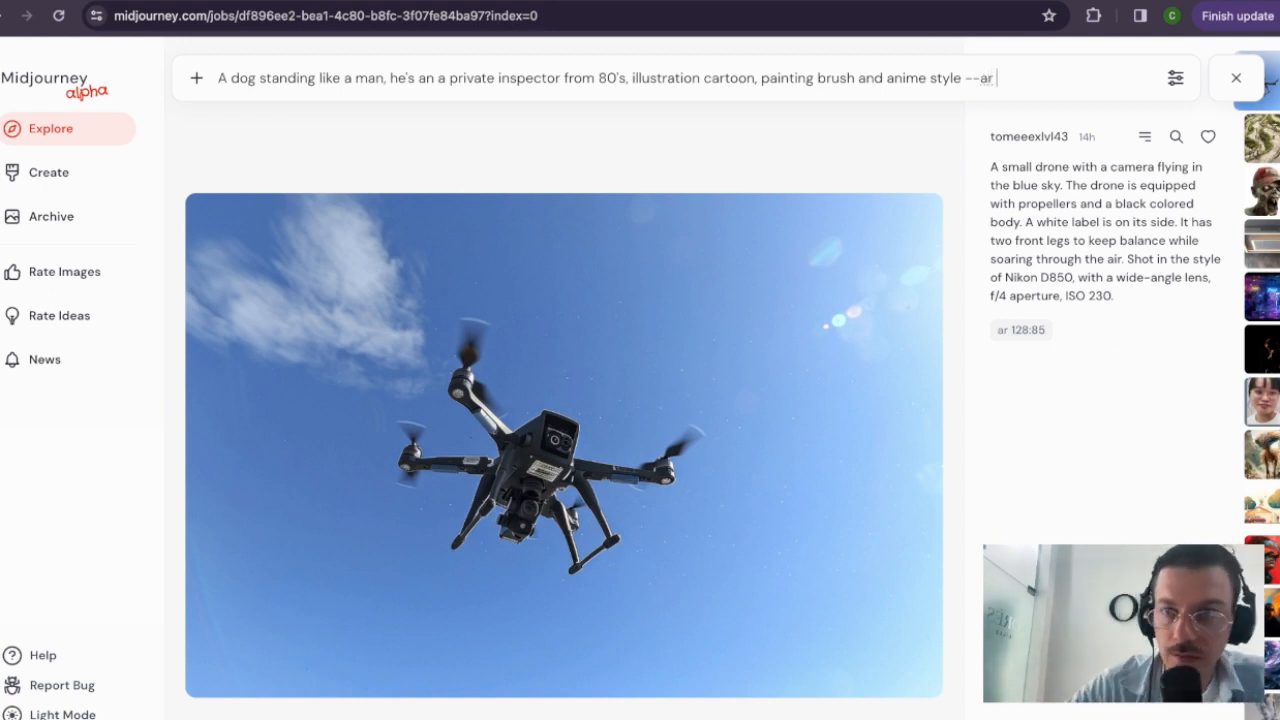
{"action": "type", "text": "3"}
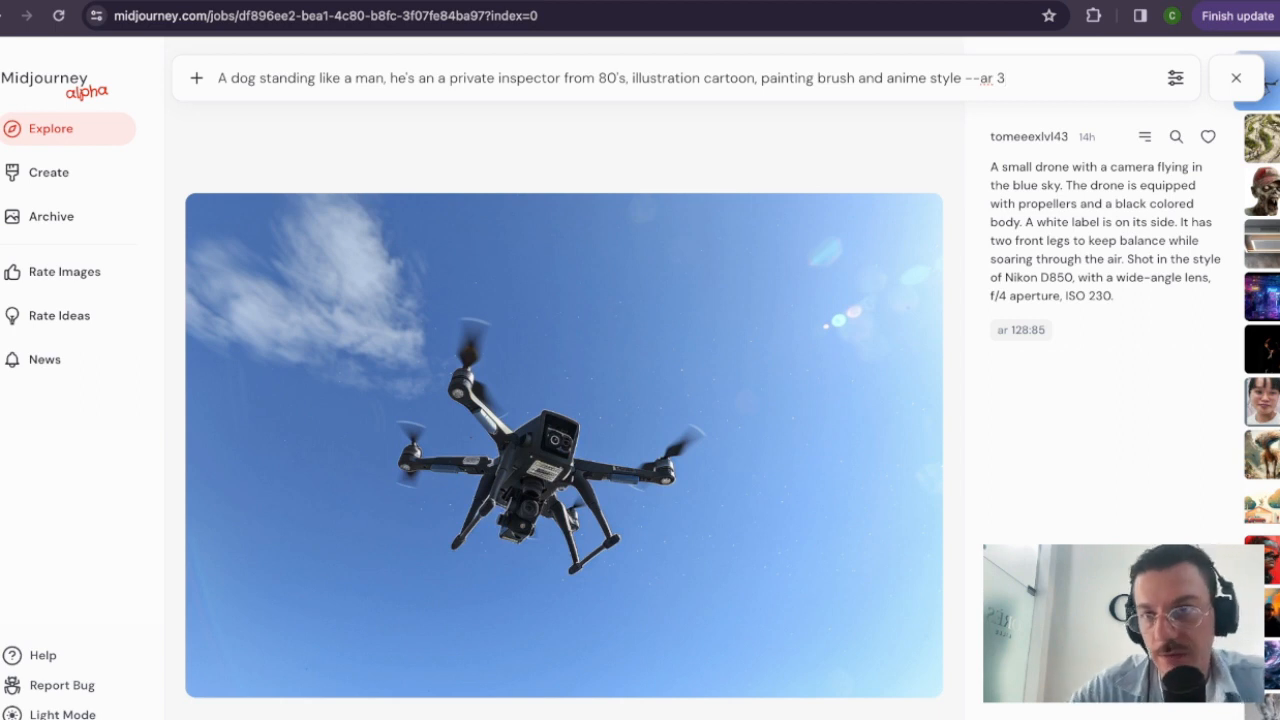
{"action": "key", "text": "BackSpace"}
{"action": "type", "text": "2:"}
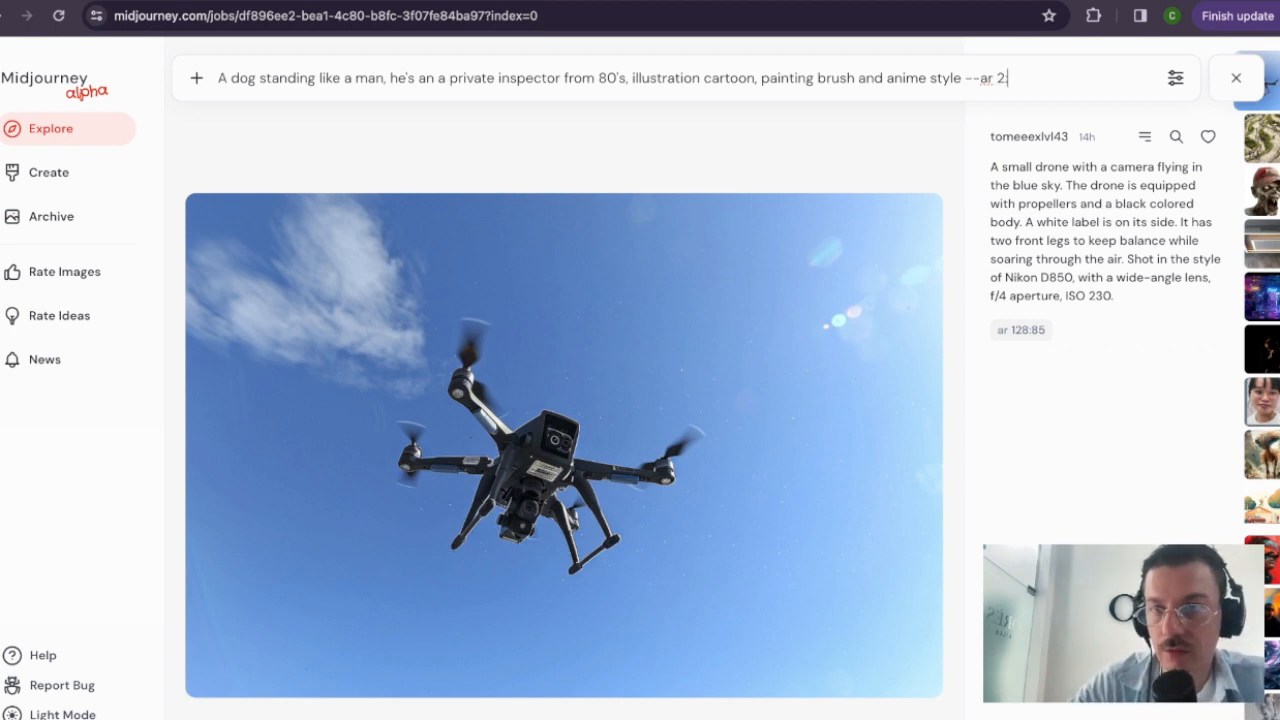
{"action": "type", "text": "3"}
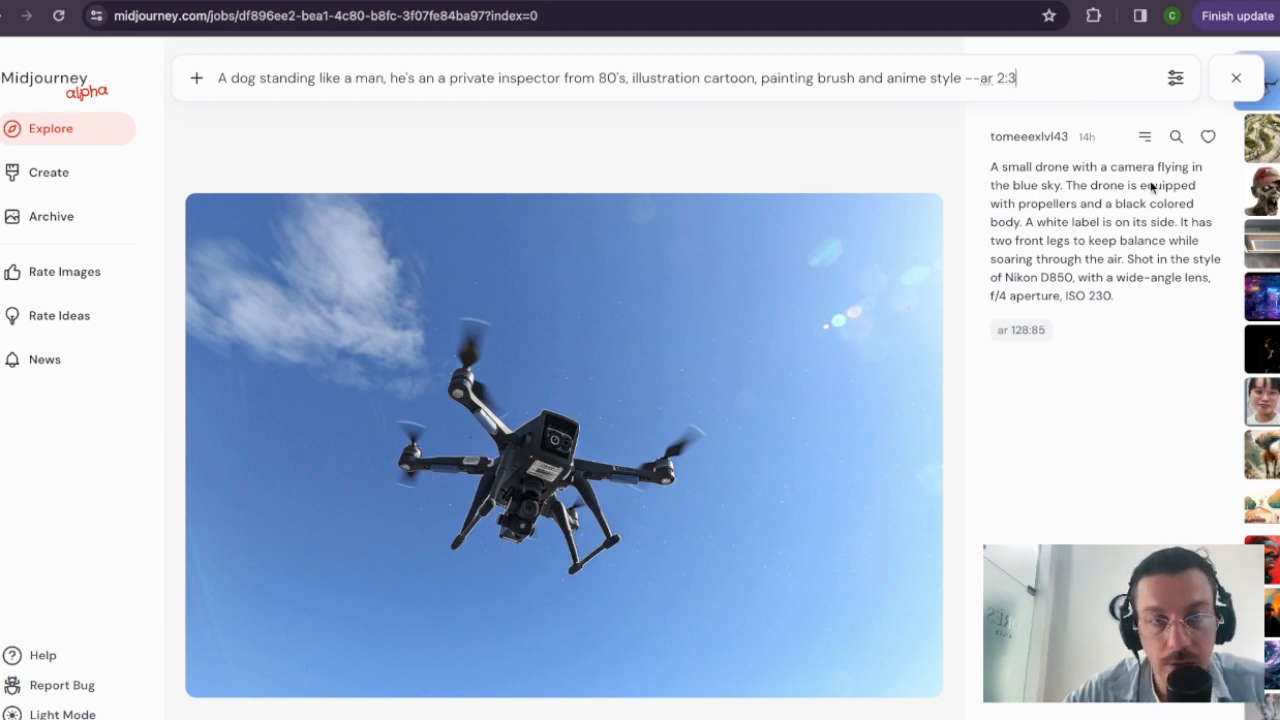
{"action": "key", "text": "Return"}
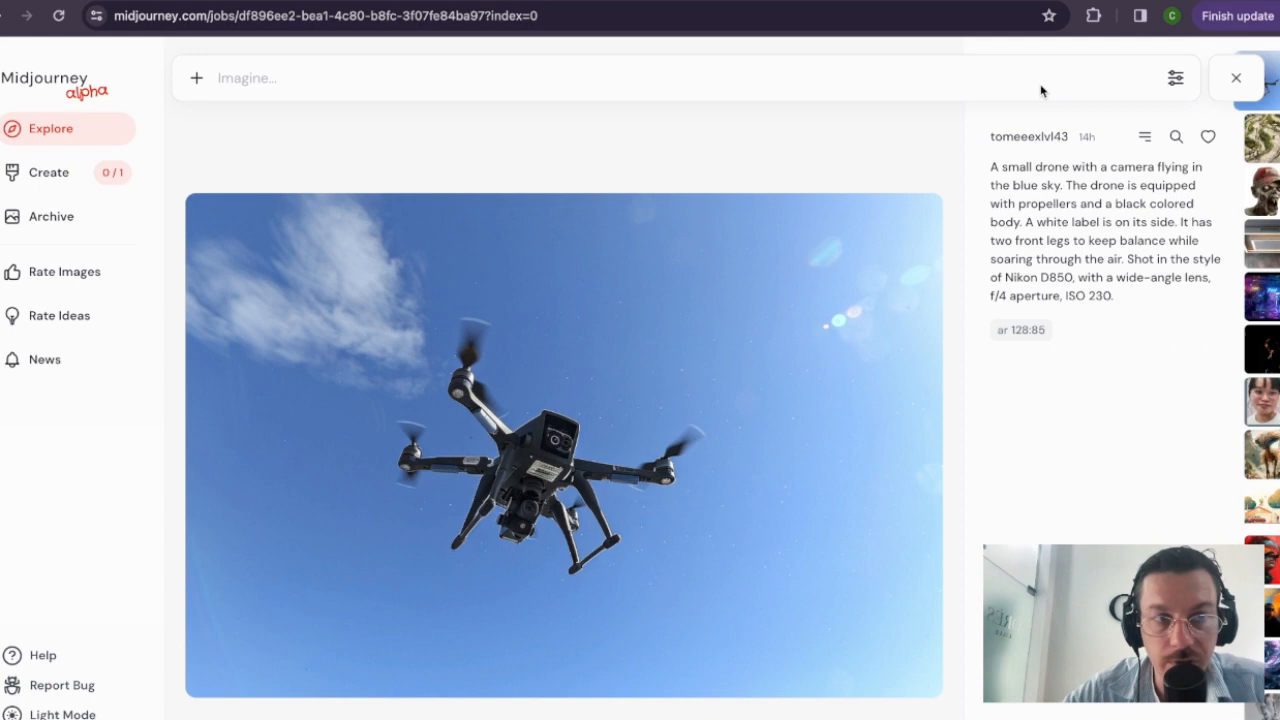
Step: Browse the account's own creations and open the crouching cyborg frog image with the red hood
{"action": "left_click", "coordinate": [73, 174]}
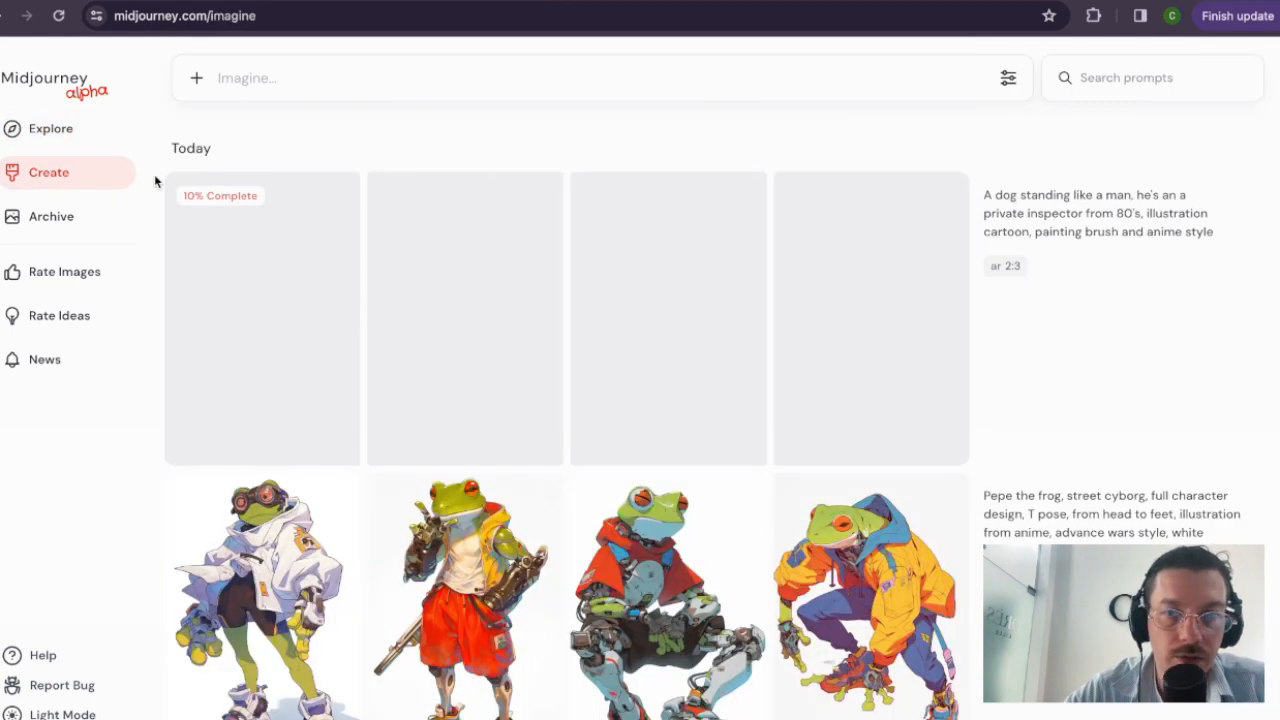
{"action": "scroll", "coordinate": [1103, 331], "scroll_direction": "down", "scroll_amount": 5}
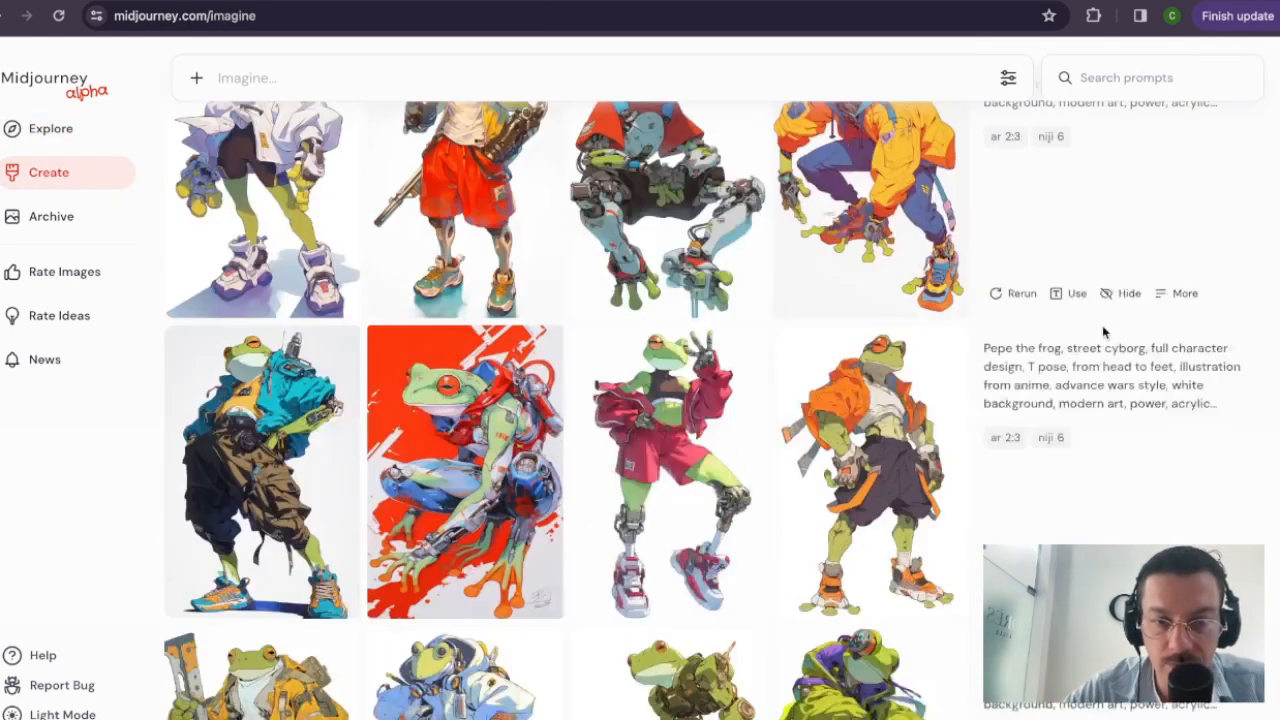
{"action": "scroll", "coordinate": [1103, 330], "scroll_direction": "down", "scroll_amount": 7}
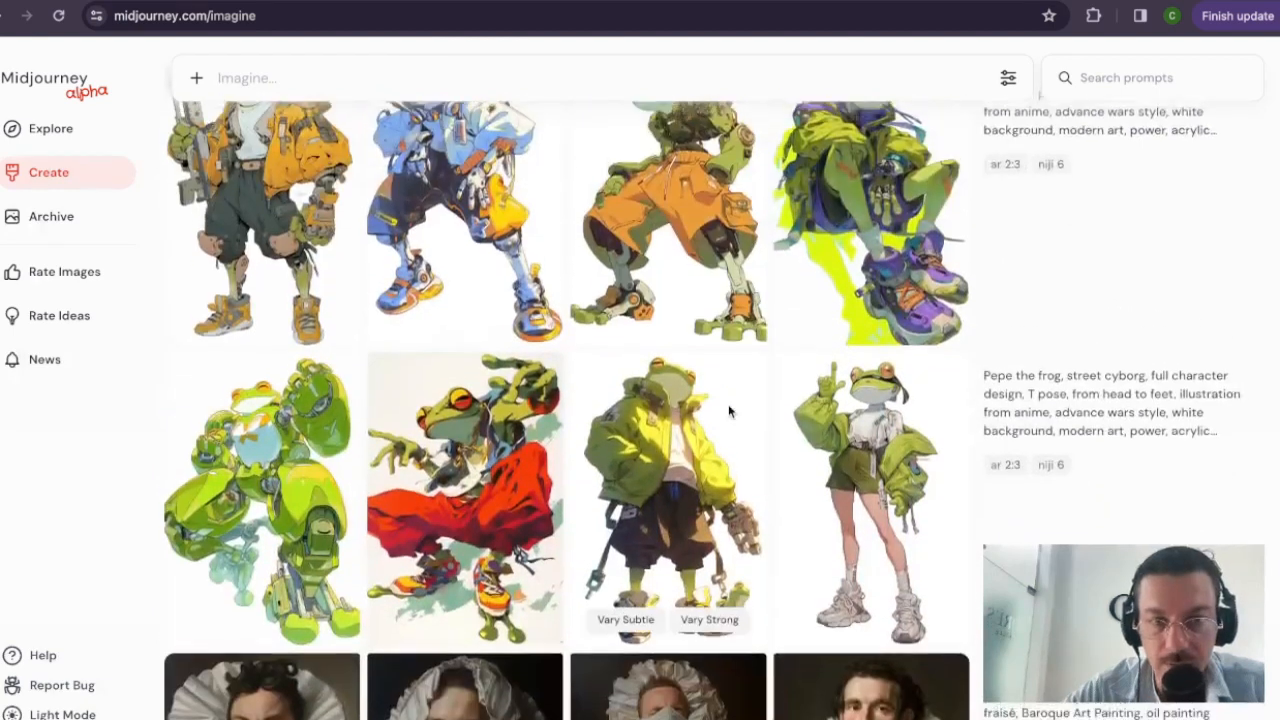
{"action": "scroll", "coordinate": [728, 410], "scroll_direction": "up", "scroll_amount": 10}
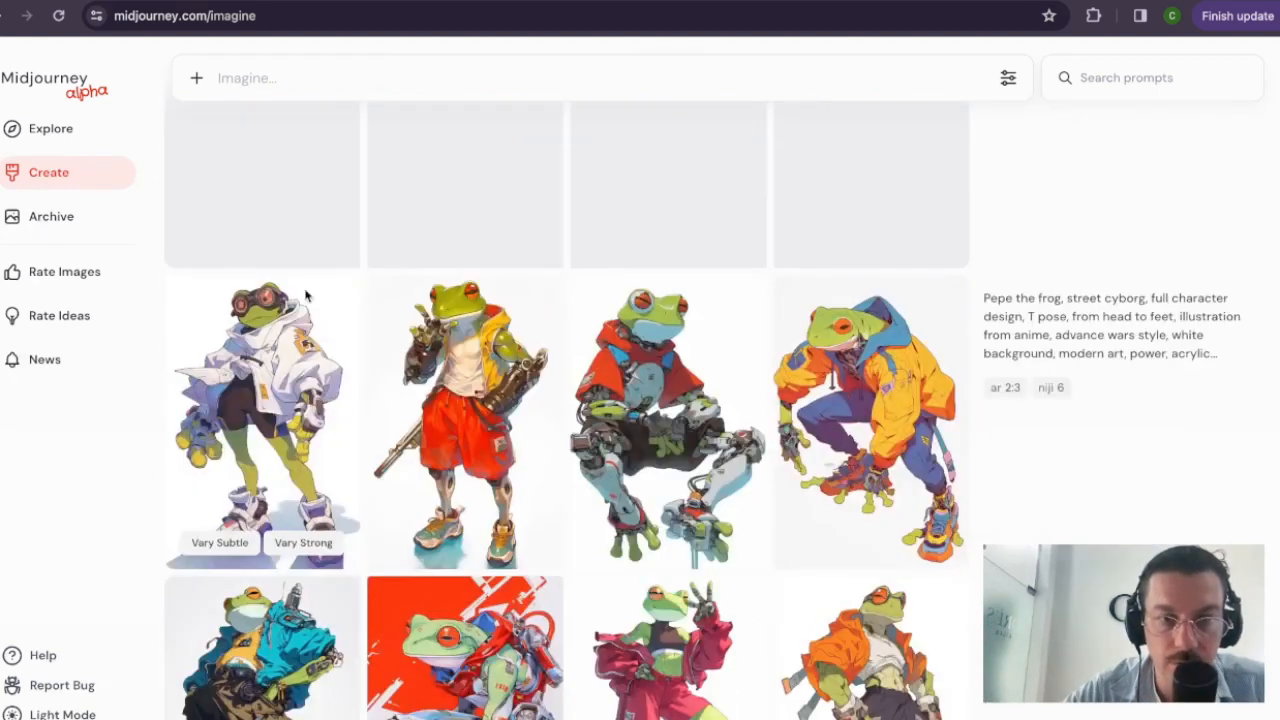
{"action": "left_click", "coordinate": [668, 430]}
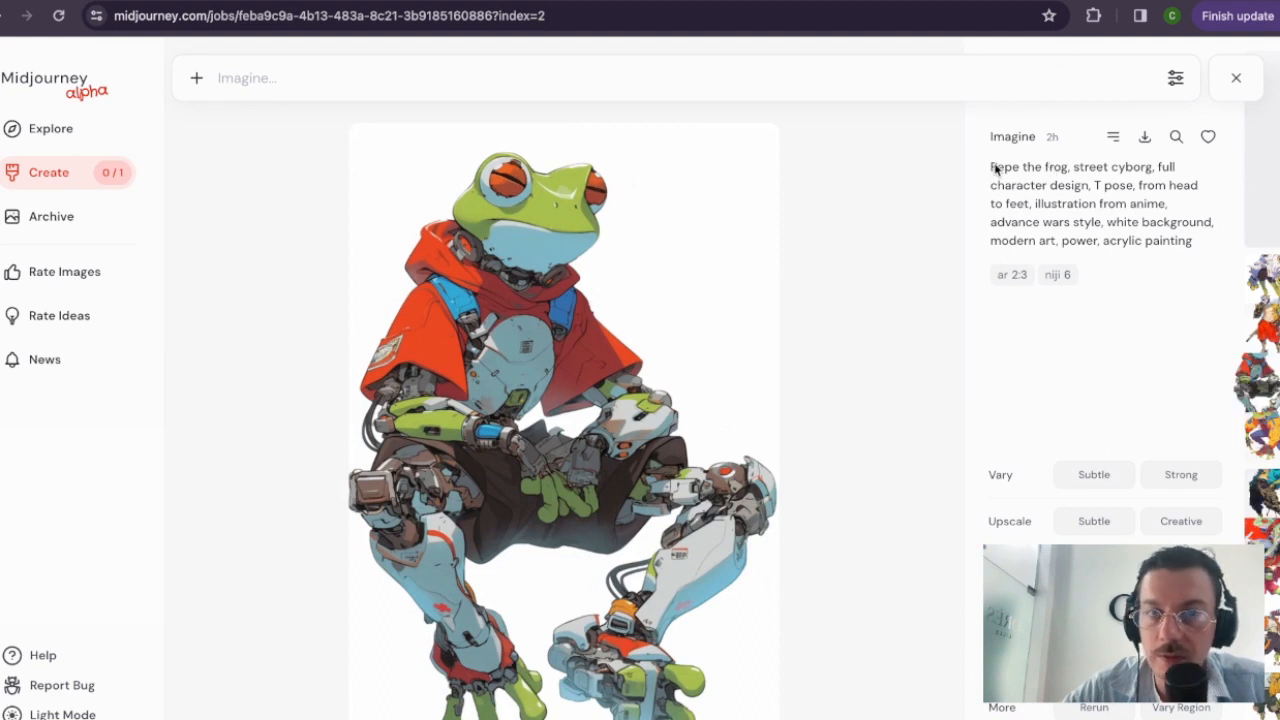
Step: Examine how the frog prompt describes the subject, "street cyborg" role, full character design and T pose
{"action": "left_click_drag", "start_coordinate": [991, 168], "coordinate": [1066, 174]}
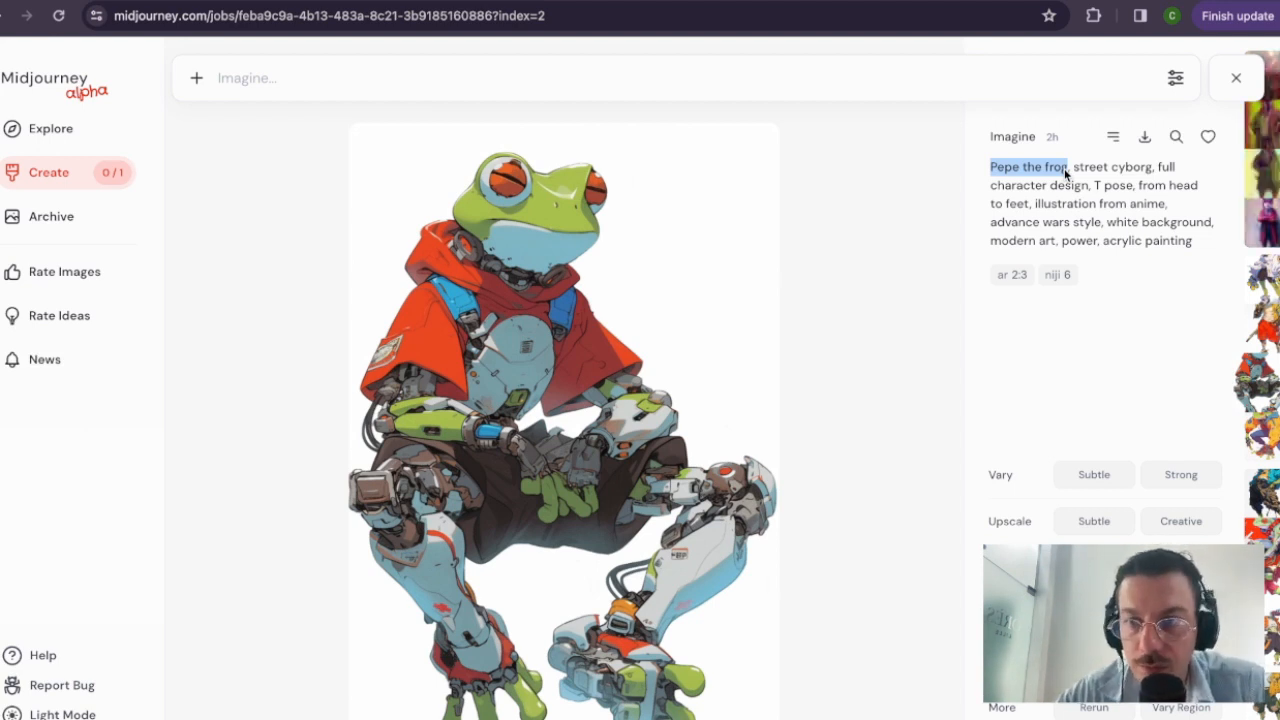
{"action": "left_click", "coordinate": [1065, 173]}
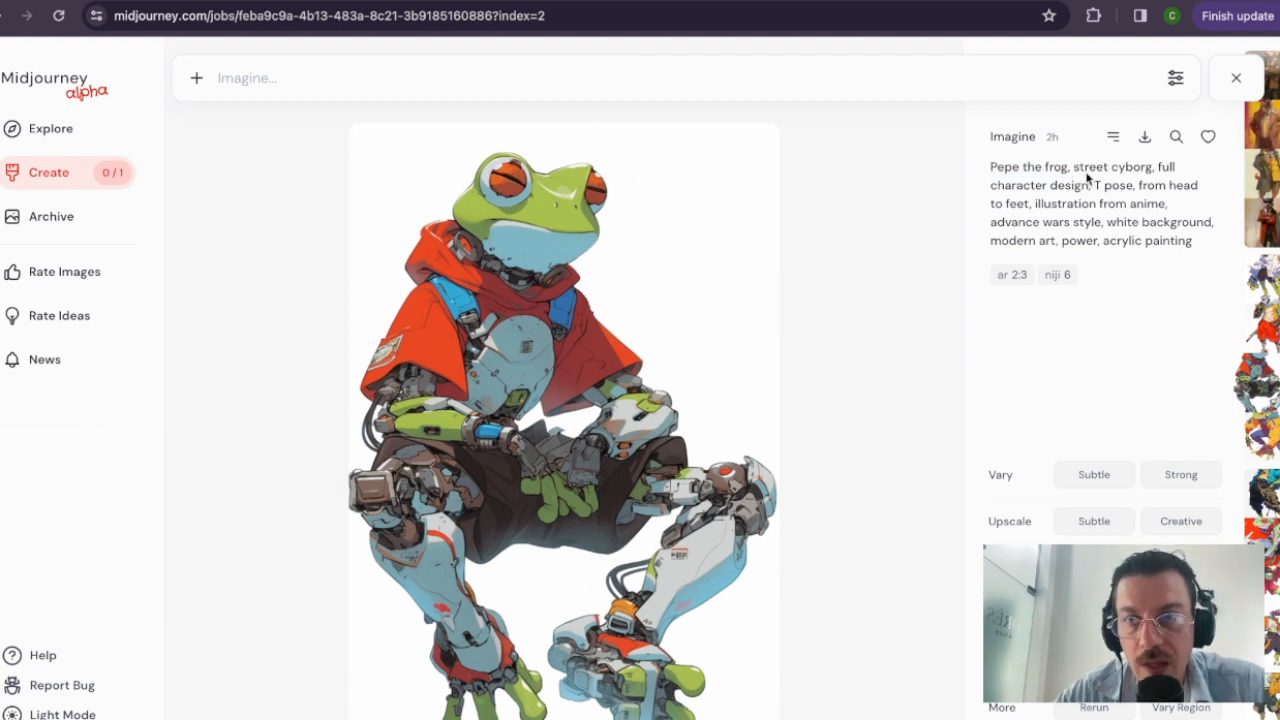
{"action": "left_click_drag", "start_coordinate": [1073, 170], "coordinate": [1166, 168]}
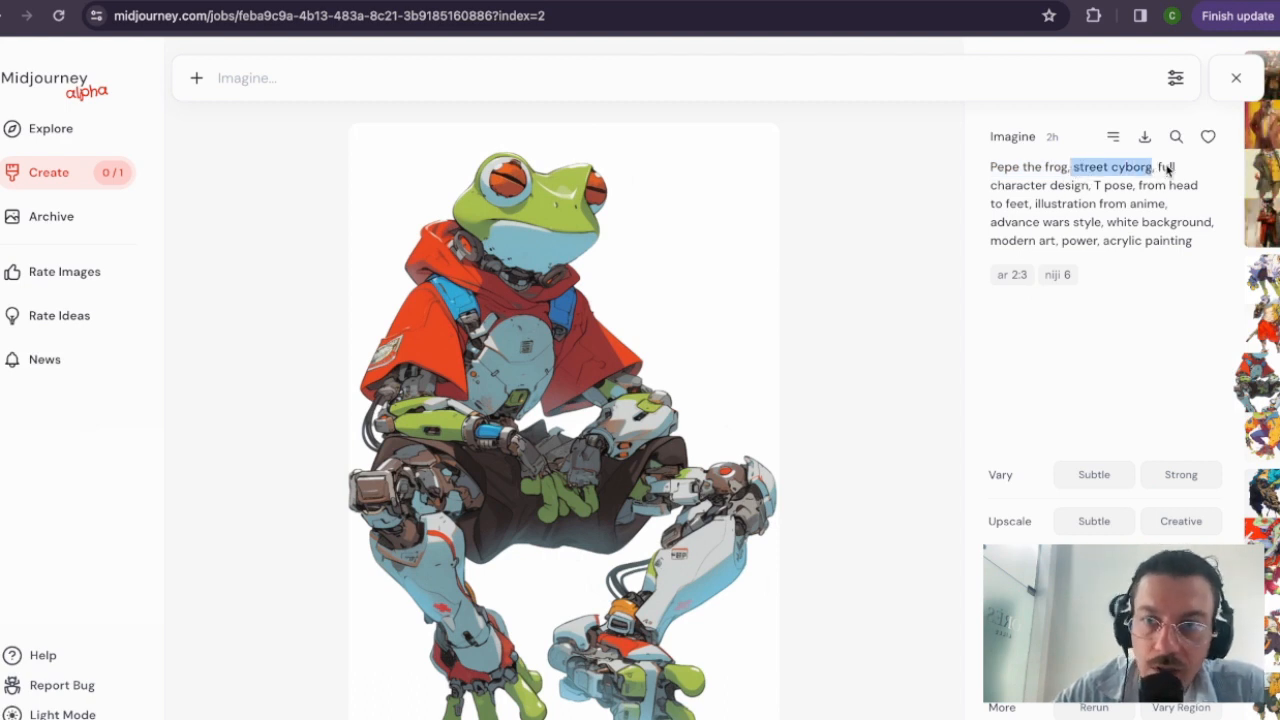
{"action": "left_click_drag", "start_coordinate": [992, 190], "coordinate": [1088, 190]}
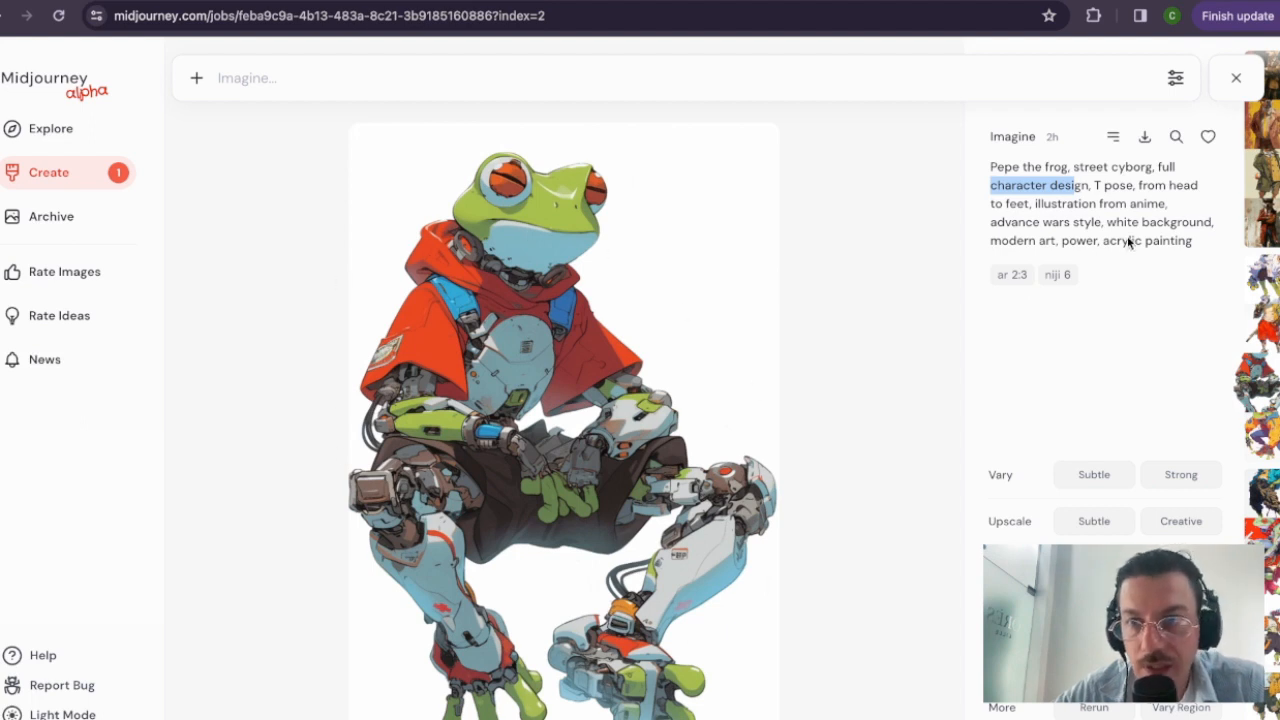
{"action": "left_click_drag", "start_coordinate": [1094, 190], "coordinate": [1156, 190]}
{"action": "left_click", "coordinate": [1193, 190]}
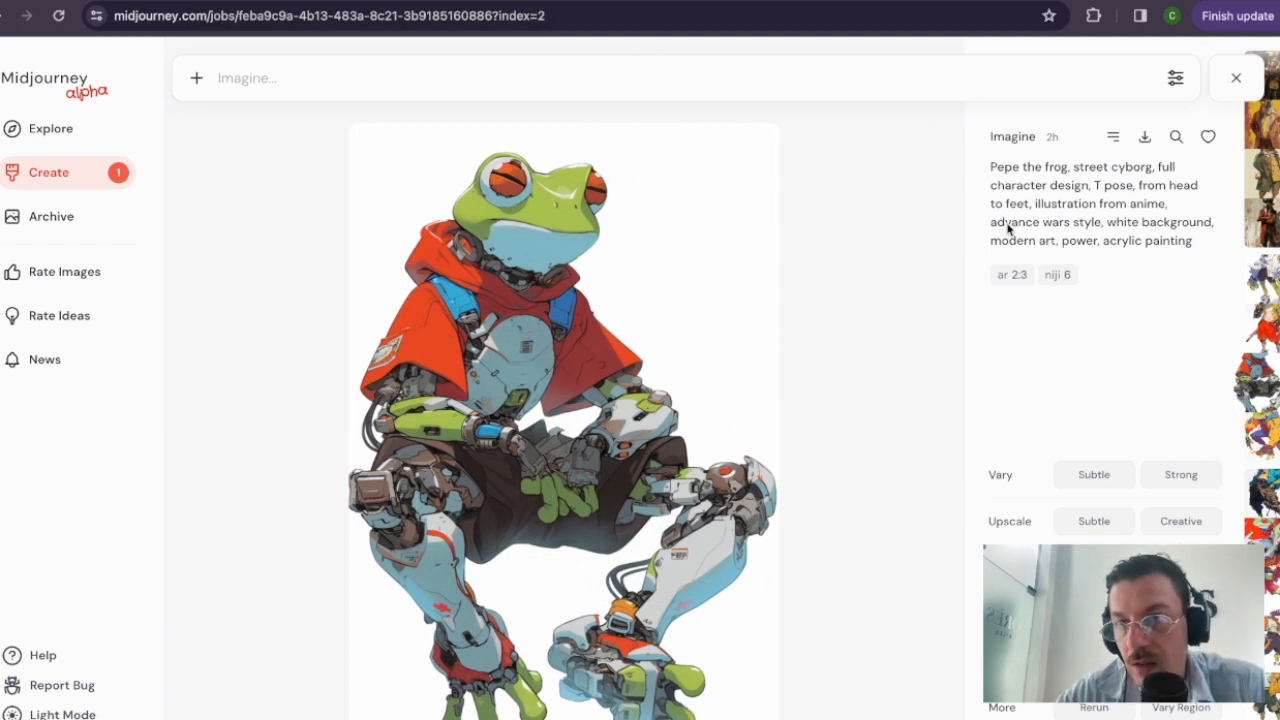
Step: Examine the style and setting terms of the frog prompt, from "advance wars style" and "white background" to "modern art"
{"action": "left_click_drag", "start_coordinate": [988, 228], "coordinate": [1070, 226]}
{"action": "left_click", "coordinate": [1072, 224]}
{"action": "left_click", "coordinate": [1135, 228]}
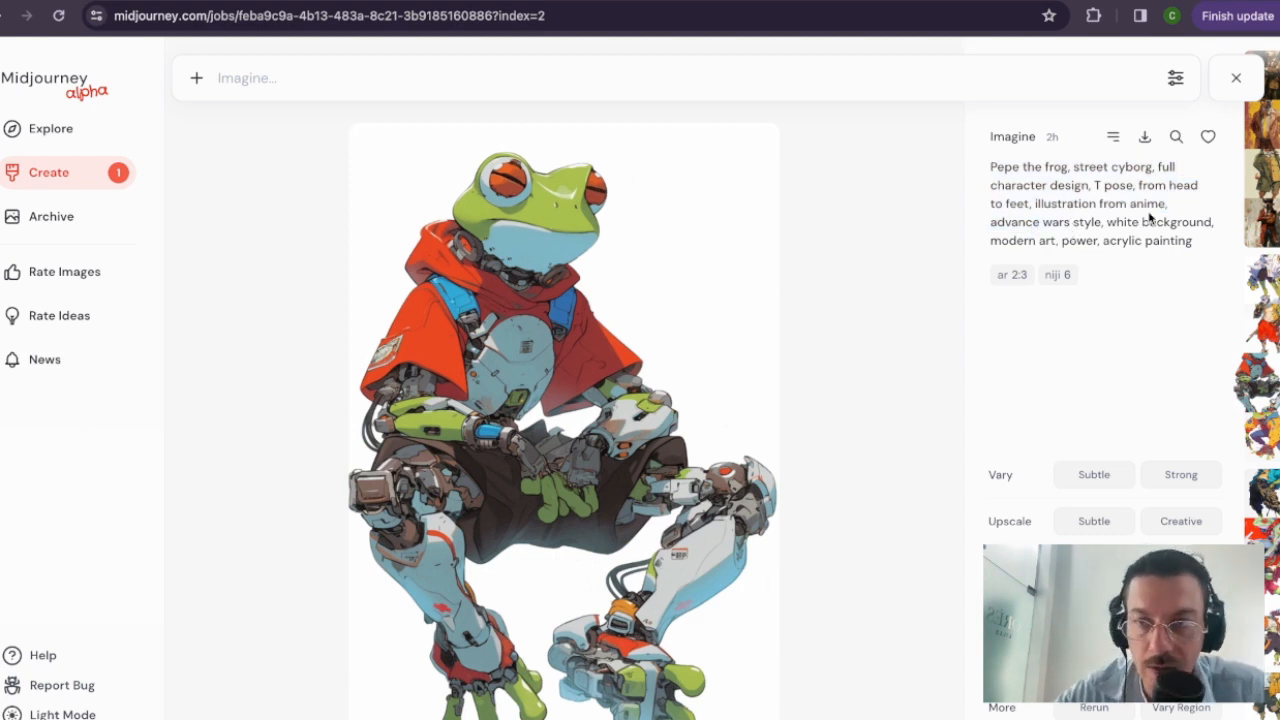
{"action": "left_click_drag", "start_coordinate": [1107, 224], "coordinate": [1214, 226]}
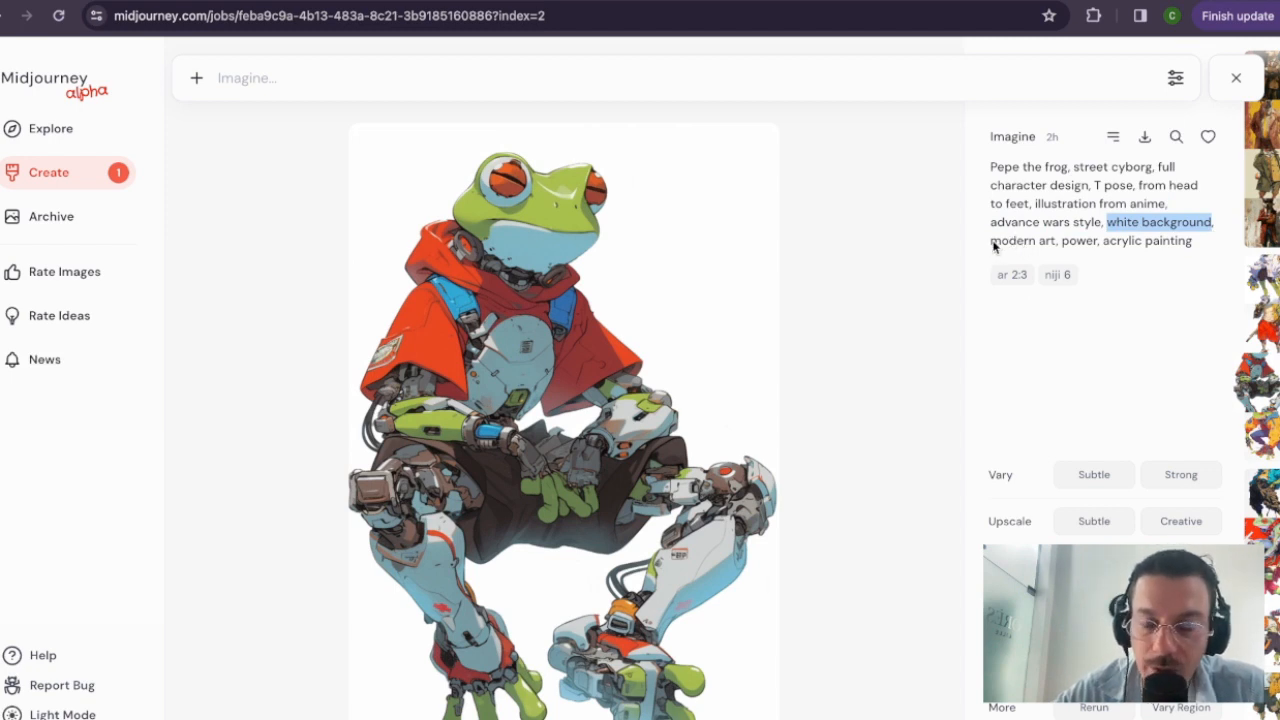
{"action": "left_click_drag", "start_coordinate": [993, 248], "coordinate": [1038, 242]}
{"action": "left_click", "coordinate": [1095, 244]}
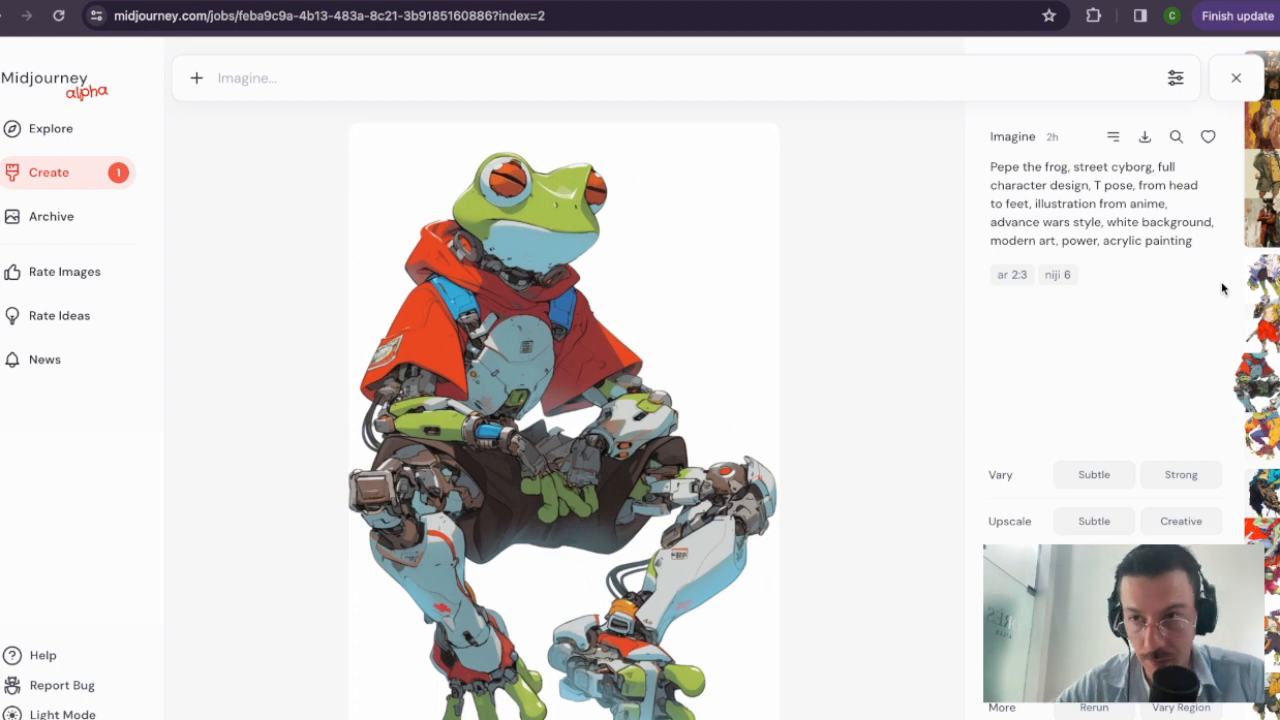
Step: Compare the newly generated dog inspector images and display the one with the green coat and yellow double-breasted vest
{"action": "left_click", "coordinate": [1268, 232]}
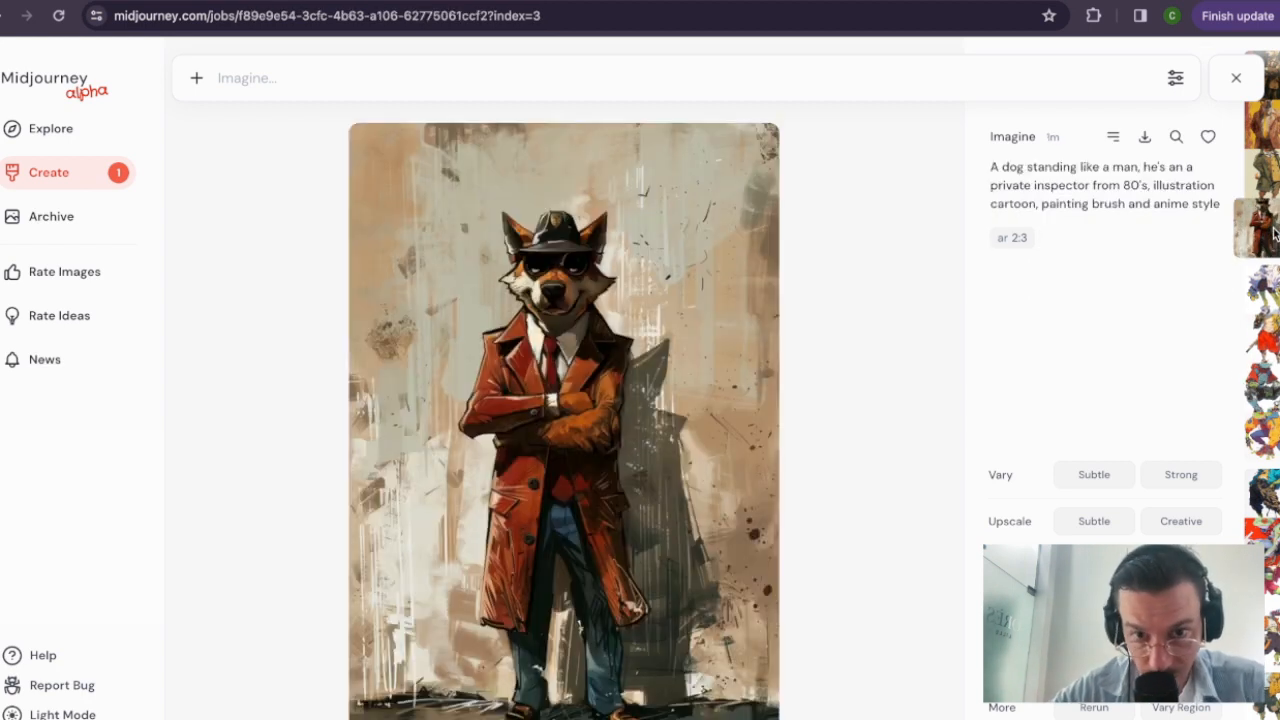
{"action": "key", "text": "Left"}
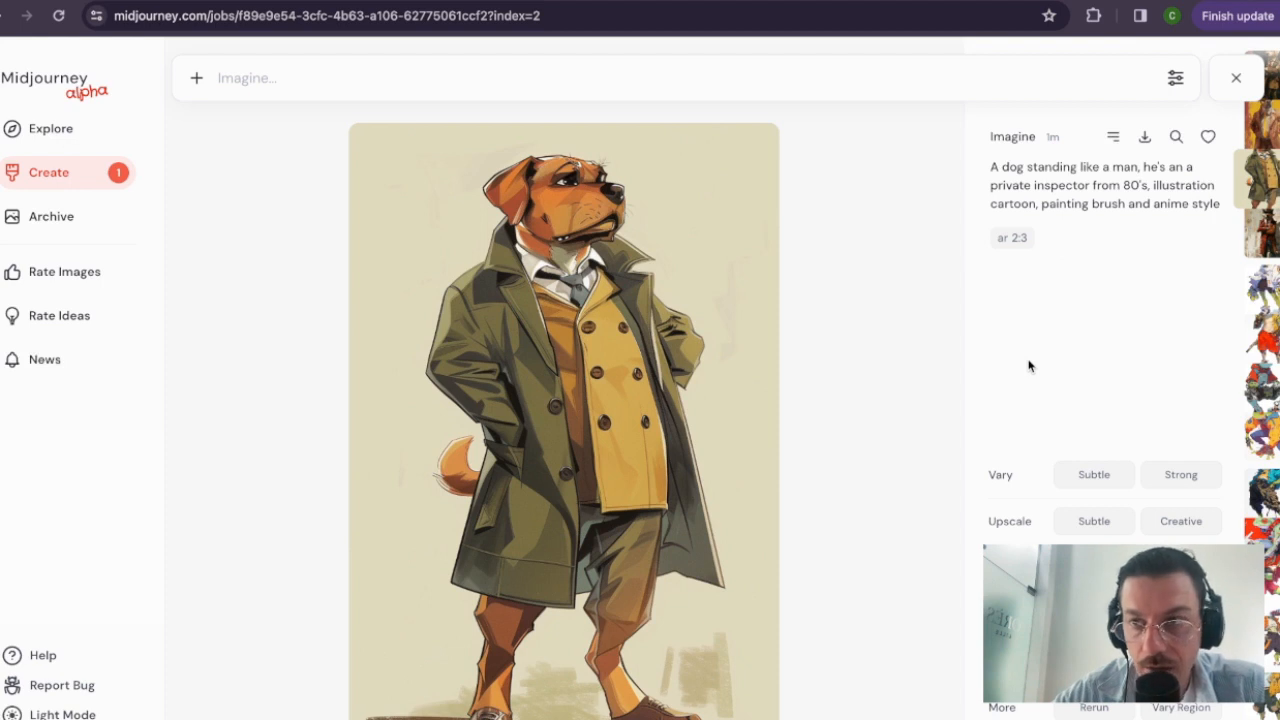
{"action": "key", "text": "Left"}
{"action": "key", "text": "Left"}
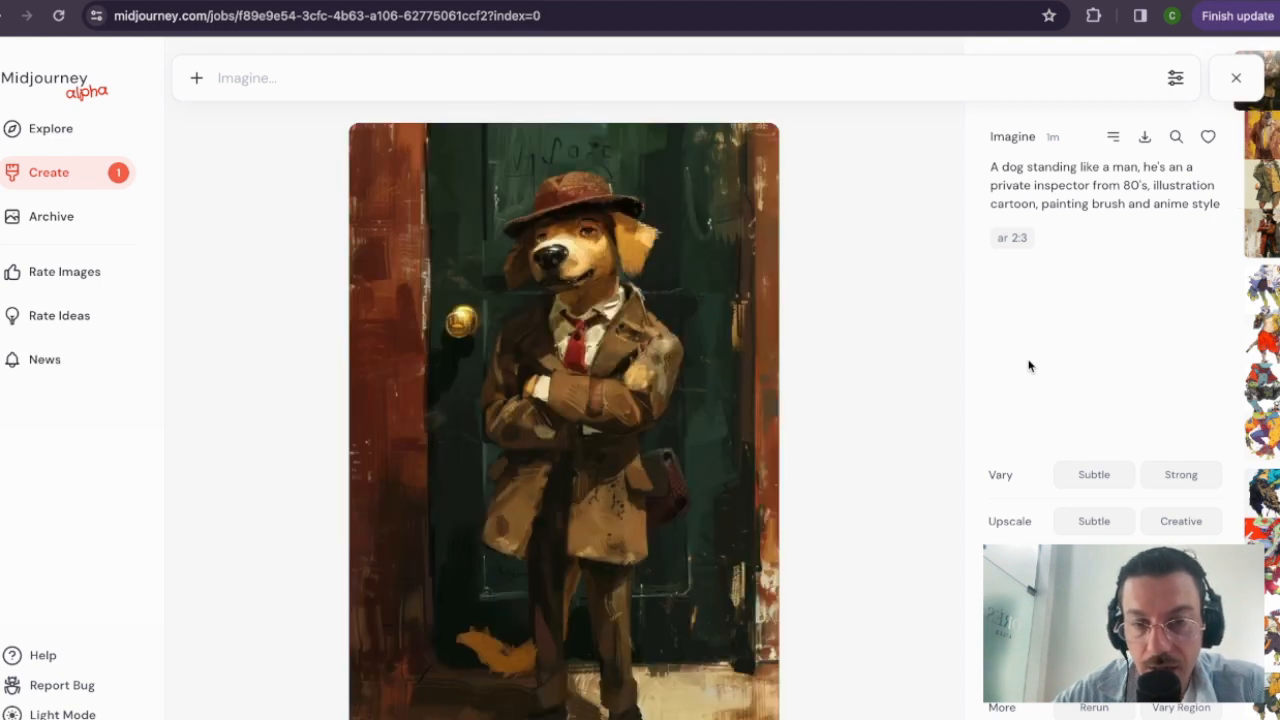
{"action": "key", "text": "Right"}
{"action": "key", "text": "Right"}
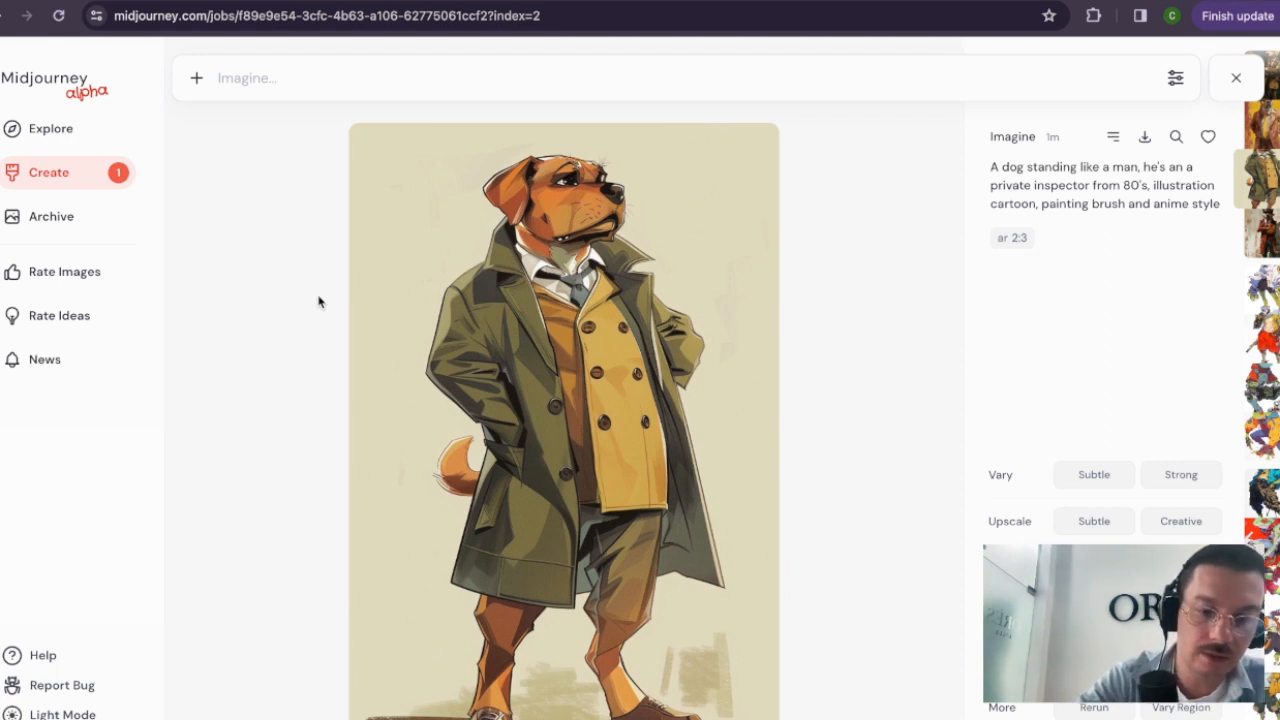
{"action": "key", "text": "super+shift+4"}
{"action": "left_click_drag", "start_coordinate": [360, 135], "coordinate": [518, 310]}
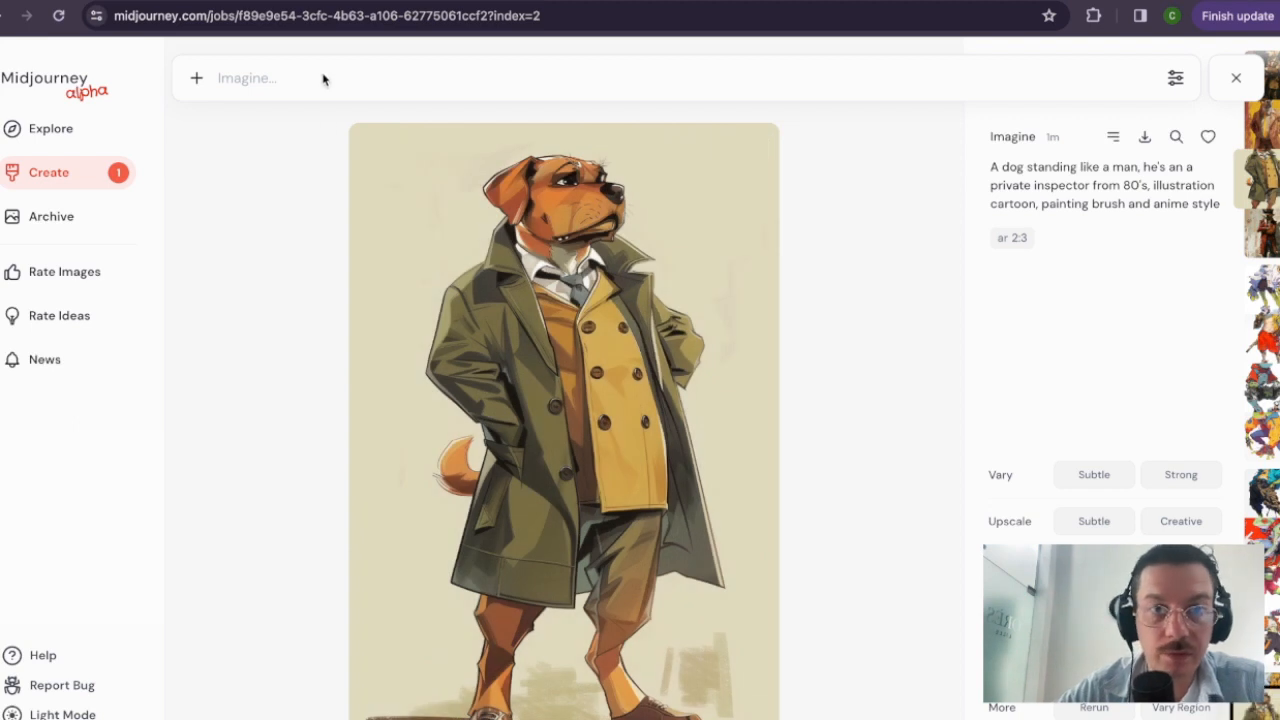
{"action": "left_click", "coordinate": [322, 78]}
{"action": "type", "text": "Join the MidJourney Discord Server: MidJourney operates through a Discord bot, so you'll need to join their official Discord server. You can find the invite link on their website (https://www.midjourney.com/). Access the Newbie Room: Once you've joined the Discord server, go to the \"Newbie\" room. This is where you'll start interacting with the MidJourney bot. Enter a Prompt: In the Newbie room, type /imagine followed by your descriptive text prompt. For example: /imagine a beautiful sunset over a tropical beach. Wait for the Bot to Generate Images: After you enter your prompt, the MidJourney bot will begin generating images based on your text. This process can take a few minutes. Upscale and Variations: Once the initial images are generated, you can upscale them to higher resolutions or create variations by using the /u and /v commands, respectively. Save and Share: If you're happy with an image, you can save it to your computer or share it directly from Discord. Some tips for better results: Use descriptive prompts with specific details about the subject, scene, art style, etc. Experiment with different prompts and variations. Check out the MidJourney website and Discord channels for inspiration and examples. Keep in mind that as an AI system, I cannot directly generate, produce, edit, manipulate or create images. I can only provide information and instructions based on my training data."}
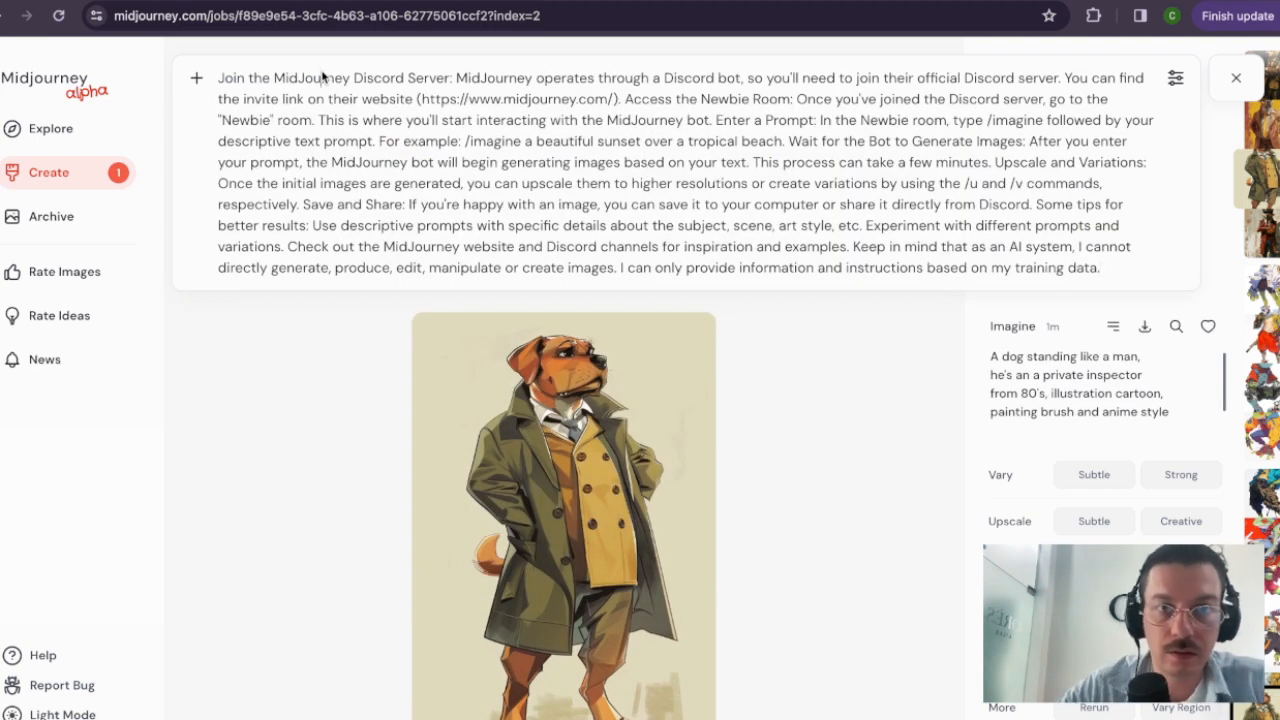
{"action": "key", "text": "super+a"}
{"action": "key", "text": "BackSpace"}
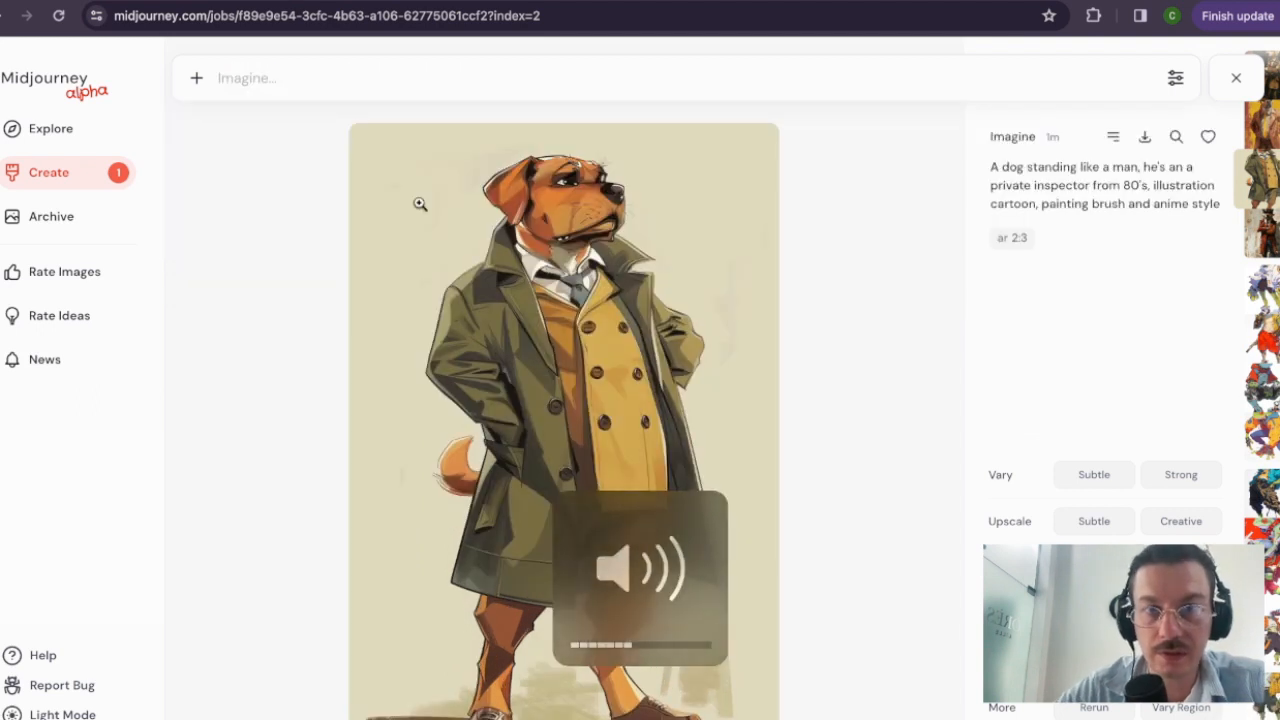
Step: Add the displayed green-coated dog image to the new prompt and set it as a character reference (--cref)
{"action": "left_click_drag", "start_coordinate": [420, 204], "coordinate": [289, 86]}
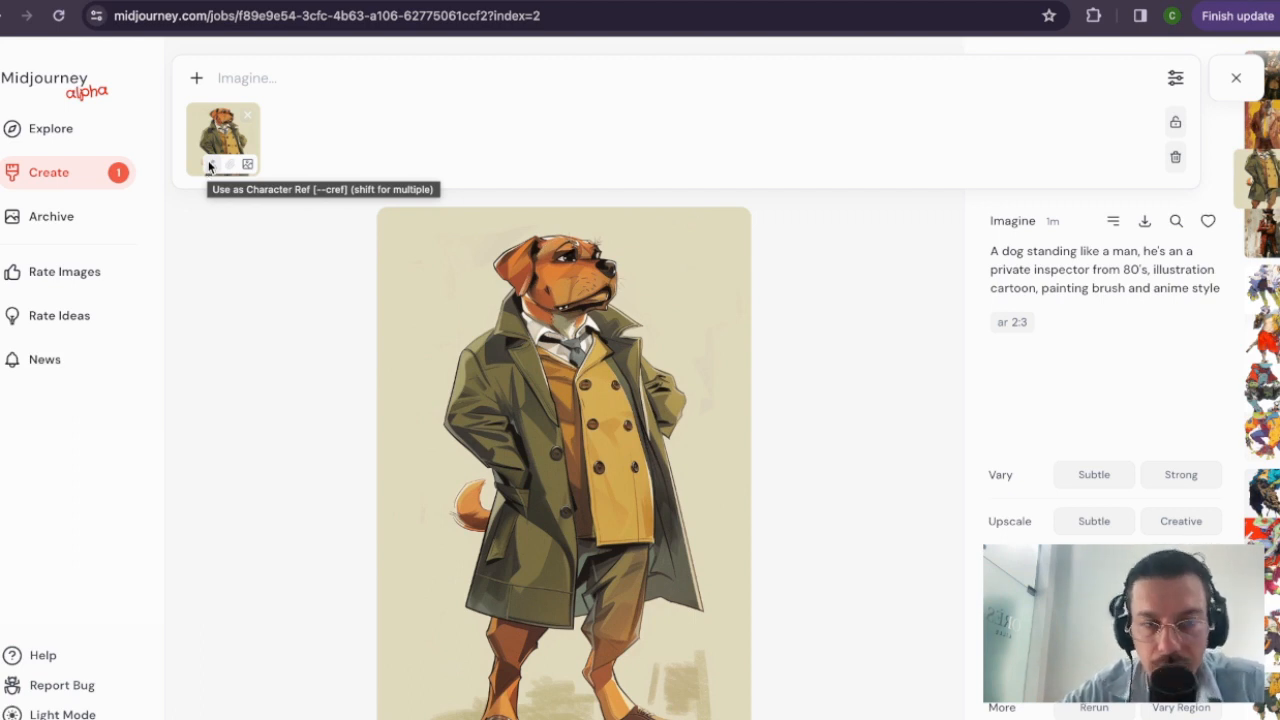
{"action": "left_click", "coordinate": [211, 166]}
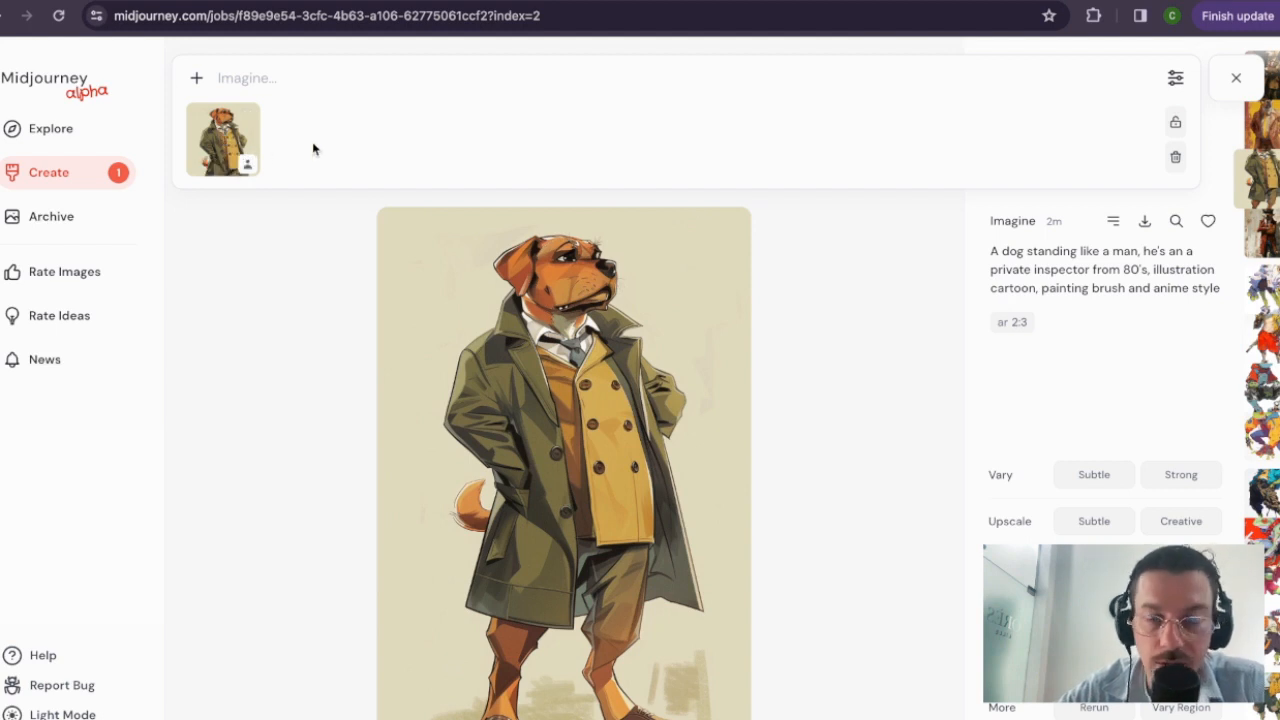
{"action": "left_click", "coordinate": [293, 91]}
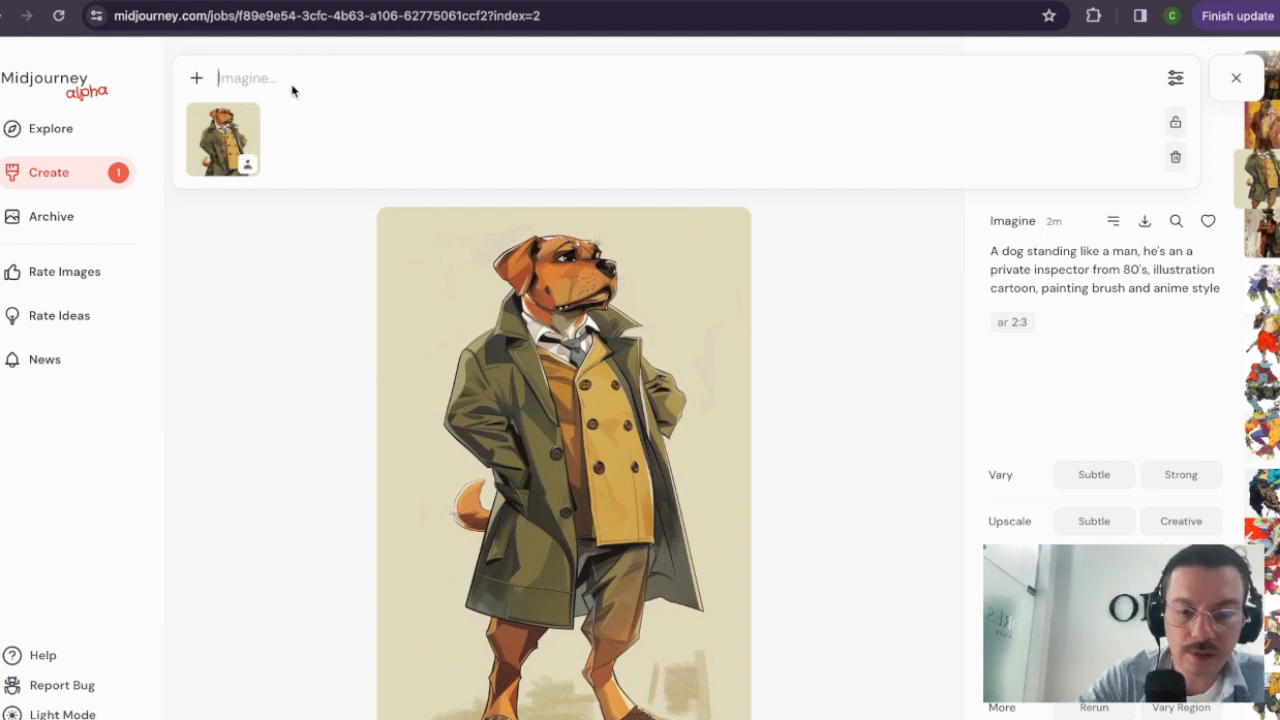
Step: Fill the new prompt with the displayed green-coated dog's prompt text, from "A dog standing like a man" to "painting brush and anime style"
{"action": "type", "text": "Dog"}
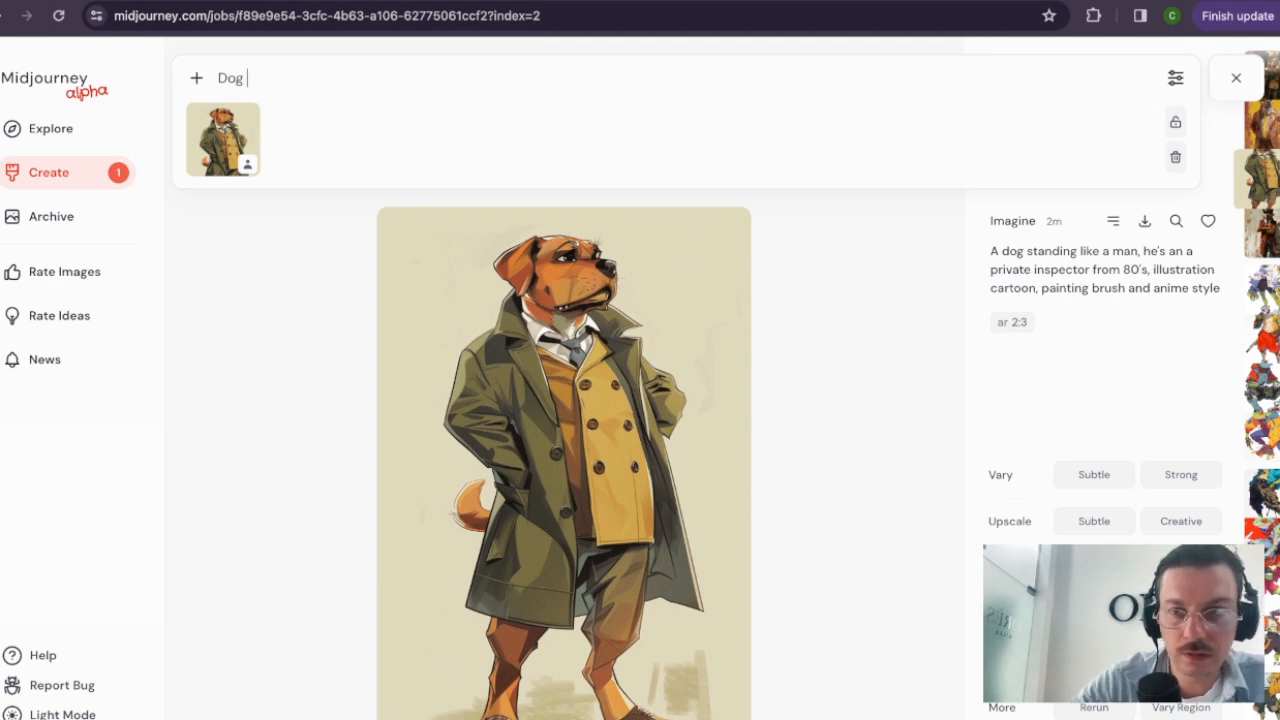
{"action": "left_click_drag", "start_coordinate": [990, 251], "coordinate": [1165, 305]}
{"action": "key", "text": "ctrl+c"}
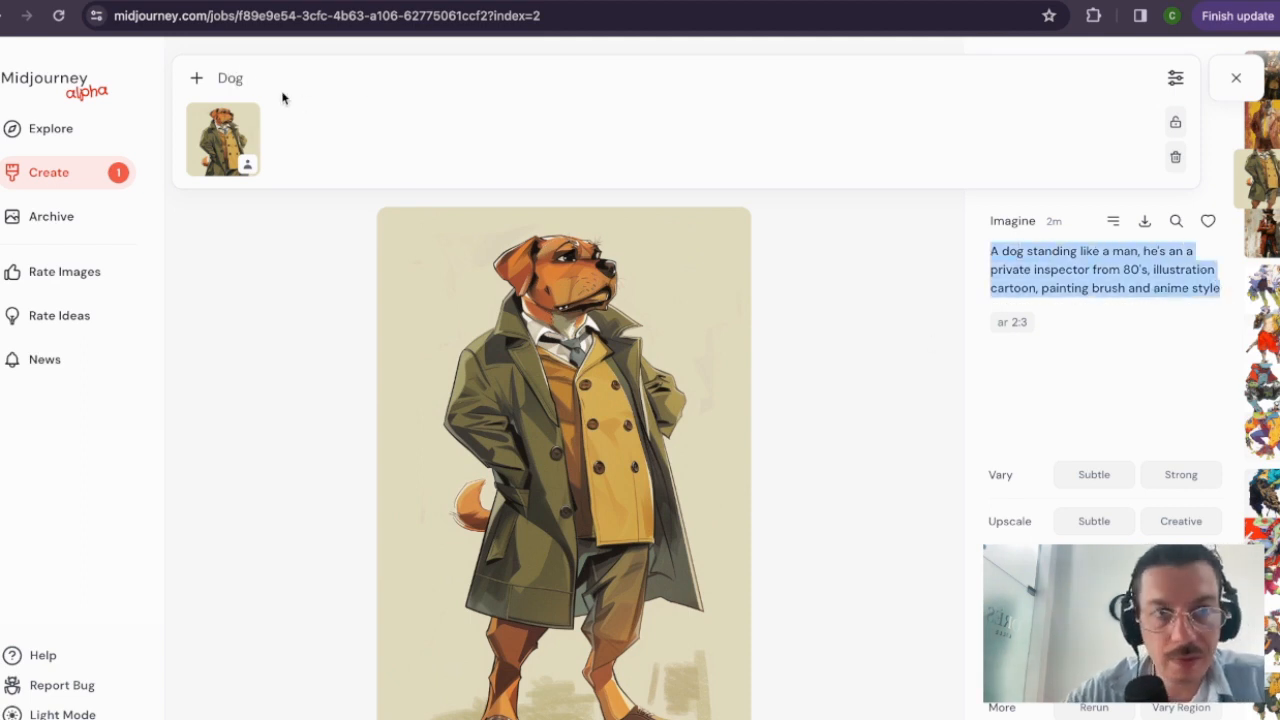
{"action": "left_click", "coordinate": [246, 77]}
{"action": "key", "text": "BackSpace"}
{"action": "key", "text": "BackSpace"}
{"action": "key", "text": "BackSpace"}
{"action": "key", "text": "BackSpace"}
{"action": "key", "text": "ctrl+v"}
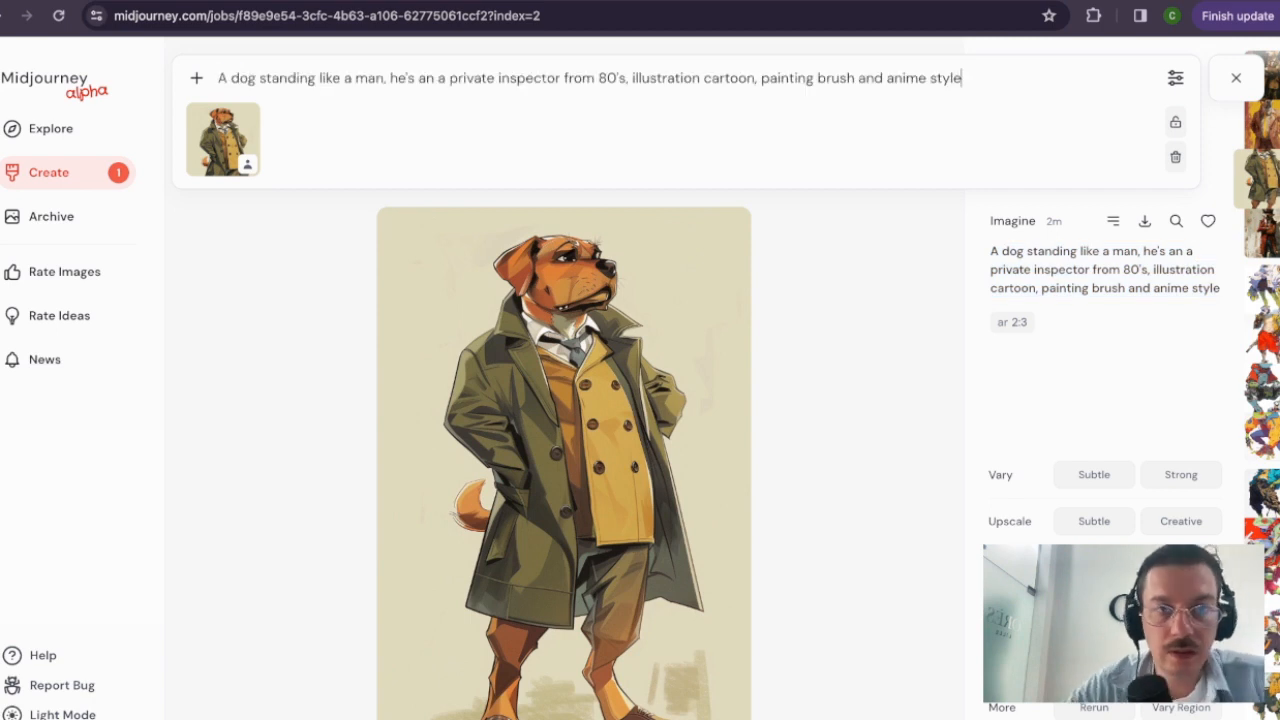
{"action": "left_click", "coordinate": [315, 84]}
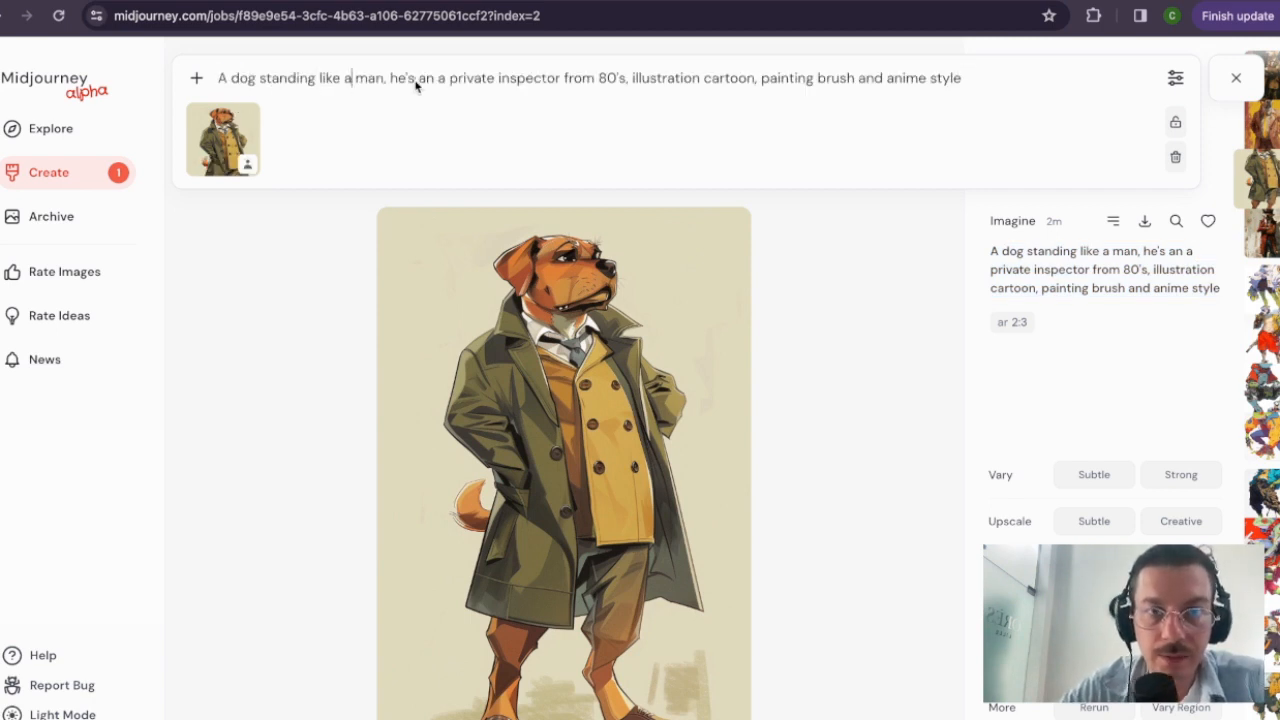
{"action": "left_click_drag", "start_coordinate": [391, 83], "coordinate": [622, 92]}
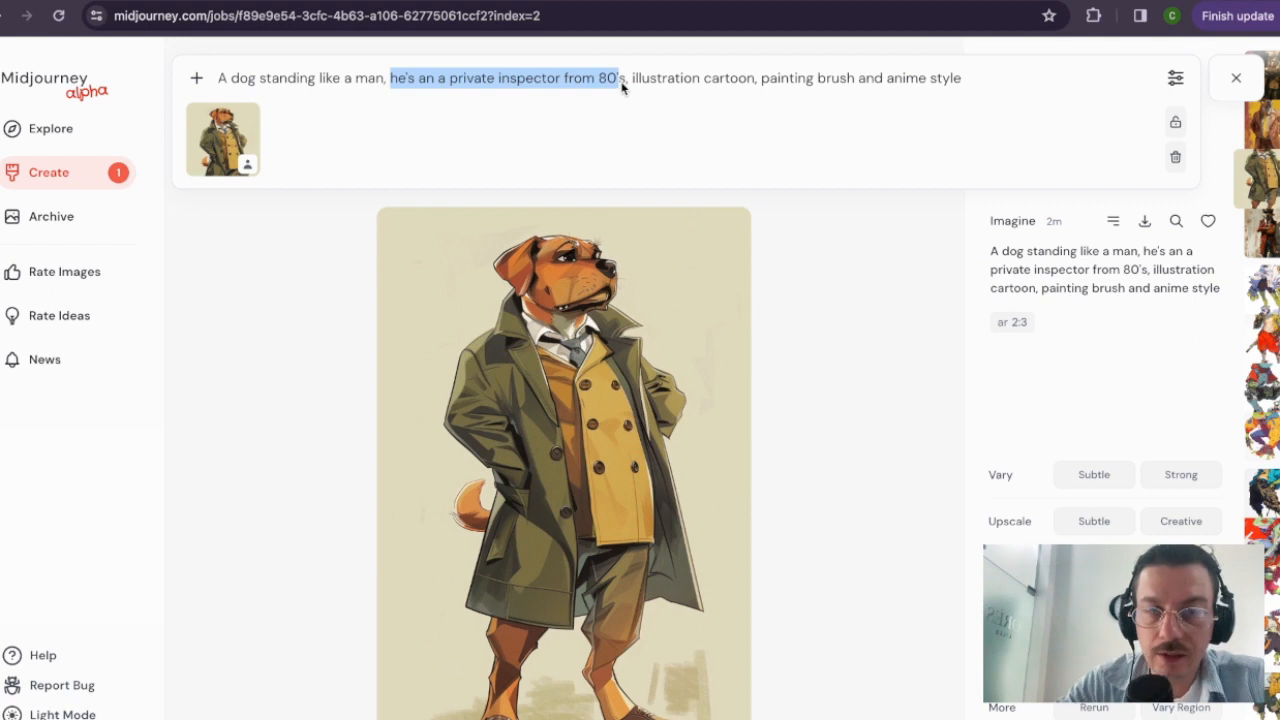
{"action": "key", "text": "BackSpace"}
{"action": "key", "text": "ctrl+z"}
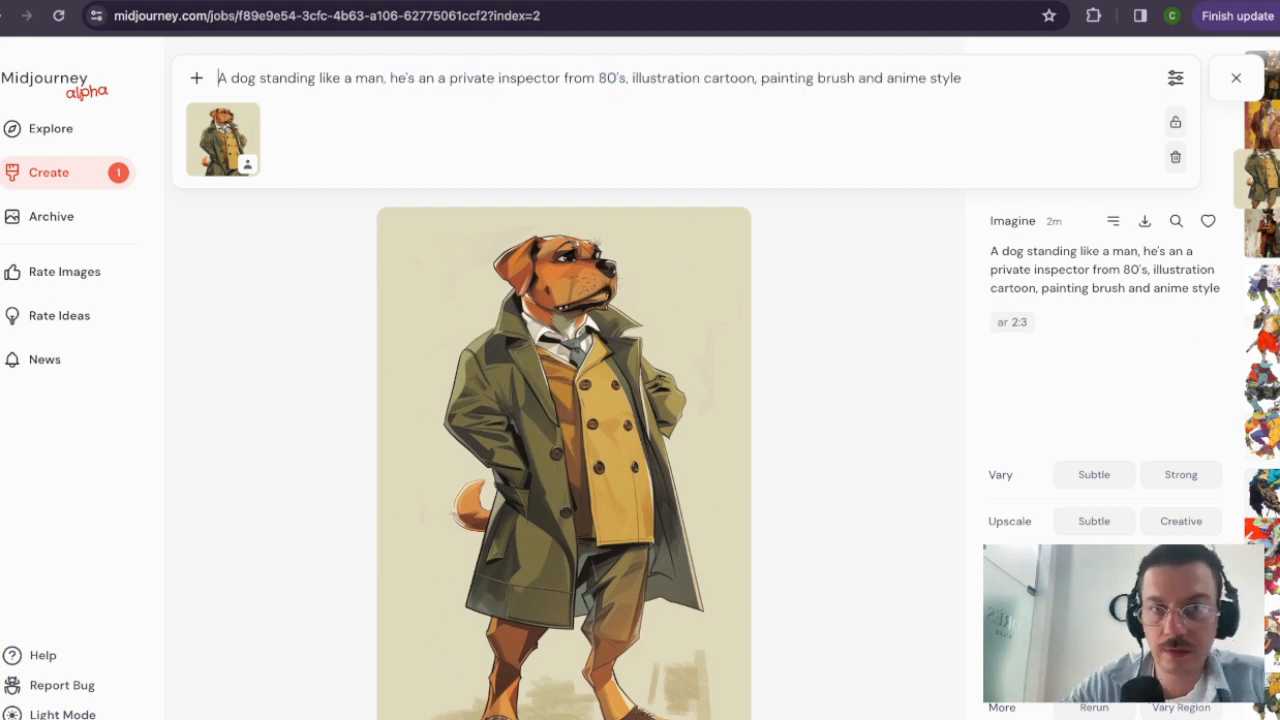
Step: Replace "80's" in the prompt with "the future, Cyberpunk", keeping the illustration cartoon wording after it
{"action": "left_click", "coordinate": [630, 79]}
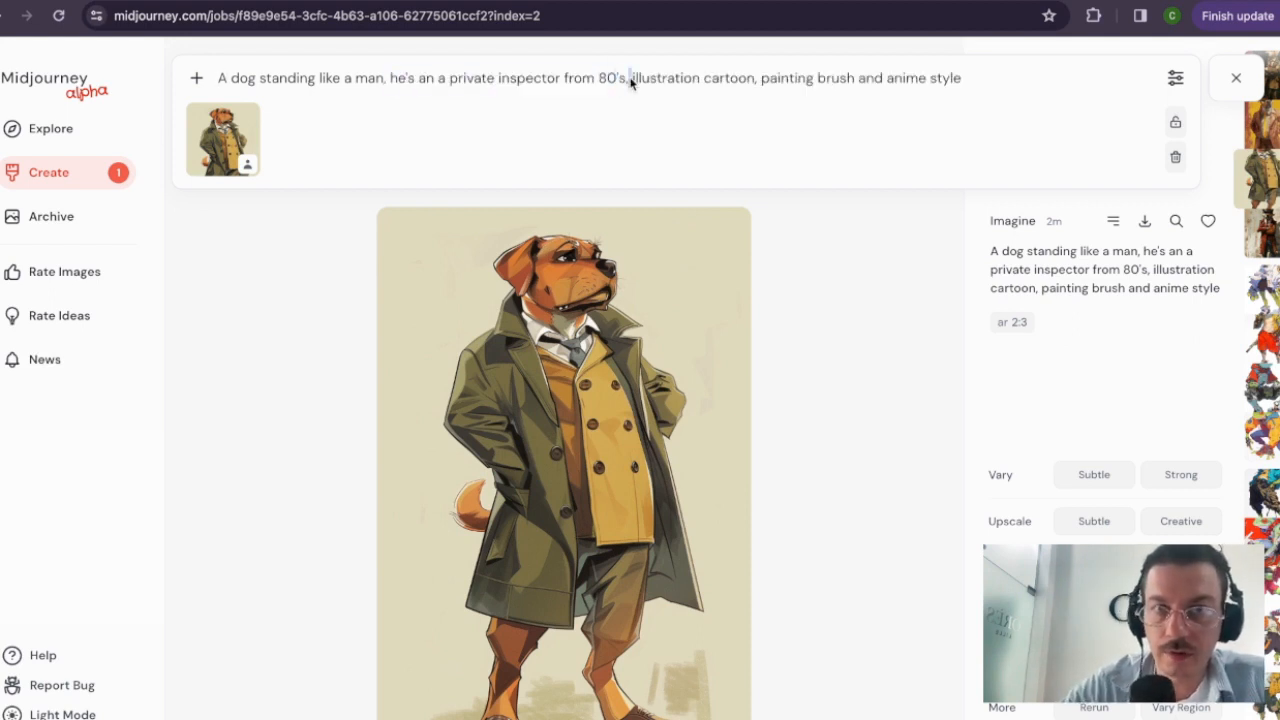
{"action": "key", "text": "BackSpace"}
{"action": "key", "text": "BackSpace"}
{"action": "key", "text": "BackSpace"}
{"action": "key", "text": "BackSpace"}
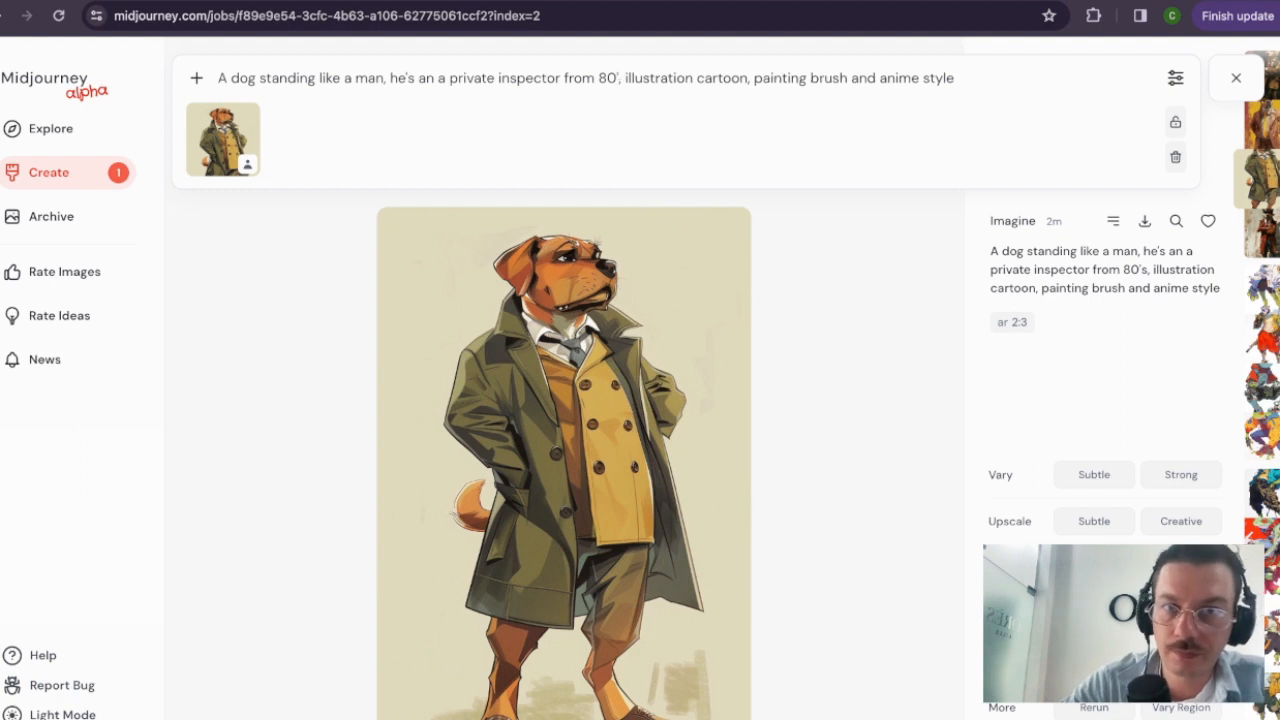
{"action": "type", "text": "e future"}
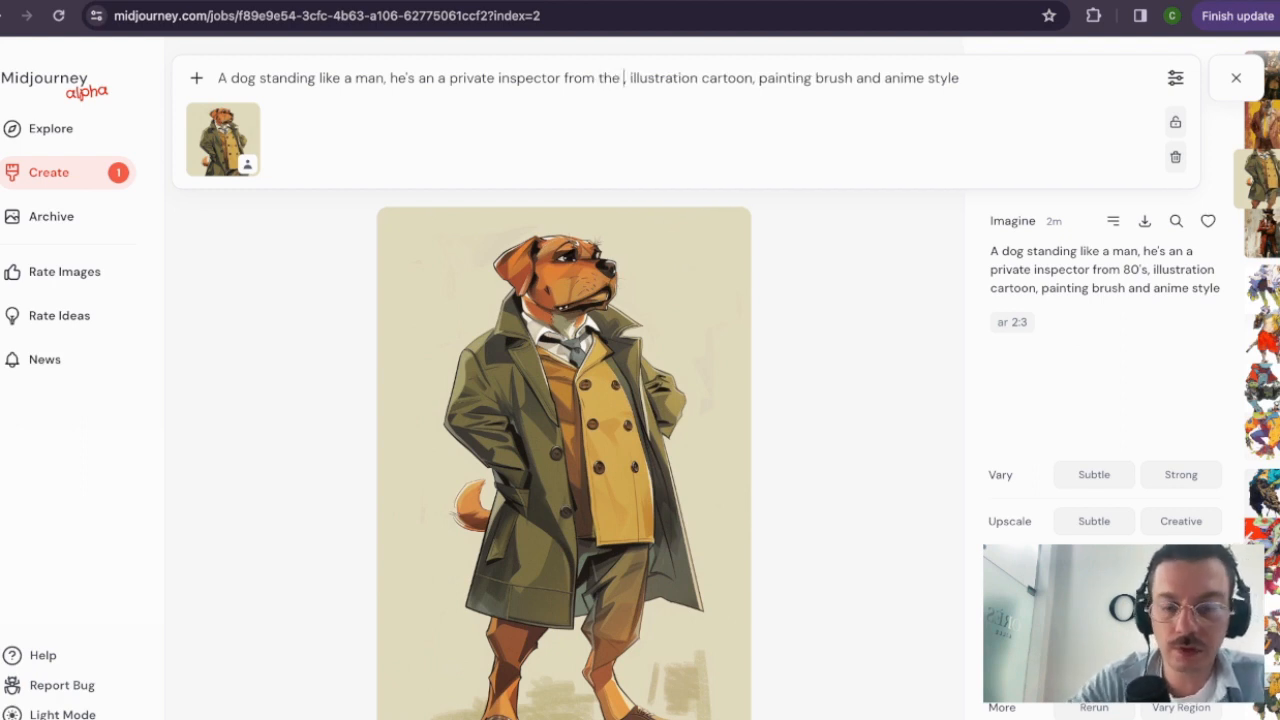
{"action": "type", "text": ", "}
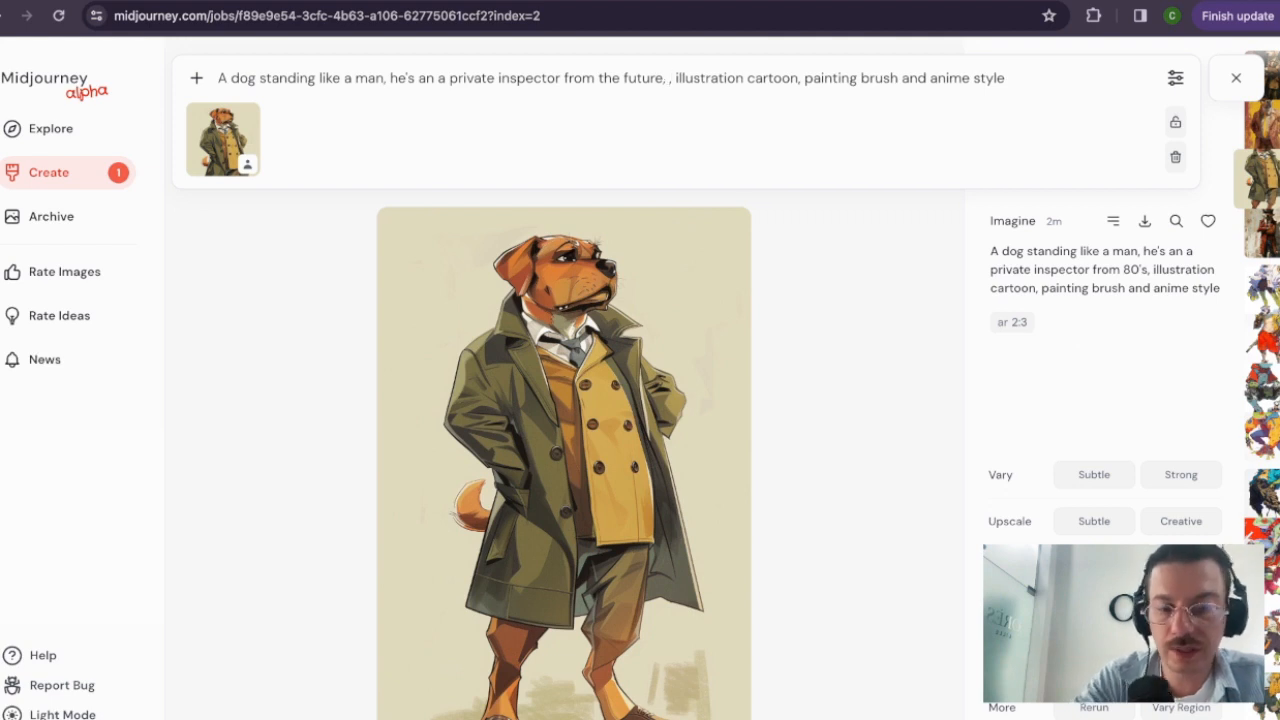
{"action": "type", "text": "Cyberp"}
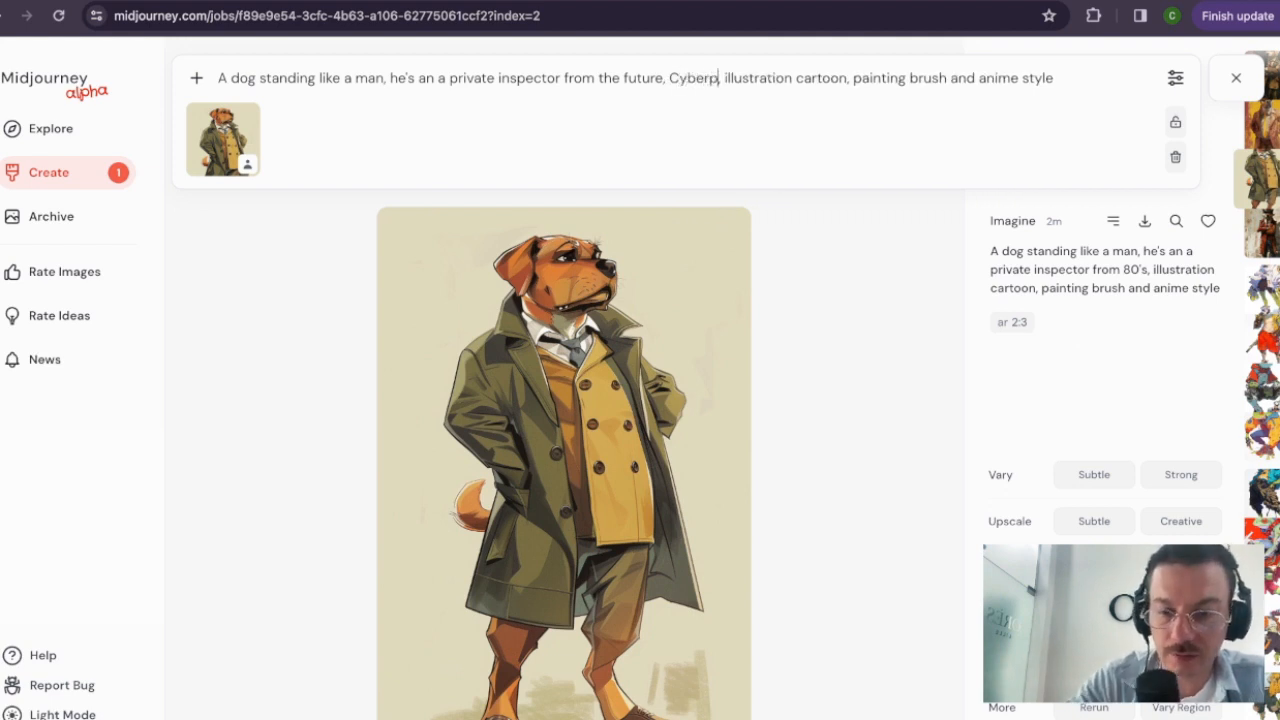
{"action": "type", "text": "unk"}
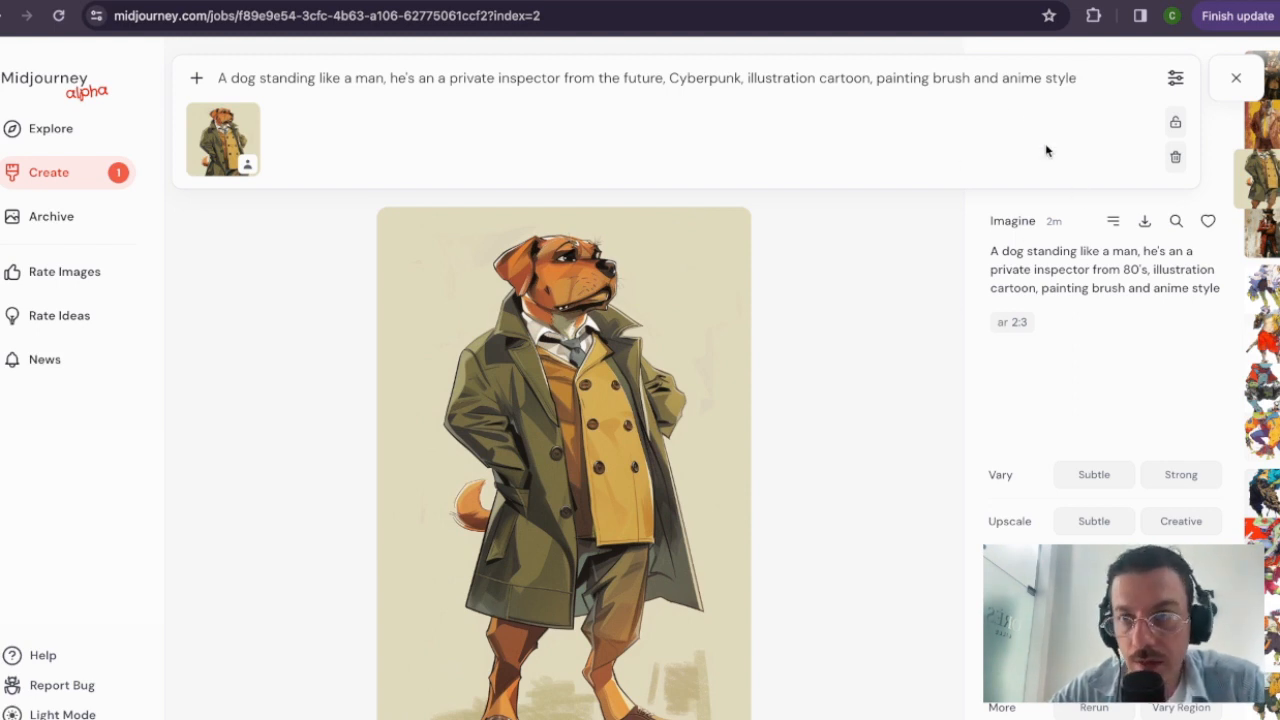
Step: Append the aspect ratio parameter "--ar 2:3" to the prompt, keeping the dog image as character reference
{"action": "type", "text": " --"}
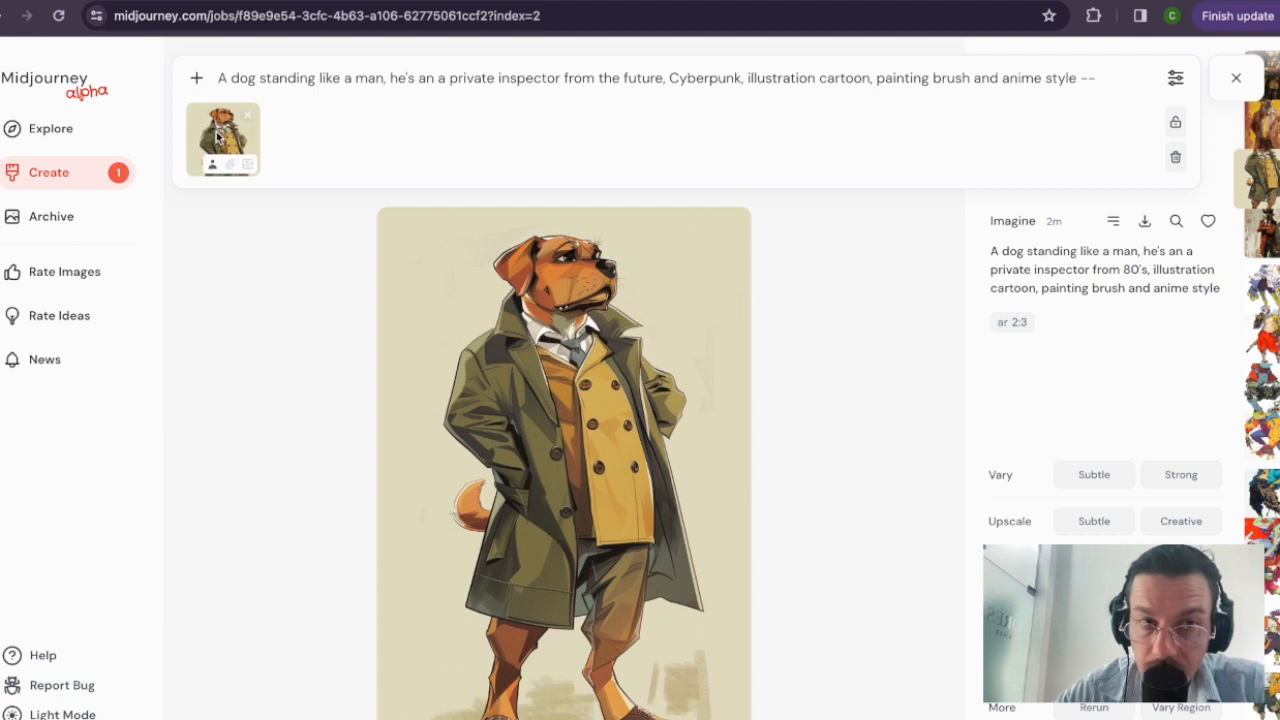
{"action": "left_click", "coordinate": [213, 164]}
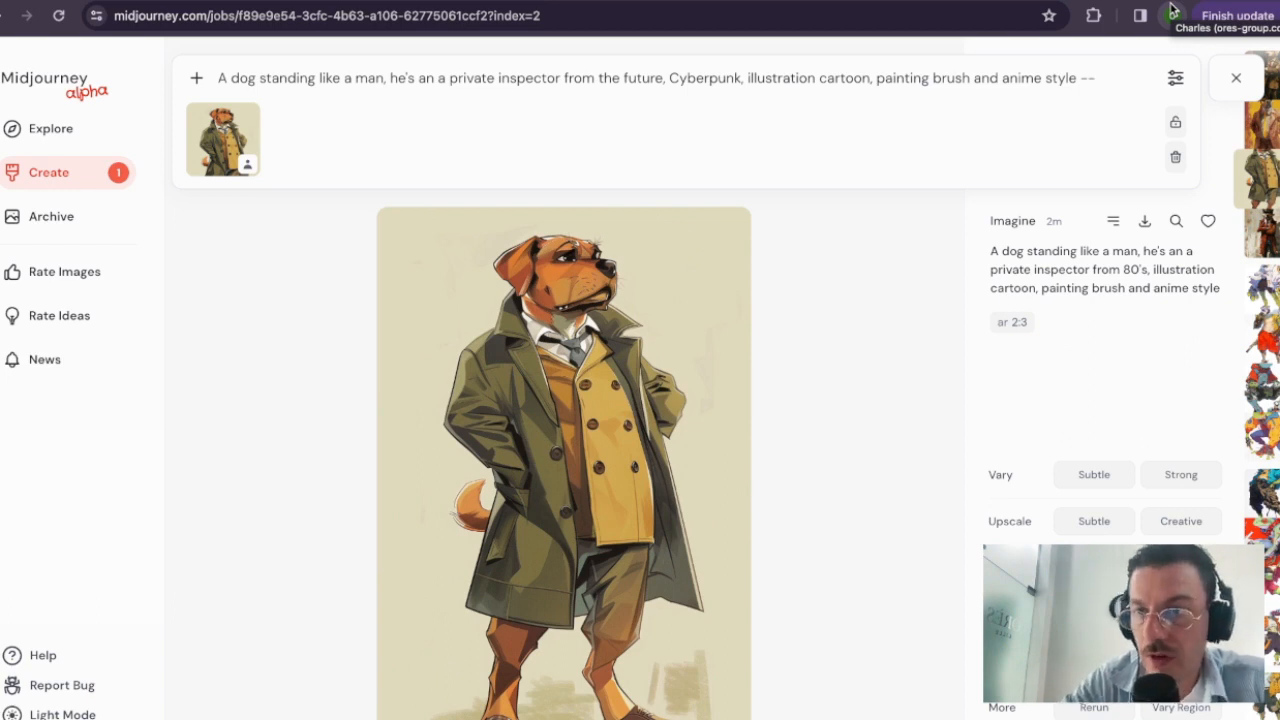
{"action": "type", "text": "a"}
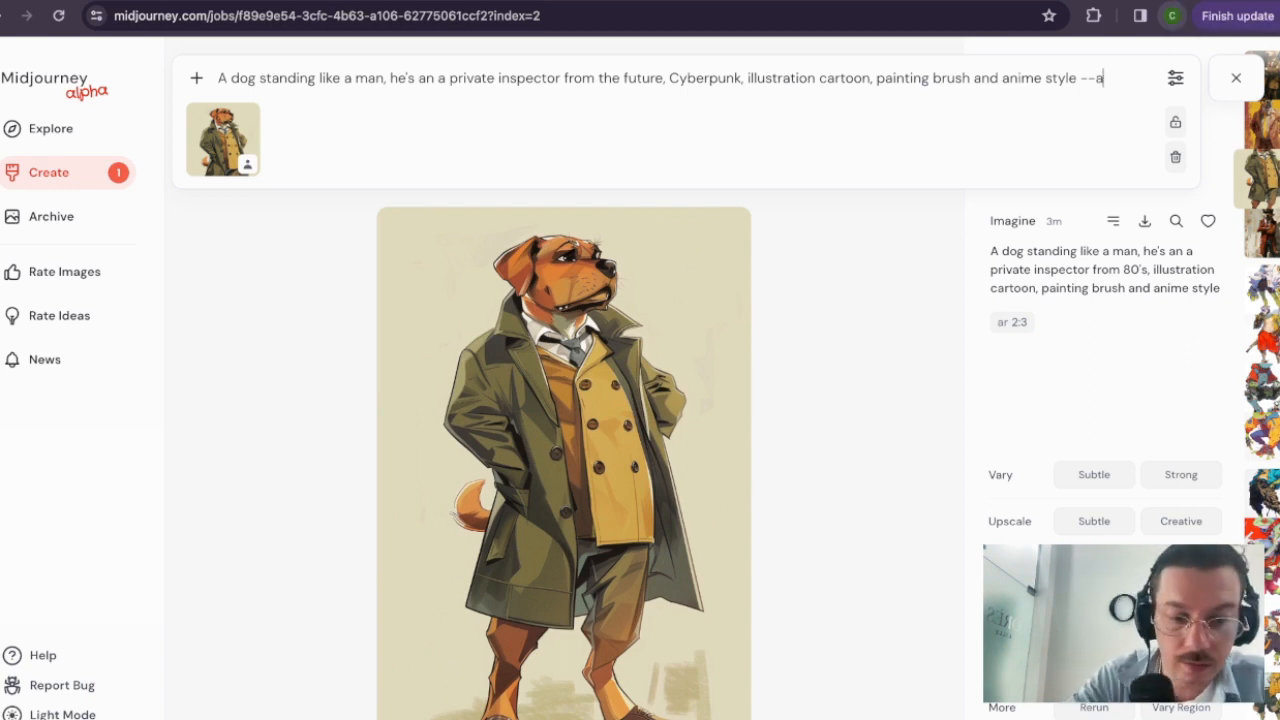
{"action": "type", "text": "r 2"}
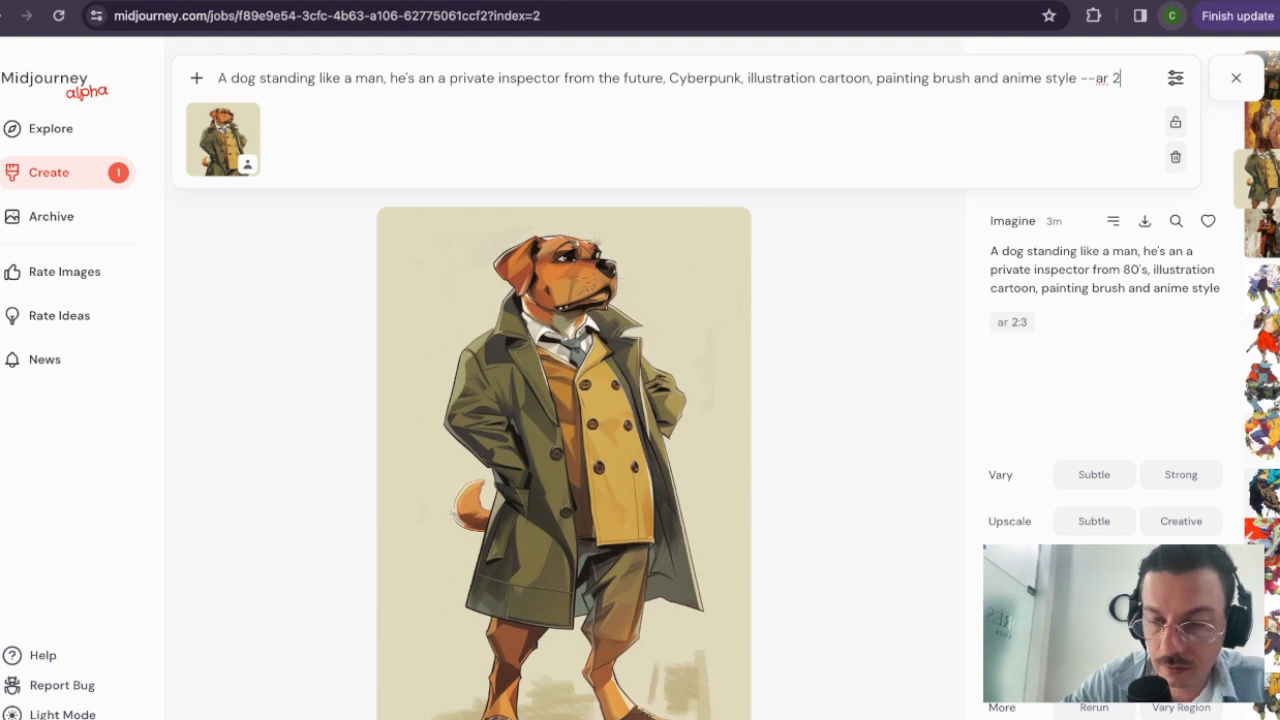
{"action": "type", "text": ":3"}
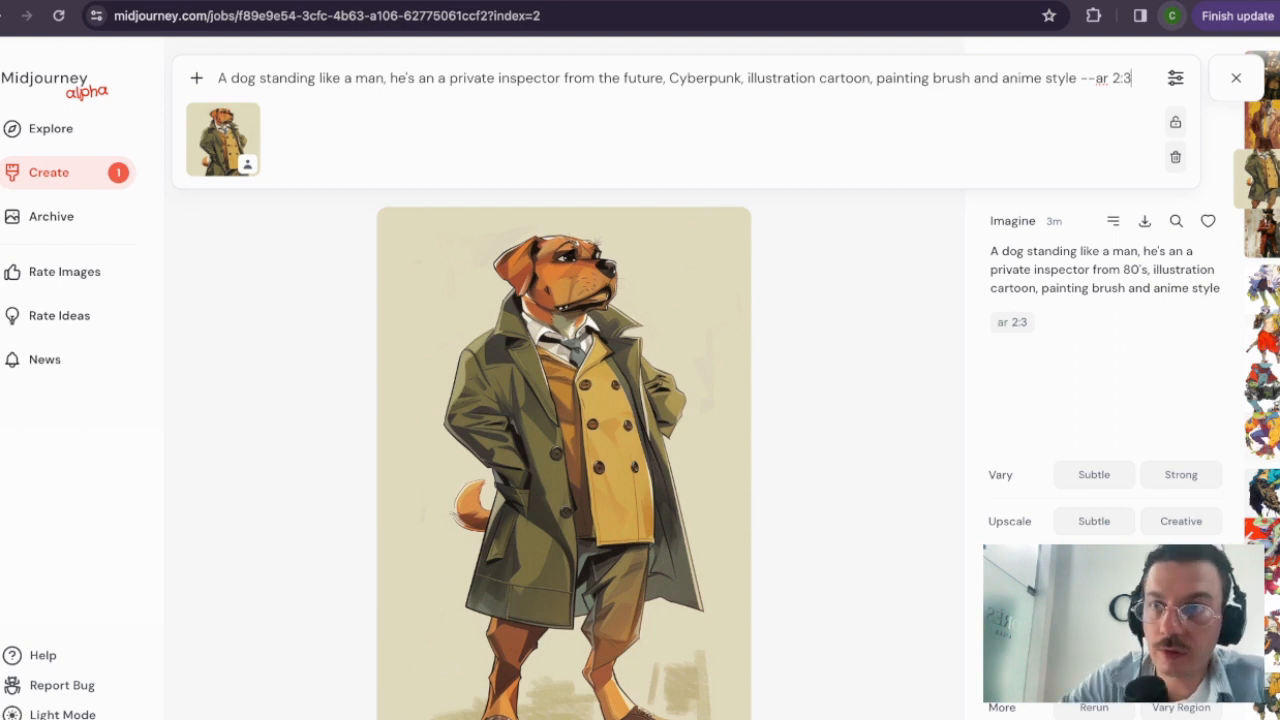
Step: Insert the version parameter "--v 6" before the aspect ratio parameter in the prompt
{"action": "left_click", "coordinate": [1082, 78]}
{"action": "type", "text": "-- "}
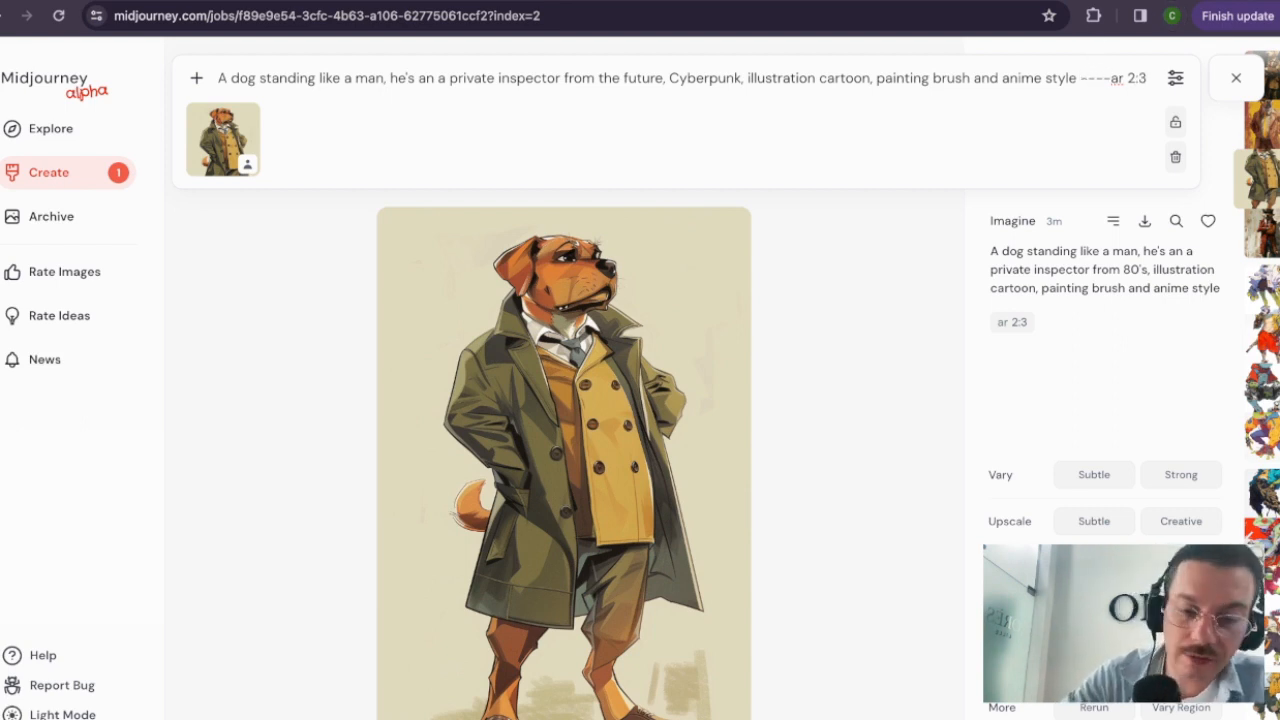
{"action": "type", "text": "v"}
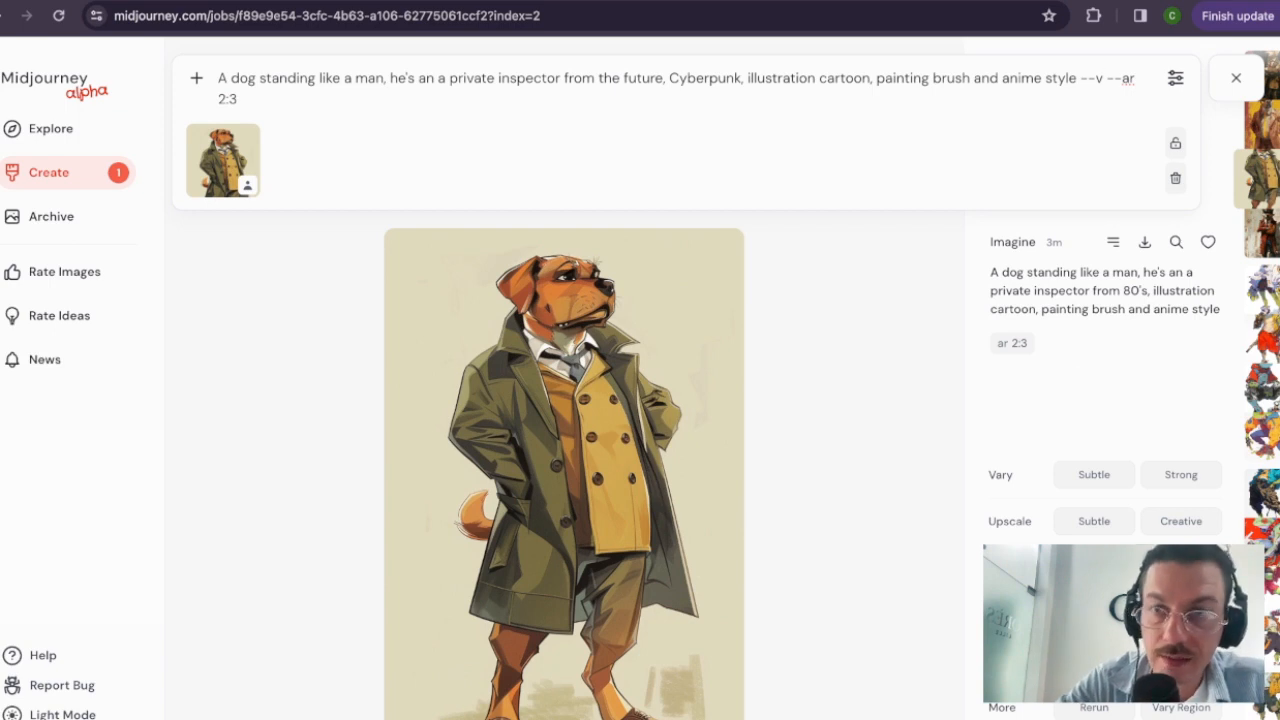
{"action": "type", "text": " 6"}
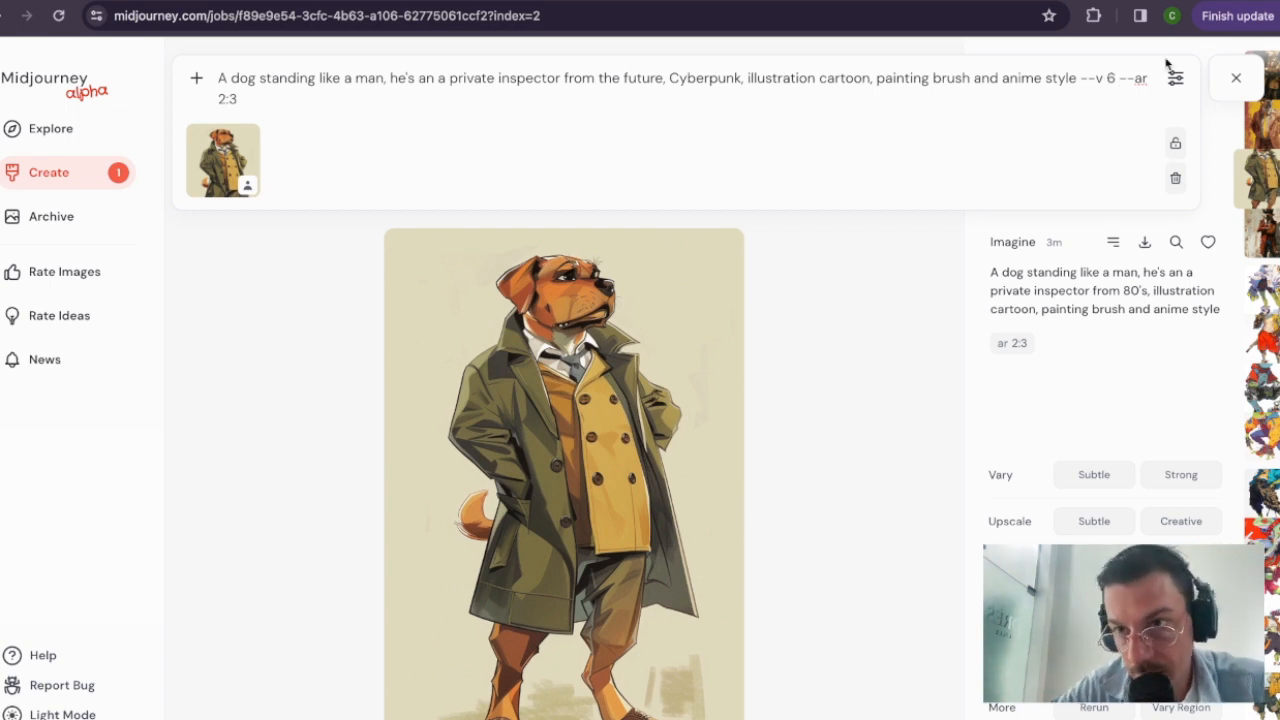
{"action": "left_click_drag", "start_coordinate": [1081, 80], "coordinate": [1114, 80]}
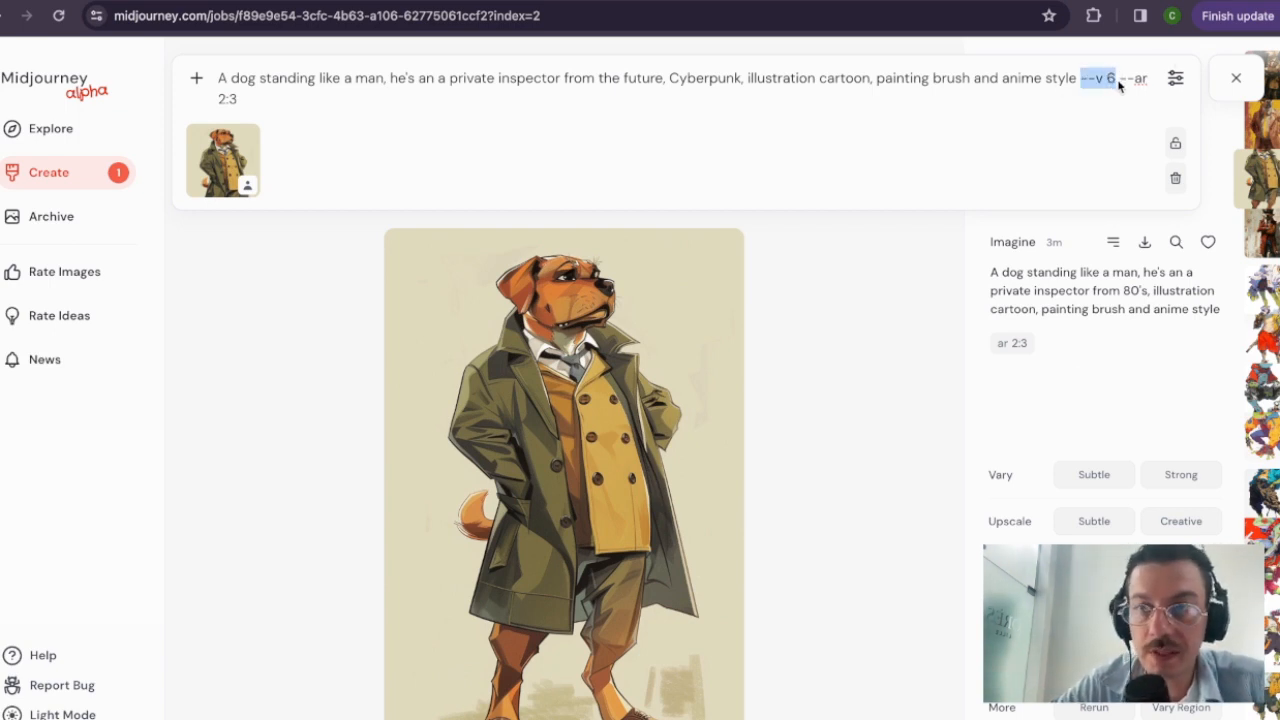
{"action": "left_click", "coordinate": [1112, 84]}
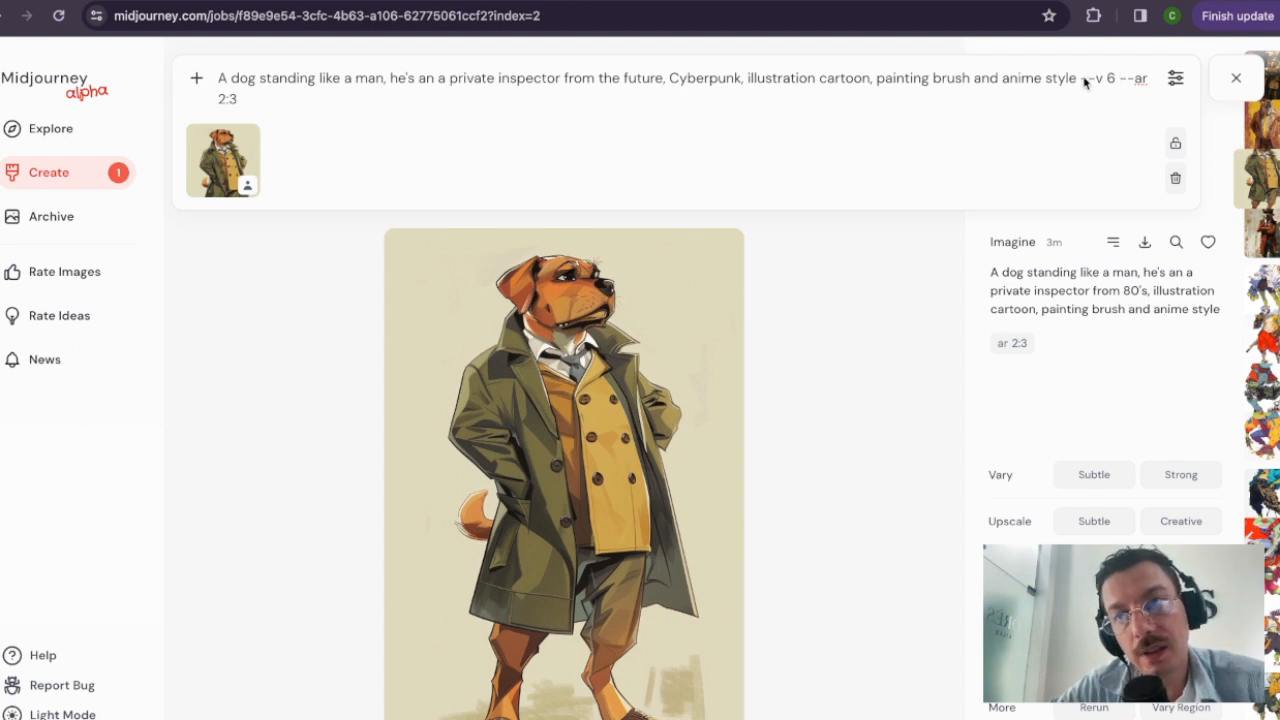
{"action": "left_click_drag", "start_coordinate": [1080, 80], "coordinate": [1116, 86]}
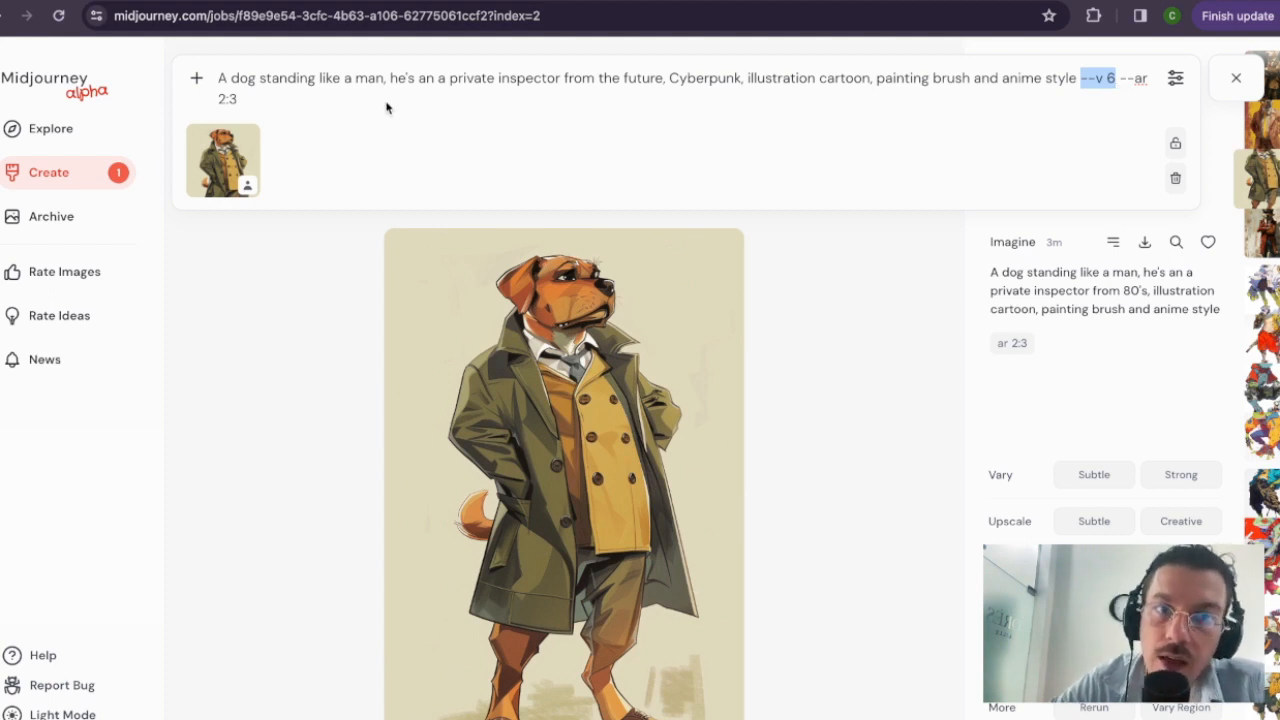
{"action": "left_click", "coordinate": [1081, 79]}
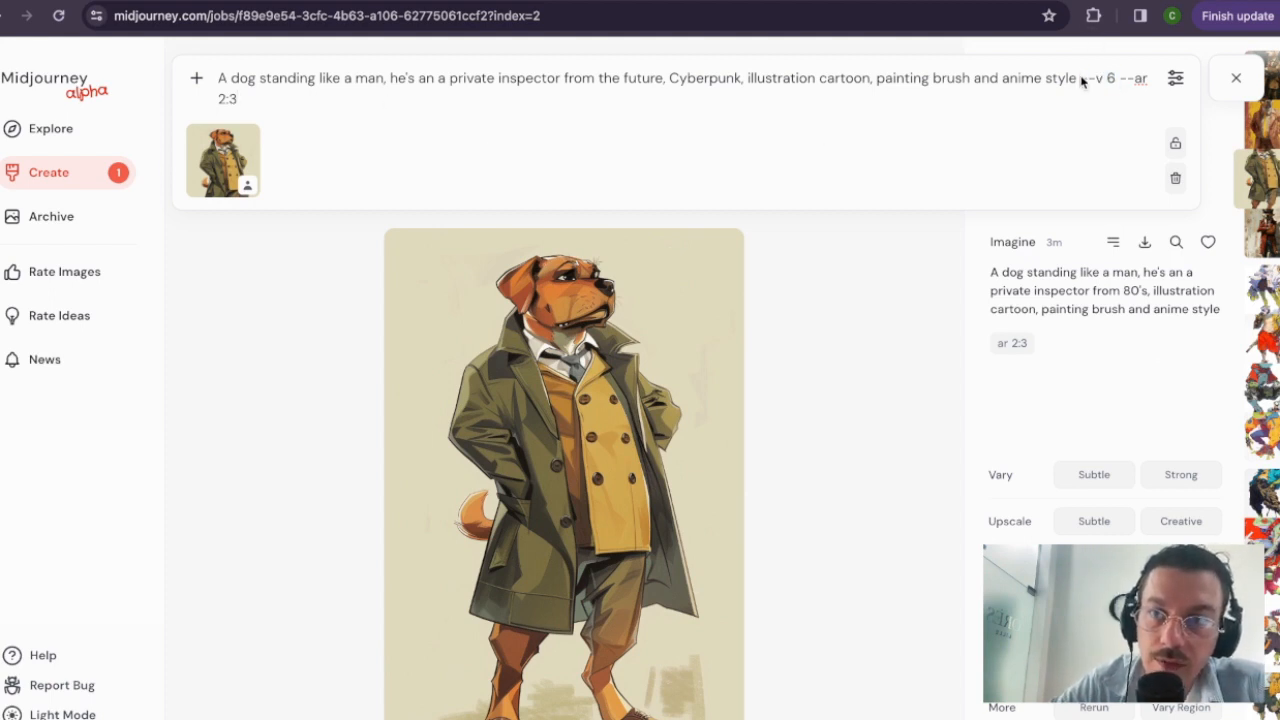
{"action": "left_click_drag", "start_coordinate": [1081, 80], "coordinate": [1105, 84]}
{"action": "left_click", "coordinate": [1110, 82]}
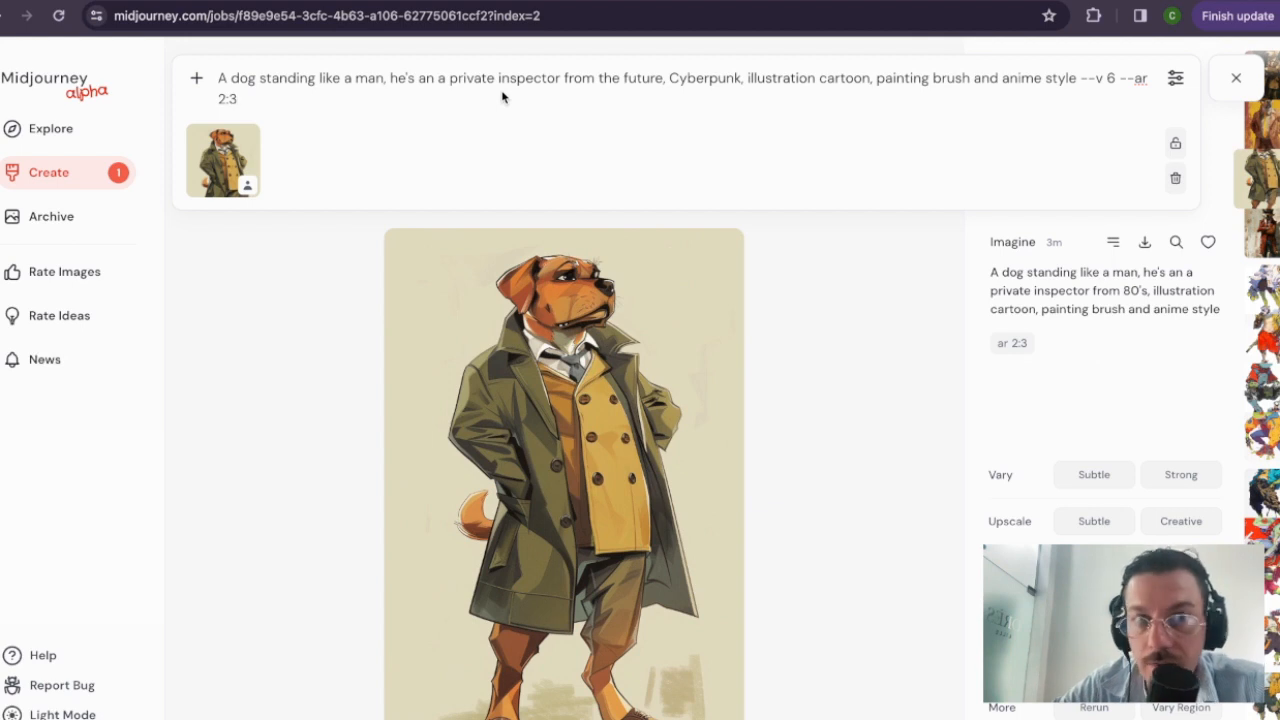
Step: Submit the cyberpunk dog inspector prompt and display the list of created images
{"action": "key", "text": "Return"}
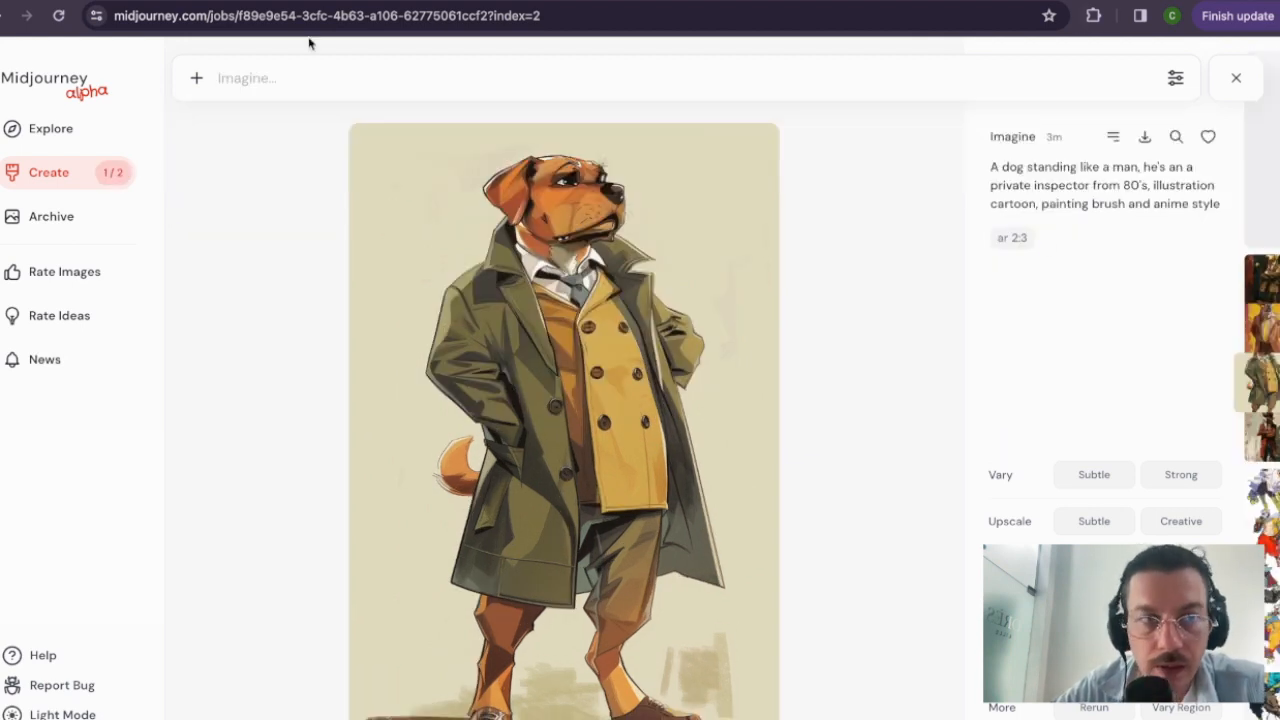
{"action": "left_click", "coordinate": [50, 173]}
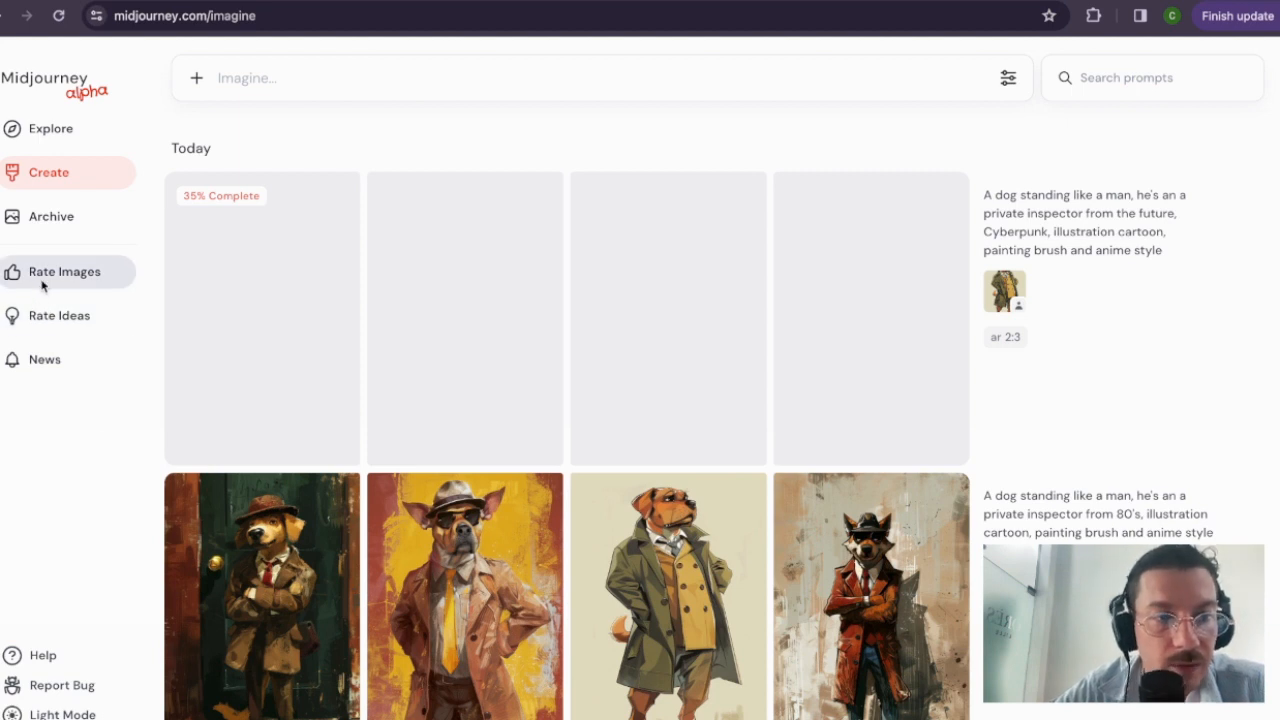
Step: Look at the image rating page, then return to the created images and examine the cyberpunk dog results with their prompt
{"action": "left_click", "coordinate": [42, 286]}
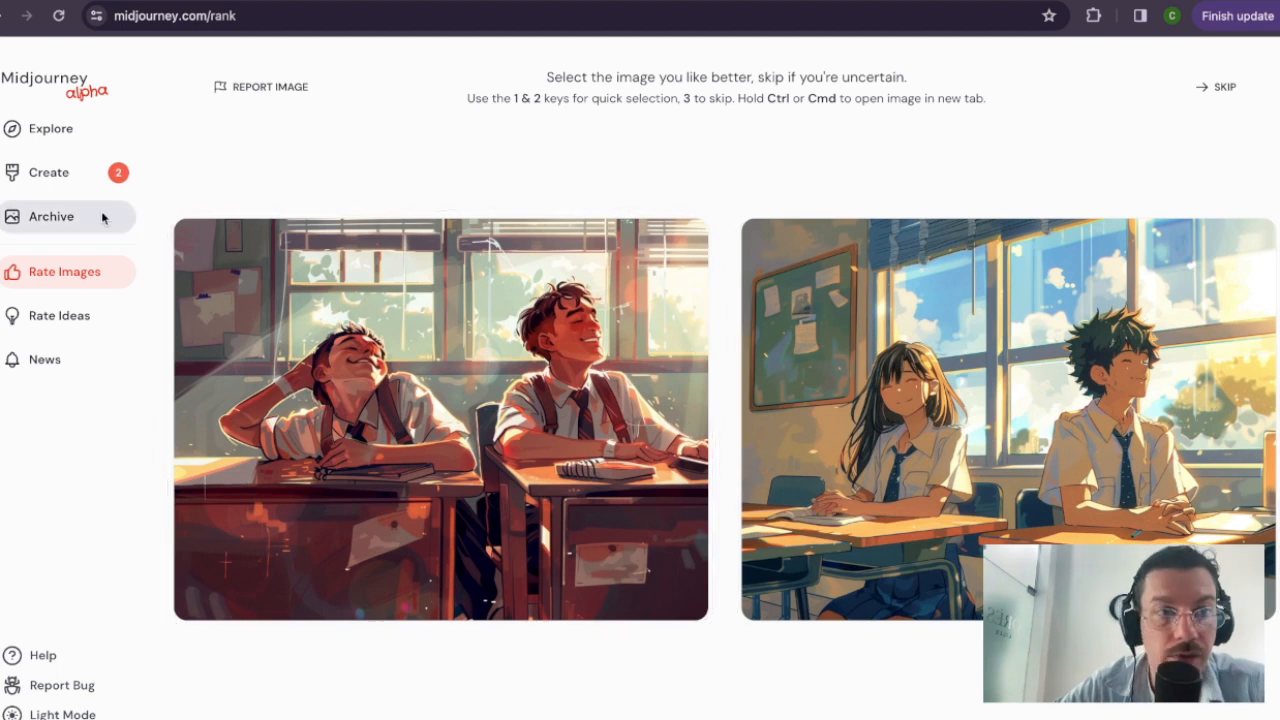
{"action": "left_click", "coordinate": [58, 178]}
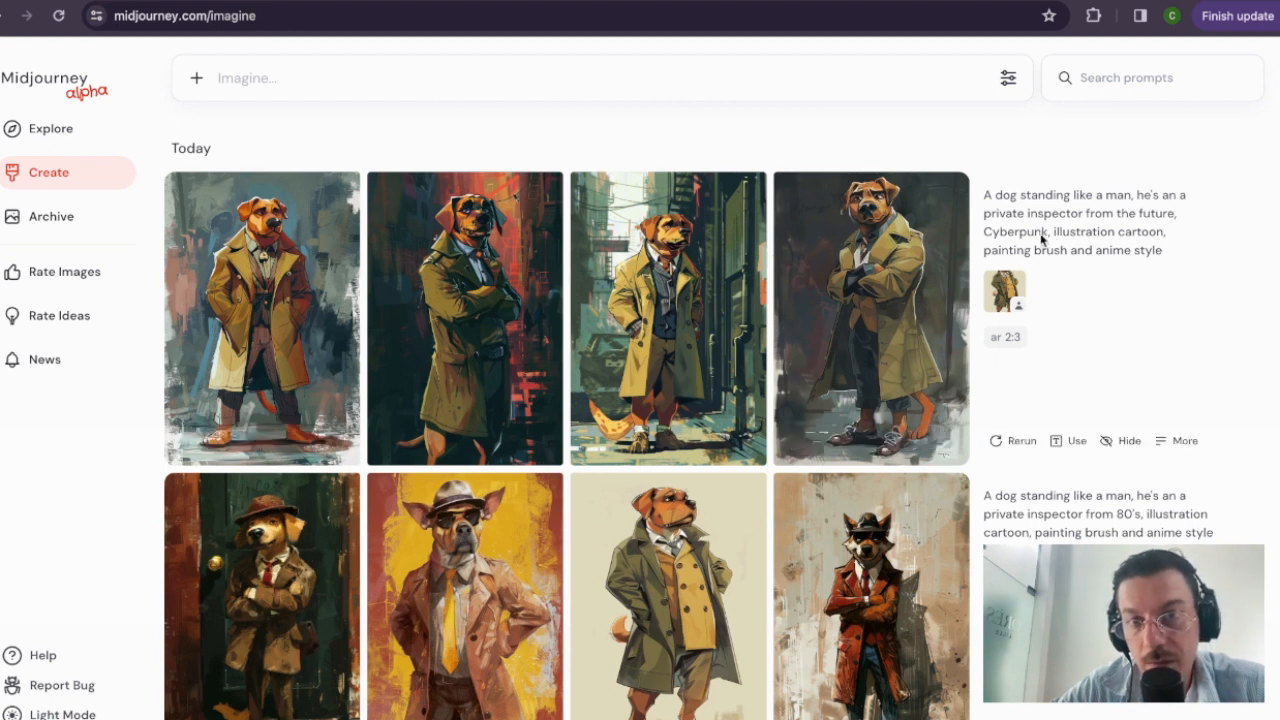
{"action": "mouse_move", "coordinate": [1043, 234]}
{"action": "left_mouse_down"}
{"action": "mouse_move", "coordinate": [1090, 234]}
{"action": "mouse_move", "coordinate": [1048, 225]}
{"action": "left_mouse_up"}
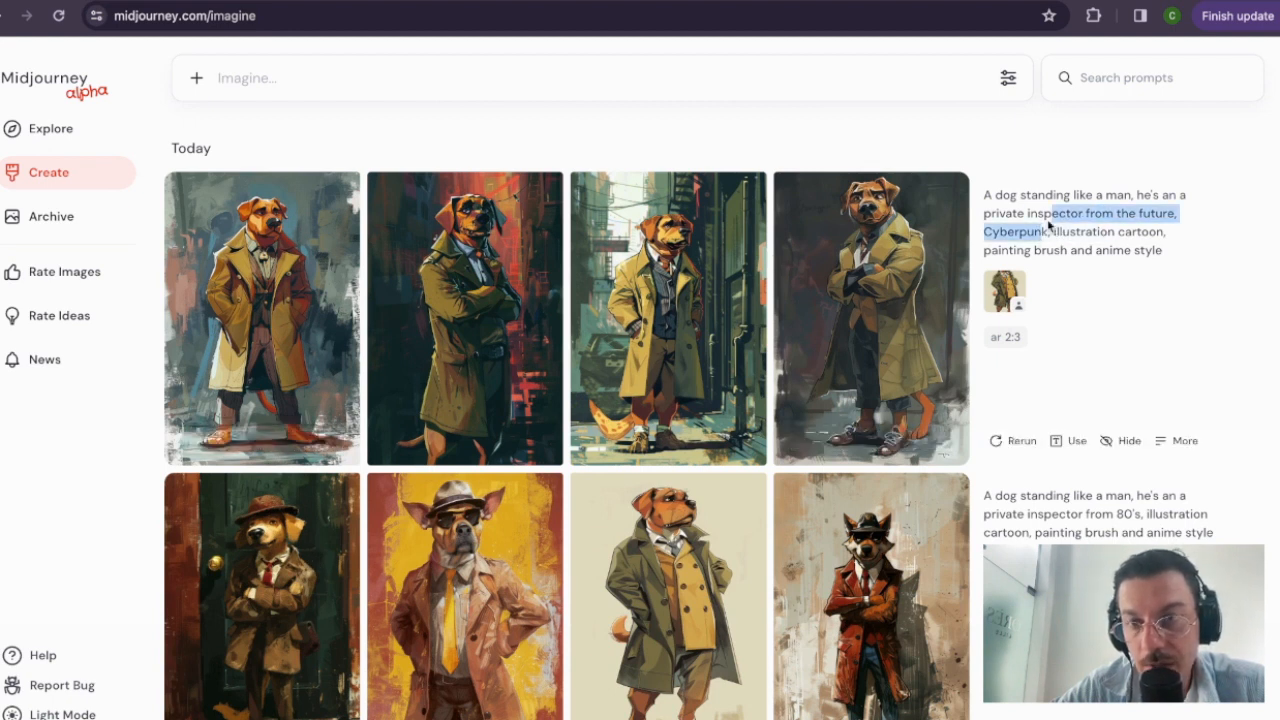
{"action": "left_click", "coordinate": [1050, 225]}
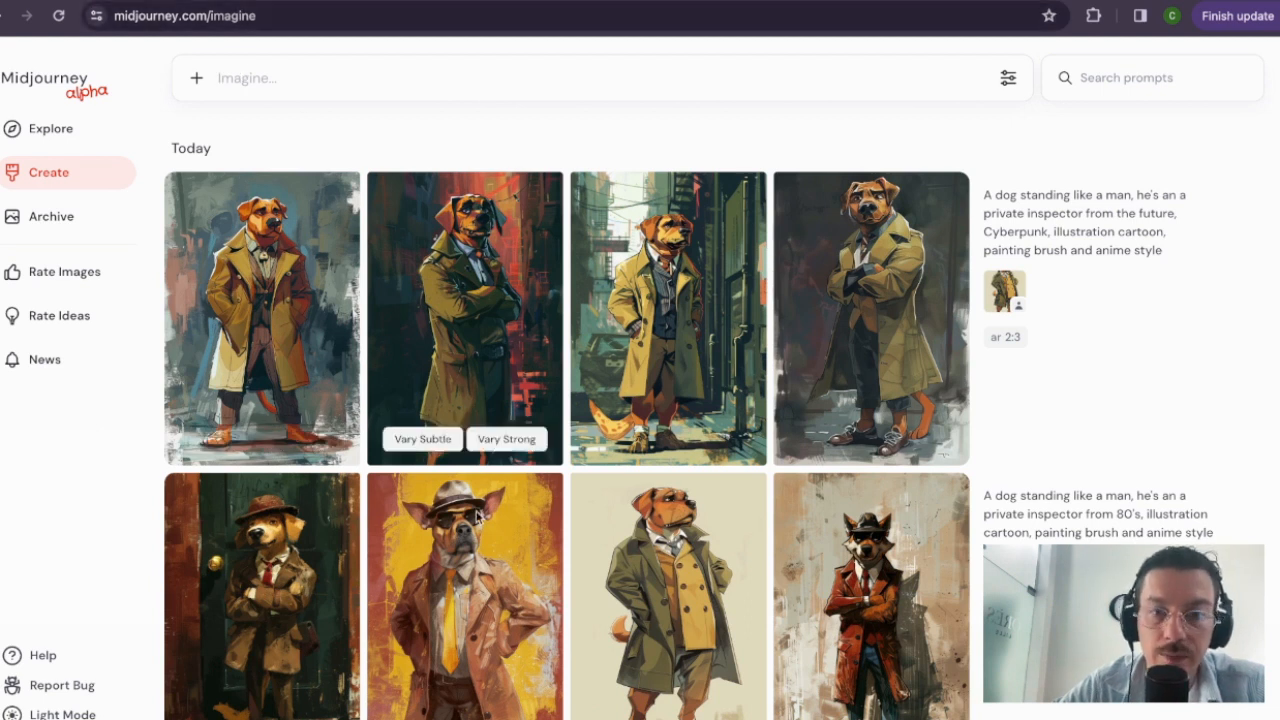
Step: Open the green-coated 80's dog inspector image and copy its prompt text into a new prompt
{"action": "left_click", "coordinate": [626, 556]}
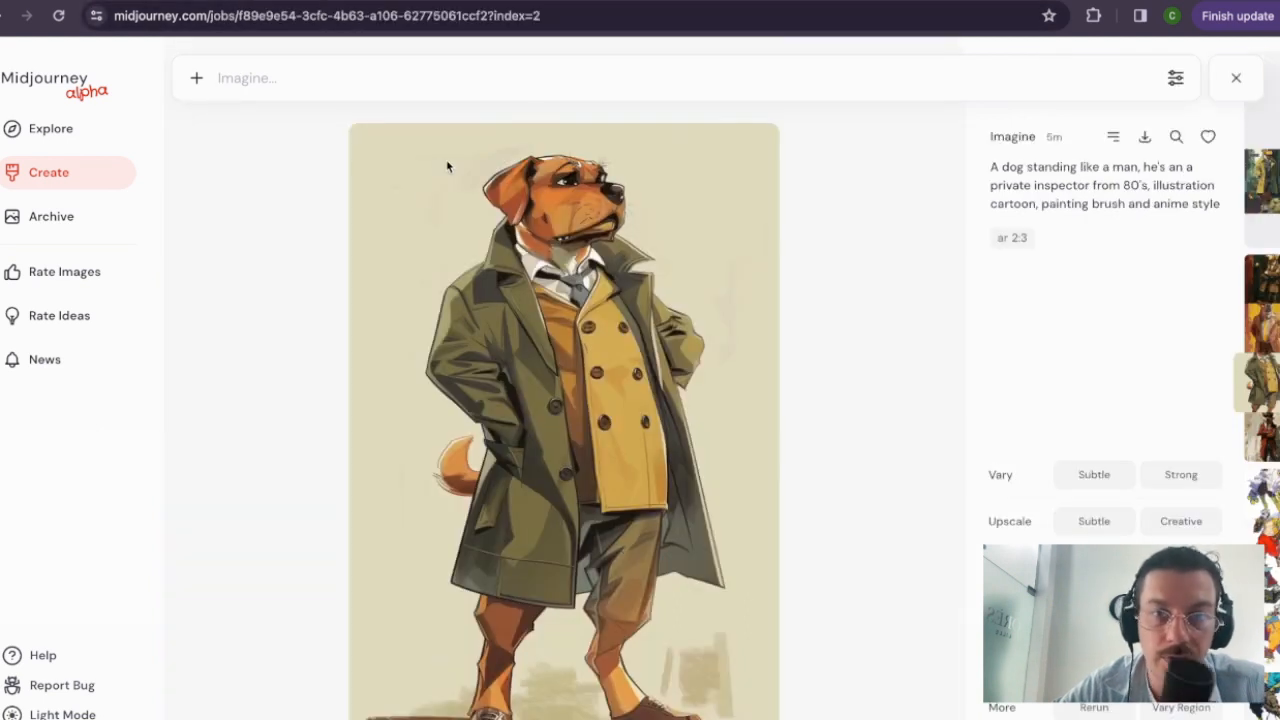
{"action": "left_click", "coordinate": [438, 79]}
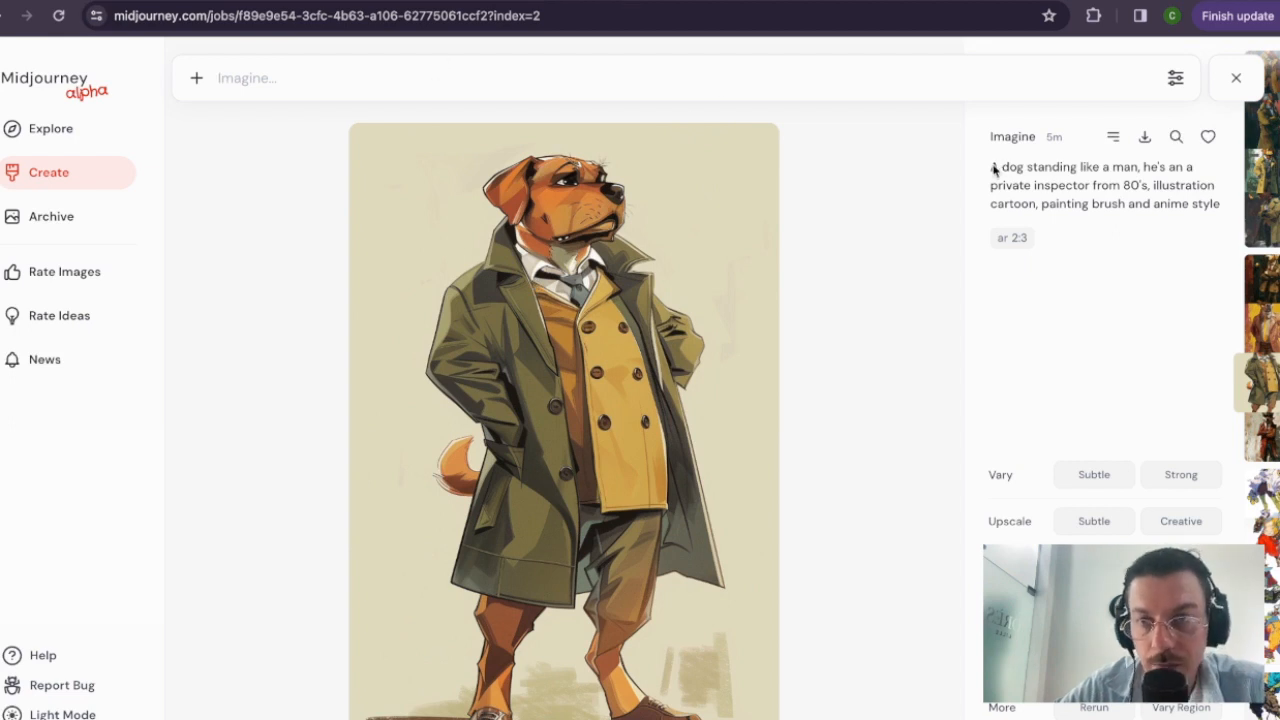
{"action": "left_click_drag", "start_coordinate": [993, 170], "coordinate": [1220, 209]}
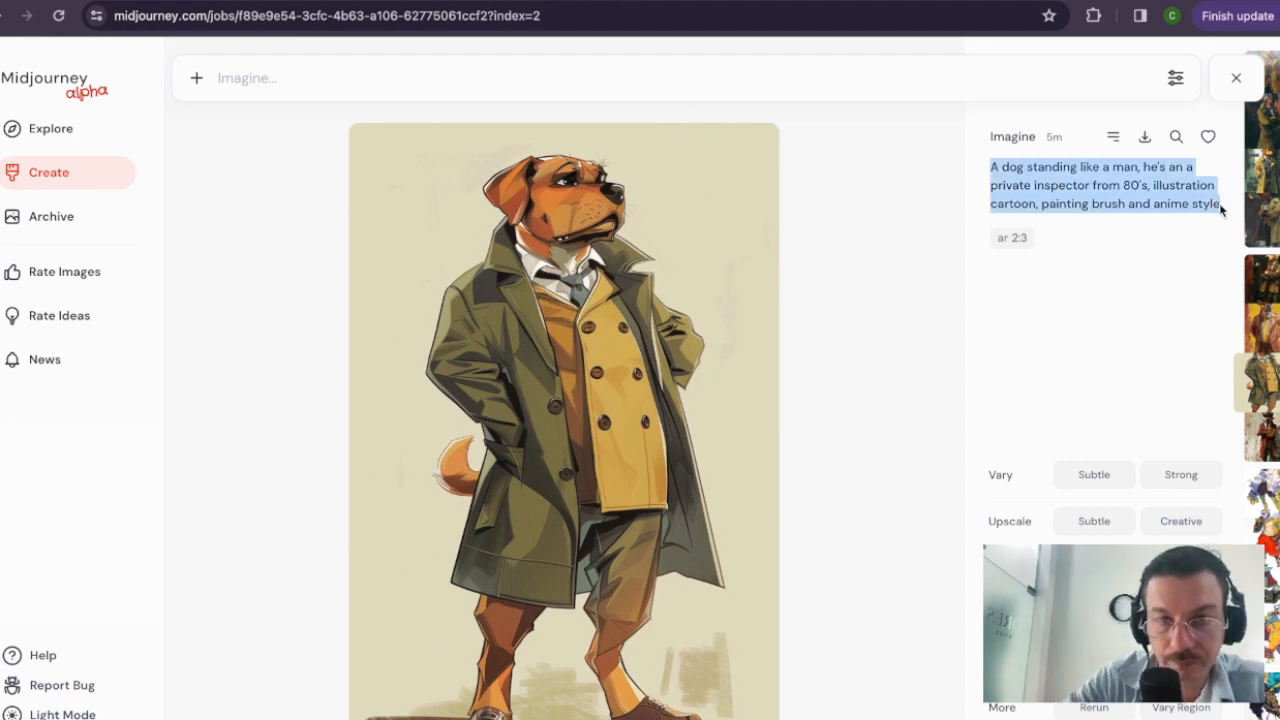
{"action": "key", "text": "ctrl+c"}
{"action": "left_click", "coordinate": [359, 82]}
{"action": "key", "text": "ctrl+v"}
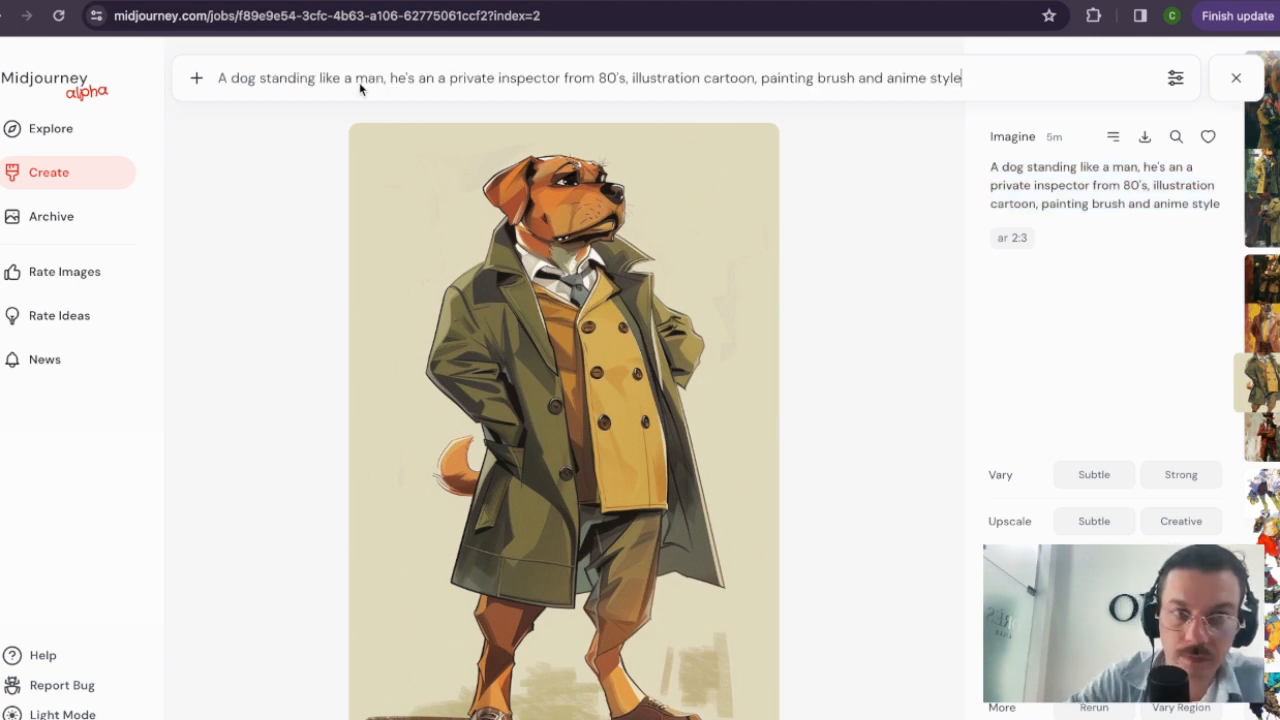
Step: Insert "Cyber" before "dog" in the copied prompt and remove "a private" before "inspector"
{"action": "left_click", "coordinate": [231, 86]}
{"action": "type", "text": "Cyber"}
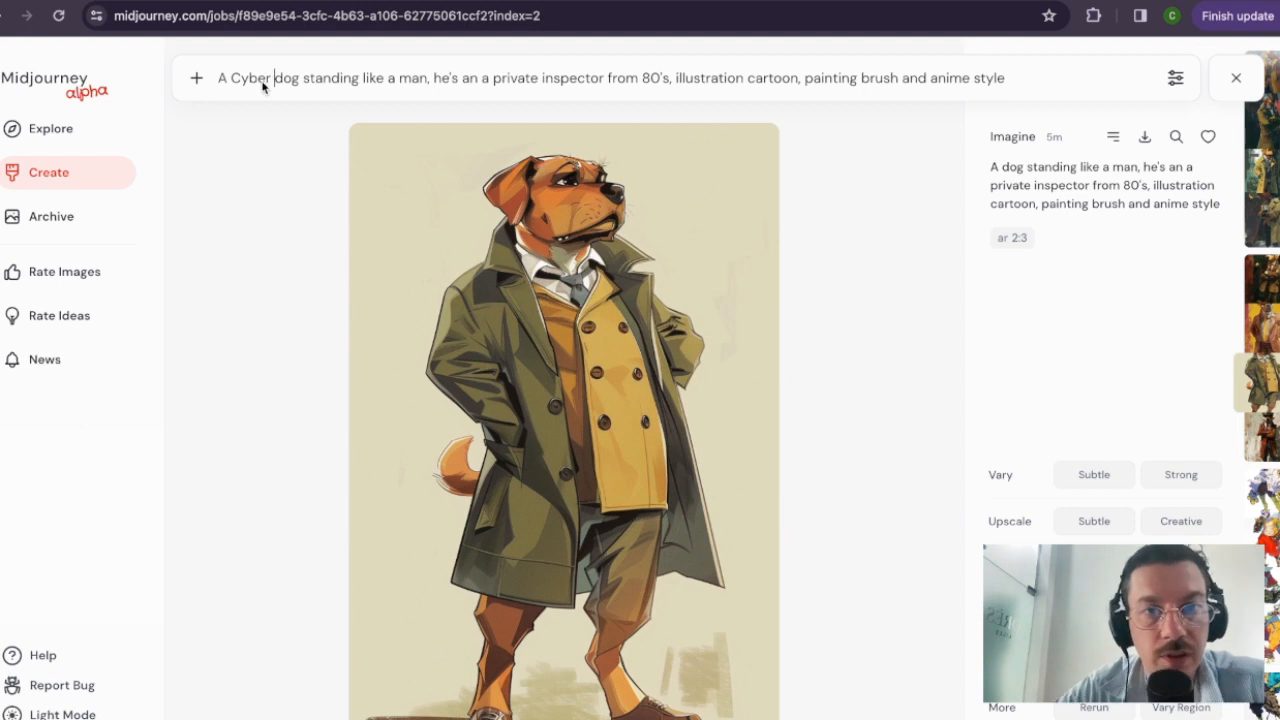
{"action": "mouse_move", "coordinate": [500, 68]}
{"action": "left_mouse_down"}
{"action": "mouse_move", "coordinate": [501, 84]}
{"action": "mouse_move", "coordinate": [490, 80]}
{"action": "left_mouse_up"}
{"action": "left_click", "coordinate": [514, 85]}
{"action": "key", "text": "BackSpace"}
{"action": "key", "text": "BackSpace"}
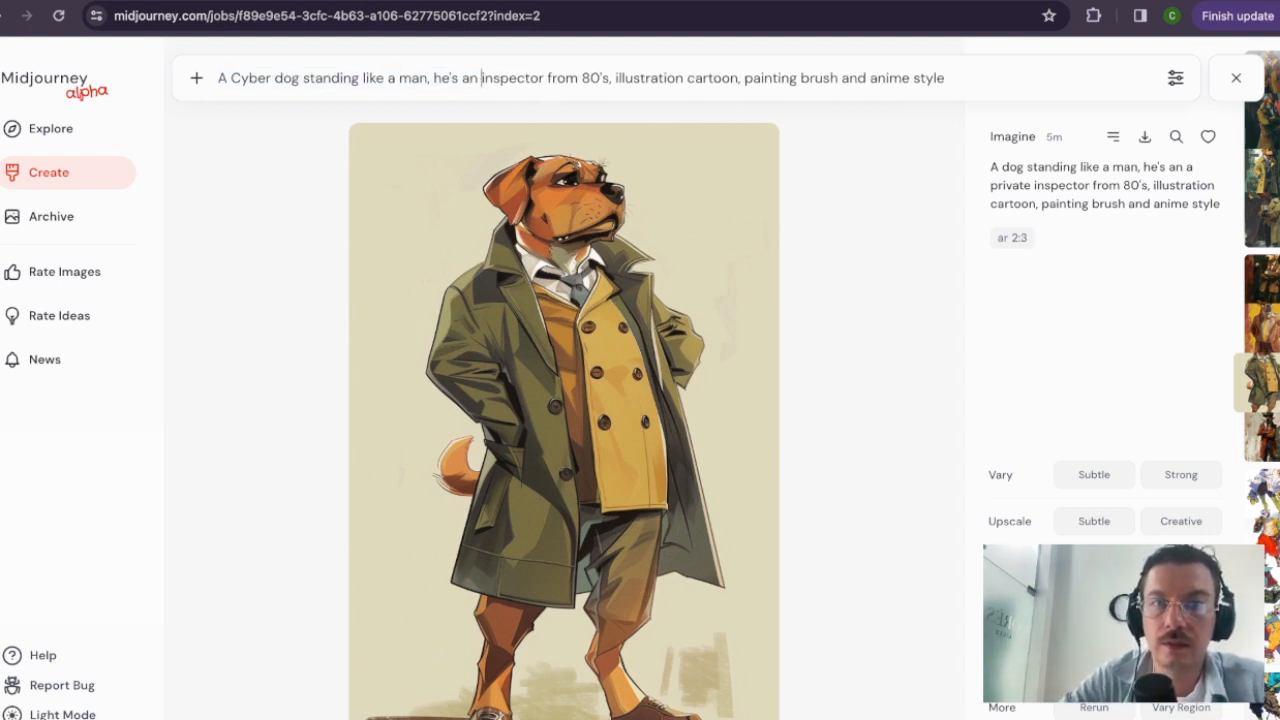
Step: Replace "80's" with "the future" in the cyber dog inspector prompt
{"action": "left_click", "coordinate": [603, 87]}
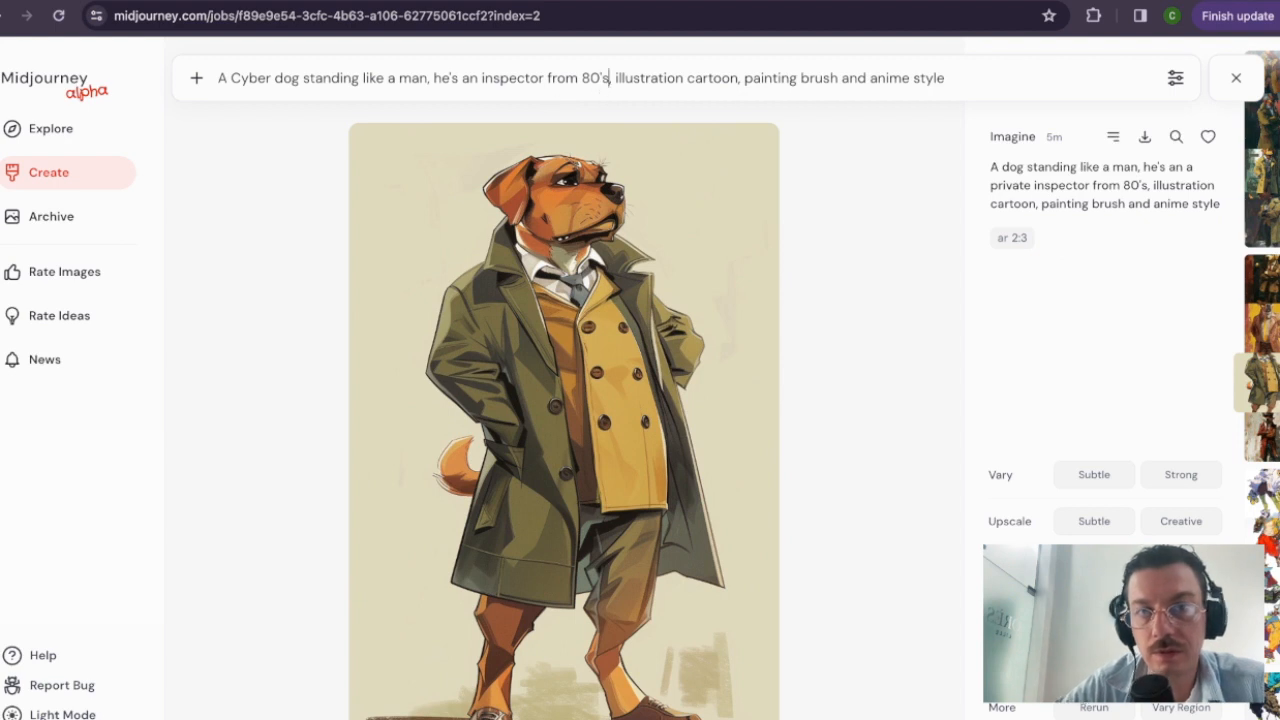
{"action": "key", "text": "BackSpace"}
{"action": "key", "text": "BackSpace"}
{"action": "key", "text": "BackSpace"}
{"action": "key", "text": "BackSpace"}
{"action": "key", "text": "BackSpace"}
{"action": "type", "text": "the futur"}
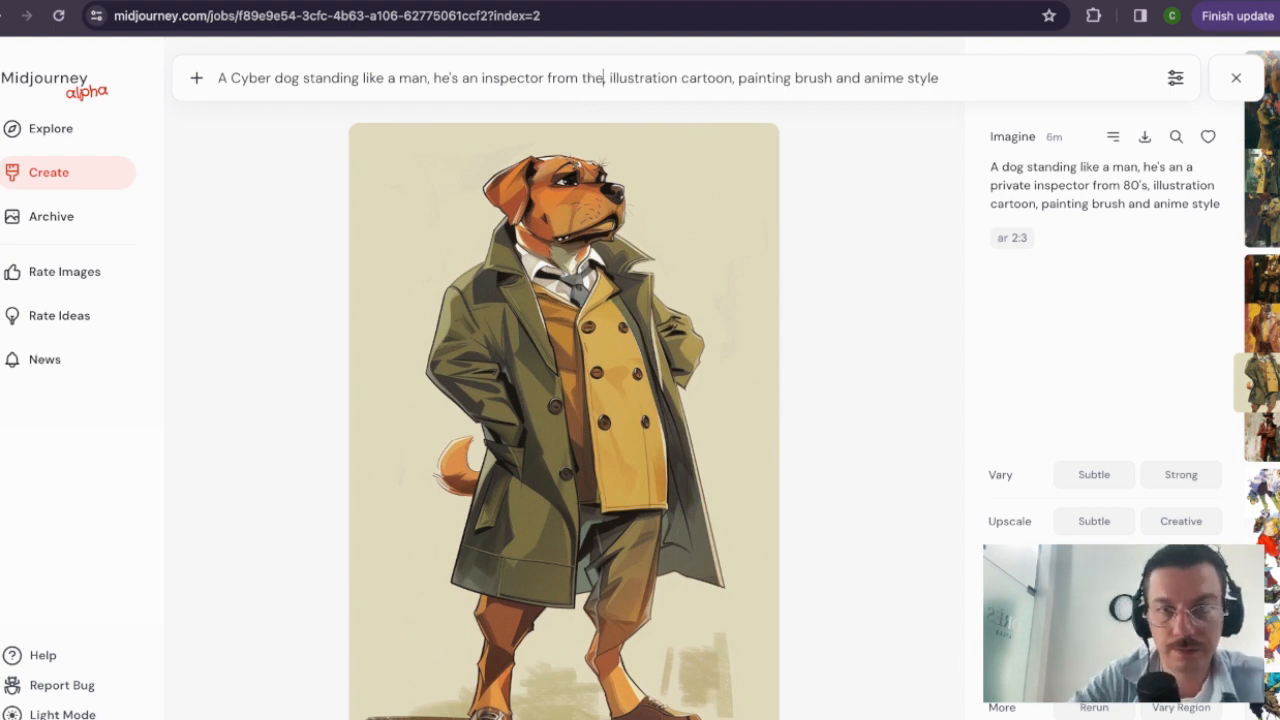
{"action": "type", "text": "e,"}
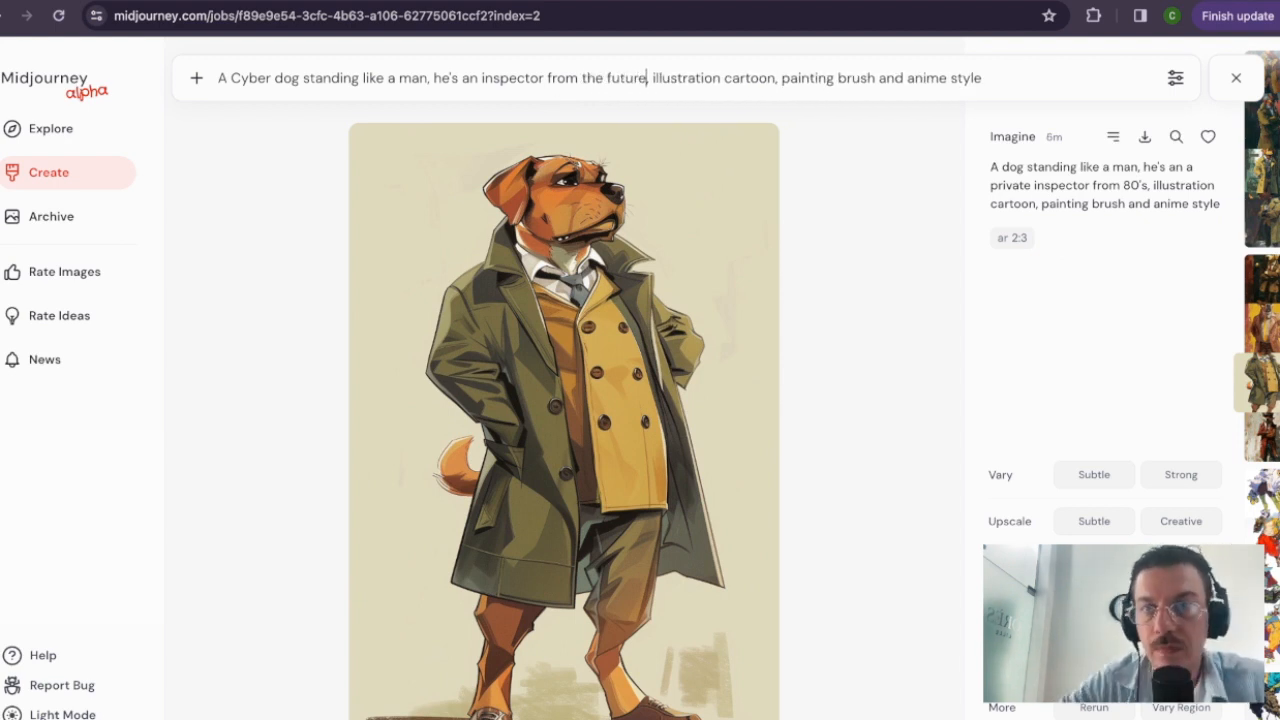
{"action": "left_click", "coordinate": [716, 84]}
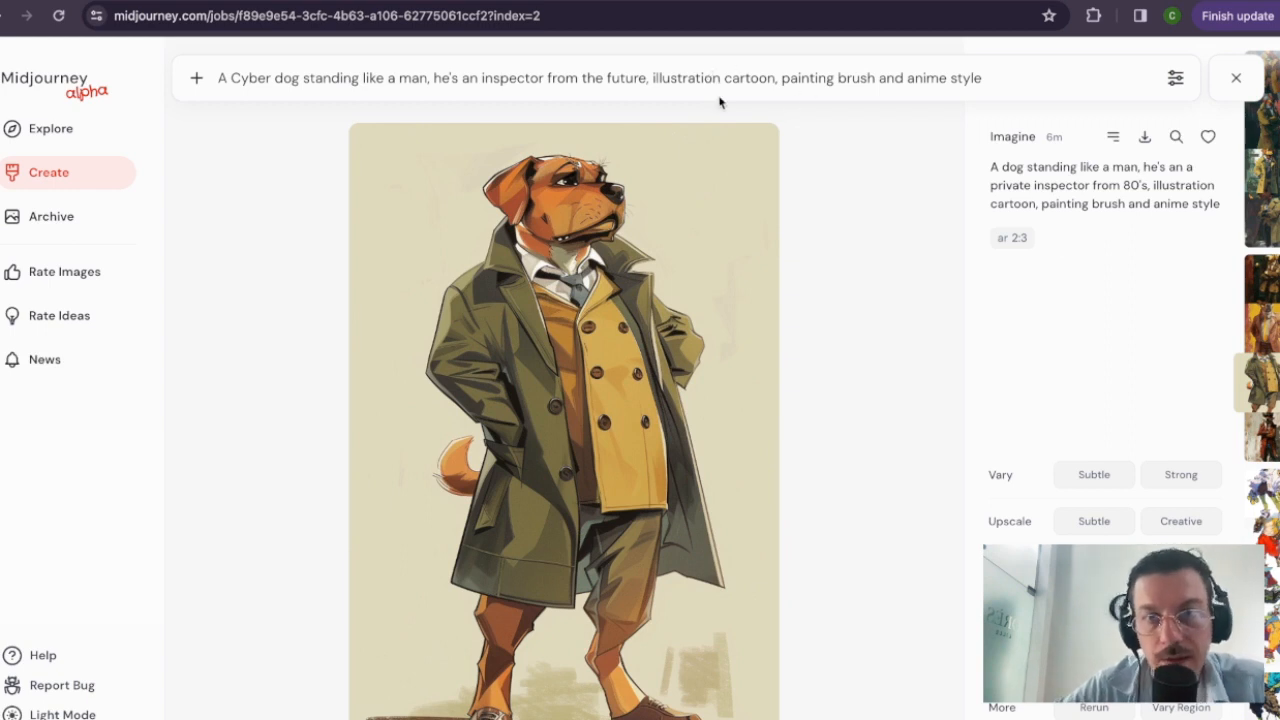
Step: Append the parameter "--stylize 750" to the end of the prompt
{"action": "left_click", "coordinate": [996, 78]}
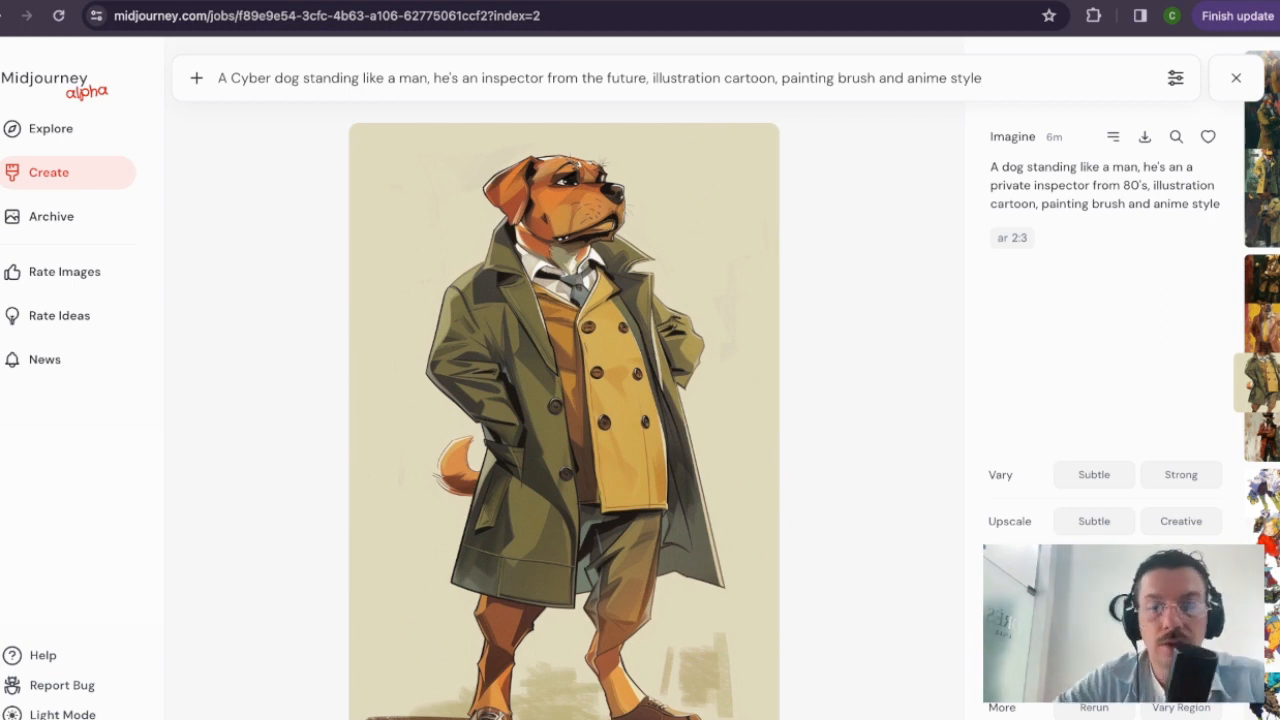
{"action": "type", "text": "--"}
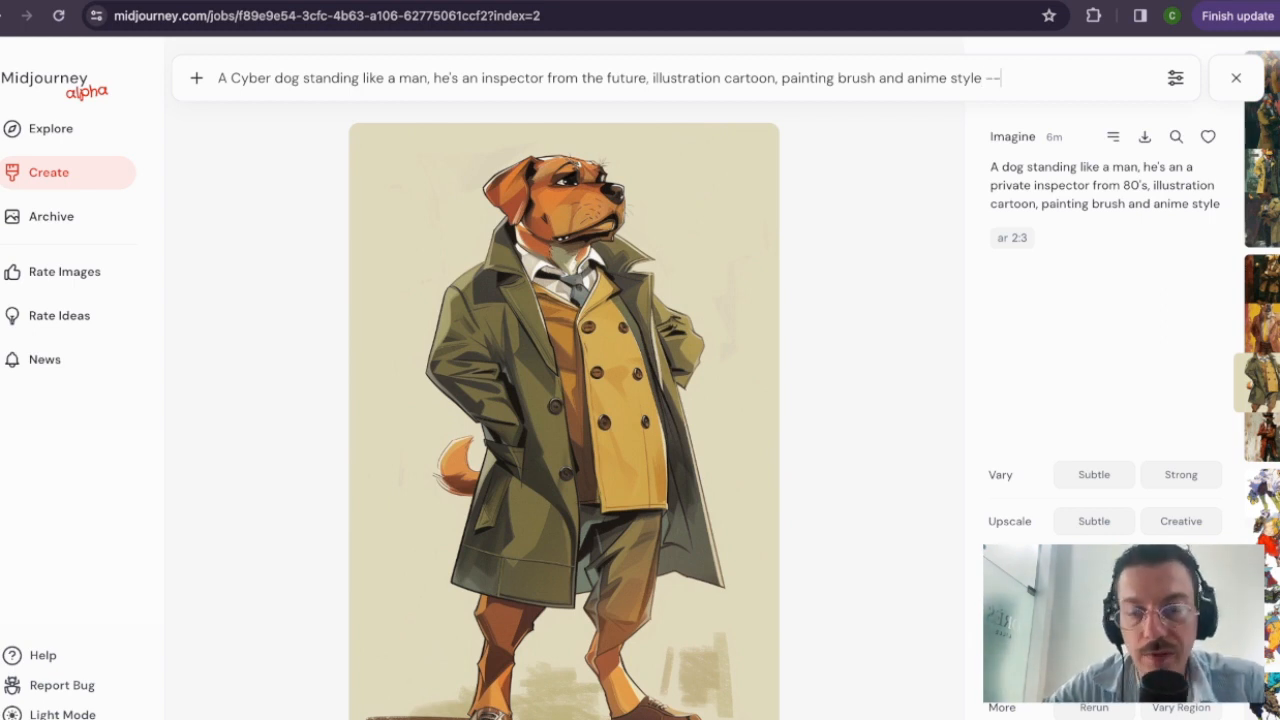
{"action": "type", "text": "styliz"}
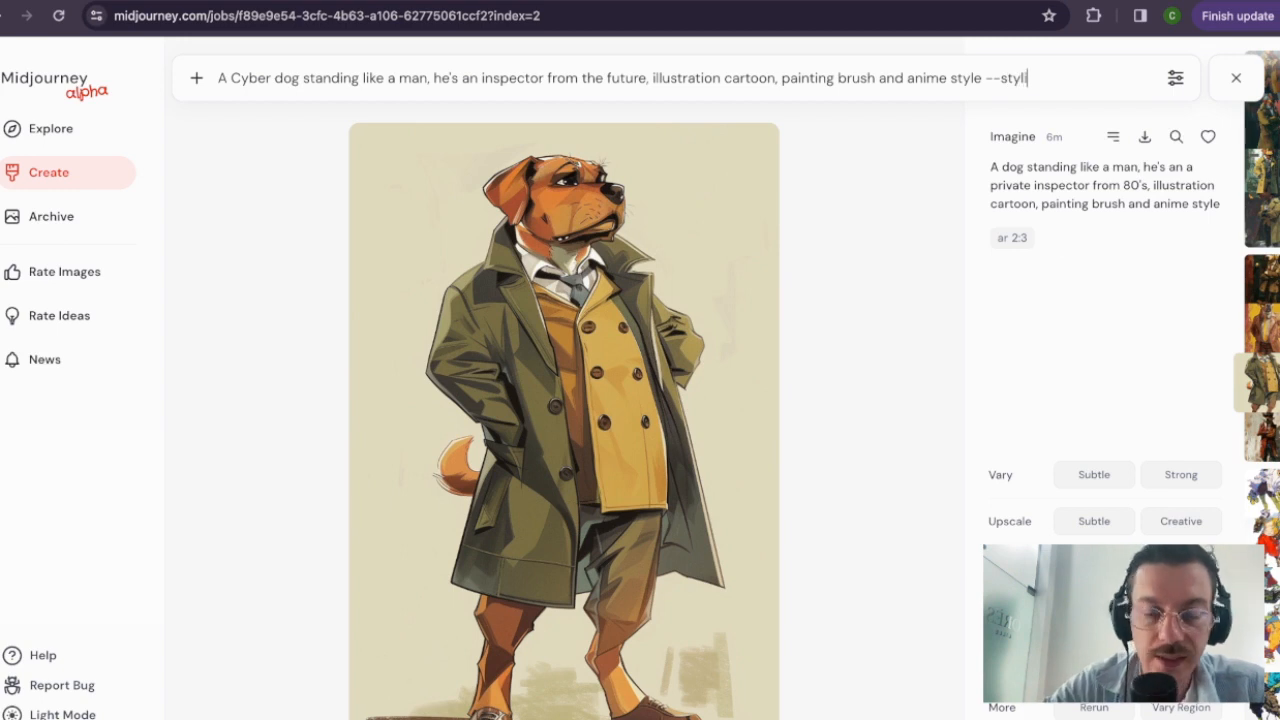
{"action": "type", "text": "e"}
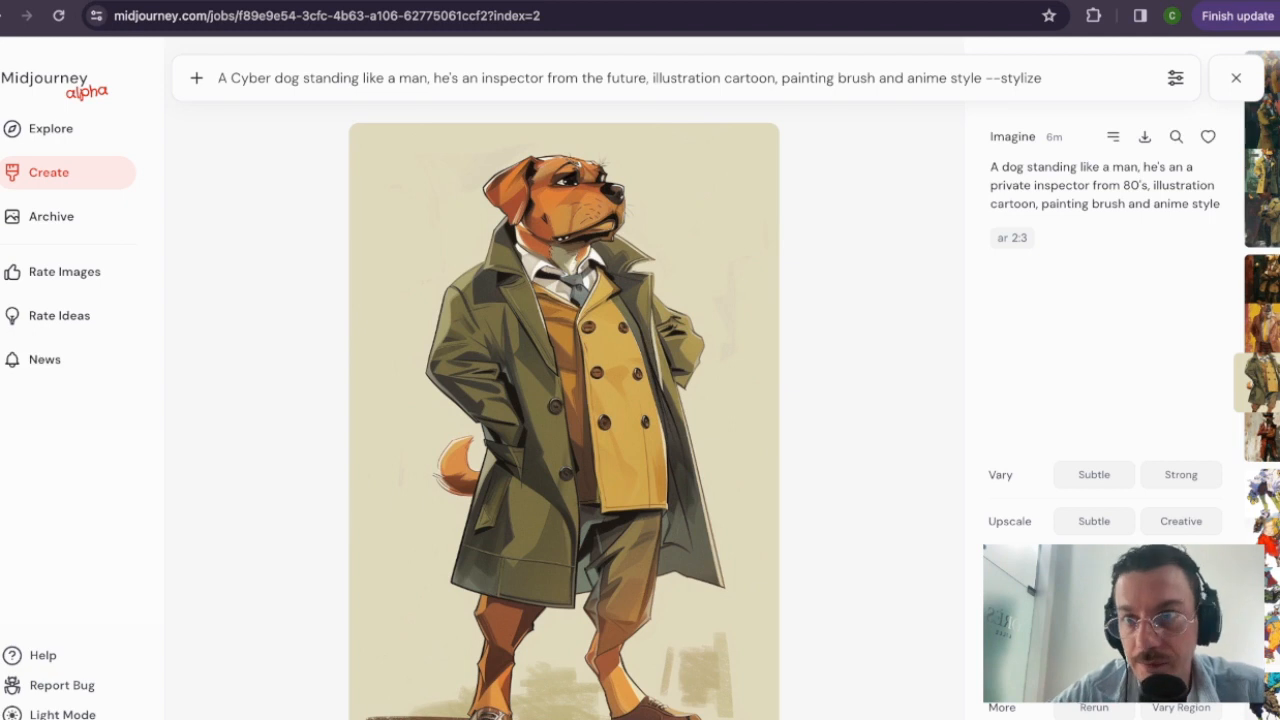
{"action": "type", "text": "2"}
{"action": "key", "text": "BackSpace"}
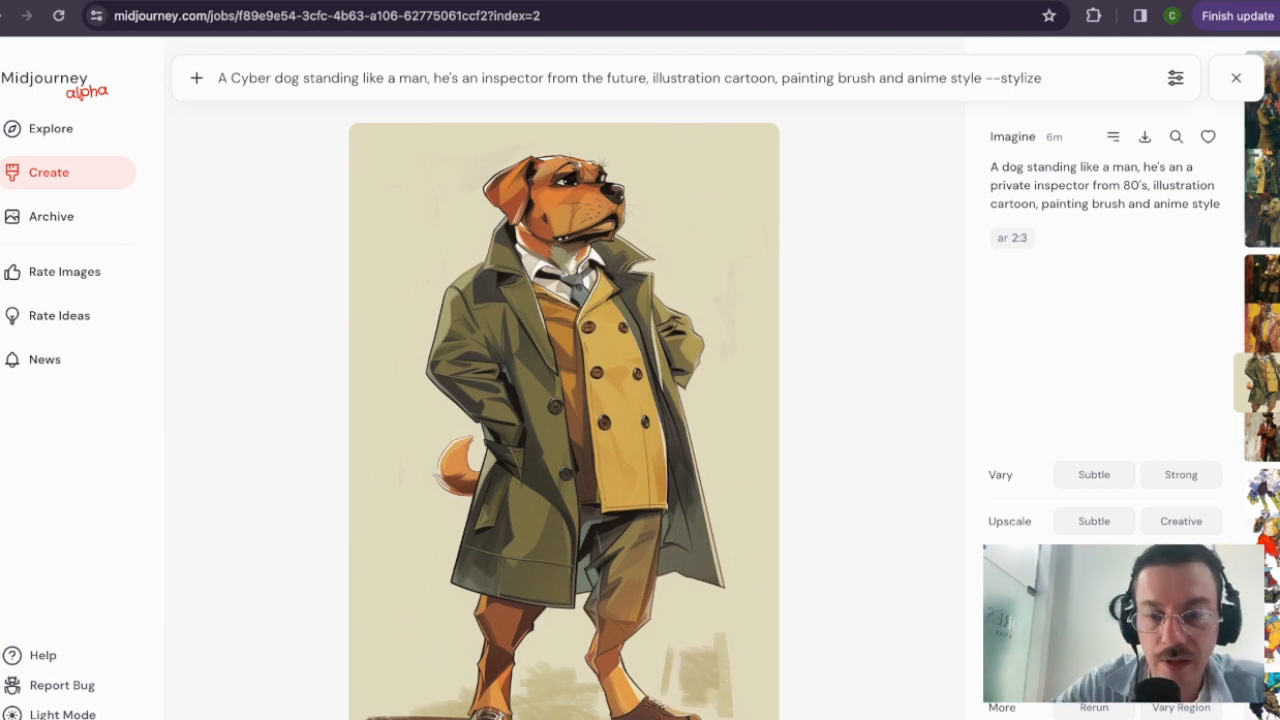
{"action": "type", "text": "7"}
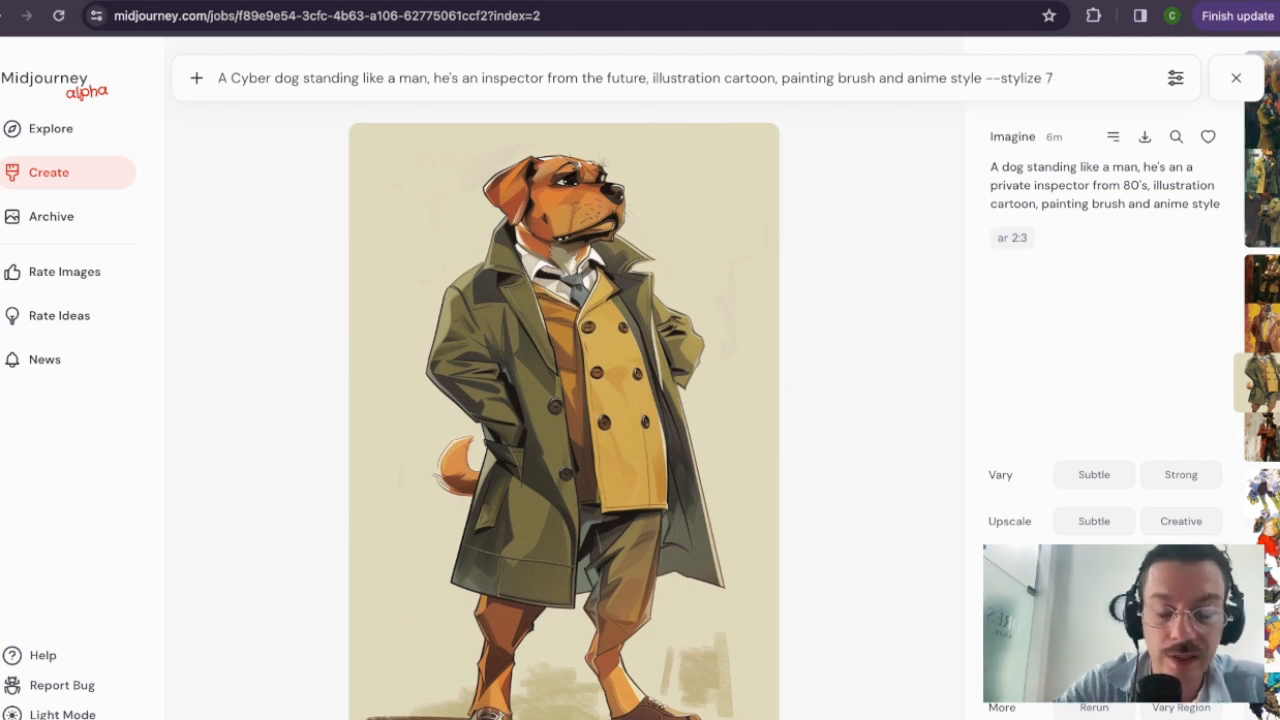
{"action": "type", "text": "50"}
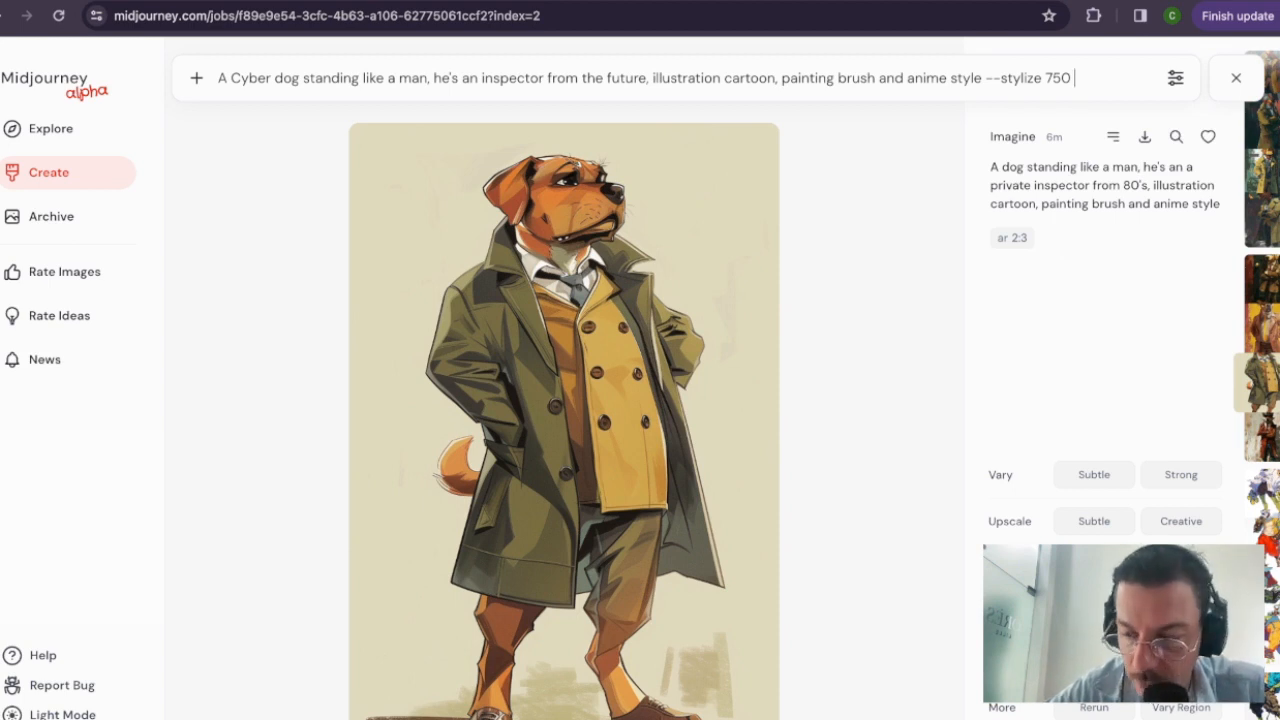
Step: Append the parameter "--niji 6" after the stylize value and submit the cyber dog prompt
{"action": "type", "text": "--"}
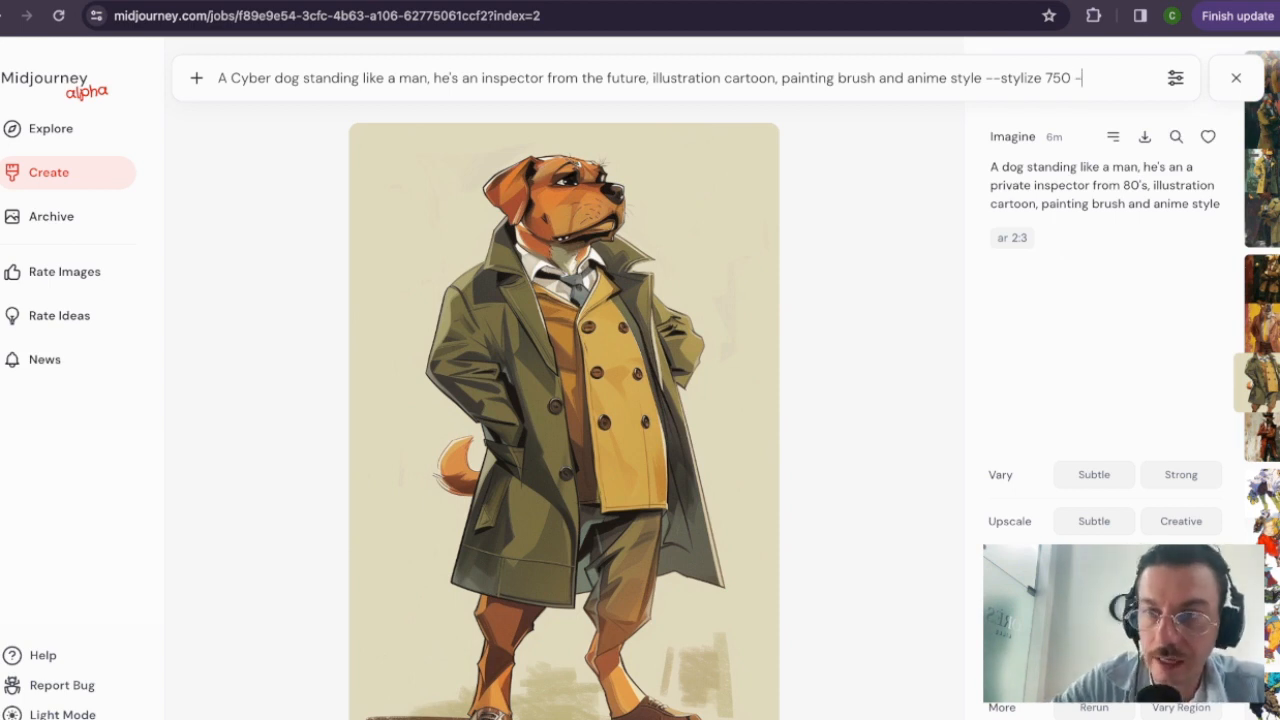
{"action": "key", "text": "BackSpace"}
{"action": "key", "text": "BackSpace"}
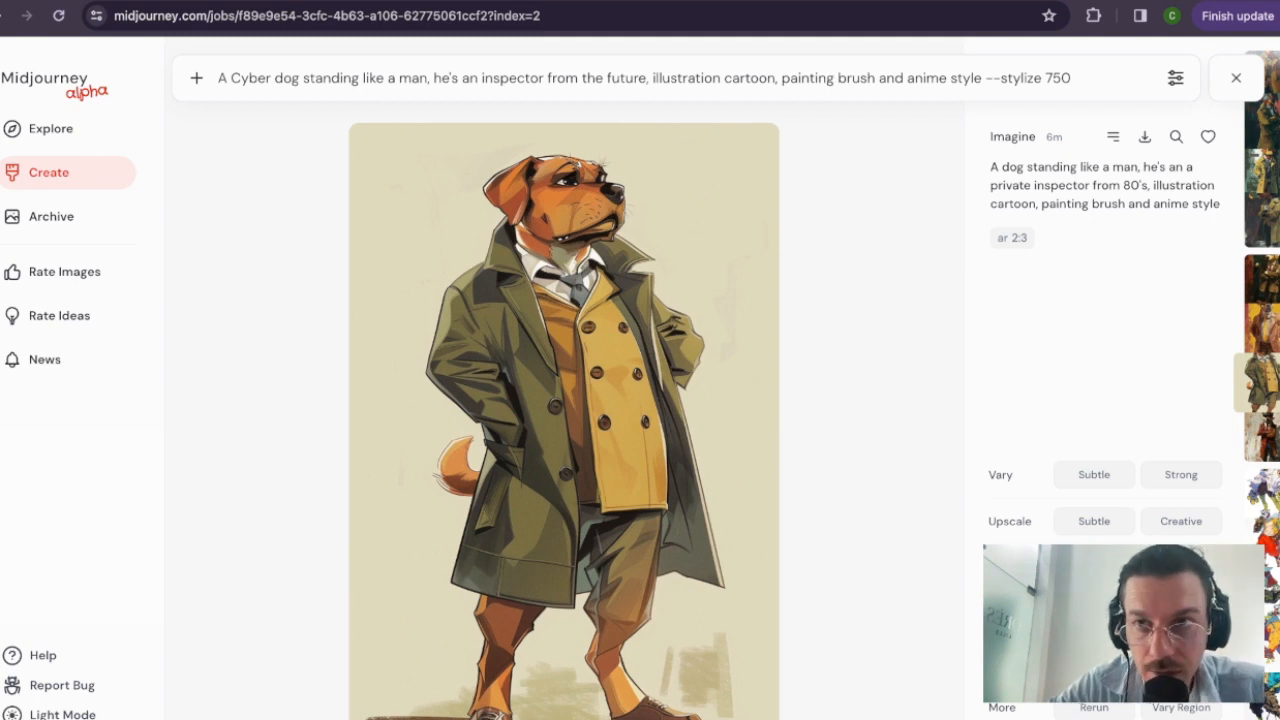
{"action": "type", "text": "-"}
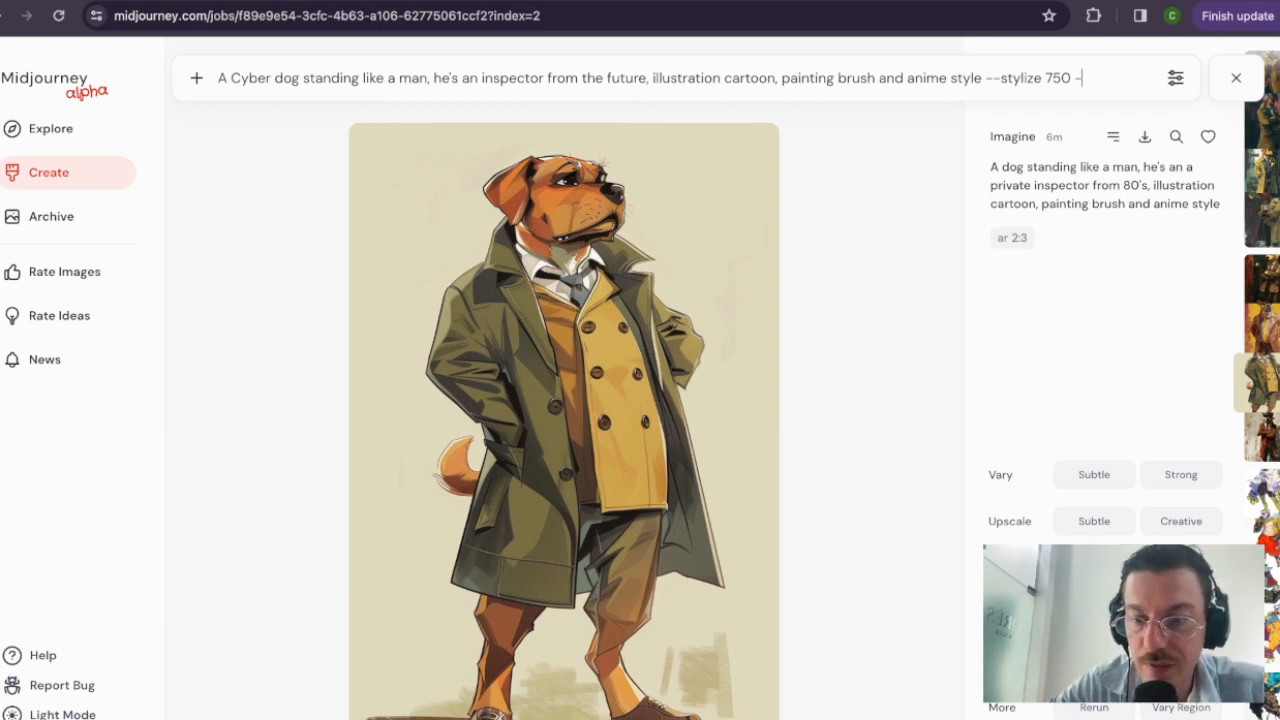
{"action": "type", "text": "-niji"}
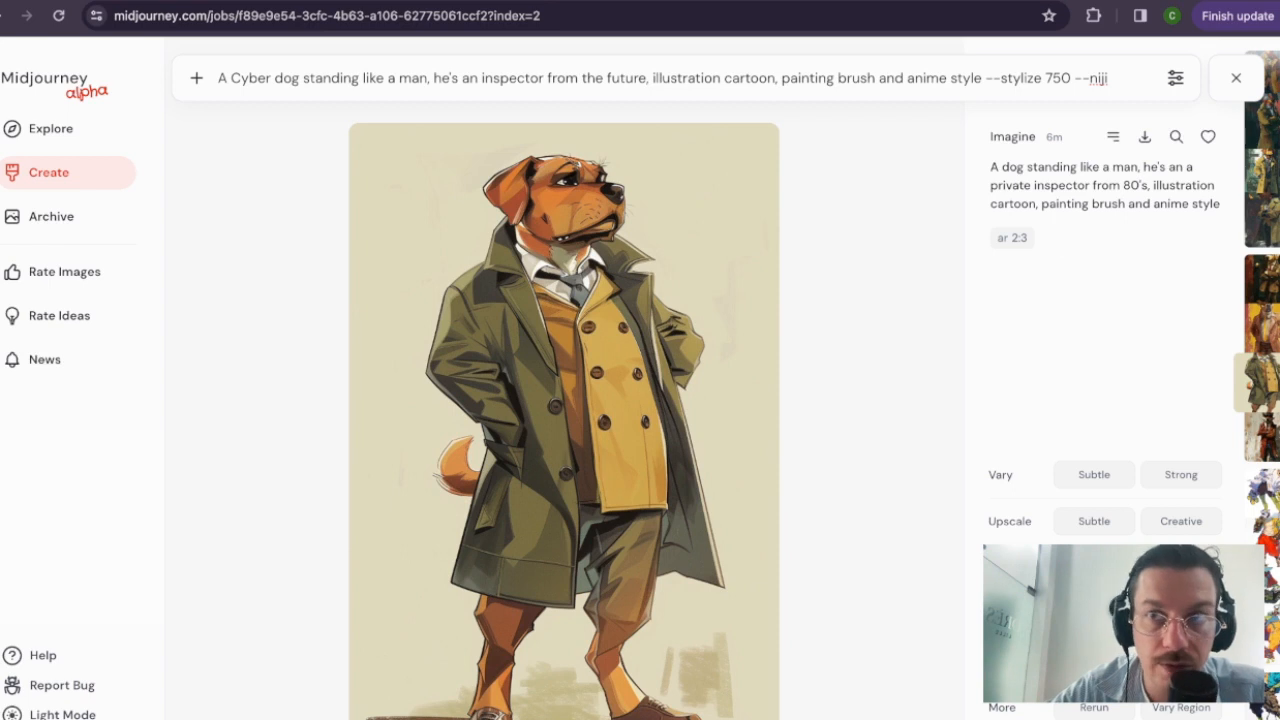
{"action": "type", "text": "6"}
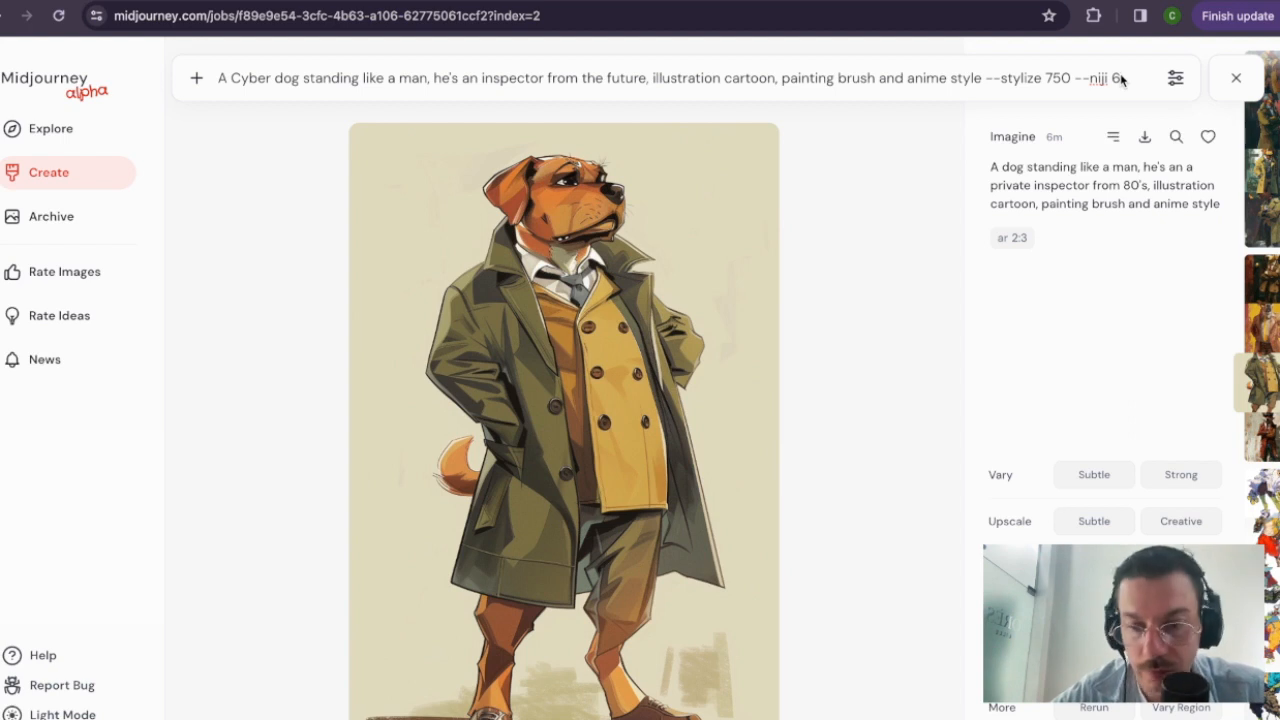
{"action": "key", "text": "Return"}
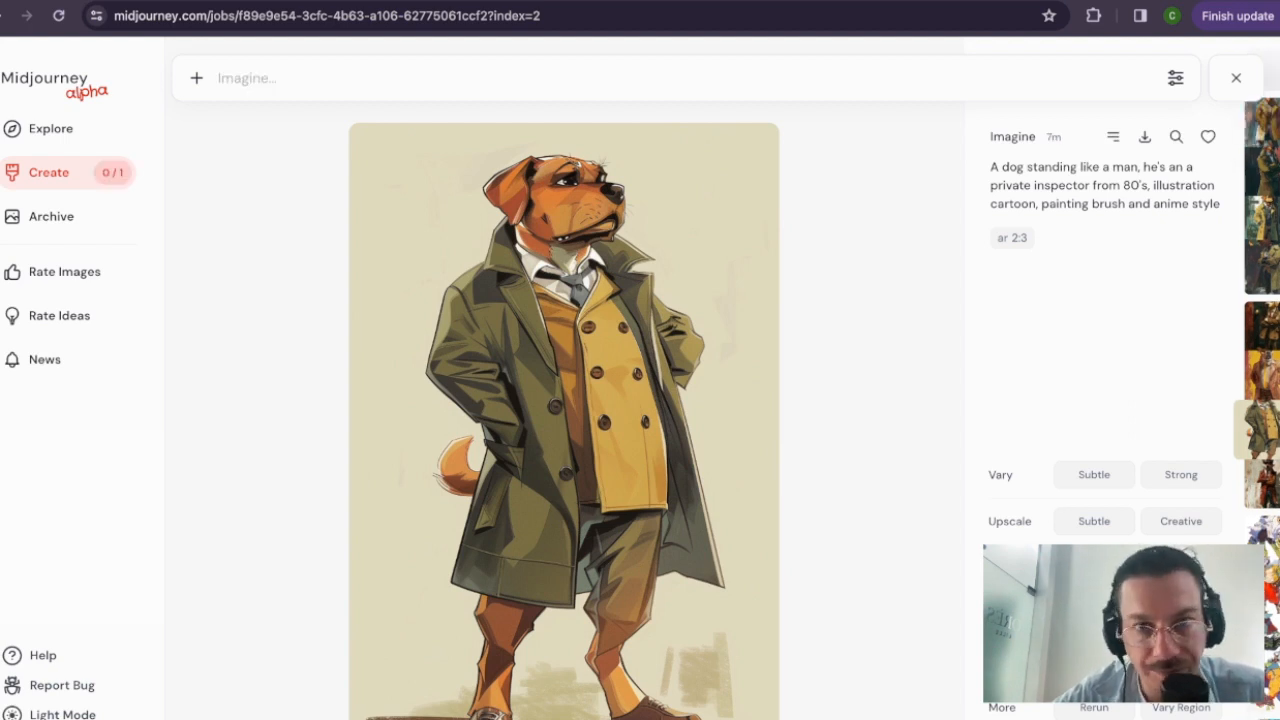
Step: Display the list of created images and examine the prompt text and parameters of the new cyber dog job
{"action": "left_click", "coordinate": [45, 128]}
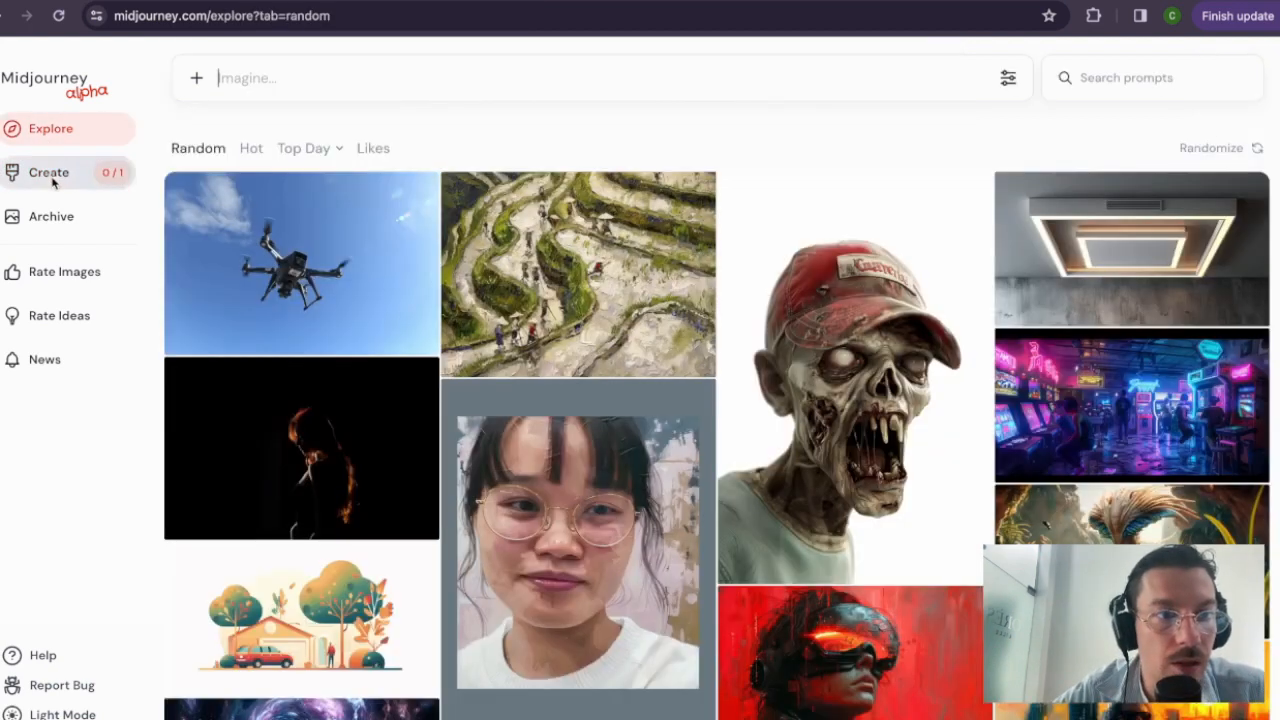
{"action": "left_click", "coordinate": [52, 180]}
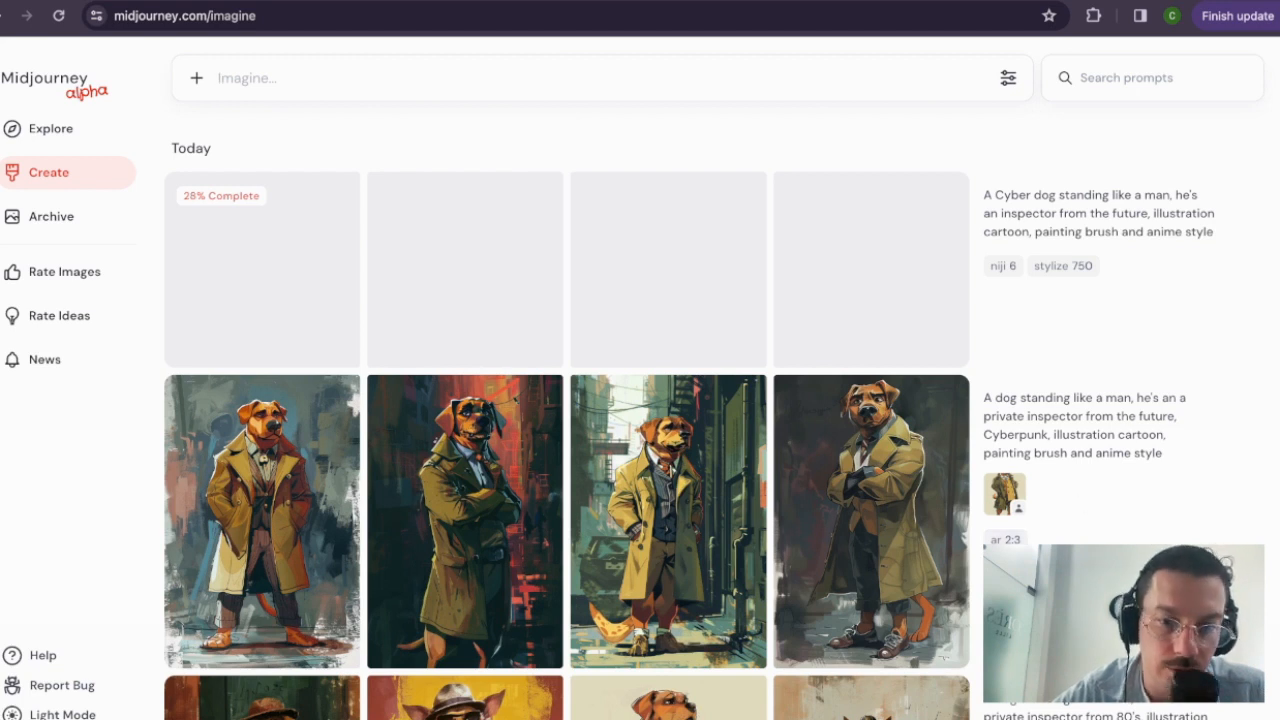
{"action": "mouse_move", "coordinate": [1049, 279]}
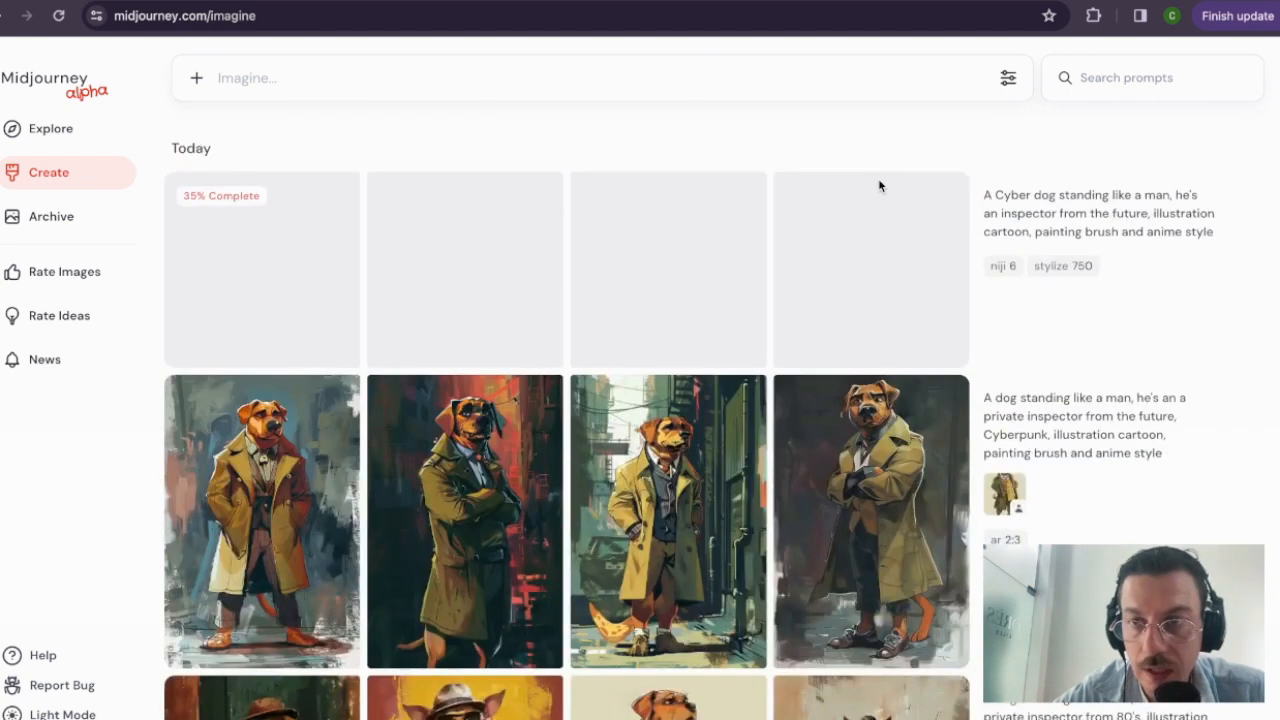
{"action": "mouse_move", "coordinate": [1217, 240]}
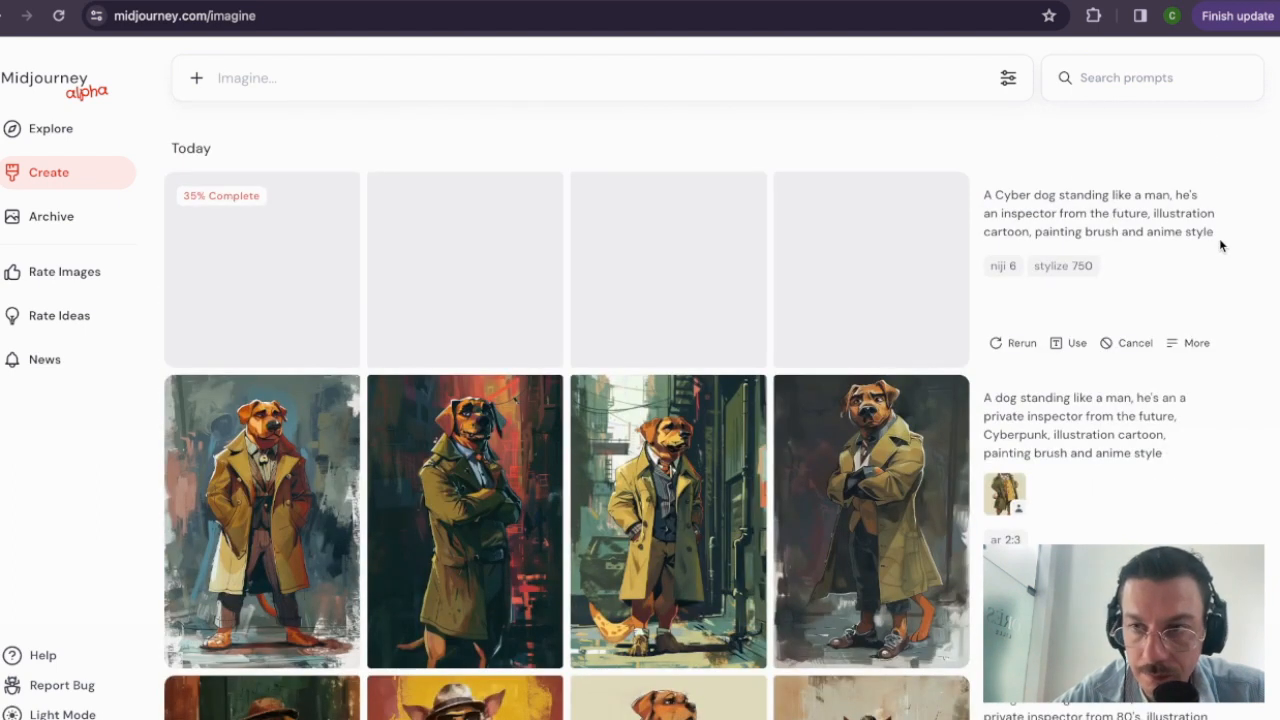
{"action": "left_click_drag", "start_coordinate": [1219, 239], "coordinate": [1082, 216]}
{"action": "left_click", "coordinate": [1072, 203]}
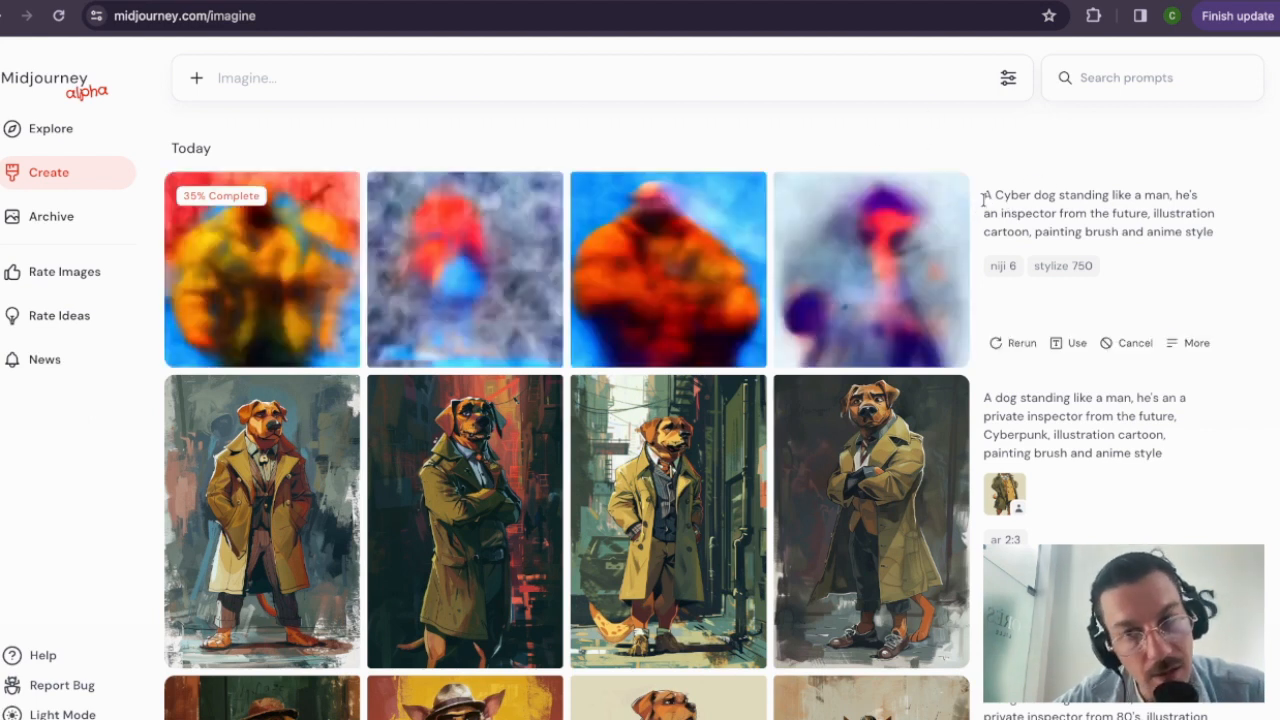
{"action": "left_click_drag", "start_coordinate": [985, 200], "coordinate": [1192, 234]}
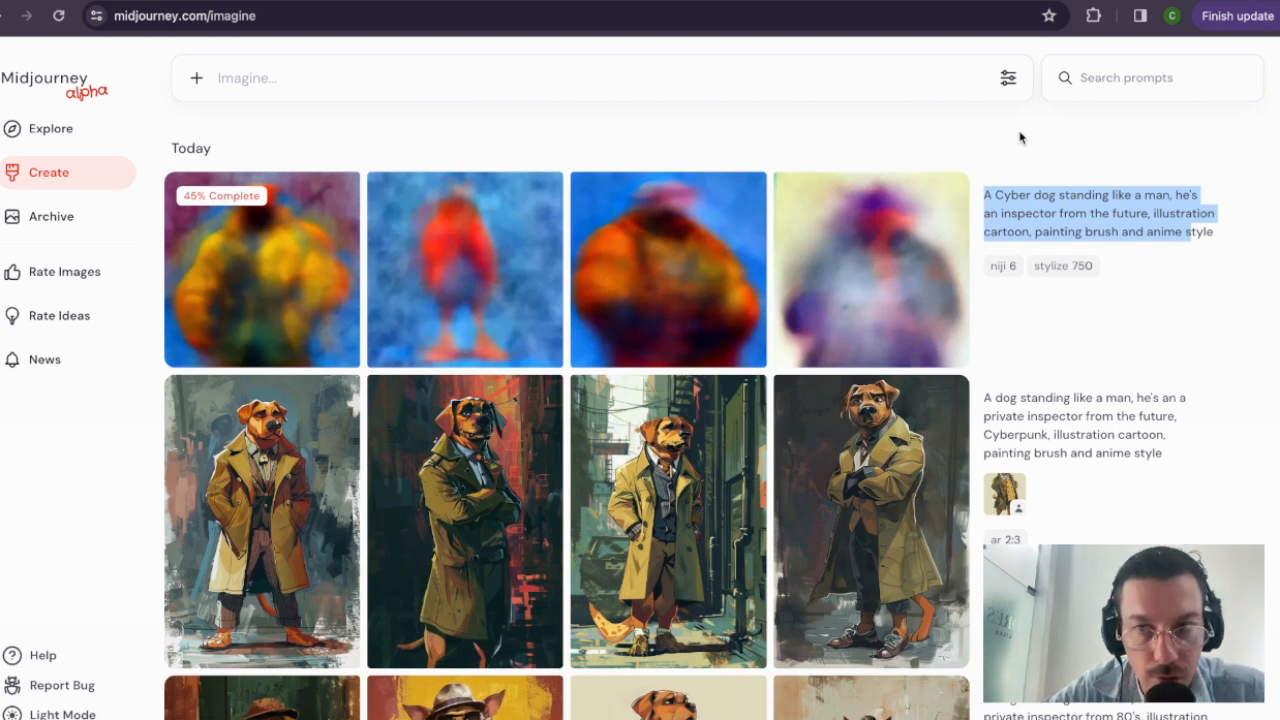
{"action": "left_click", "coordinate": [1016, 187]}
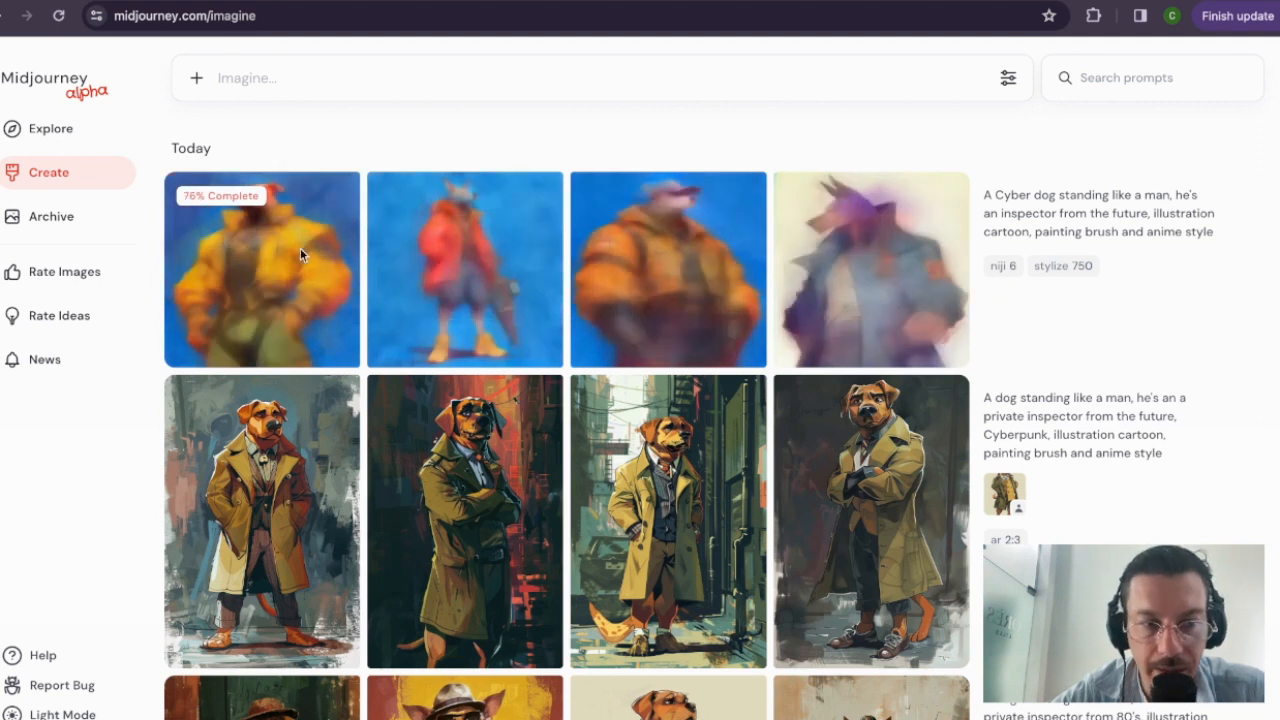
Step: Look at the image rating page, then examine the idea submission form and the point assignment list for ideas
{"action": "left_click", "coordinate": [82, 280]}
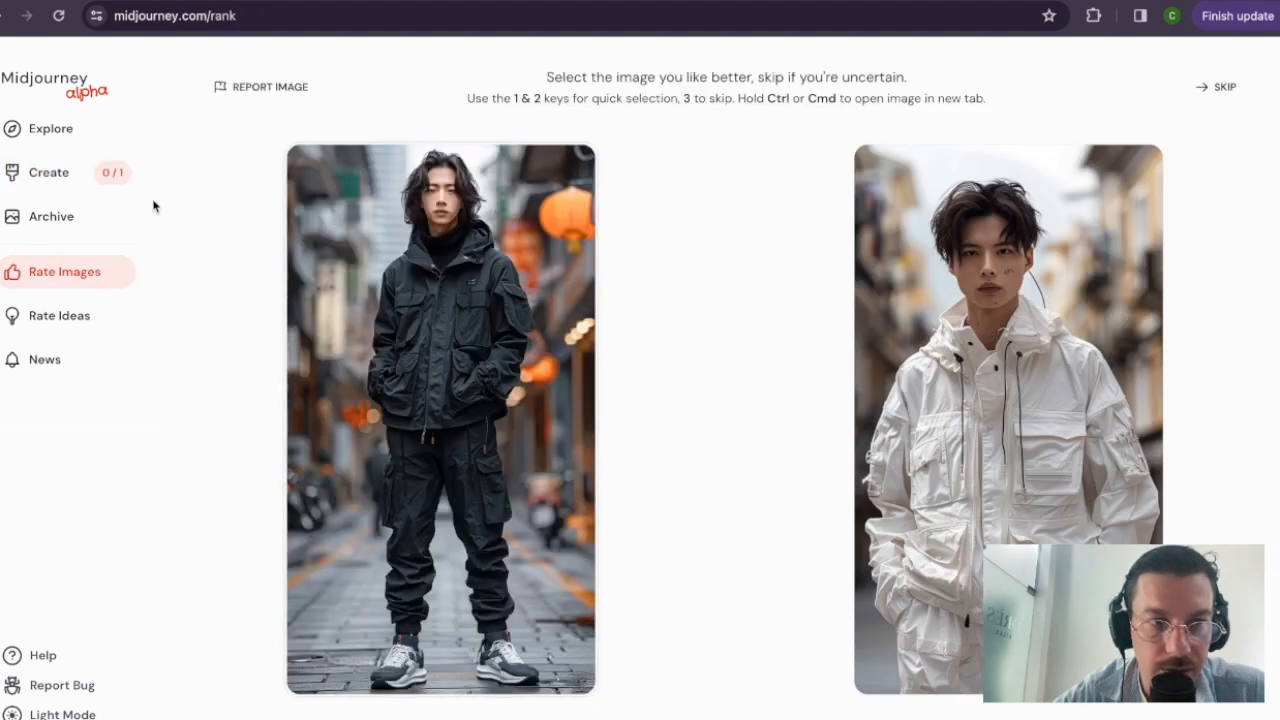
{"action": "left_click", "coordinate": [75, 316]}
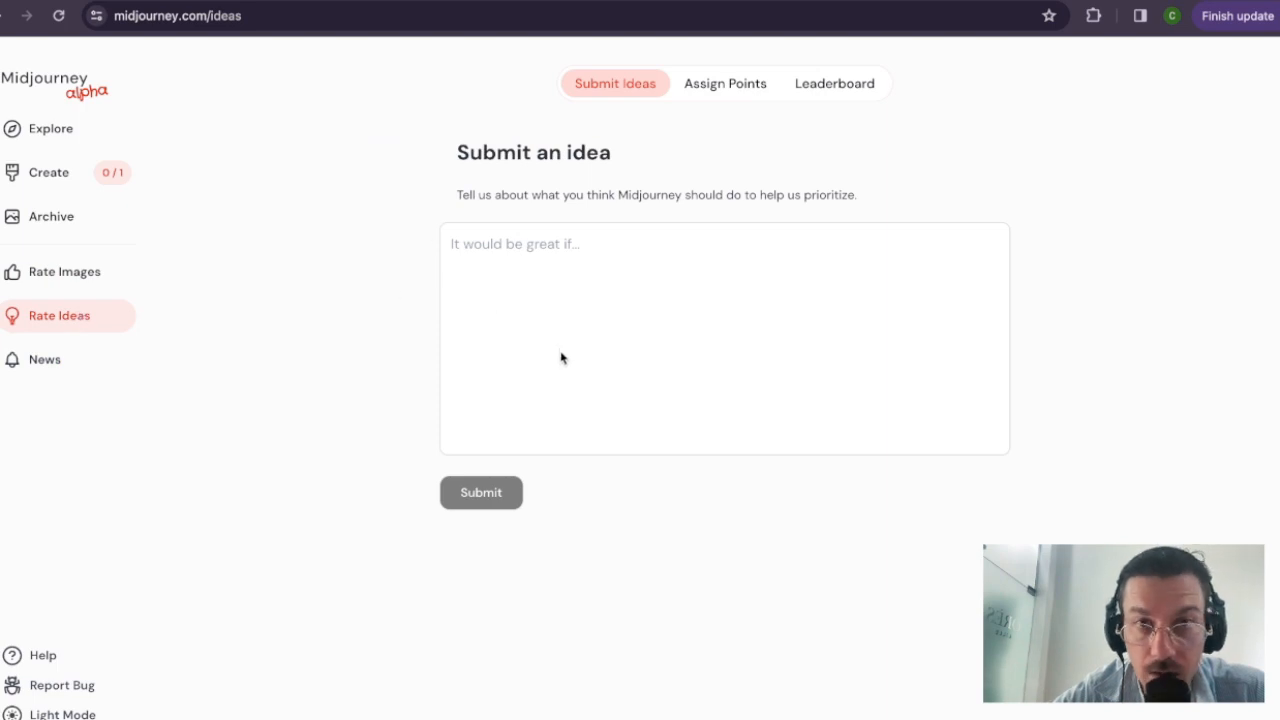
{"action": "left_click", "coordinate": [553, 292]}
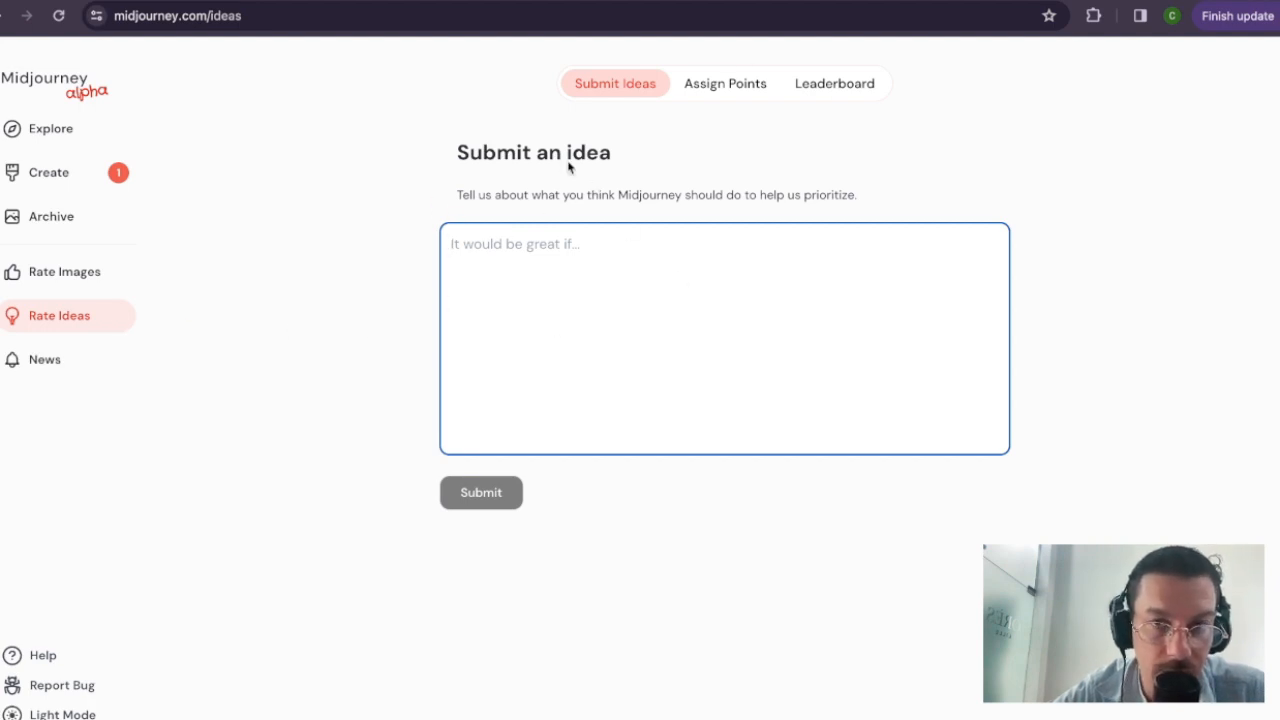
{"action": "left_click", "coordinate": [709, 86]}
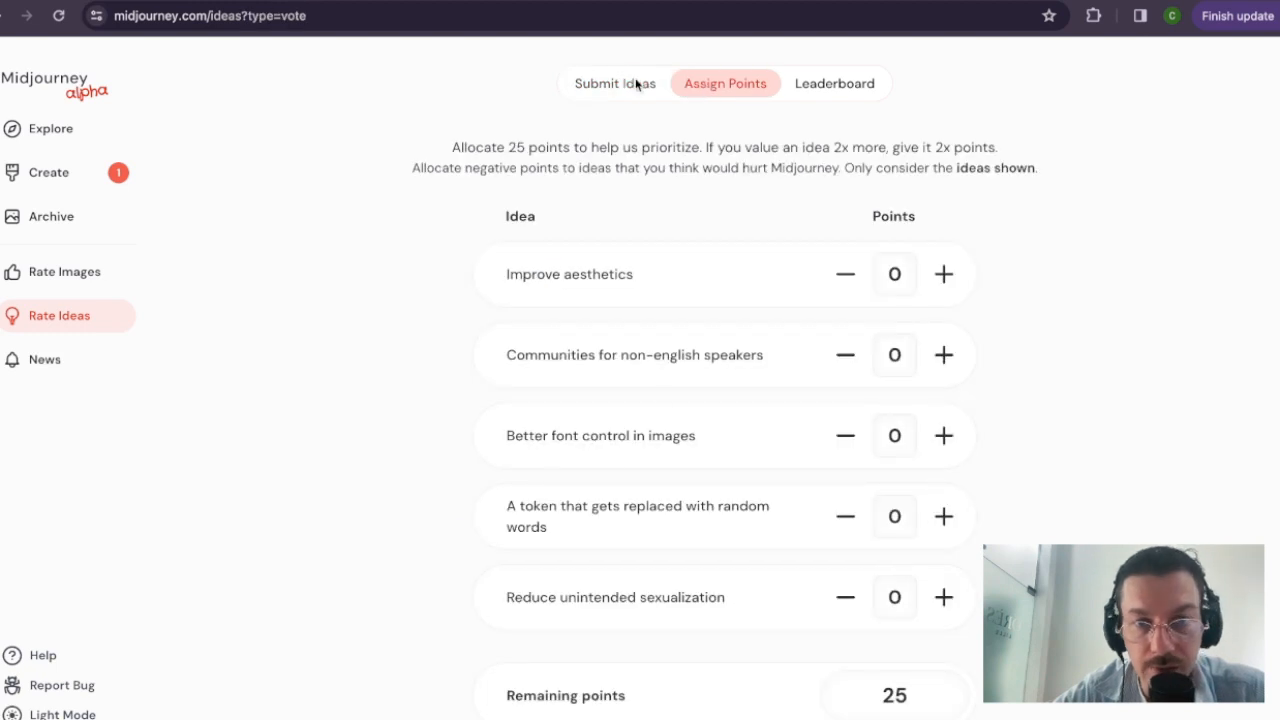
{"action": "scroll", "coordinate": [694, 480], "scroll_direction": "down", "scroll_amount": 1}
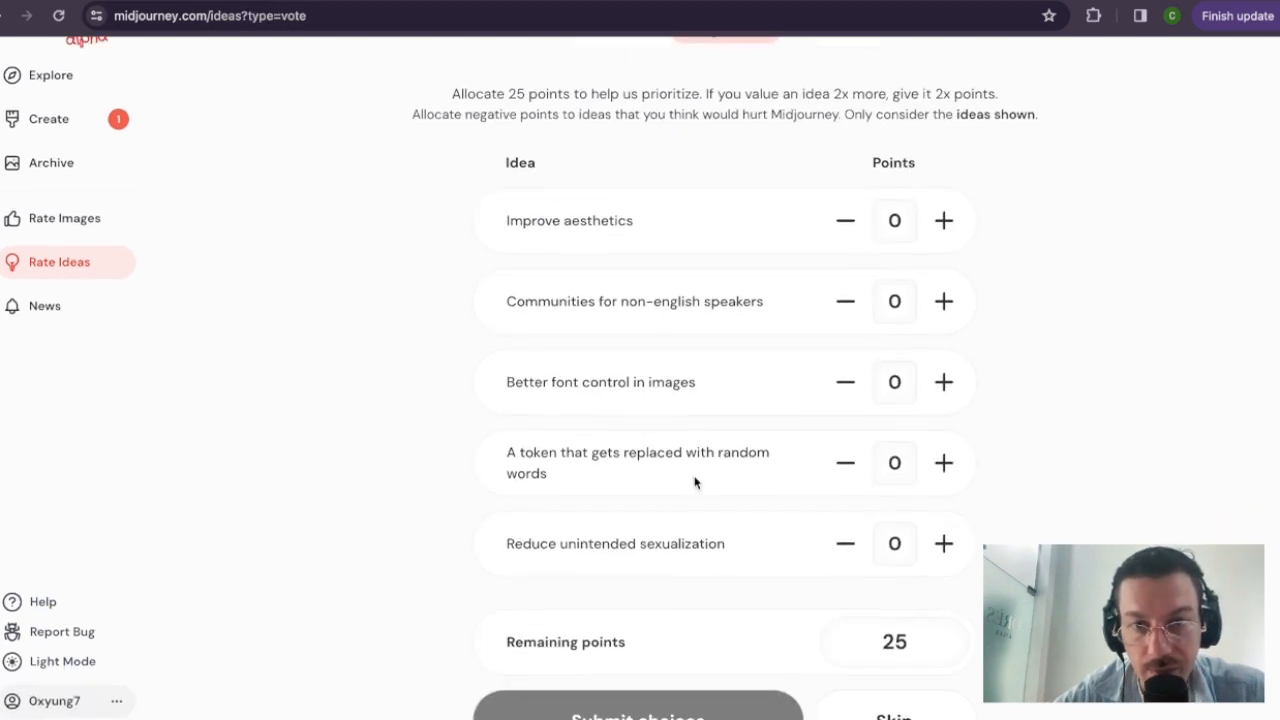
{"action": "scroll", "coordinate": [694, 480], "scroll_direction": "up", "scroll_amount": 2}
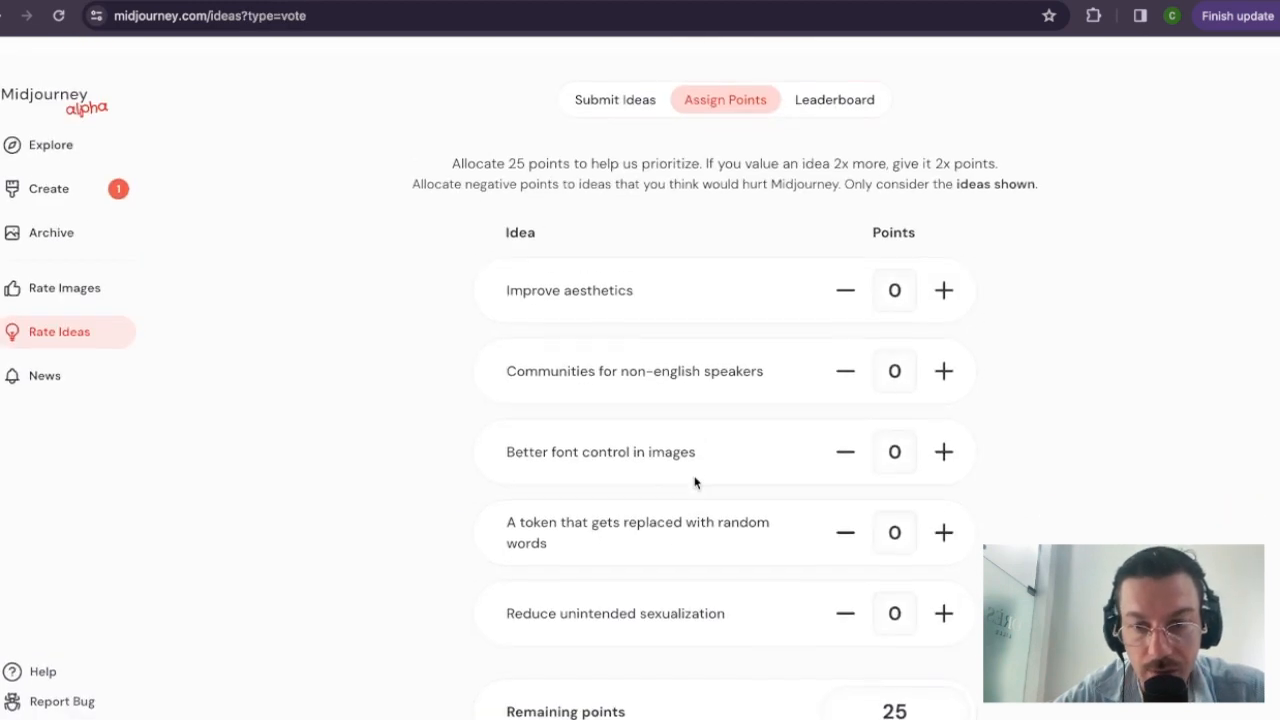
Step: Open the ideas leaderboard and read the most popular ideas, focusing on "Upload and manipulate your own images"
{"action": "left_click", "coordinate": [834, 83]}
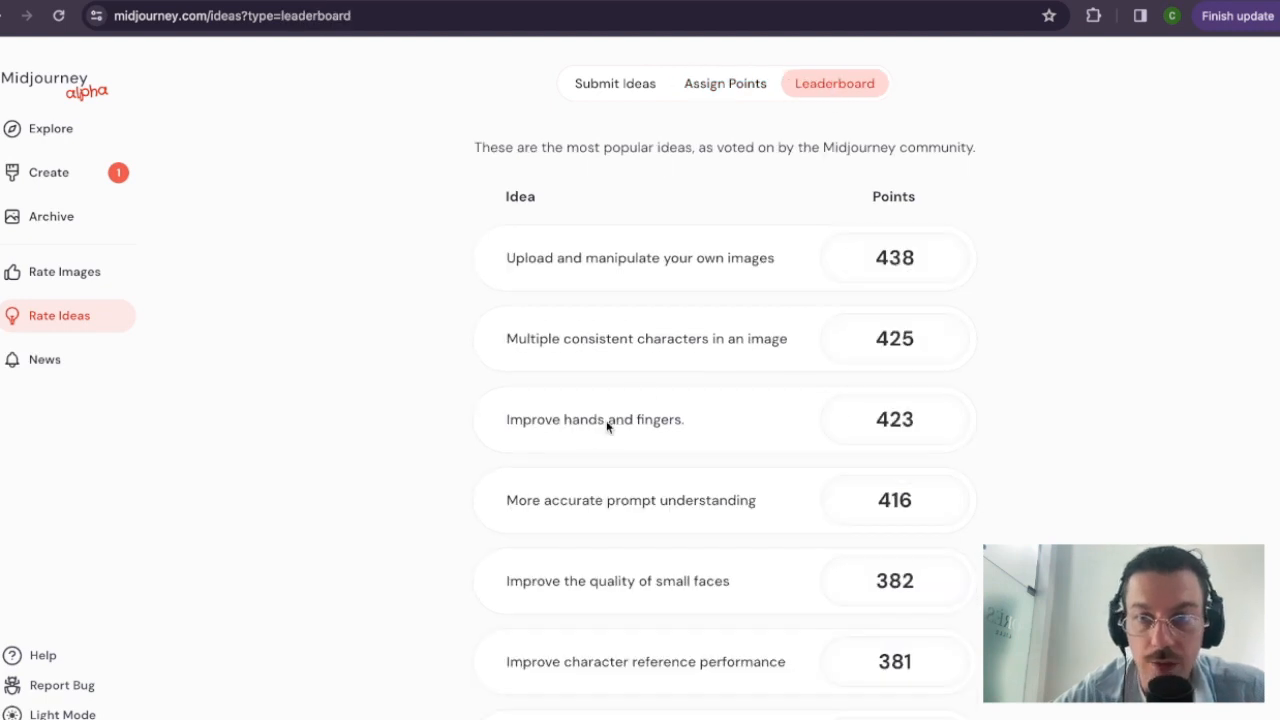
{"action": "scroll", "coordinate": [606, 423], "scroll_direction": "down", "scroll_amount": 1}
{"action": "scroll", "coordinate": [589, 417], "scroll_direction": "up", "scroll_amount": 1}
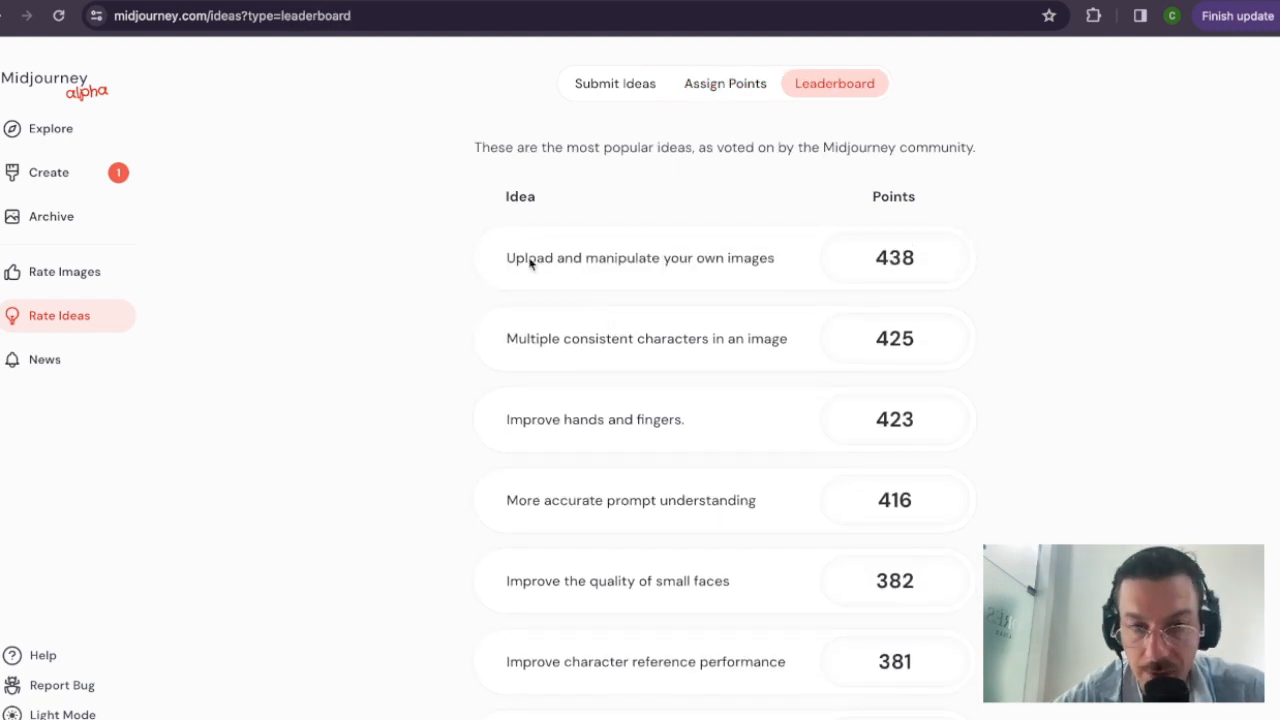
{"action": "triple_click", "coordinate": [531, 261]}
{"action": "left_click", "coordinate": [583, 260]}
{"action": "triple_click", "coordinate": [545, 259]}
{"action": "left_click", "coordinate": [643, 263]}
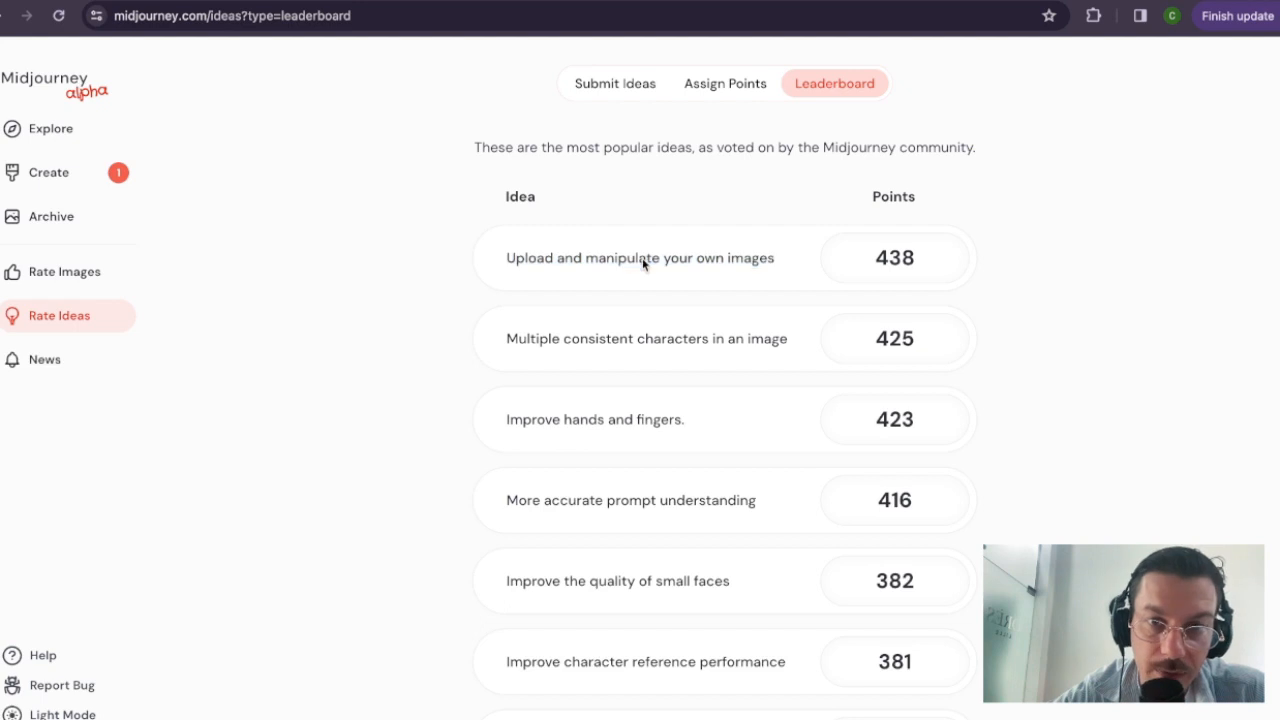
Step: Highlight the leaderboard idea "Upload and manipulate your own images" and open the site's latest updates page
{"action": "double_click", "coordinate": [643, 263]}
{"action": "triple_click", "coordinate": [744, 264]}
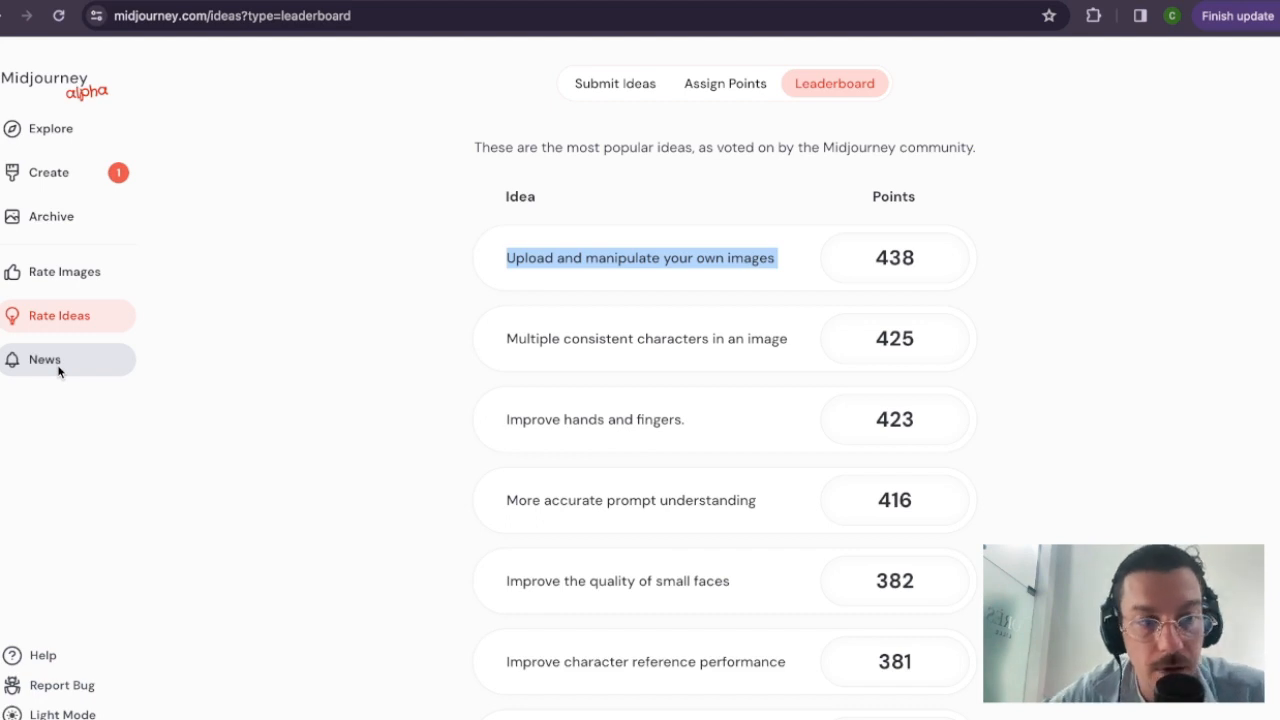
{"action": "left_click", "coordinate": [58, 371]}
{"action": "scroll", "coordinate": [181, 594], "scroll_direction": "down", "scroll_amount": 5}
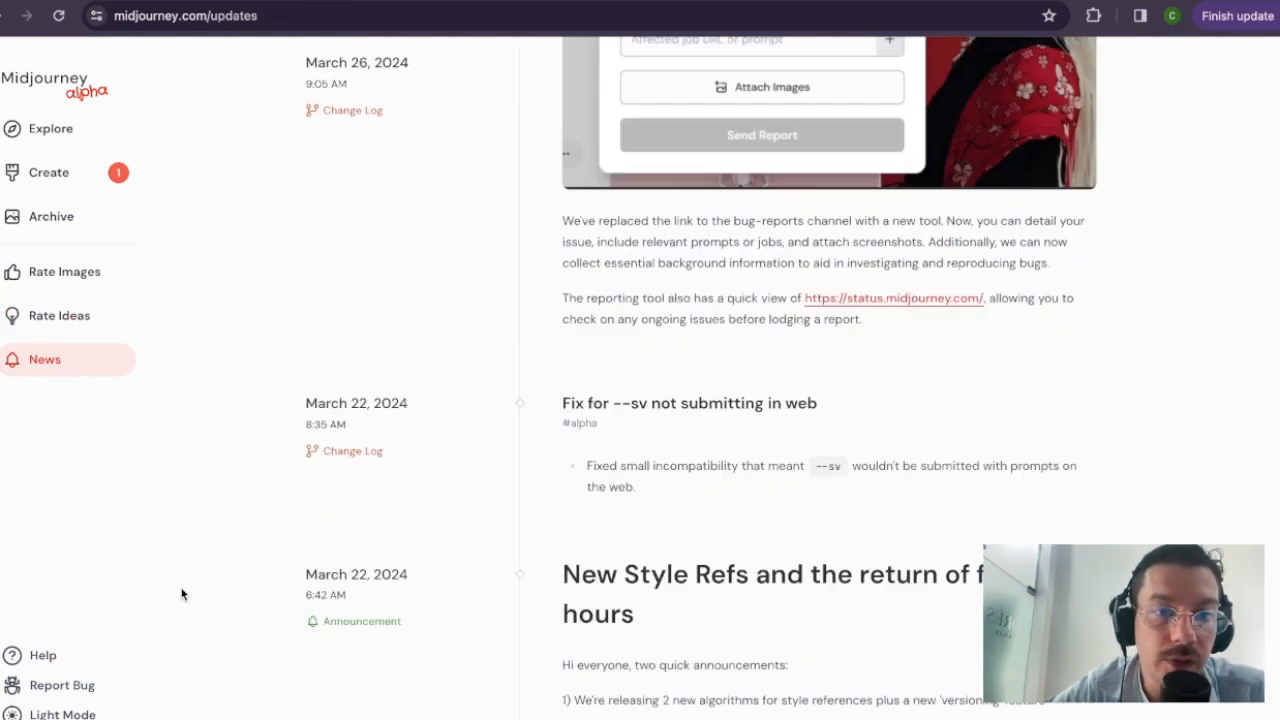
{"action": "scroll", "coordinate": [200, 556], "scroll_direction": "up", "scroll_amount": 6}
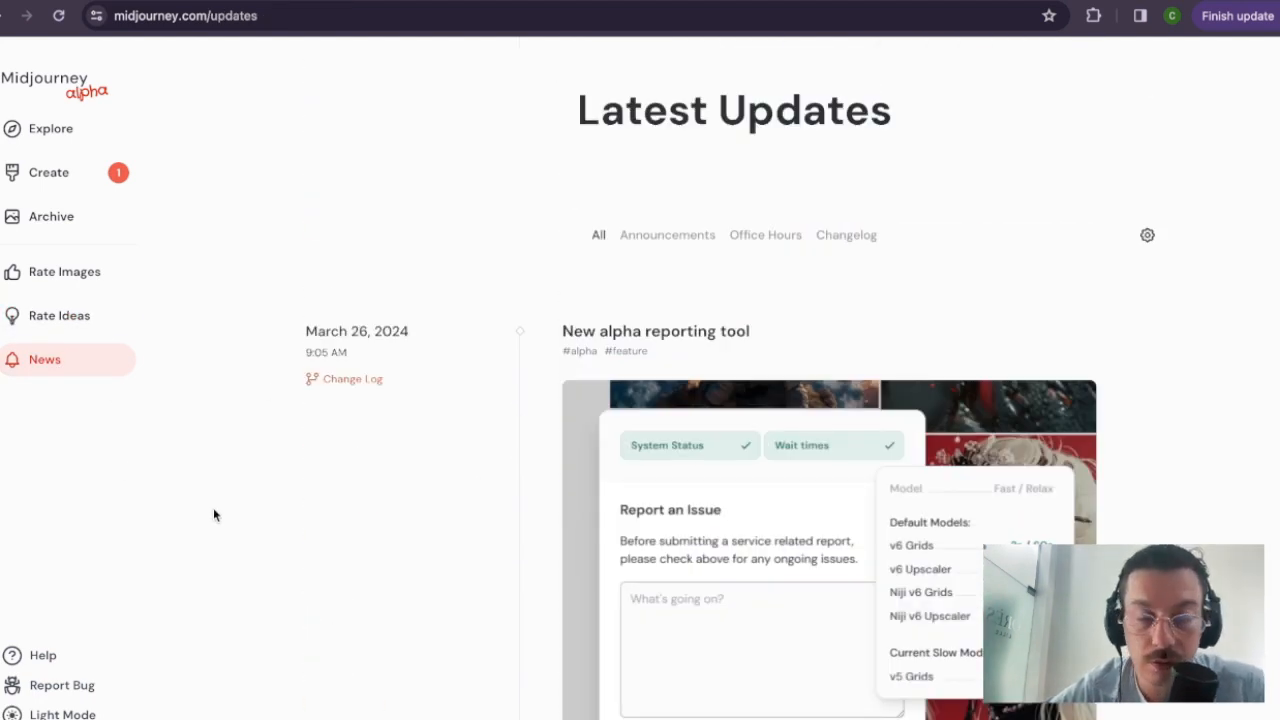
{"action": "scroll", "coordinate": [227, 512], "scroll_direction": "down", "scroll_amount": 2}
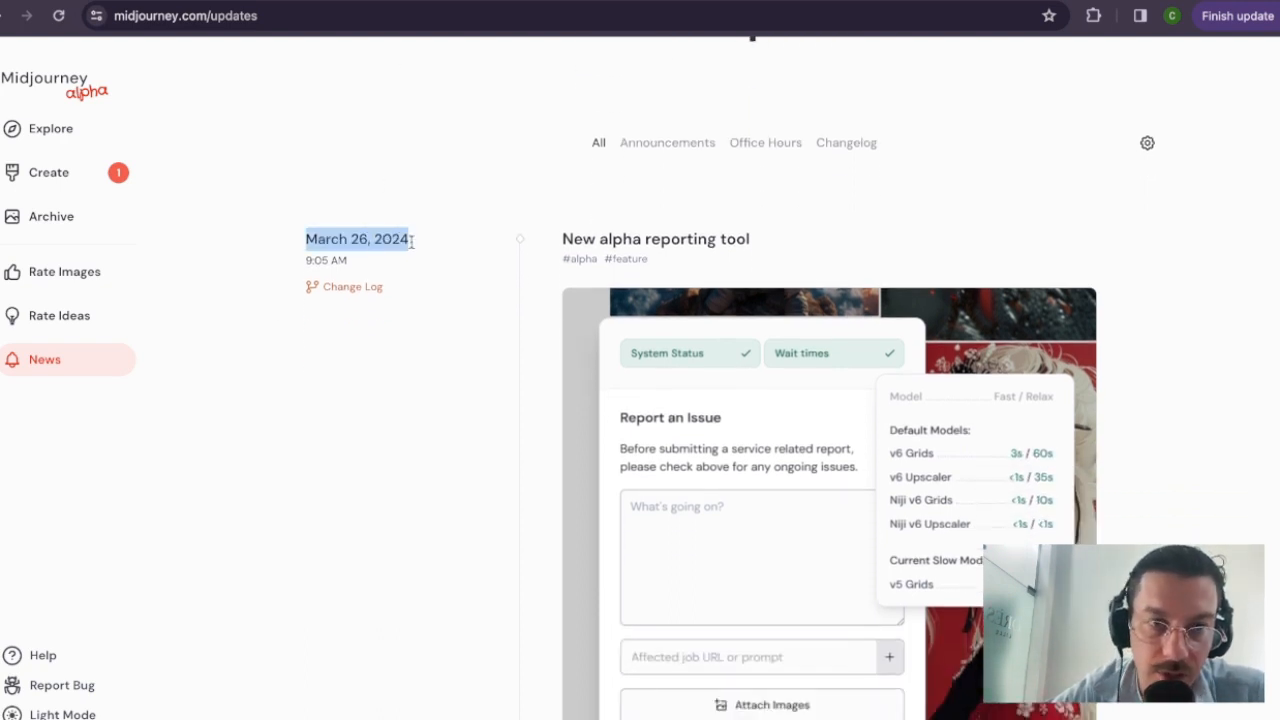
Step: Examine the March 26, 2024 update about the new alpha reporting tool, highlighting its date
{"action": "left_click_drag", "start_coordinate": [310, 238], "coordinate": [409, 241]}
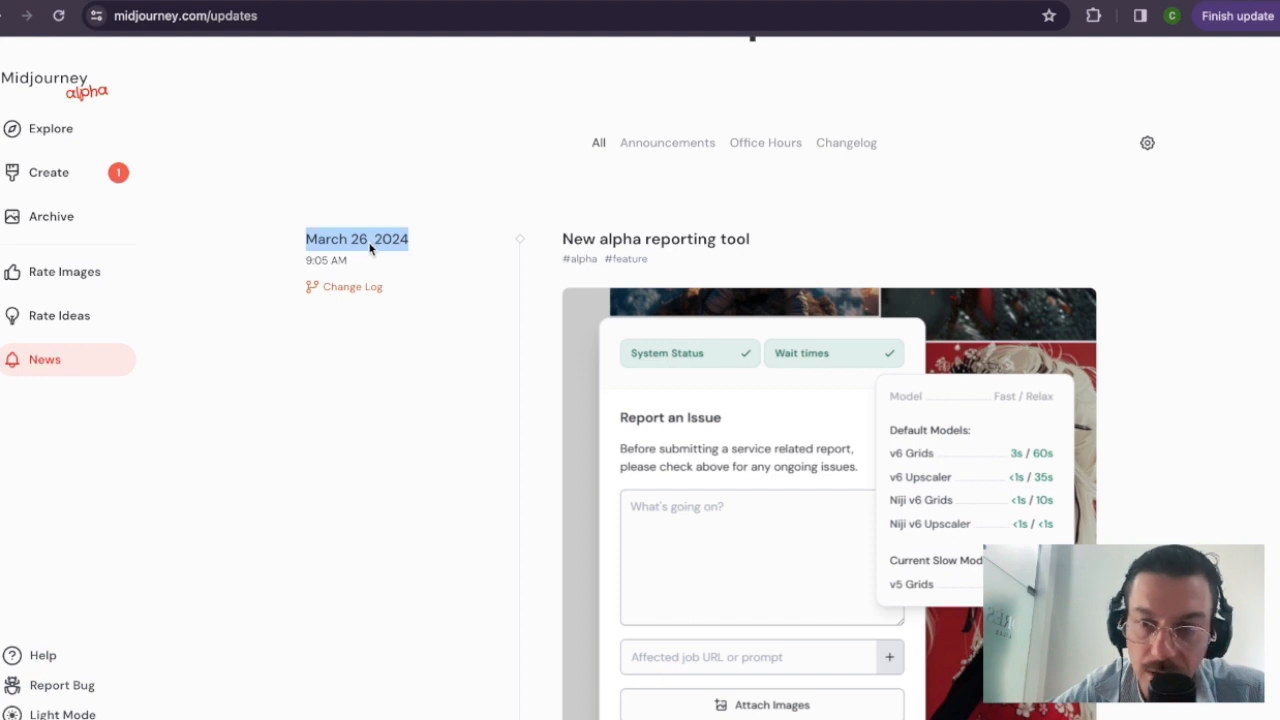
{"action": "left_click", "coordinate": [403, 349]}
{"action": "scroll", "coordinate": [404, 348], "scroll_direction": "down", "scroll_amount": 1}
{"action": "scroll", "coordinate": [403, 349], "scroll_direction": "down", "scroll_amount": 2}
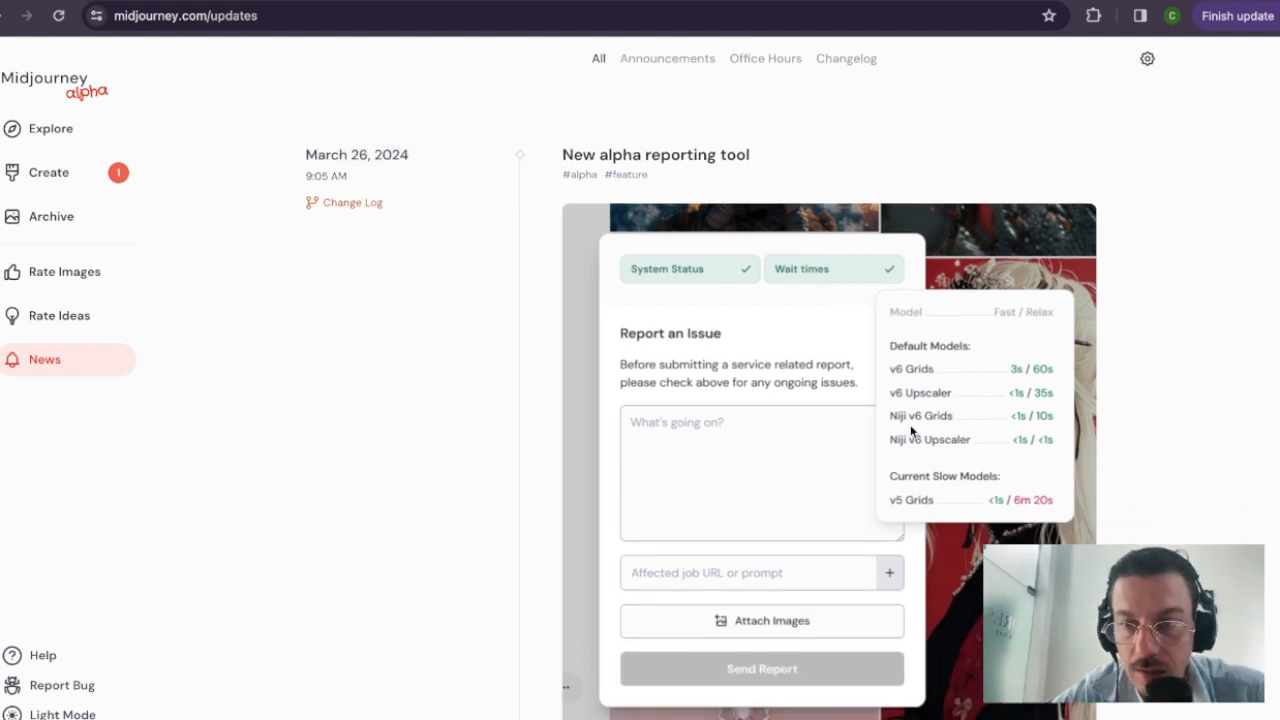
{"action": "scroll", "coordinate": [419, 557], "scroll_direction": "down", "scroll_amount": 1}
{"action": "scroll", "coordinate": [663, 120], "scroll_direction": "down", "scroll_amount": 5}
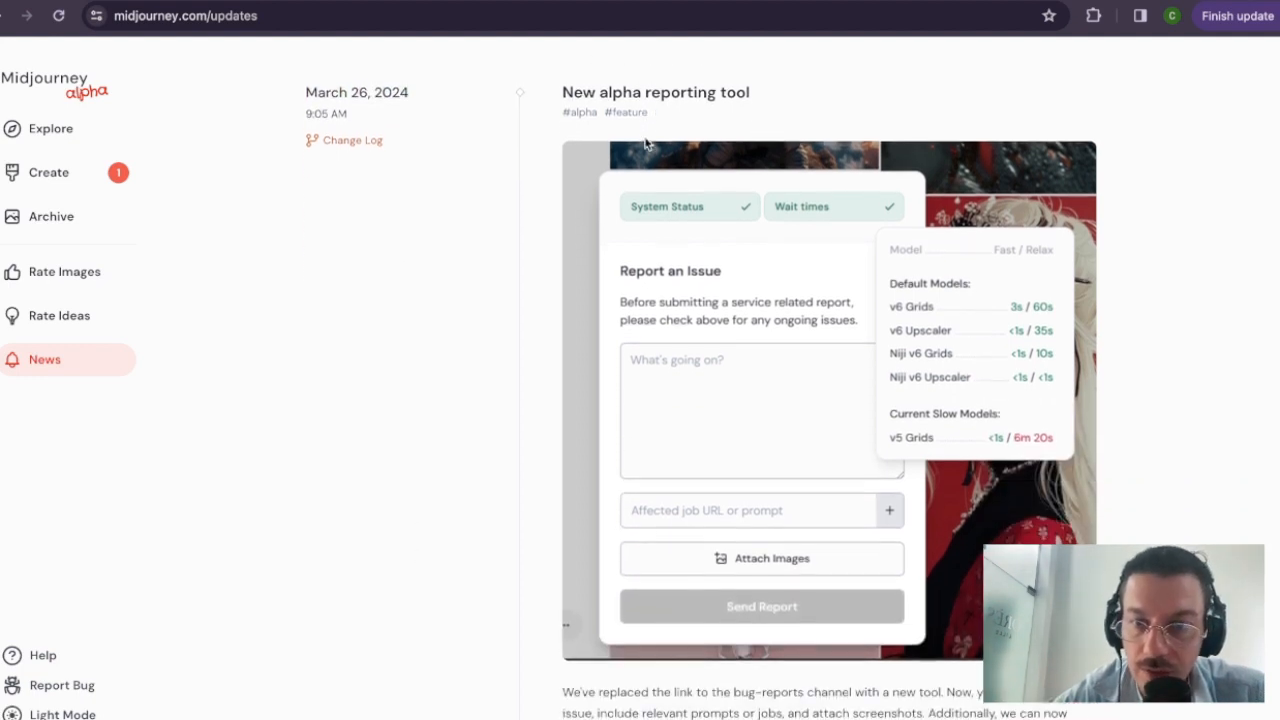
Step: Read the announcement on new style references and free GPU hours, focusing on the --sv 1 option
{"action": "scroll", "coordinate": [600, 450], "scroll_direction": "down", "scroll_amount": 4}
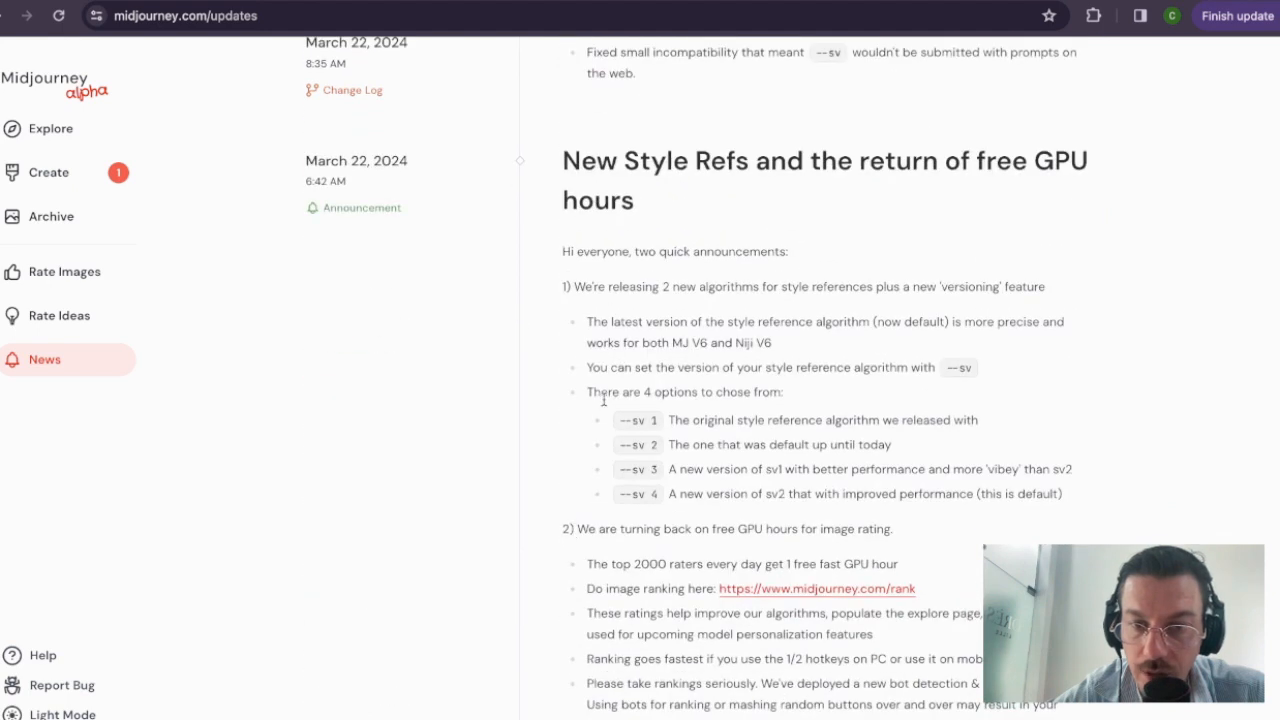
{"action": "left_click_drag", "start_coordinate": [617, 422], "coordinate": [673, 425]}
{"action": "left_click", "coordinate": [658, 425]}
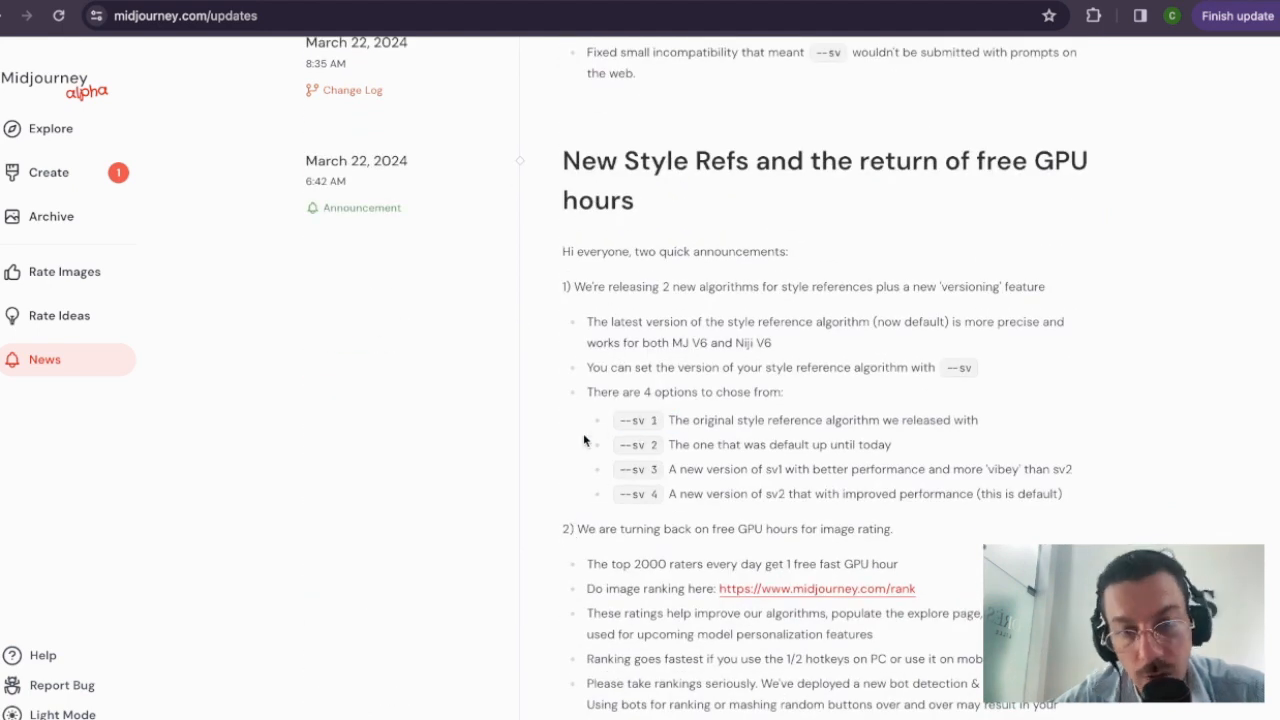
{"action": "scroll", "coordinate": [429, 423], "scroll_direction": "up", "scroll_amount": 10}
{"action": "scroll", "coordinate": [429, 423], "scroll_direction": "down", "scroll_amount": 10}
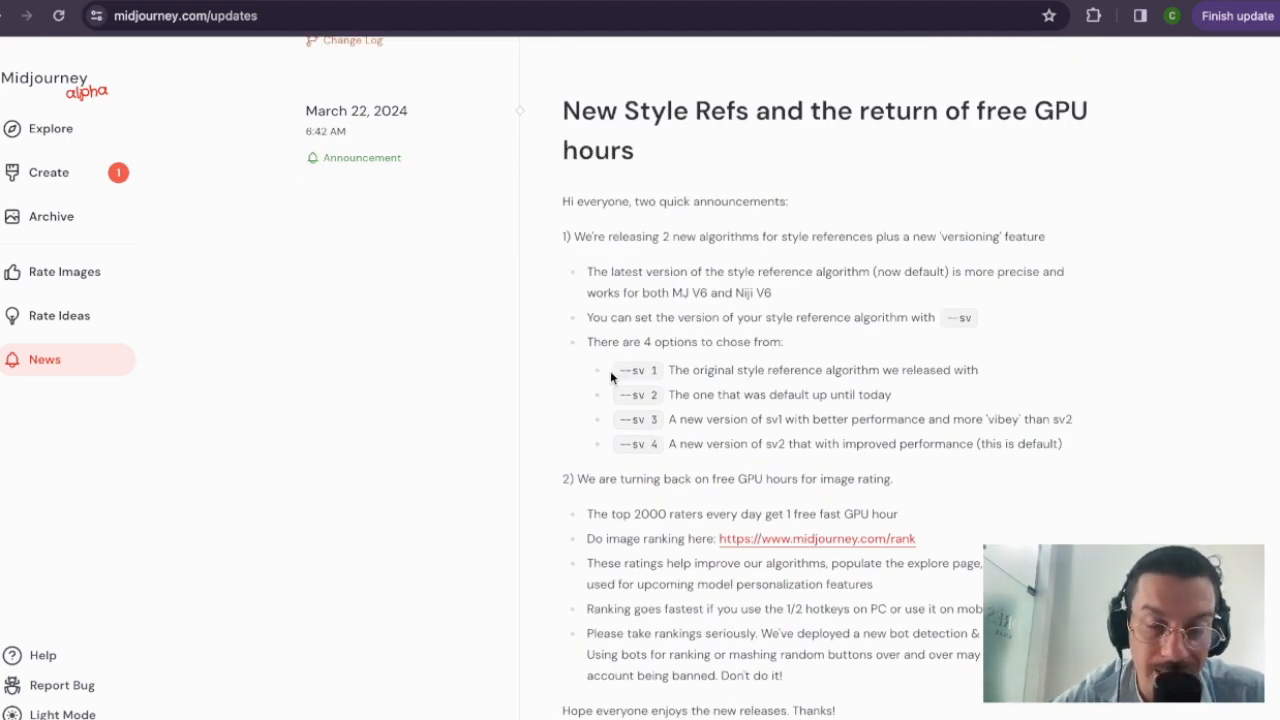
{"action": "left_click_drag", "start_coordinate": [610, 370], "coordinate": [660, 372]}
{"action": "left_click", "coordinate": [482, 535]}
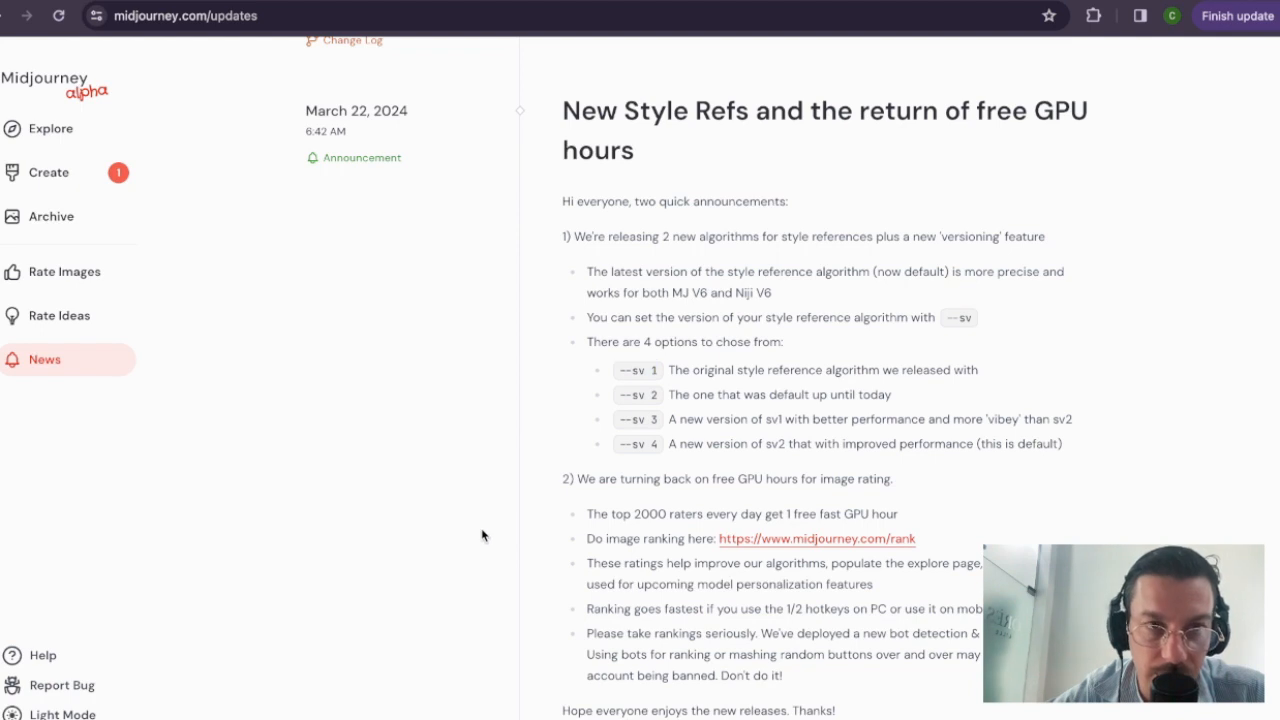
Step: Read the March 15, 2024 "Style Ref v2" announcement and compare its example images
{"action": "scroll", "coordinate": [482, 535], "scroll_direction": "down", "scroll_amount": 15}
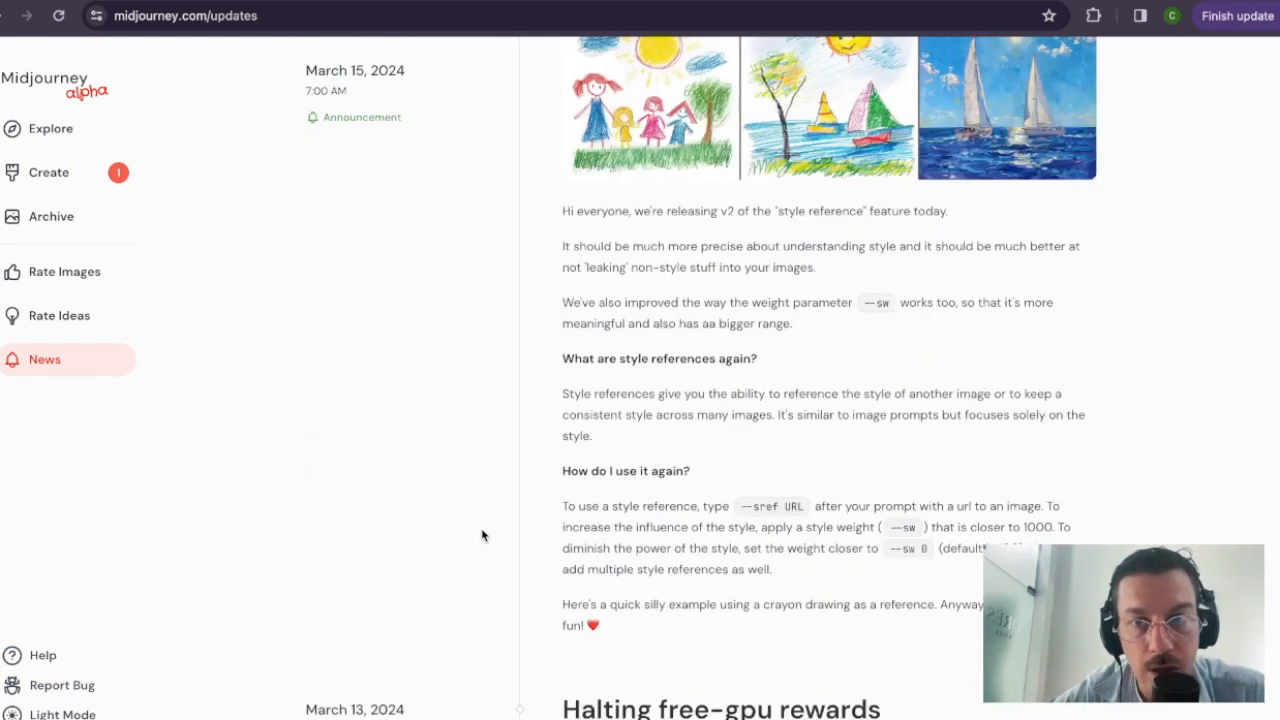
{"action": "scroll", "coordinate": [482, 535], "scroll_direction": "up", "scroll_amount": 3}
{"action": "scroll", "coordinate": [482, 535], "scroll_direction": "down", "scroll_amount": 2}
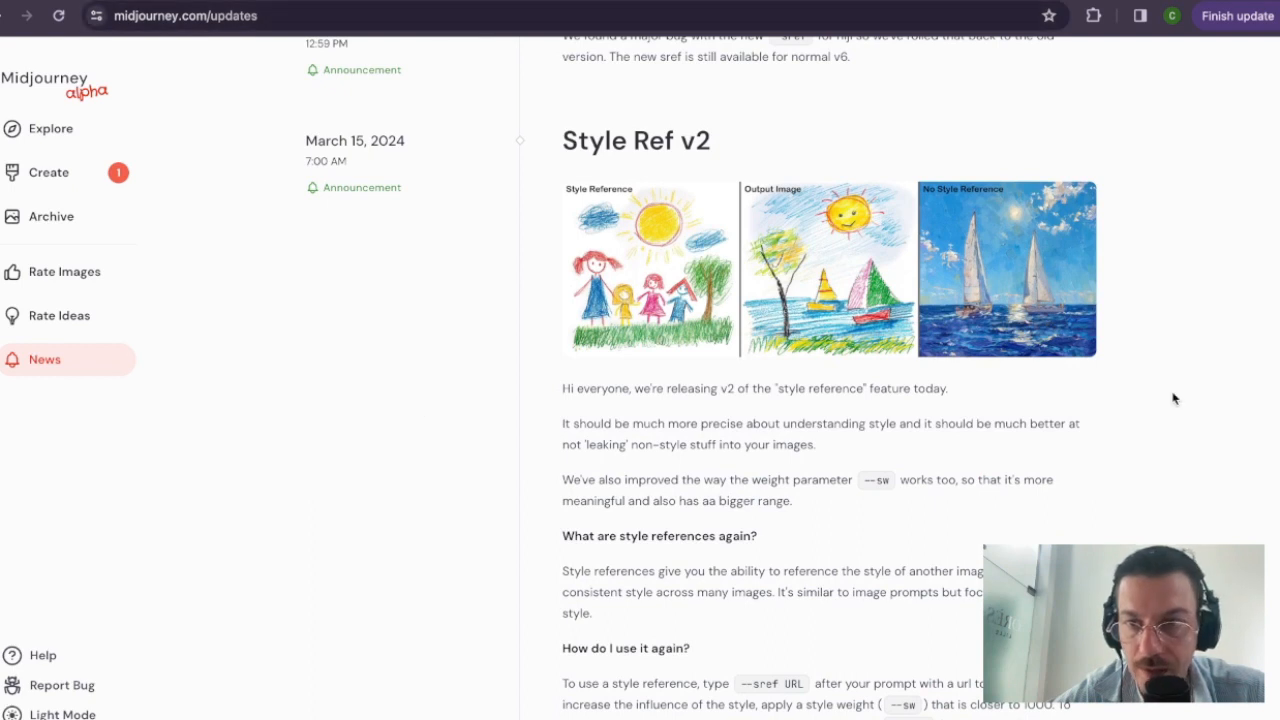
{"action": "scroll", "coordinate": [460, 523], "scroll_direction": "down", "scroll_amount": 4}
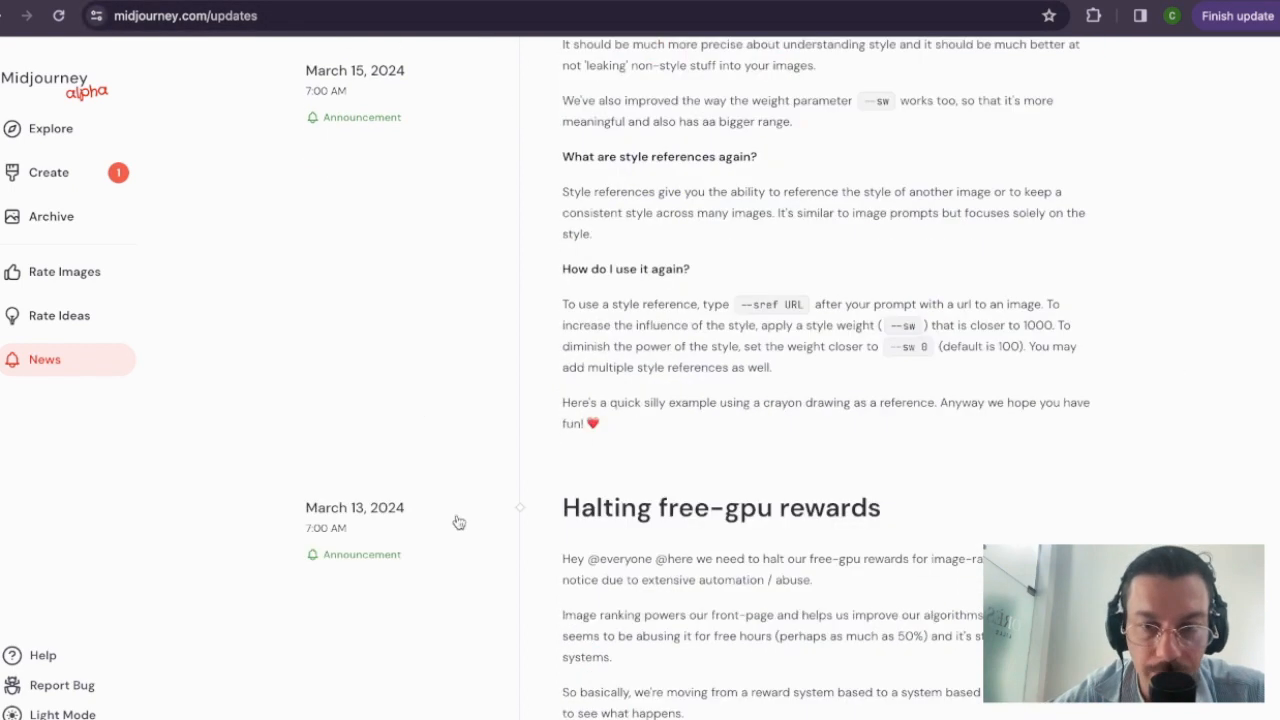
{"action": "scroll", "coordinate": [466, 500], "scroll_direction": "up", "scroll_amount": 5}
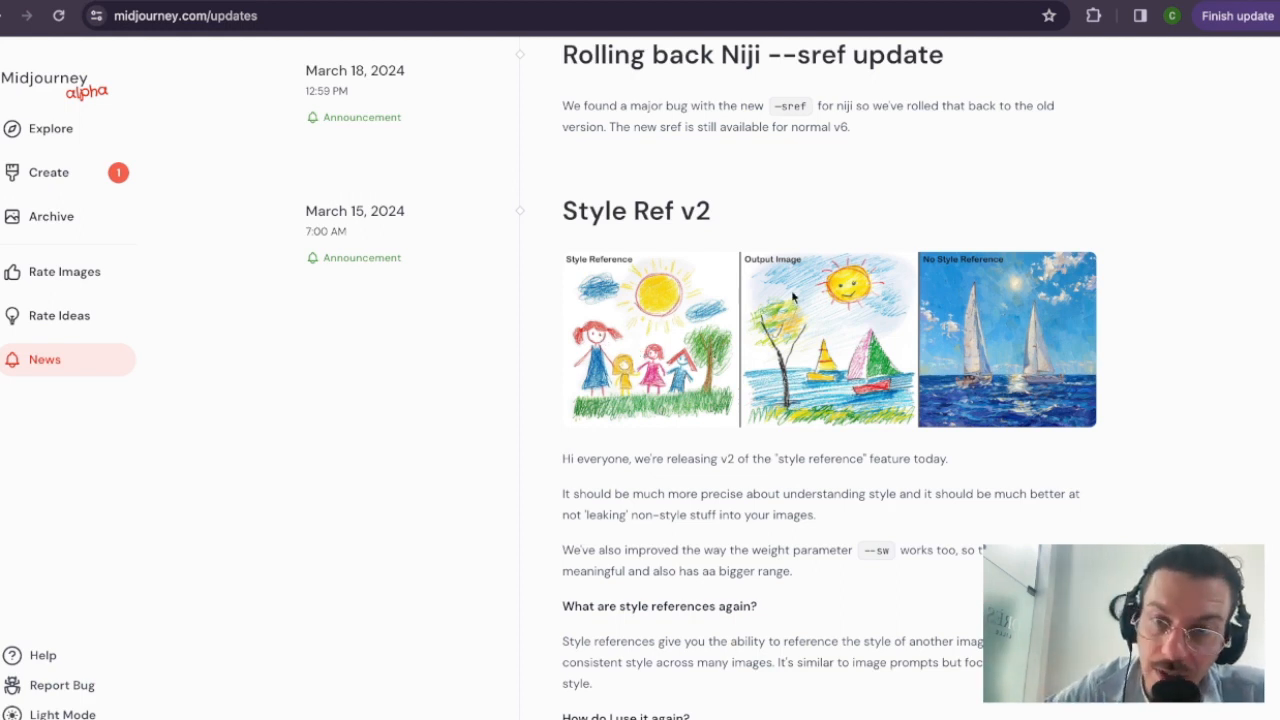
Step: Return to the created images and inspect the niji 6 cyber dog results enlarged, then close the viewer
{"action": "left_click", "coordinate": [40, 184]}
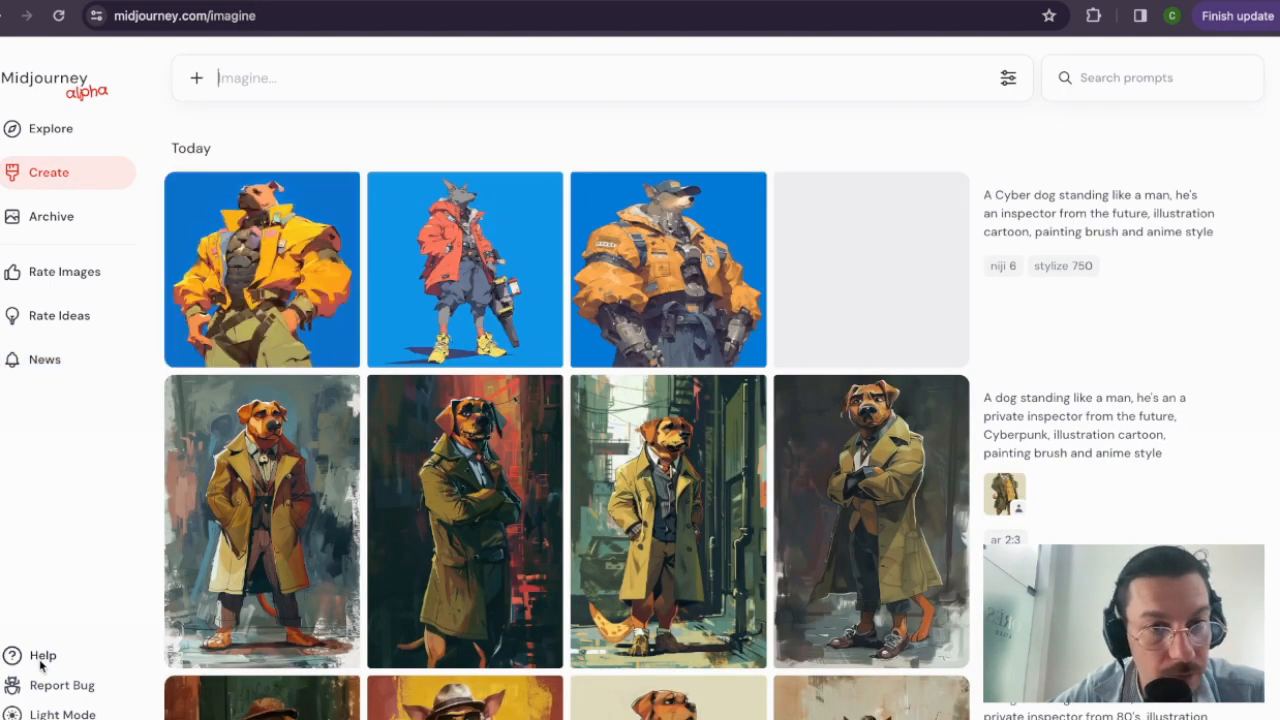
{"action": "left_click", "coordinate": [253, 247]}
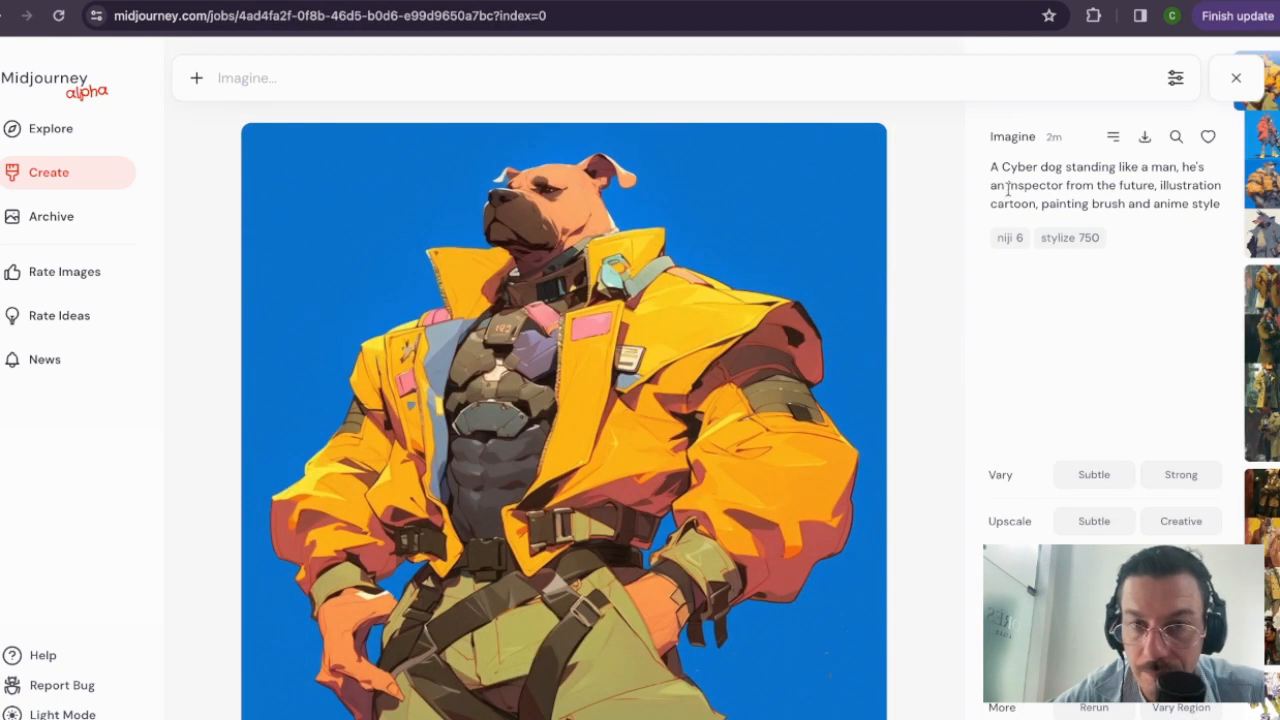
{"action": "key", "text": "Right"}
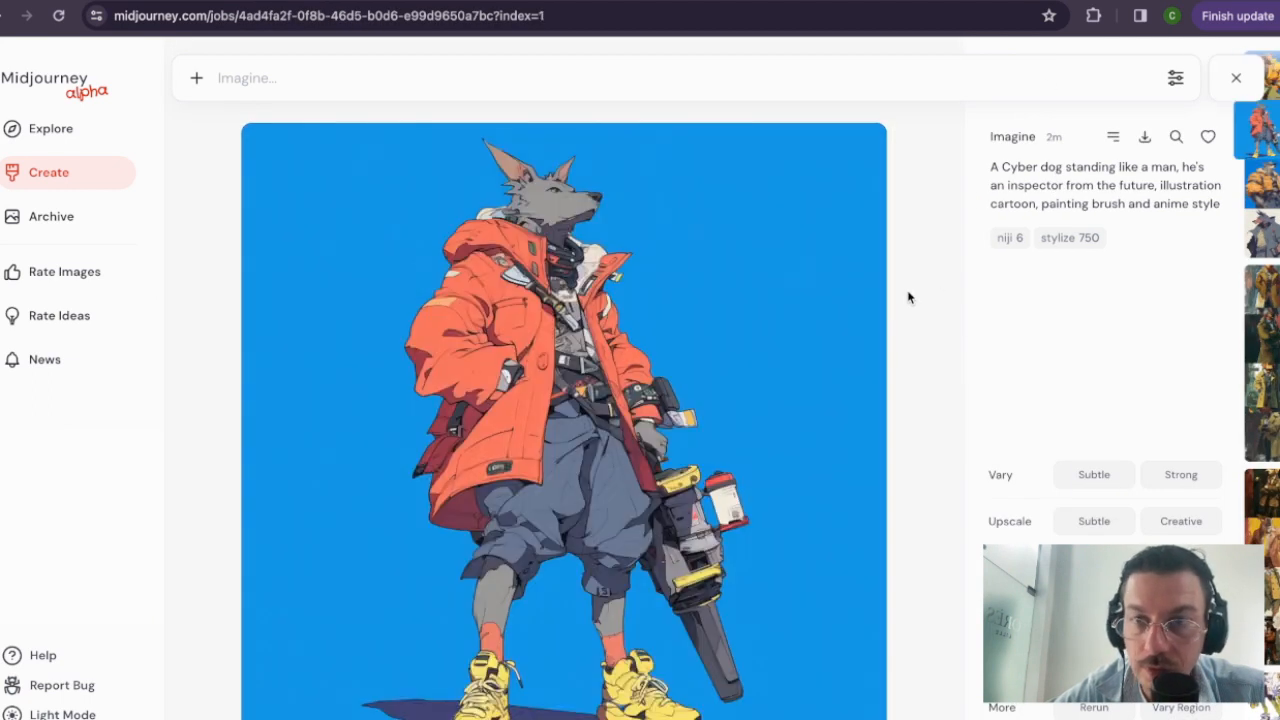
{"action": "key", "text": "Right"}
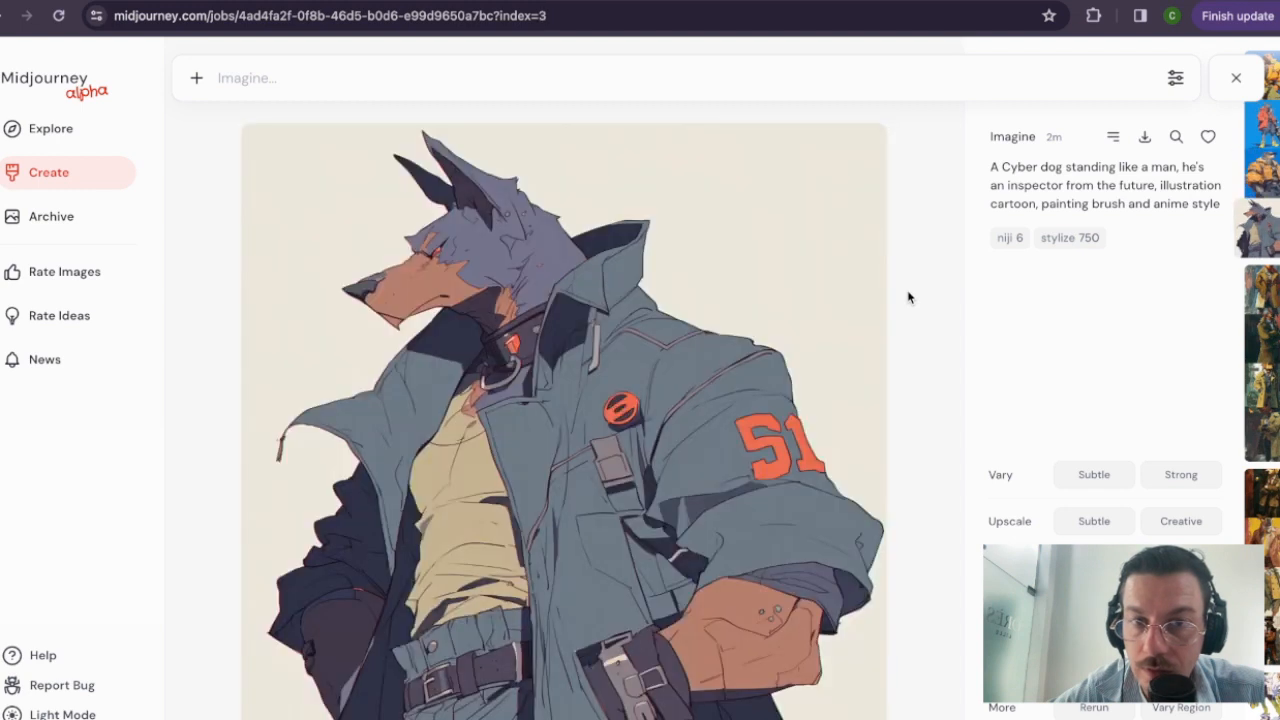
{"action": "key", "text": "Left"}
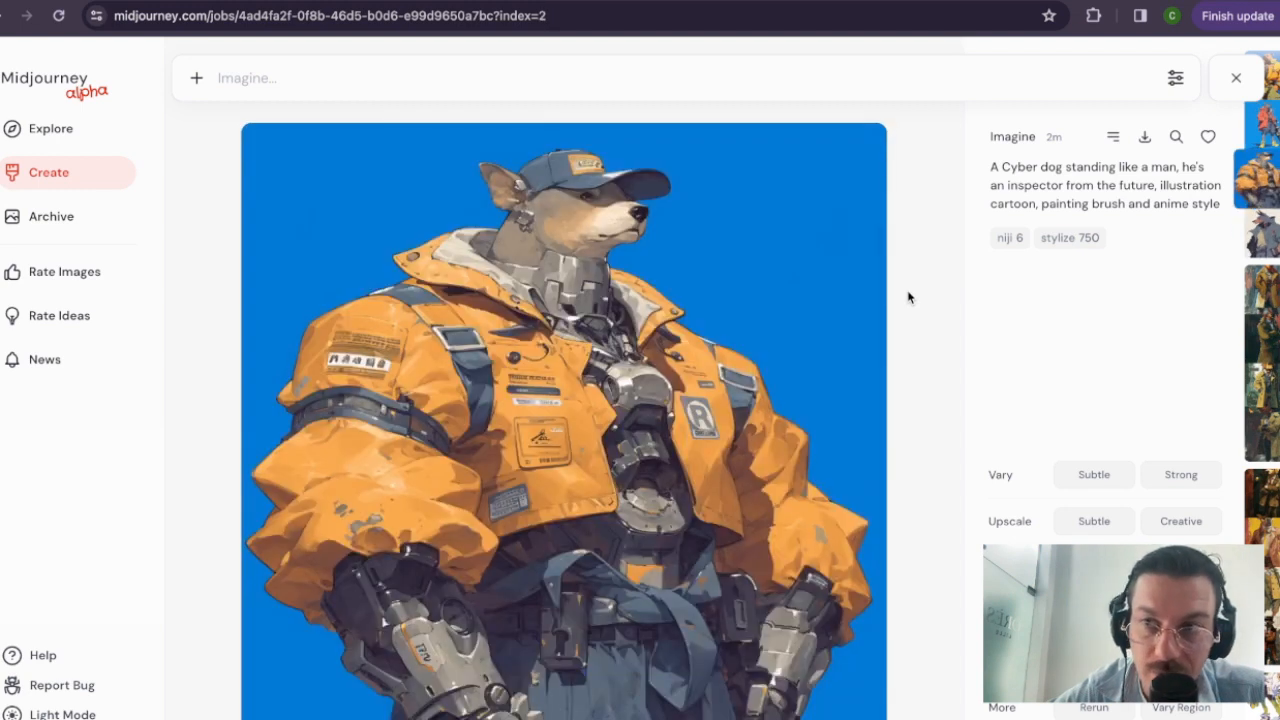
{"action": "key", "text": "Left"}
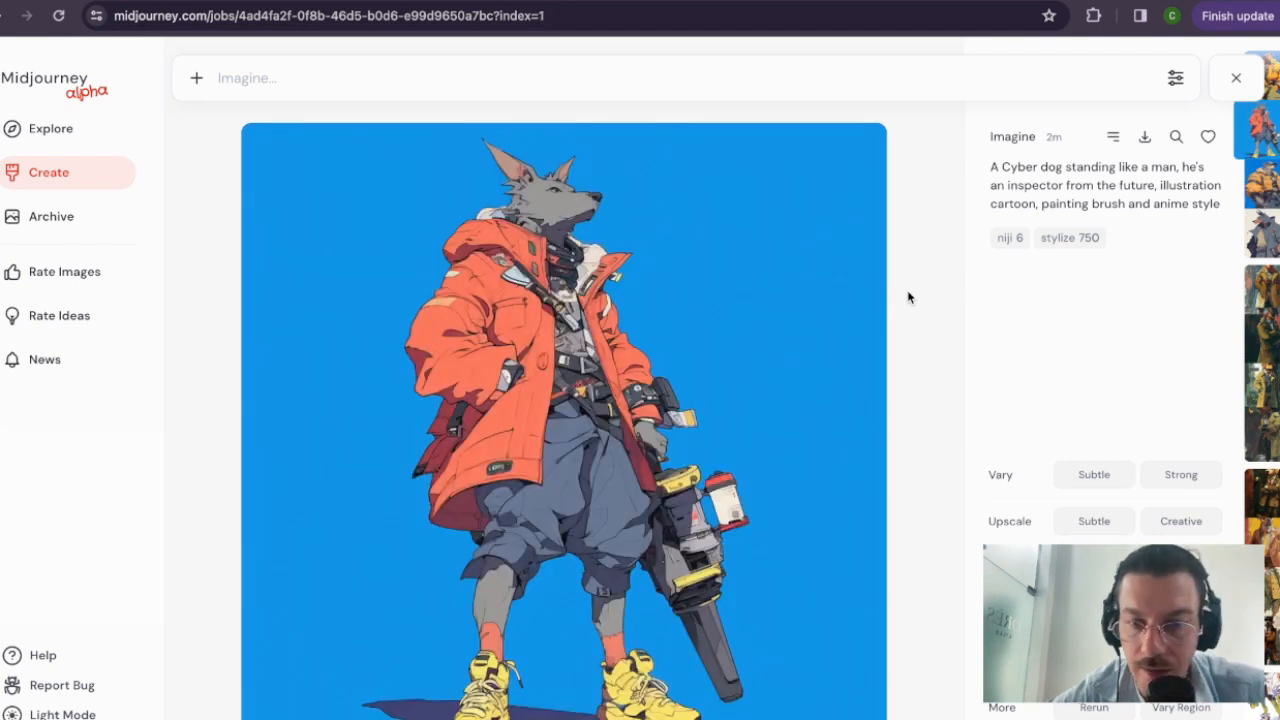
{"action": "key", "text": "Left"}
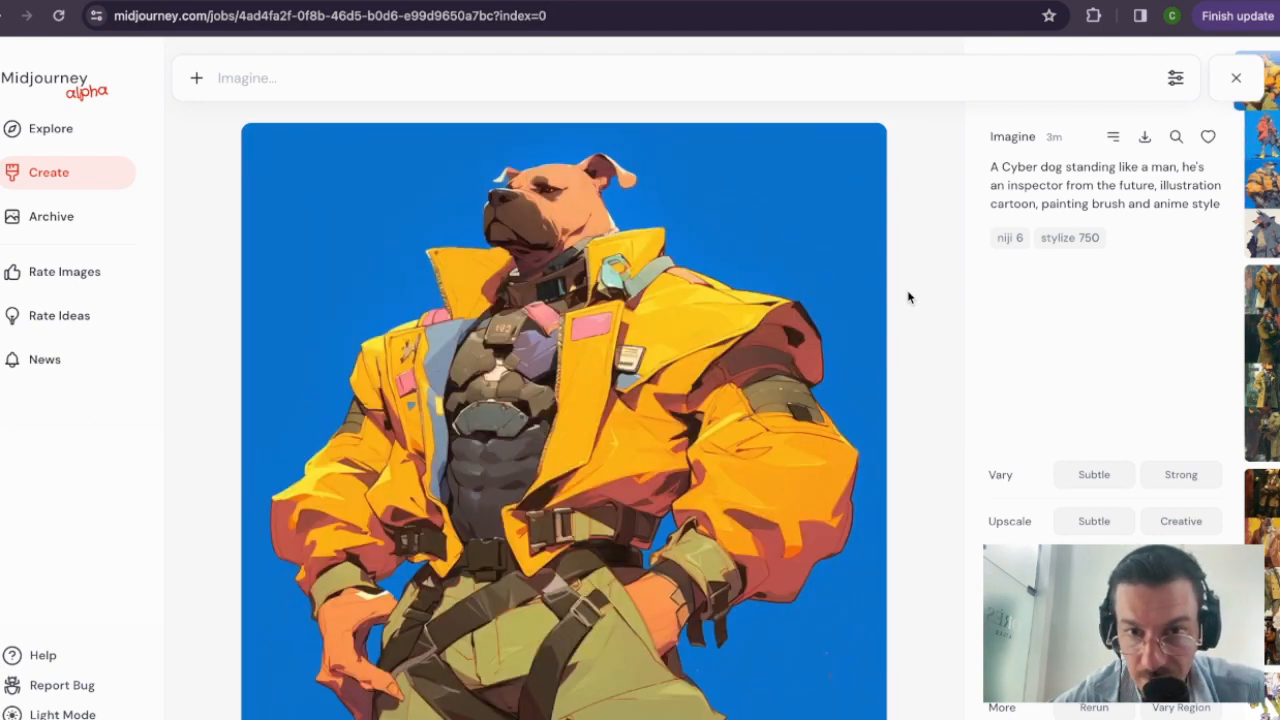
{"action": "key", "text": "Right"}
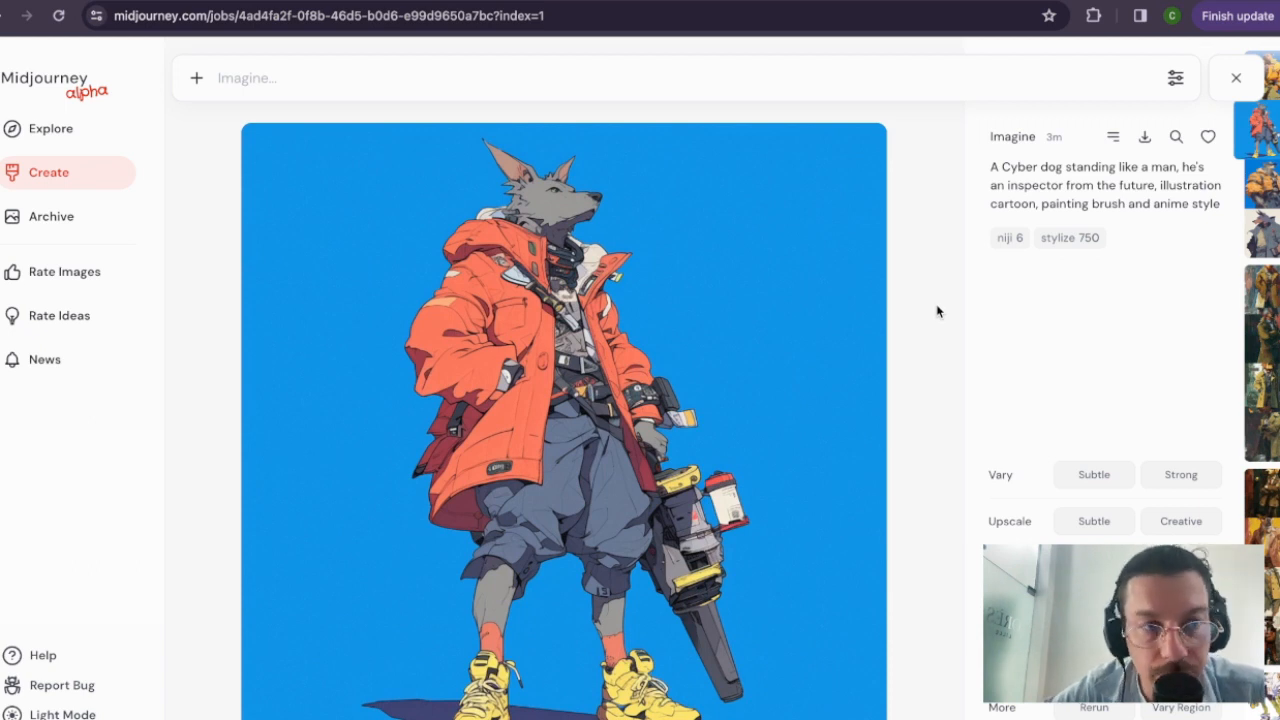
{"action": "key", "text": "Escape"}
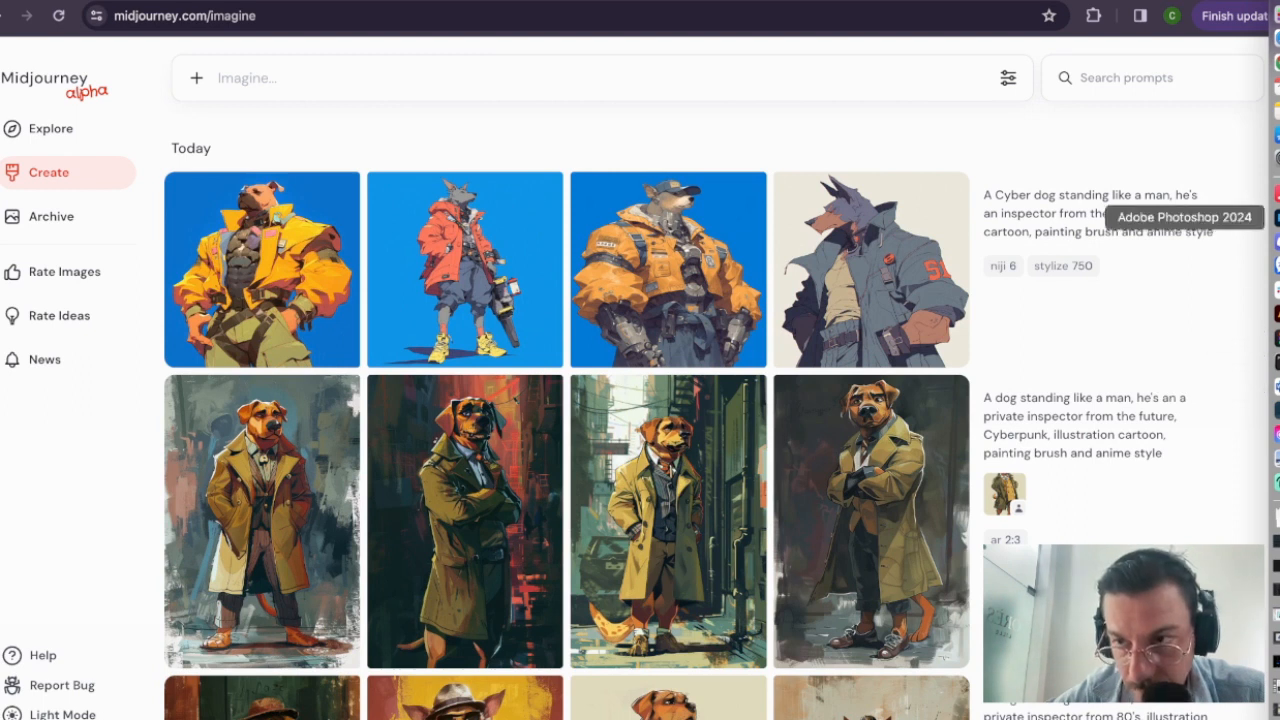
Step: Switch to Discord and examine the Pepe the frog street cyborg image grids in the Midjourney Bot conversation
{"action": "left_click", "coordinate": [1276, 244]}
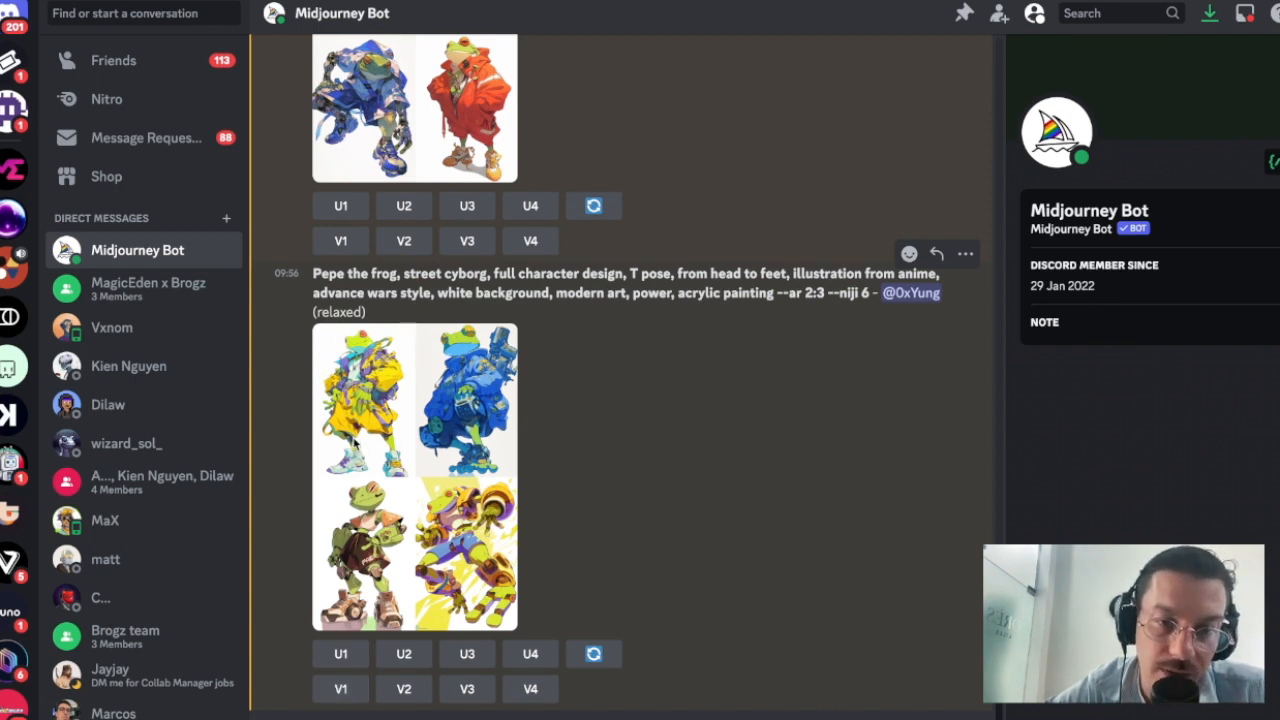
{"action": "scroll", "coordinate": [378, 478], "scroll_direction": "up", "scroll_amount": 2}
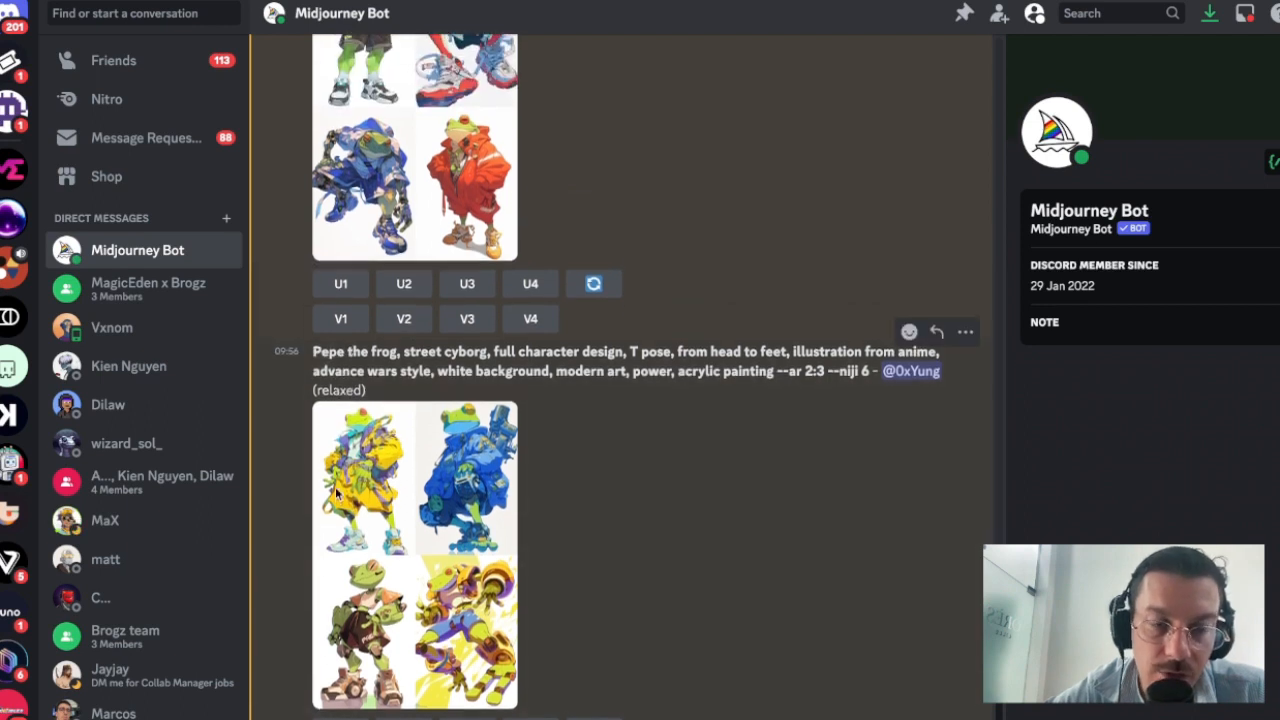
{"action": "scroll", "coordinate": [378, 480], "scroll_direction": "down", "scroll_amount": 2}
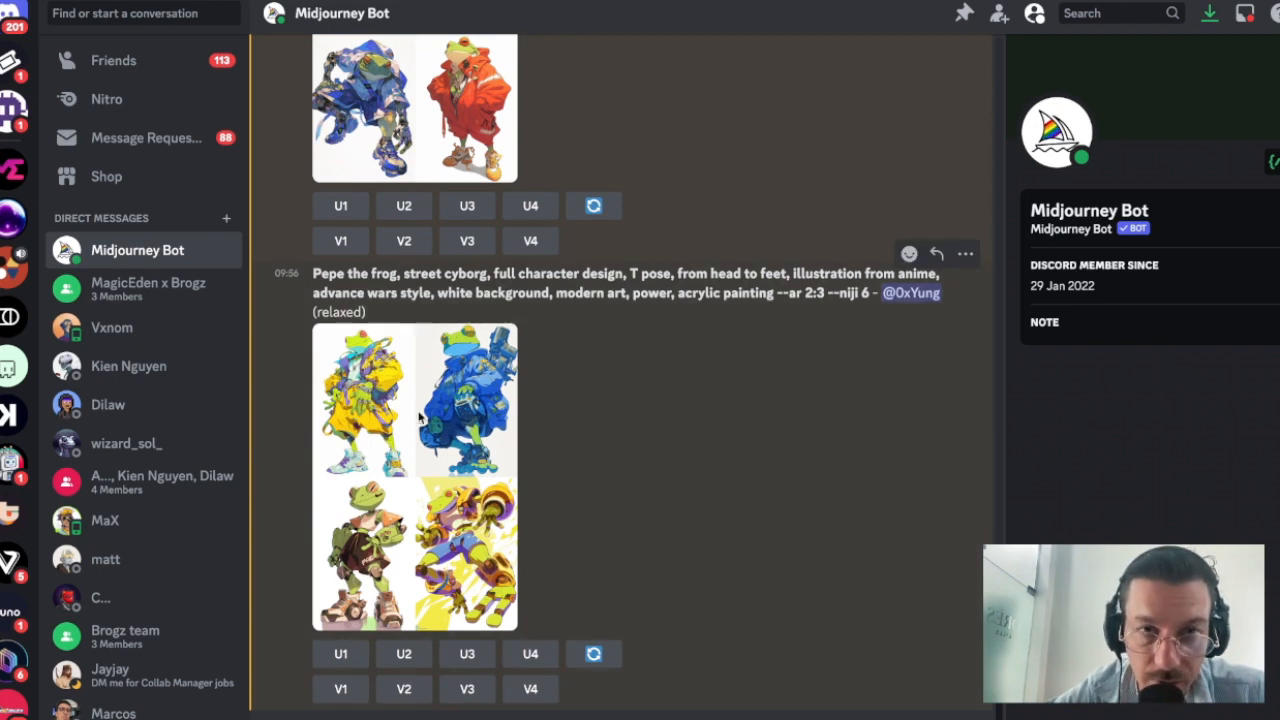
{"action": "scroll", "coordinate": [420, 418], "scroll_direction": "up", "scroll_amount": 5}
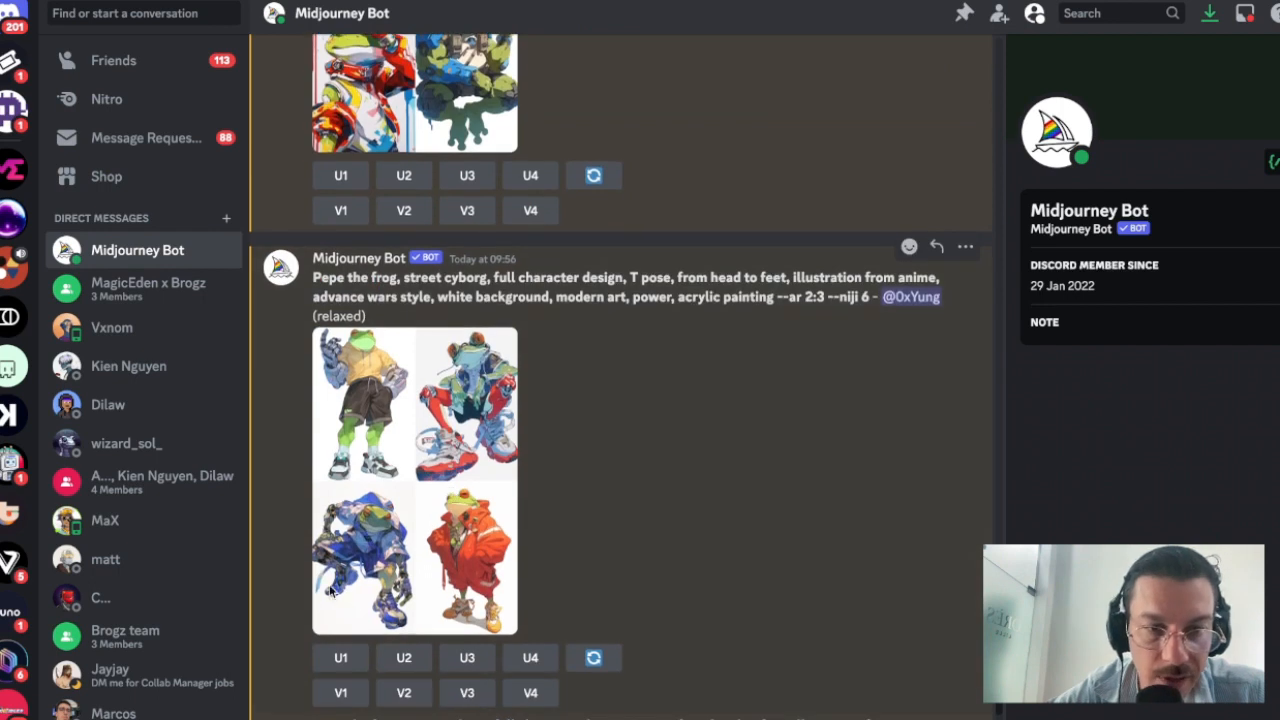
Step: Upscale the first image of the frog grid with the yellow hoodie character and view the result enlarged
{"action": "left_click", "coordinate": [340, 657]}
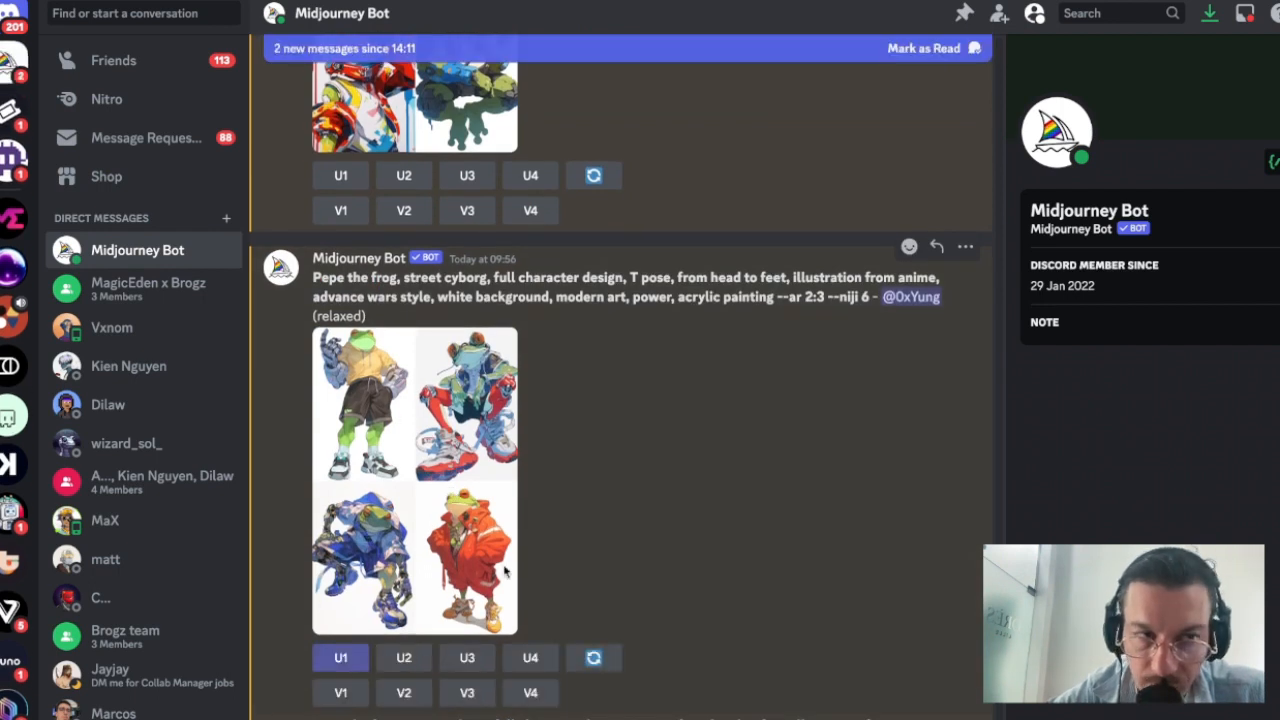
{"action": "scroll", "coordinate": [505, 570], "scroll_direction": "down", "scroll_amount": 6}
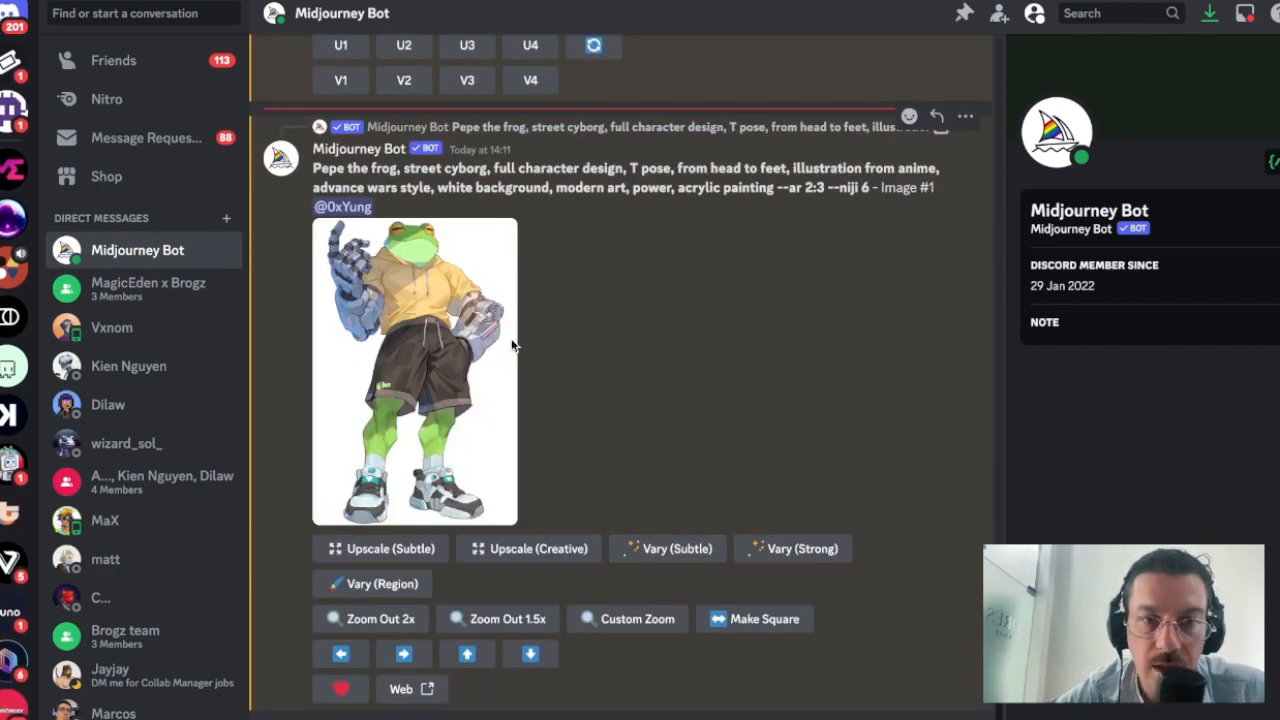
{"action": "left_click", "coordinate": [478, 375]}
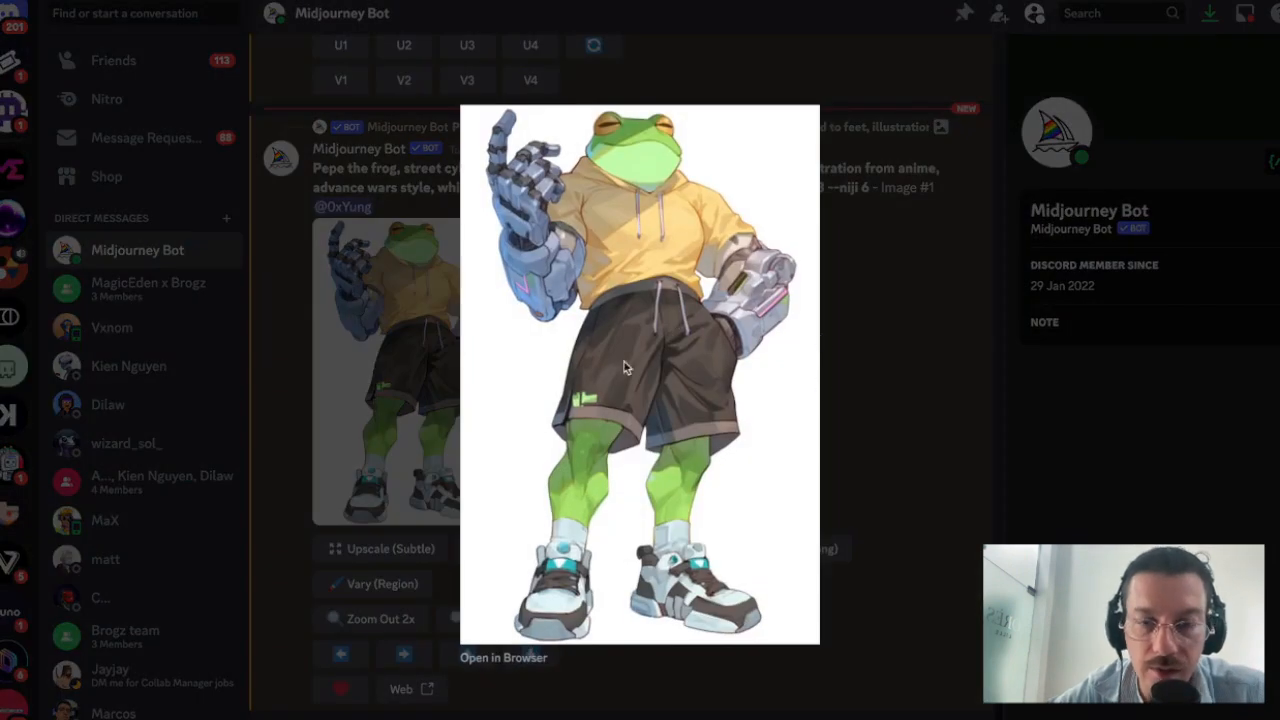
{"action": "left_click", "coordinate": [950, 441]}
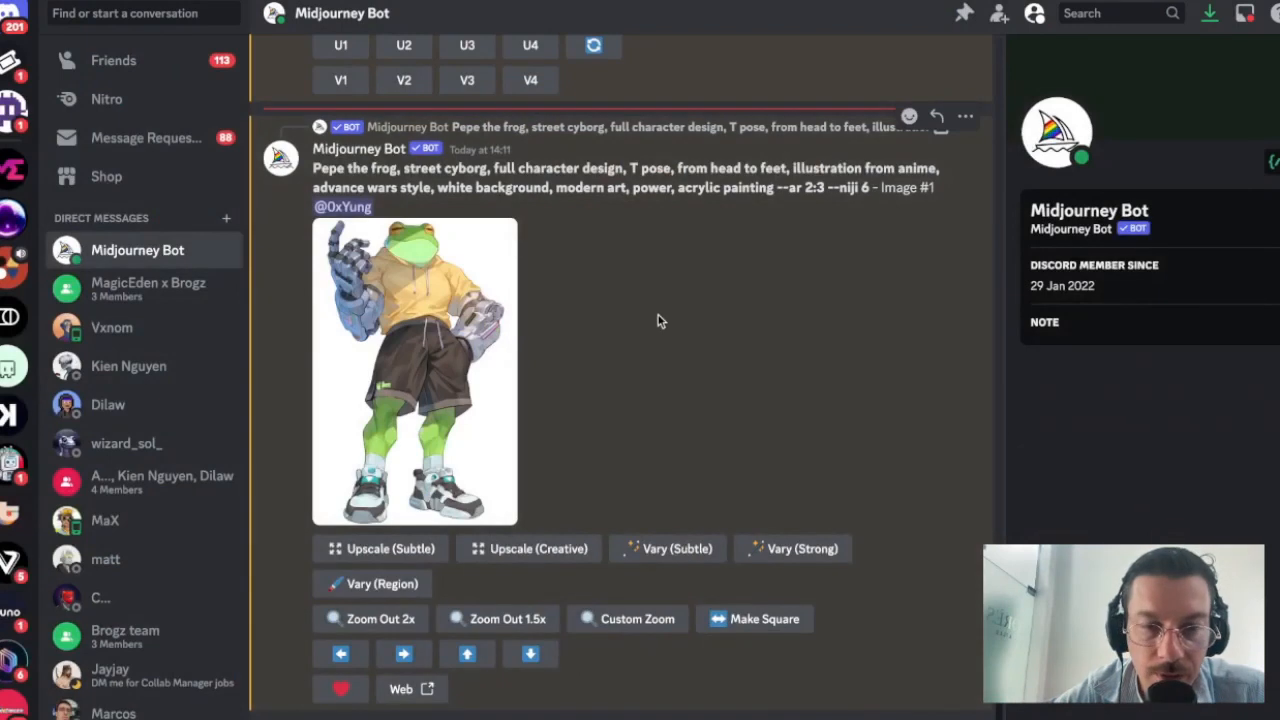
Step: Go back to the earlier Pepe the frog grids and review their images and prompt text
{"action": "scroll", "coordinate": [517, 363], "scroll_direction": "up", "scroll_amount": 2}
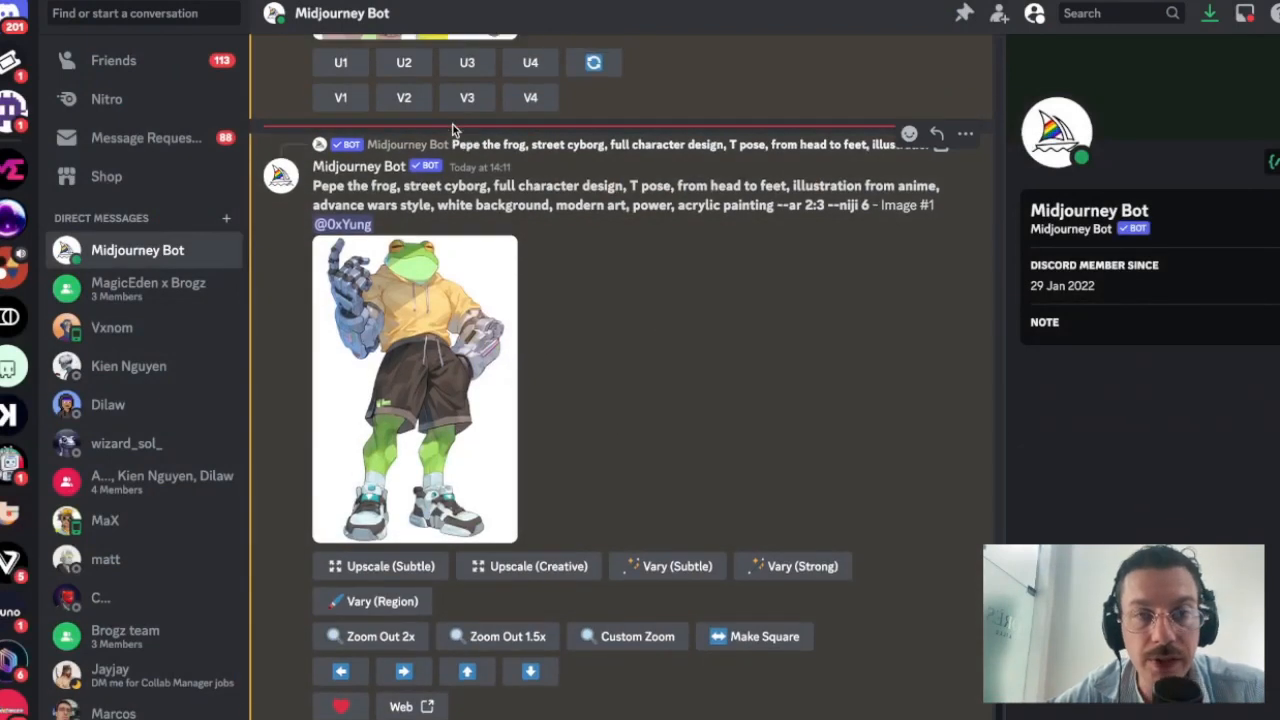
{"action": "scroll", "coordinate": [338, 160], "scroll_direction": "up", "scroll_amount": 6}
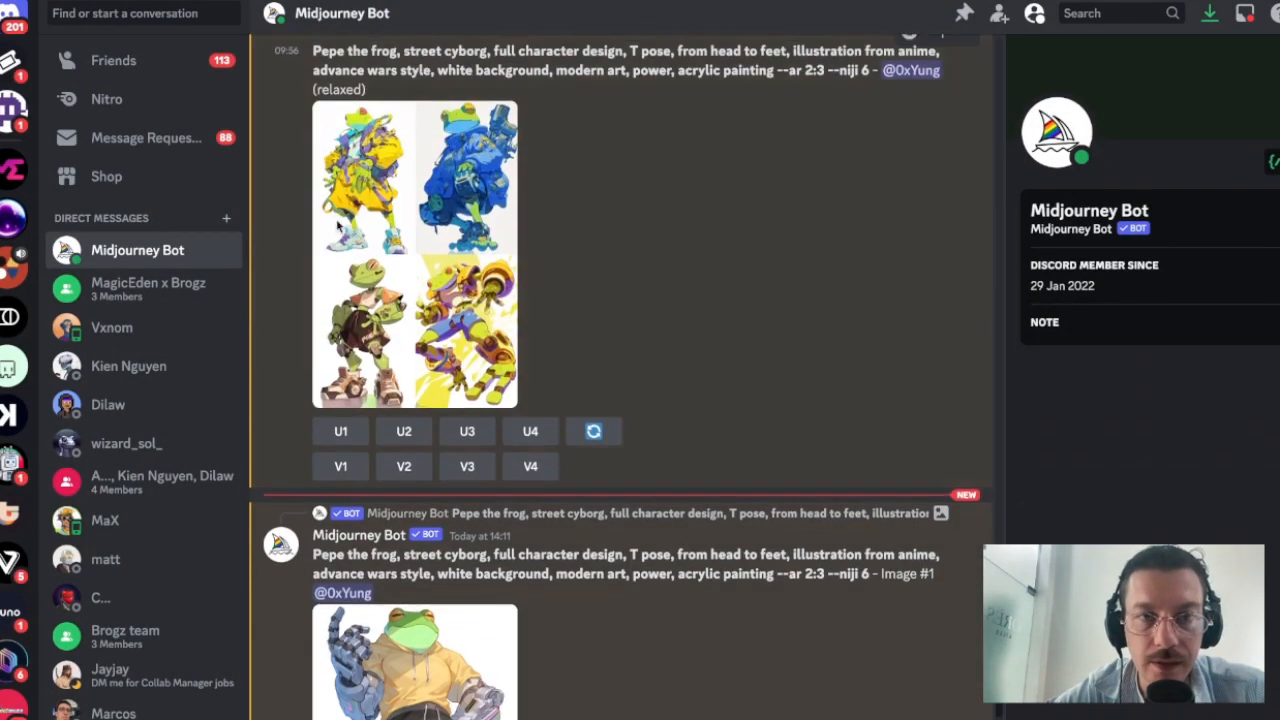
{"action": "scroll", "coordinate": [308, 530], "scroll_direction": "up", "scroll_amount": 6}
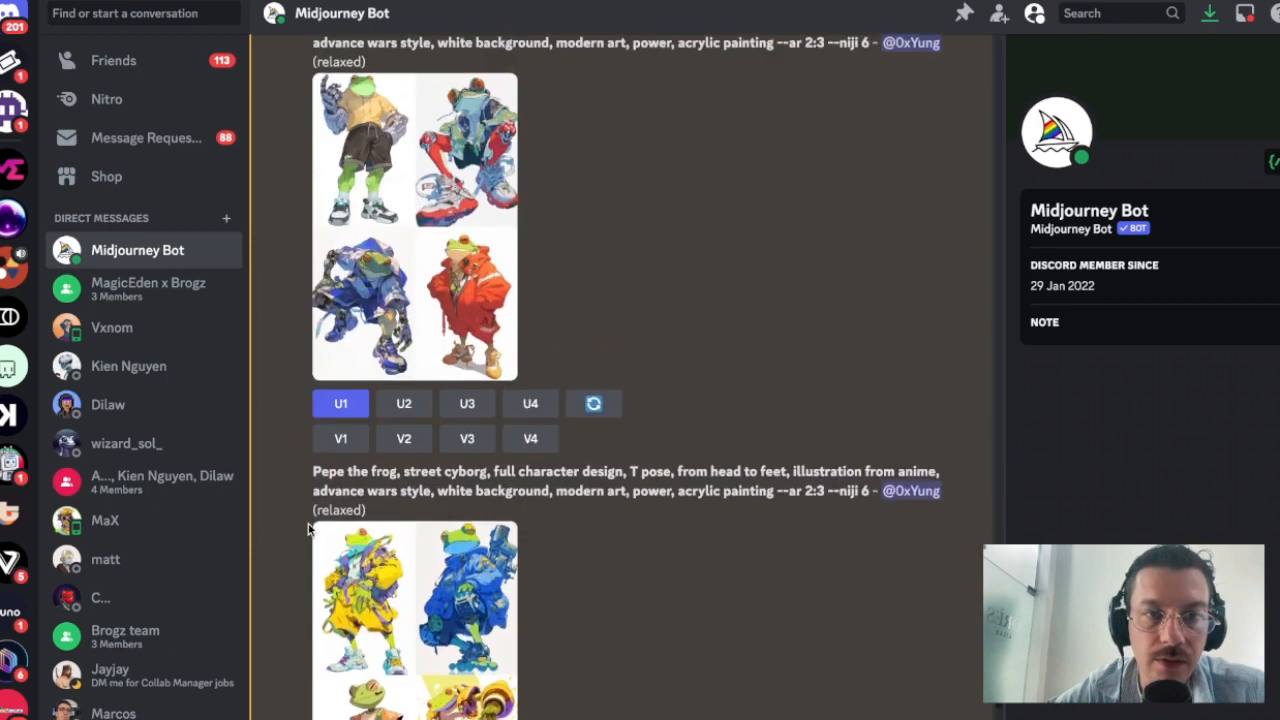
Step: Generate variations of the first image in the yellow-hoodie frog grid, submitting the remix prompt unchanged
{"action": "left_click", "coordinate": [340, 438]}
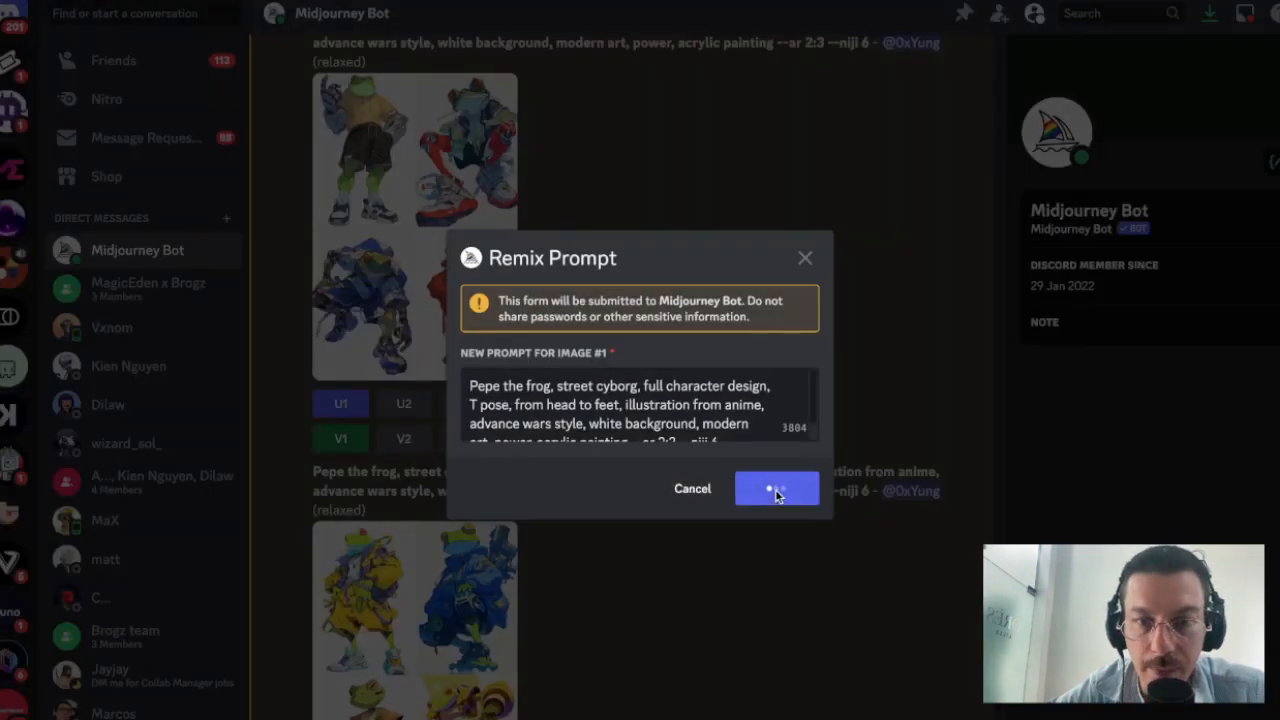
{"action": "left_click", "coordinate": [770, 489]}
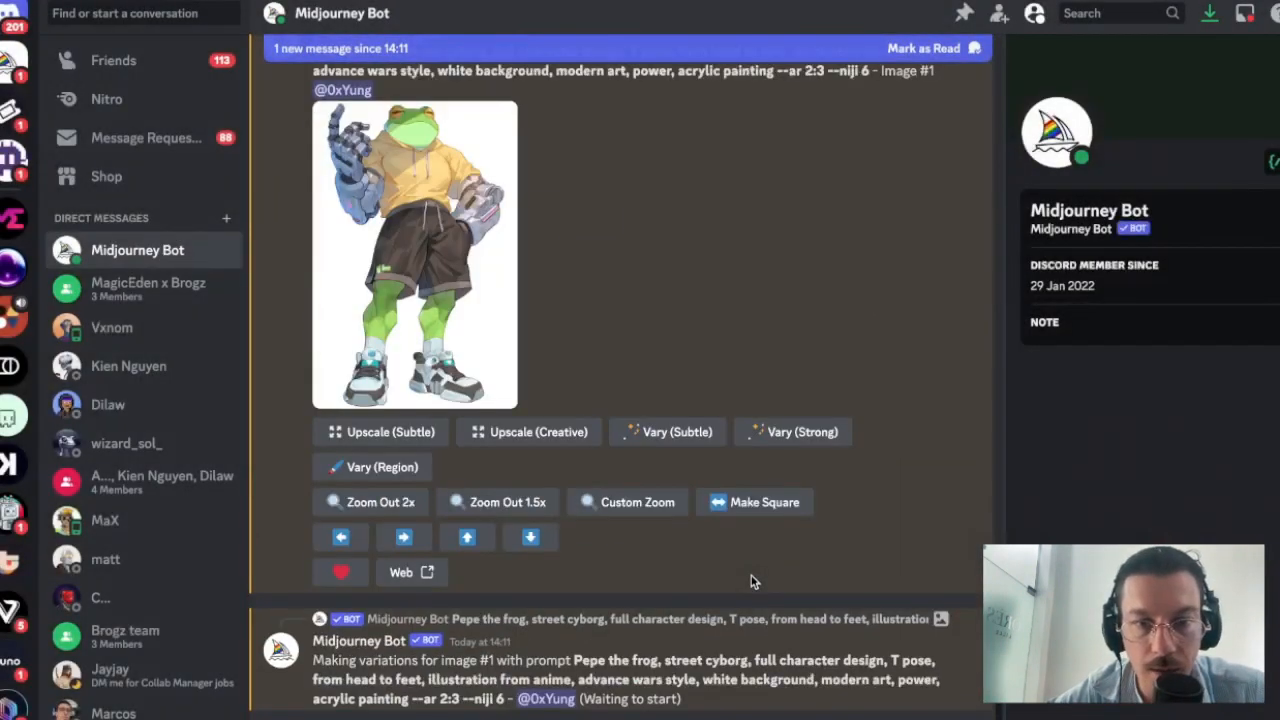
Step: View the upscaled yellow-hoodie frog enlarged, close the preview, and run a subtle upscale on the image
{"action": "scroll", "coordinate": [740, 240], "scroll_direction": "up", "scroll_amount": 1}
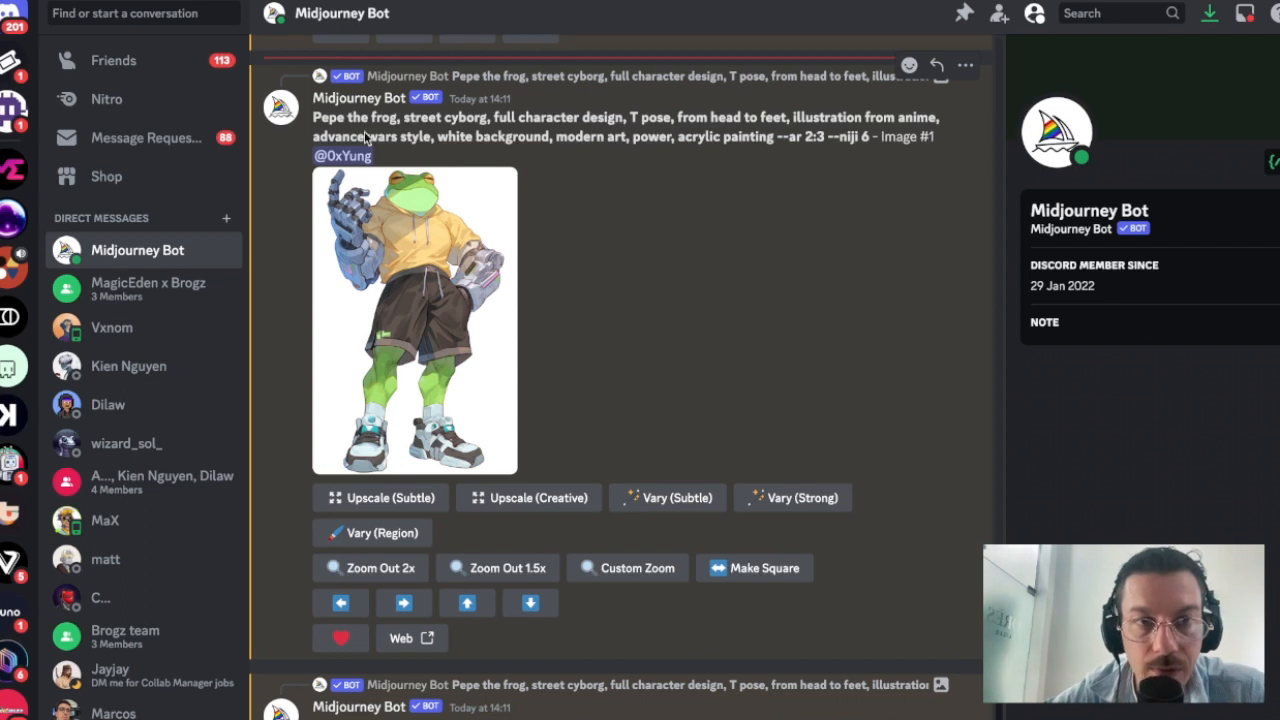
{"action": "left_click", "coordinate": [428, 204]}
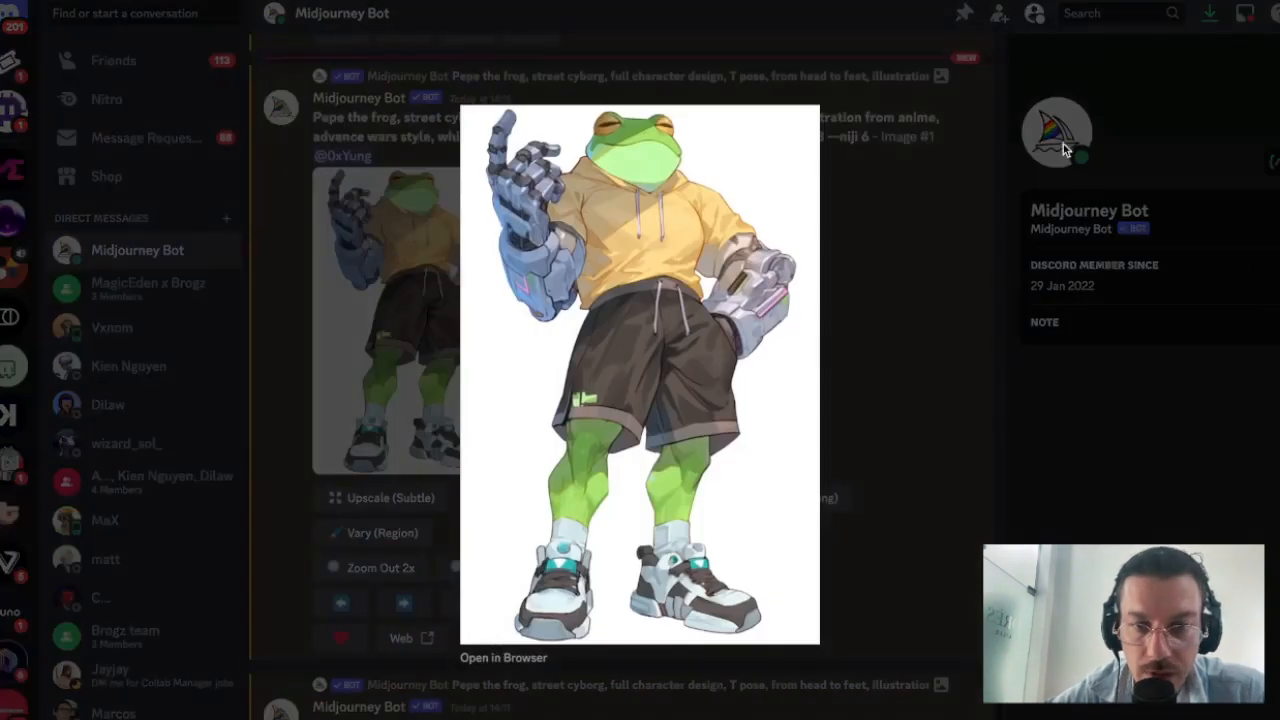
{"action": "left_click", "coordinate": [852, 373]}
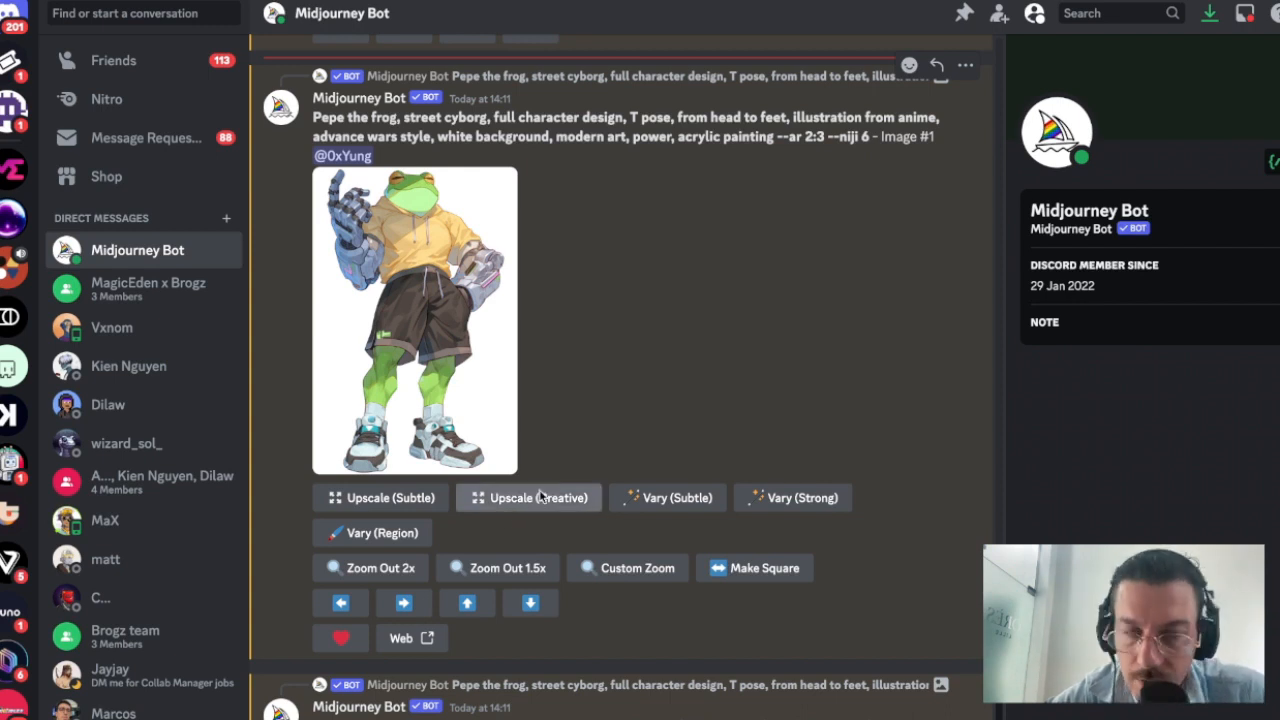
{"action": "left_click", "coordinate": [465, 363]}
{"action": "left_click", "coordinate": [457, 366]}
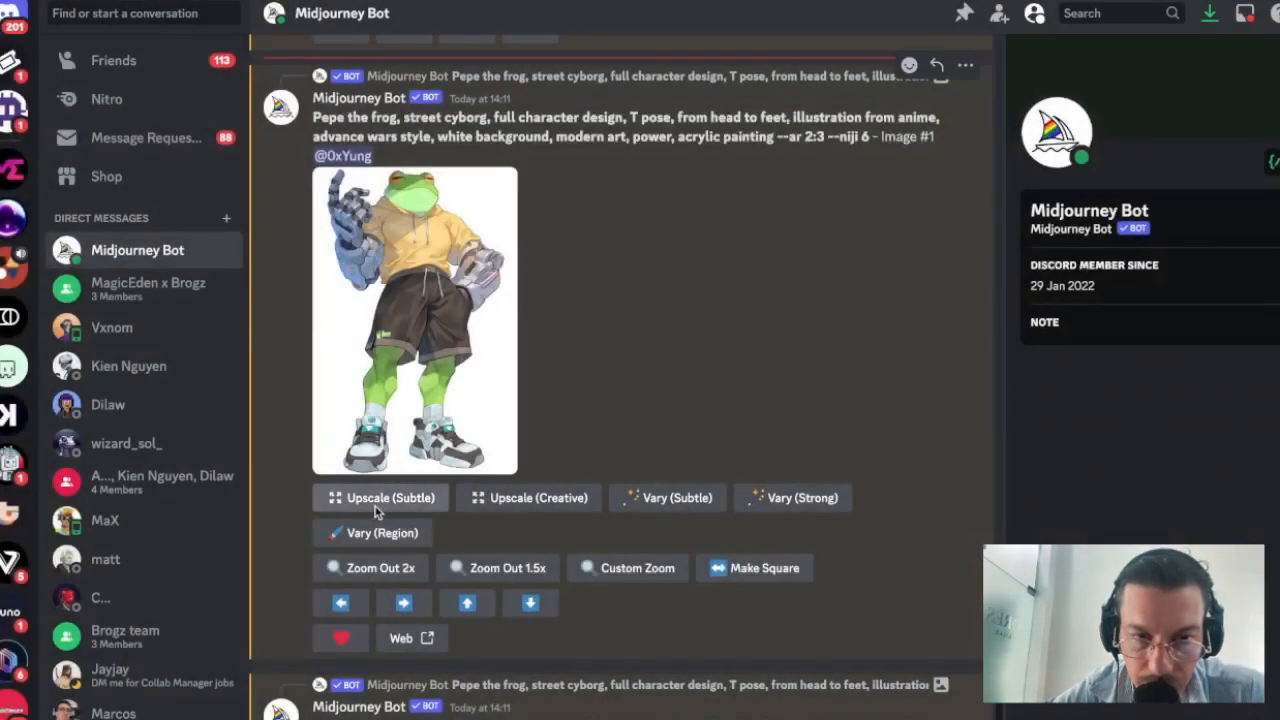
{"action": "left_click", "coordinate": [422, 500]}
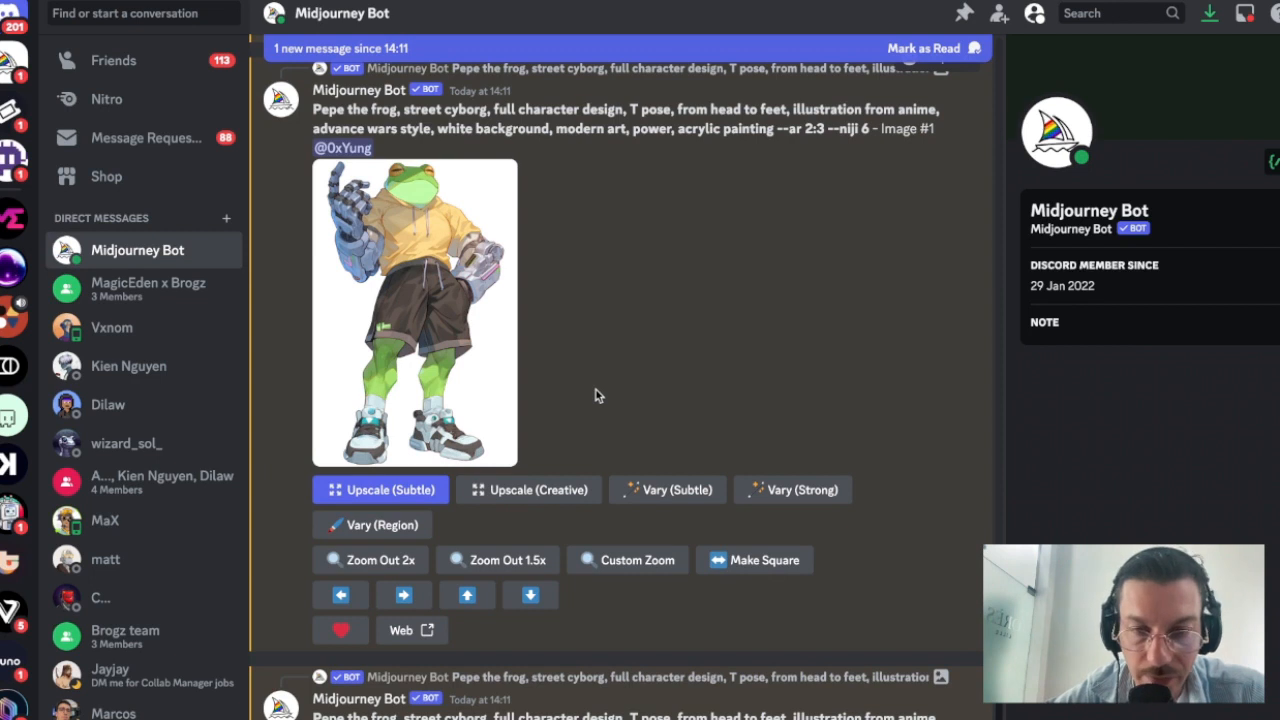
{"action": "scroll", "coordinate": [595, 396], "scroll_direction": "down", "scroll_amount": 3}
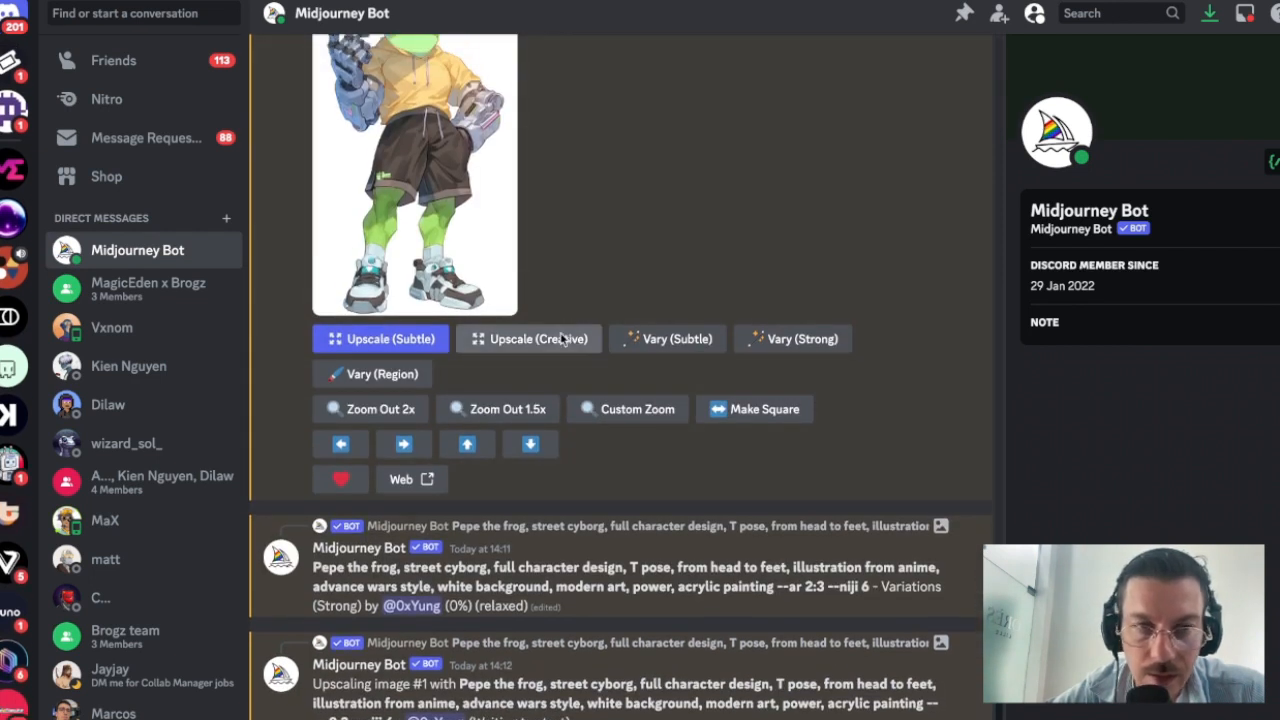
Step: Open the region variation editor for the upscaled yellow-hoodie frog
{"action": "scroll", "coordinate": [563, 340], "scroll_direction": "up", "scroll_amount": 2}
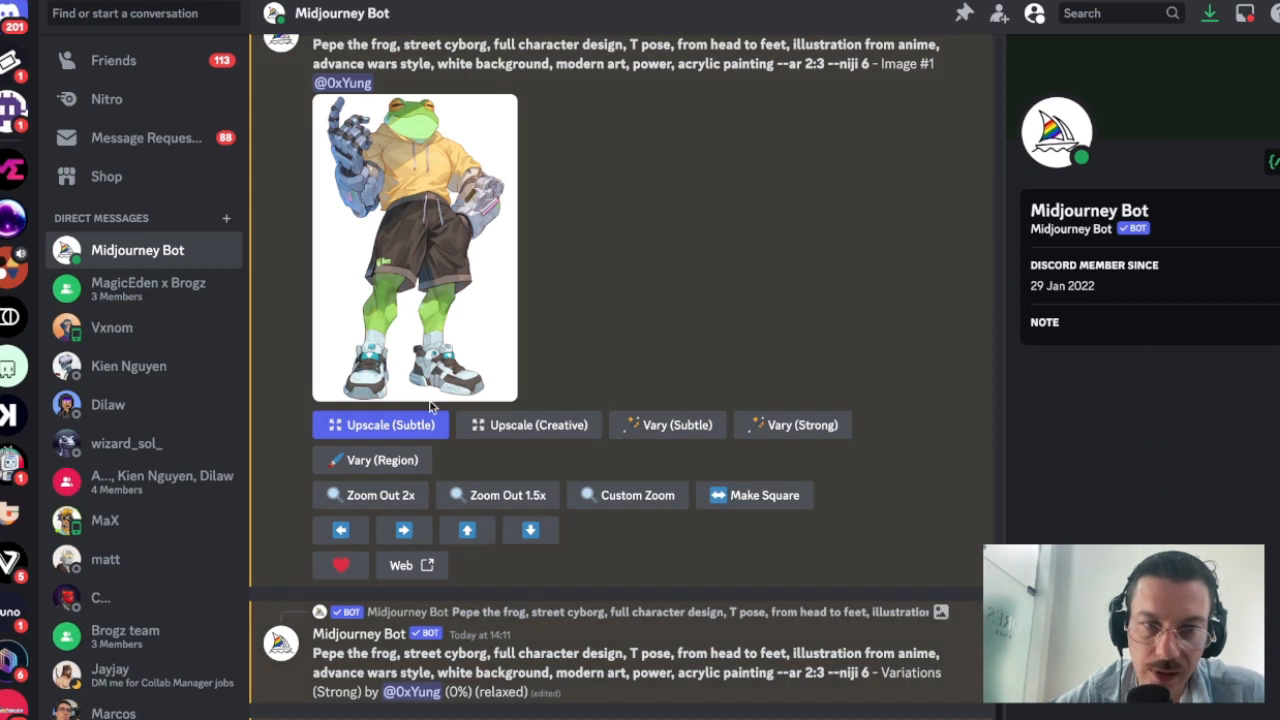
{"action": "left_click", "coordinate": [361, 461]}
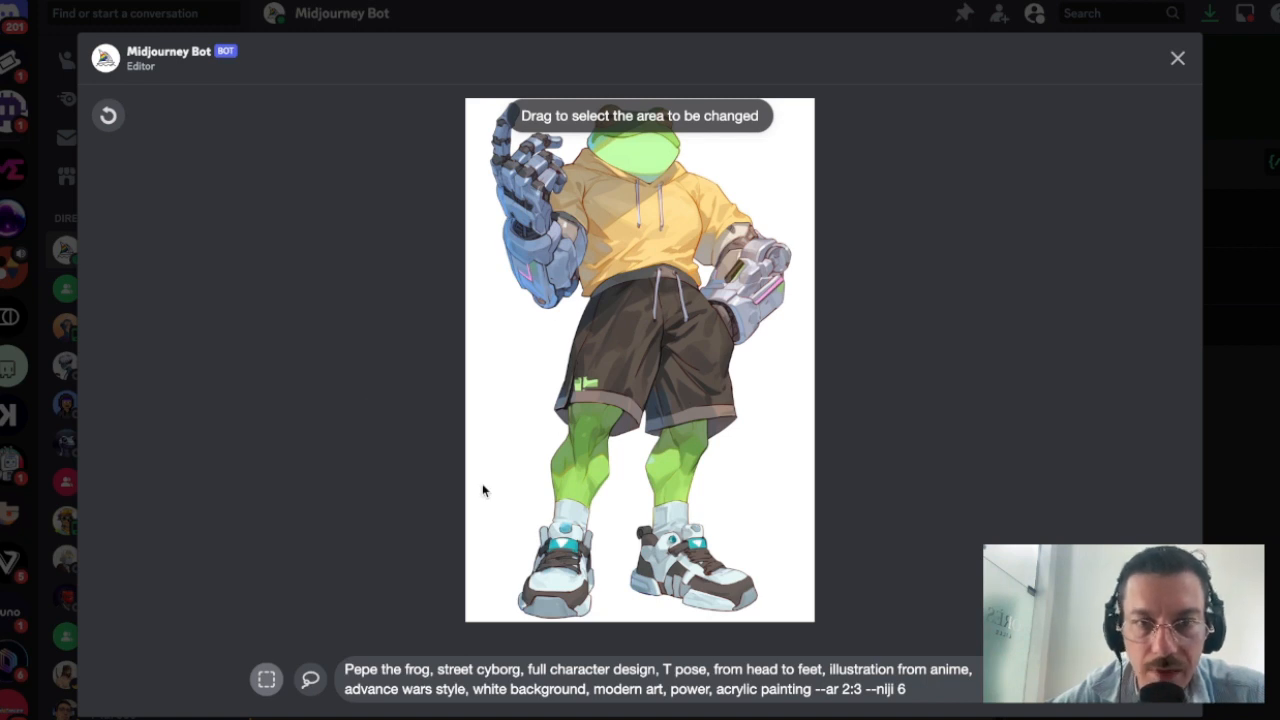
Step: Try marking the green logo on the frog's shorts with the lasso, then undo the freehand selections
{"action": "left_click", "coordinate": [310, 682]}
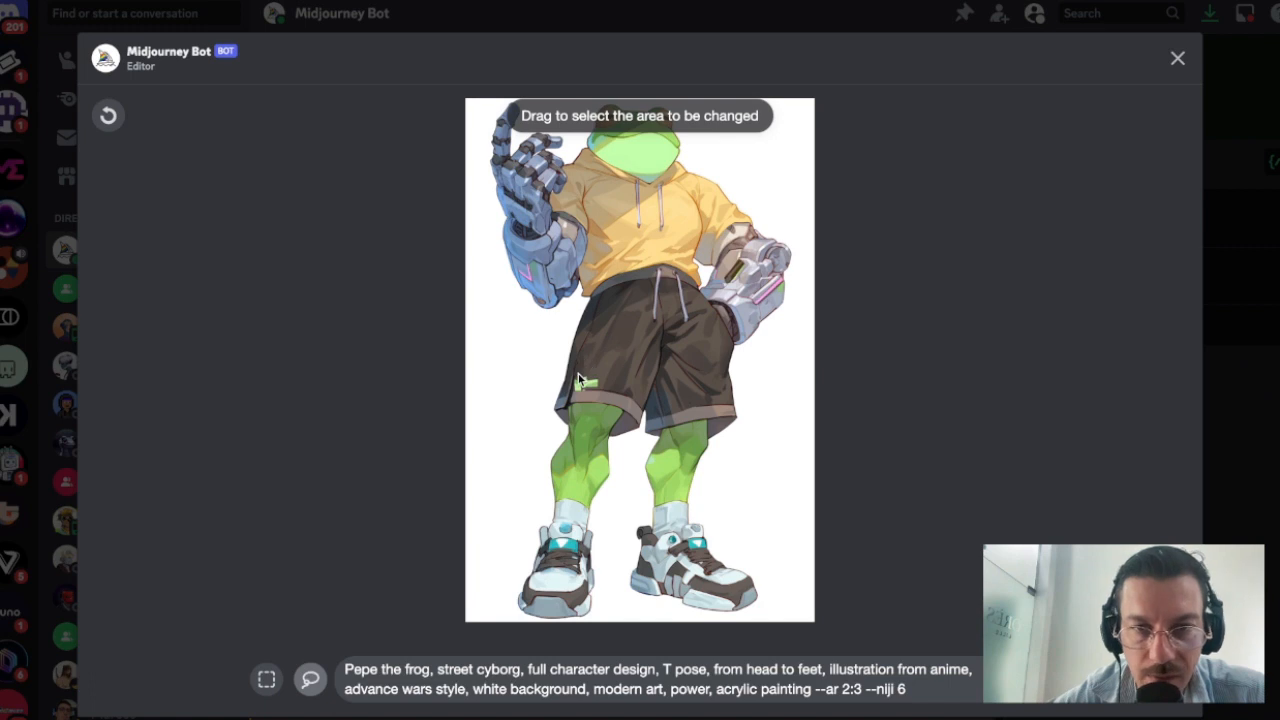
{"action": "mouse_move", "coordinate": [568, 370]}
{"action": "left_mouse_down"}
{"action": "mouse_move", "coordinate": [606, 408]}
{"action": "mouse_move", "coordinate": [611, 388]}
{"action": "mouse_move", "coordinate": [582, 373]}
{"action": "left_mouse_up"}
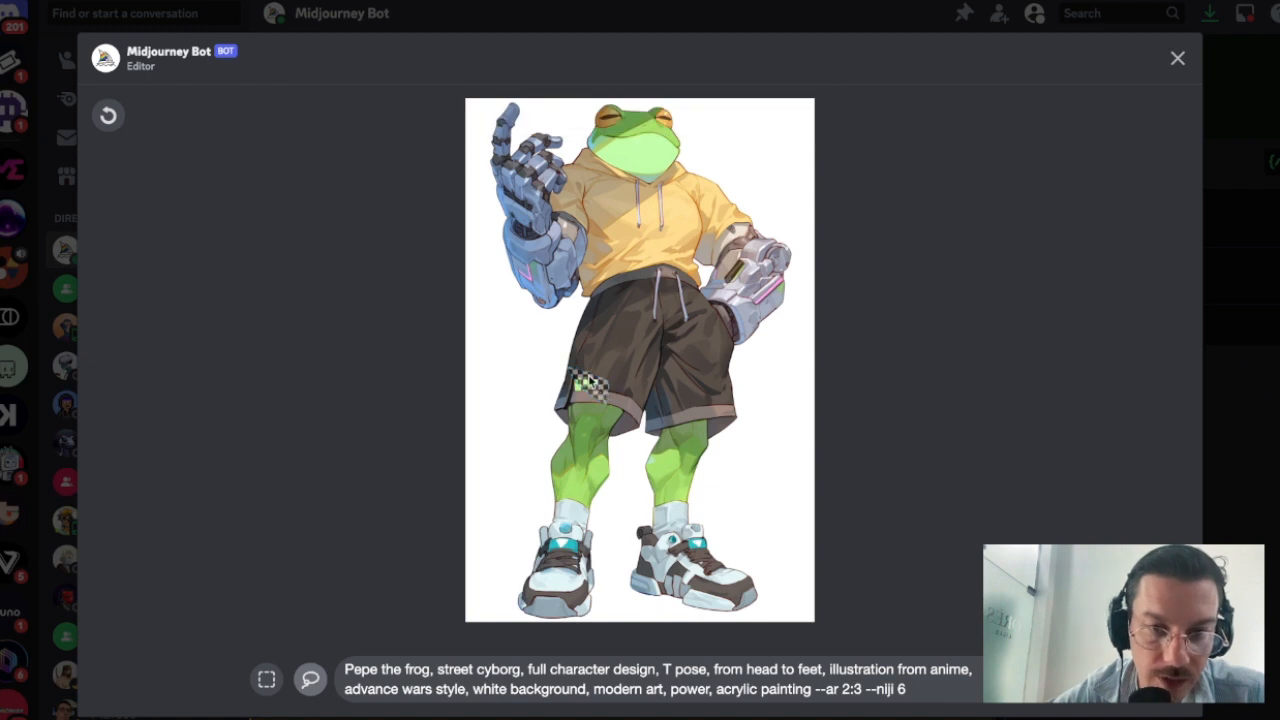
{"action": "mouse_move", "coordinate": [586, 382]}
{"action": "left_mouse_down"}
{"action": "mouse_move", "coordinate": [563, 402]}
{"action": "mouse_move", "coordinate": [604, 400]}
{"action": "left_mouse_up"}
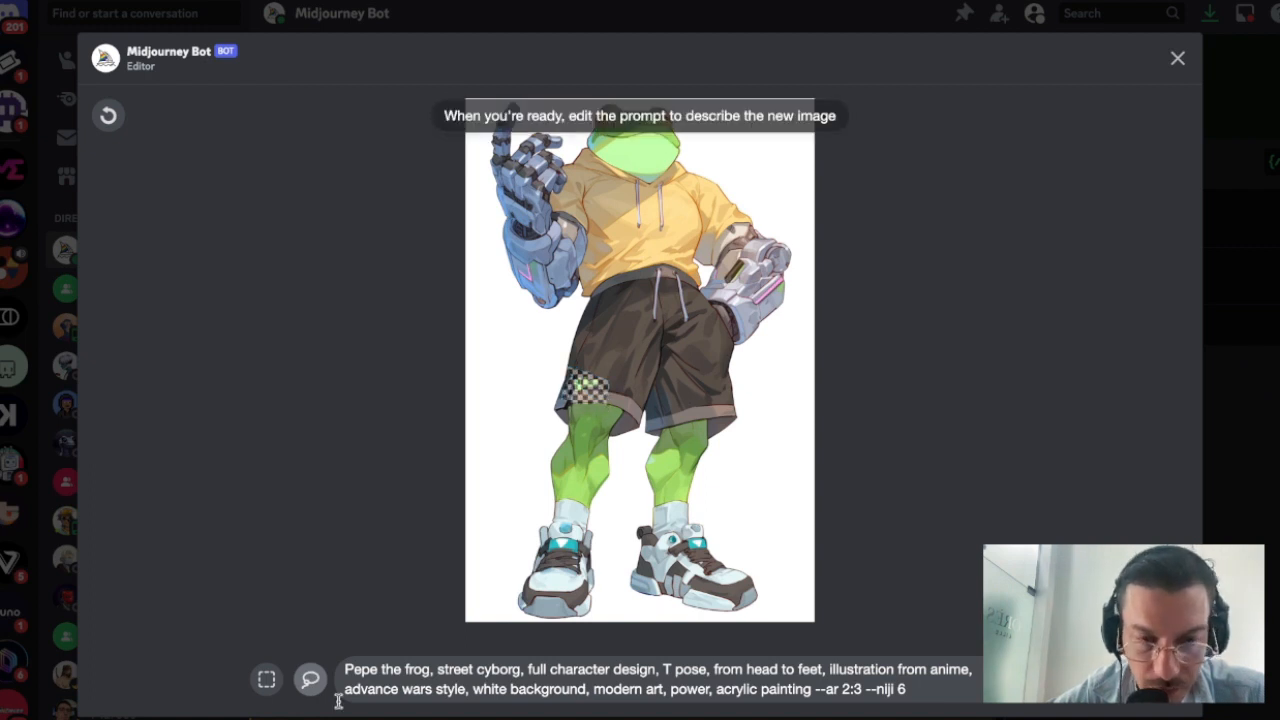
{"action": "left_click", "coordinate": [111, 115]}
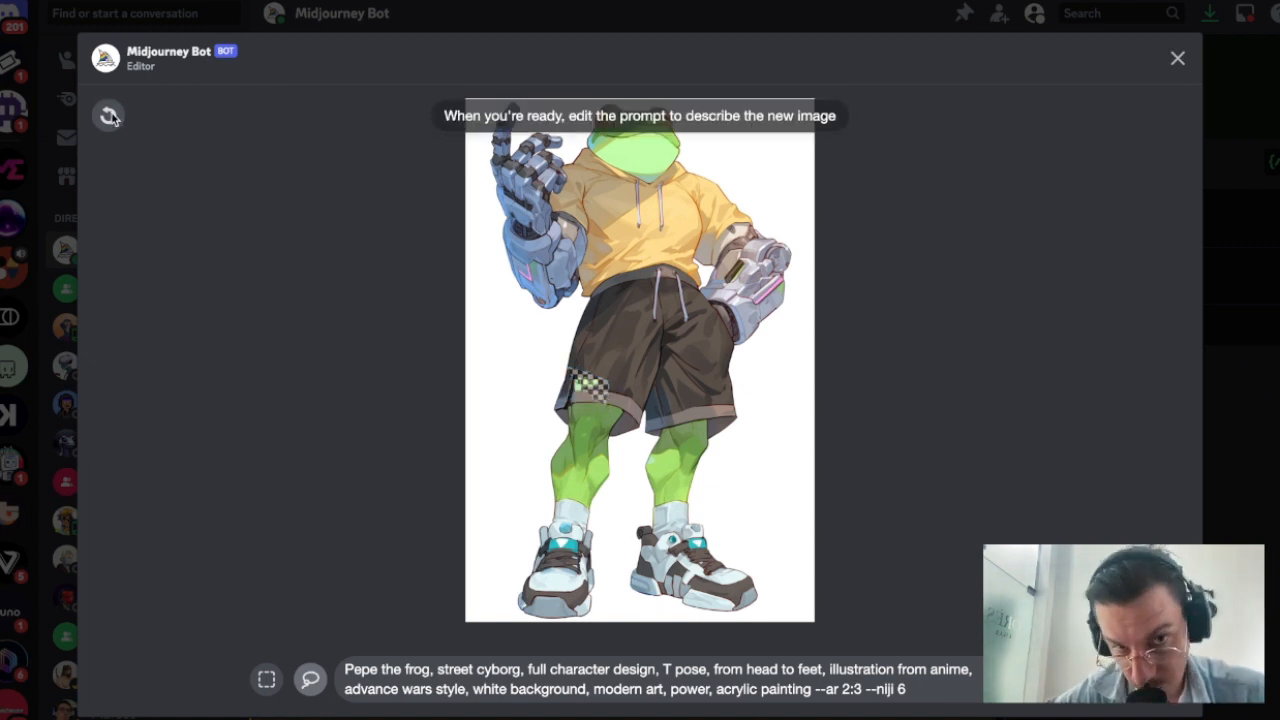
{"action": "left_click", "coordinate": [111, 115]}
Step: Mark a rectangular area over the green logo on the frog's shorts and submit the region variation with the prompt unchanged
{"action": "left_click", "coordinate": [266, 679]}
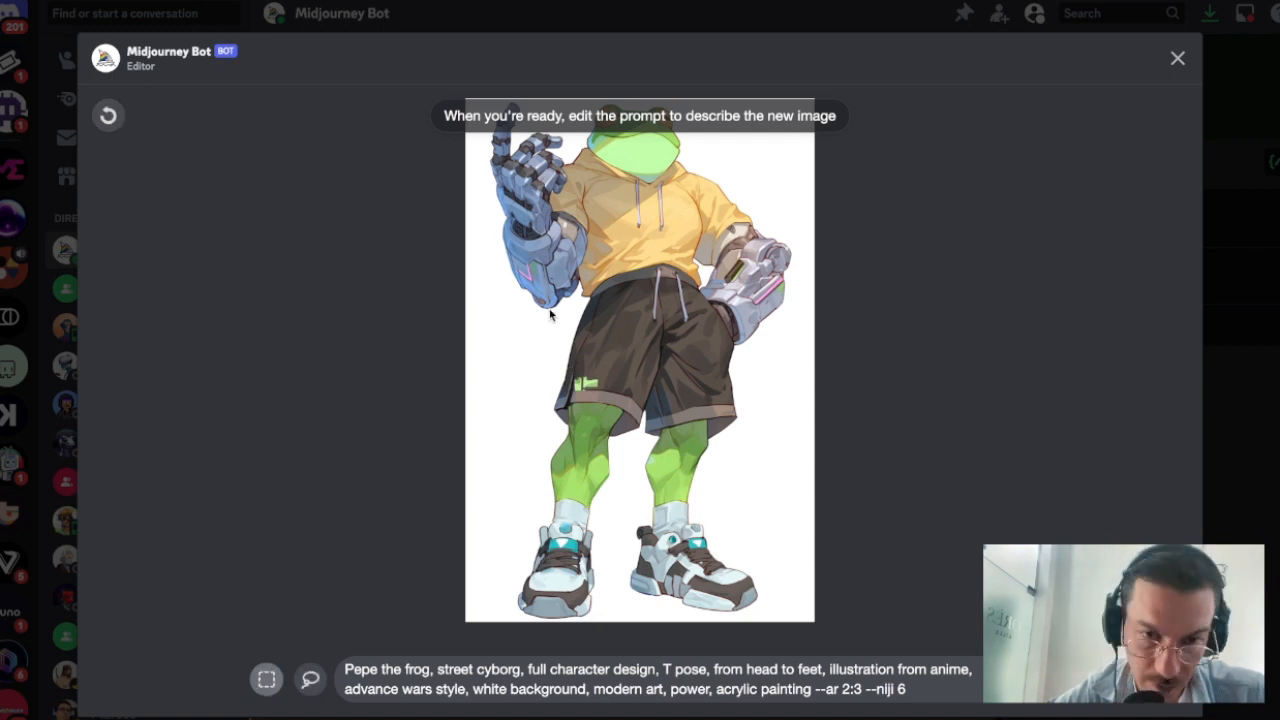
{"action": "left_click_drag", "start_coordinate": [566, 378], "coordinate": [616, 404]}
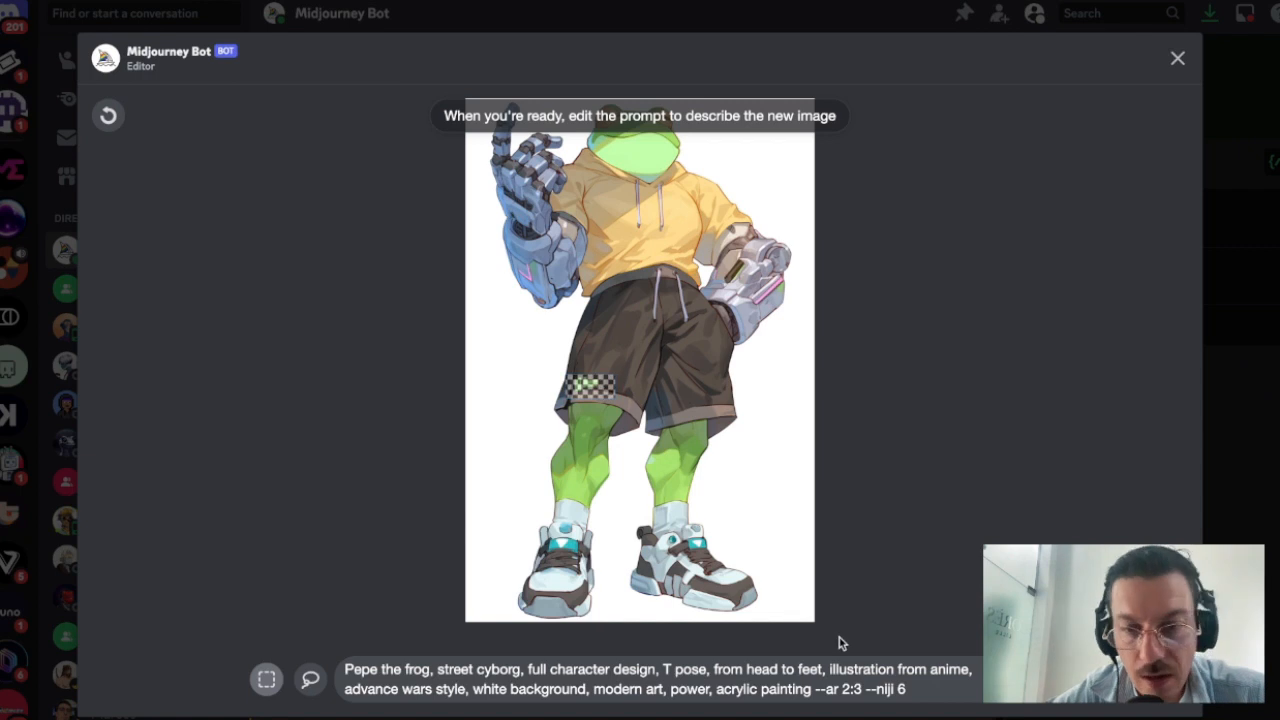
{"action": "left_click_drag", "start_coordinate": [566, 360], "coordinate": [619, 404]}
{"action": "left_click_drag", "start_coordinate": [746, 502], "coordinate": [798, 544]}
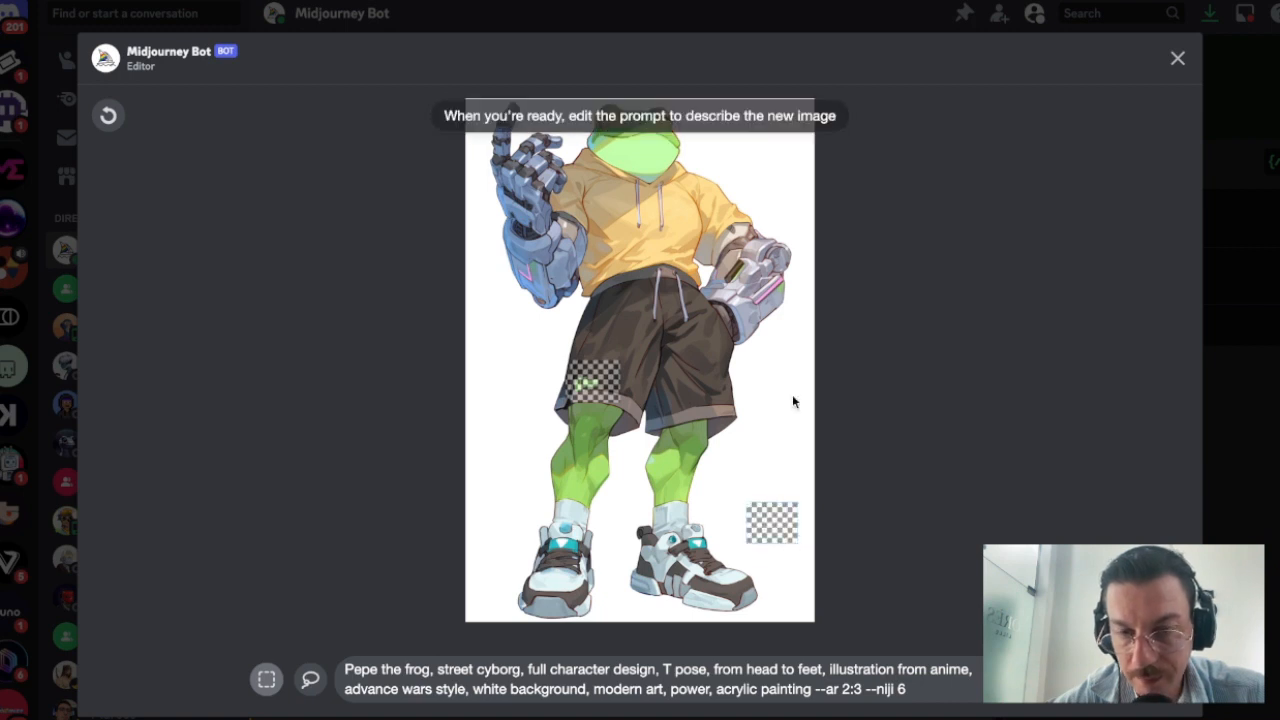
{"action": "left_click", "coordinate": [106, 118]}
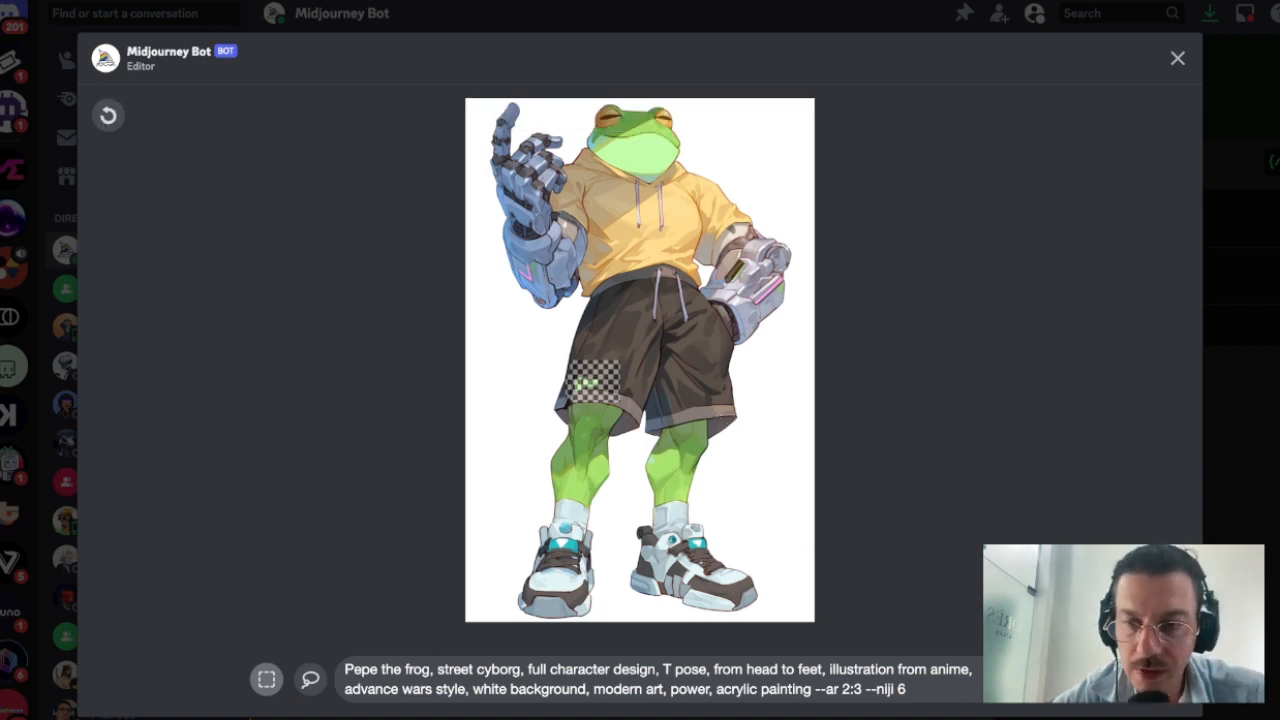
{"action": "key", "text": "Return"}
{"action": "key", "text": "Escape"}
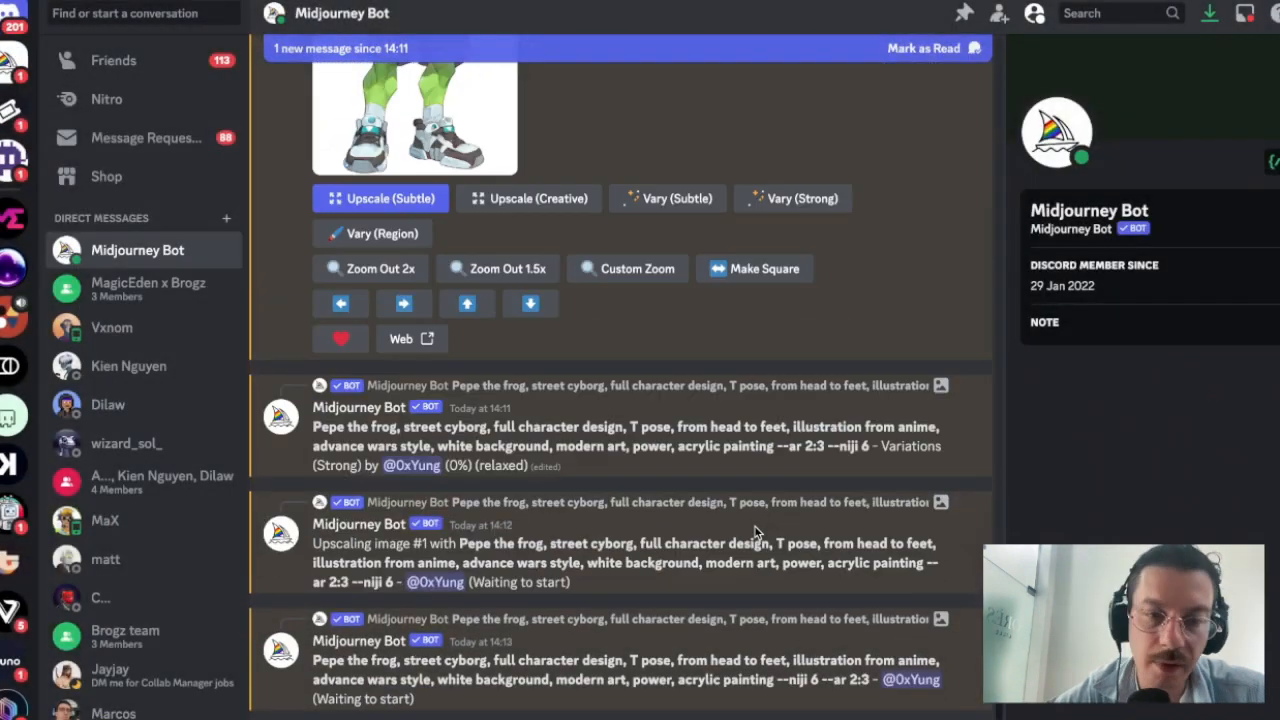
Step: Upscale the first image, the frog in the red jacket, from the earlier Pepe the frog grid
{"action": "scroll", "coordinate": [703, 358], "scroll_direction": "up", "scroll_amount": 3}
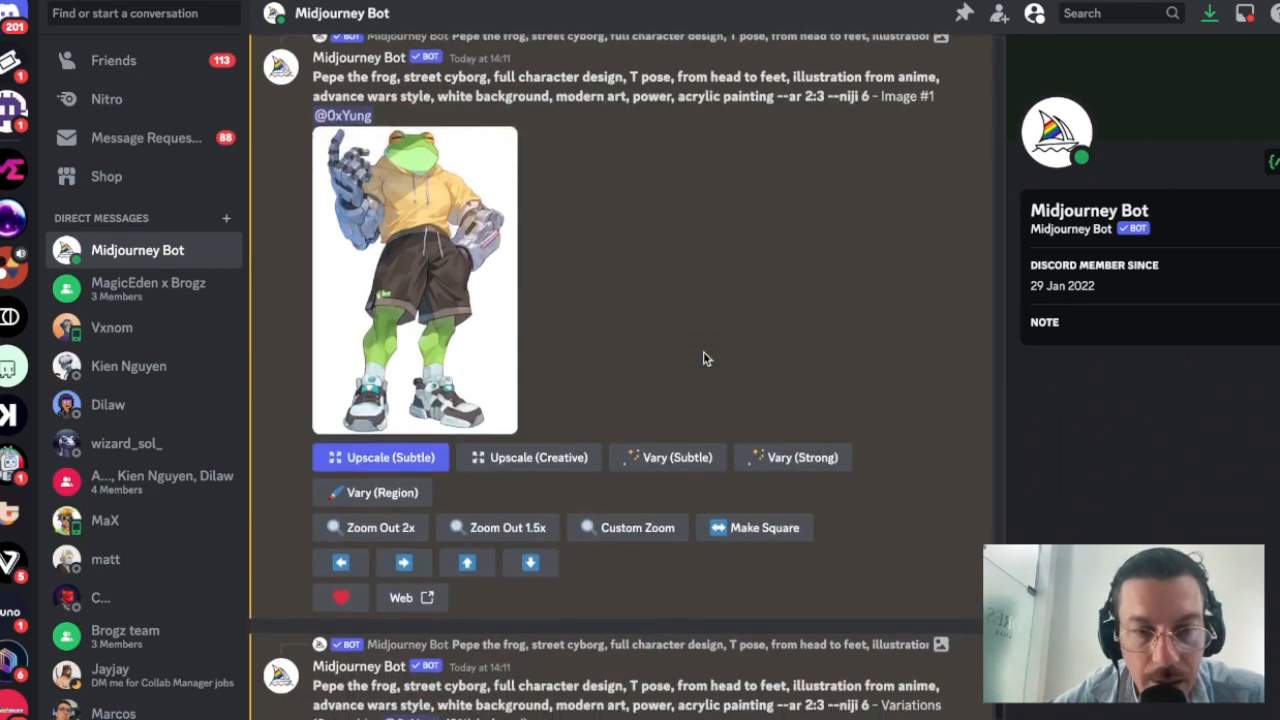
{"action": "scroll", "coordinate": [480, 412], "scroll_direction": "up", "scroll_amount": 10}
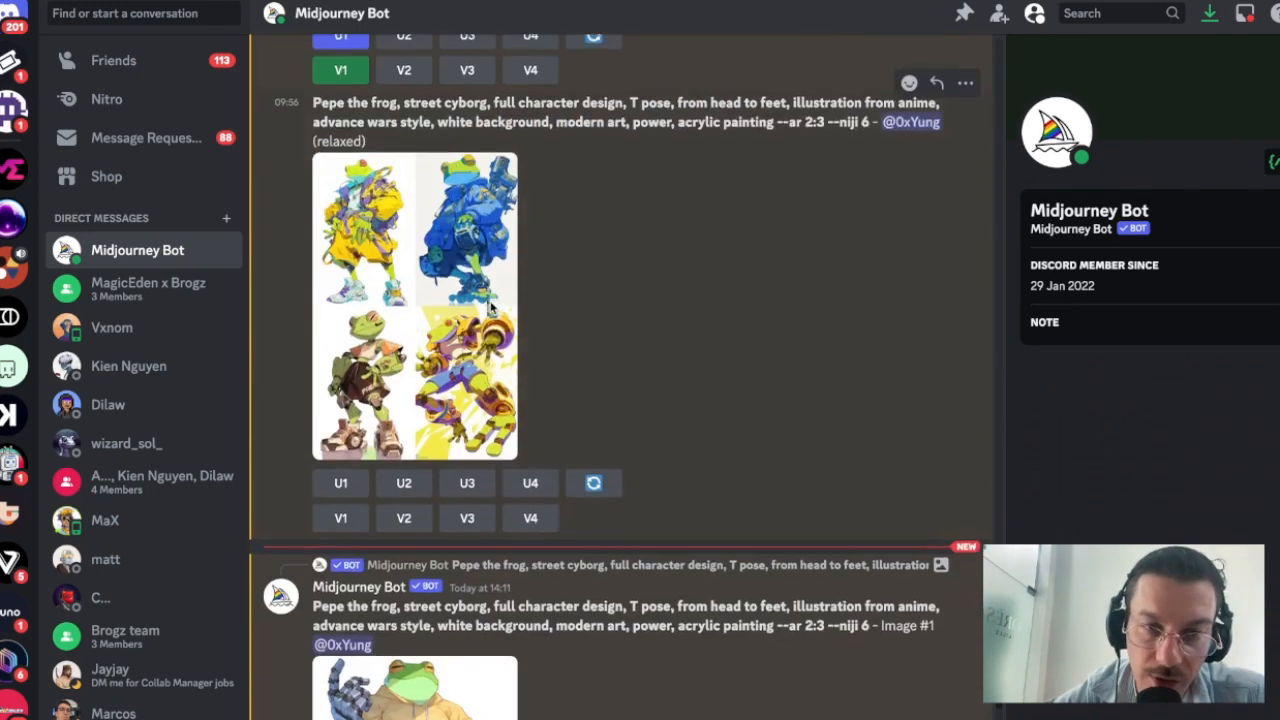
{"action": "scroll", "coordinate": [490, 308], "scroll_direction": "down", "scroll_amount": 3}
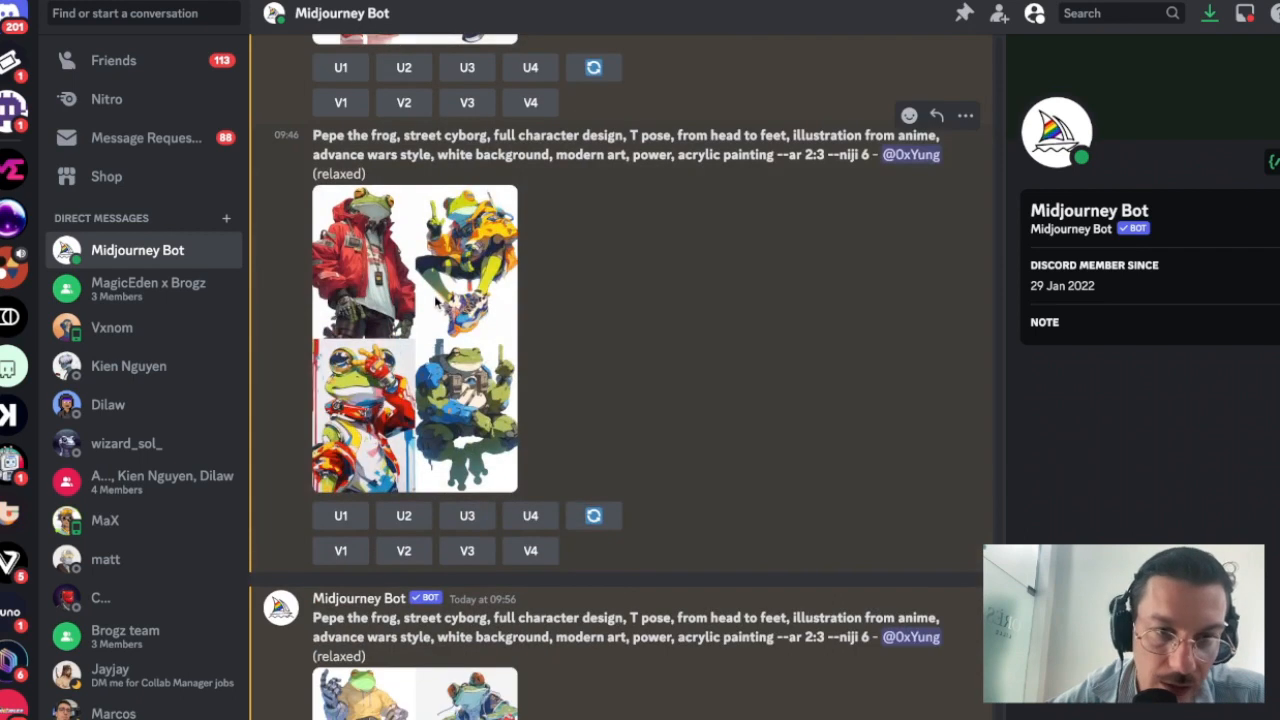
{"action": "left_click", "coordinate": [340, 485]}
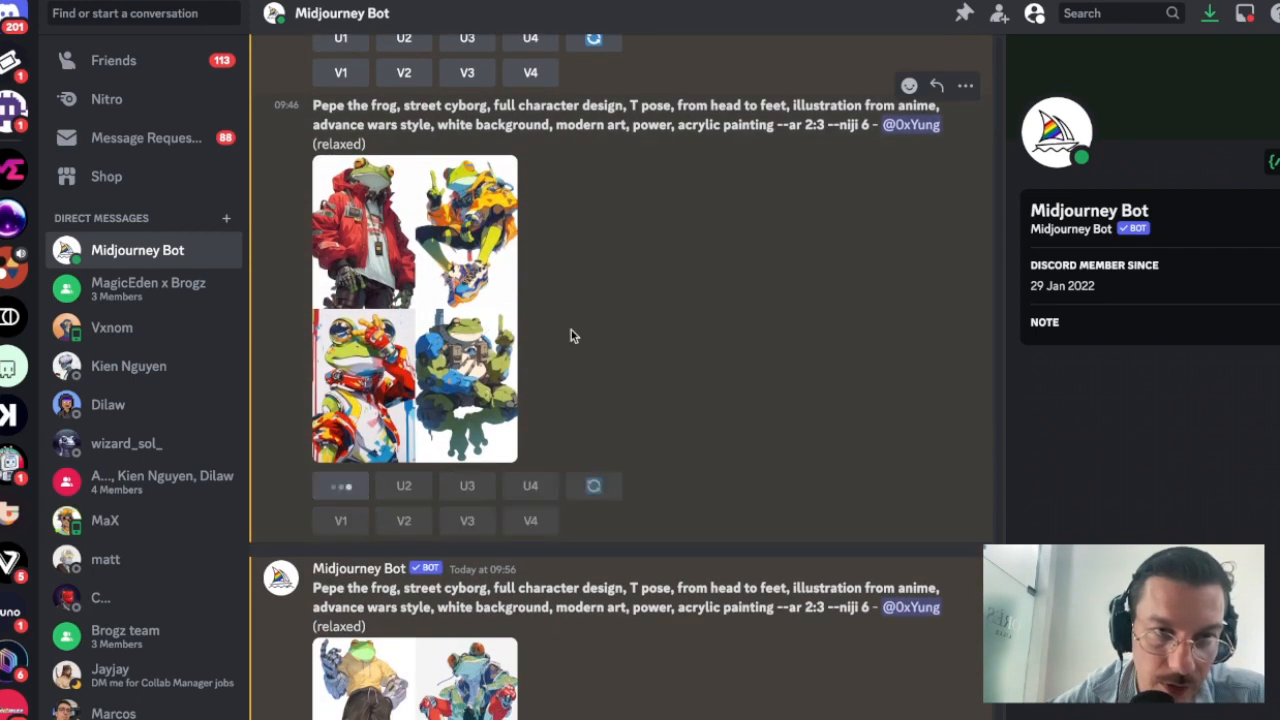
Step: Upscale the first and fourth images of the frog grid directly above the red-jacket grid
{"action": "scroll", "coordinate": [570, 336], "scroll_direction": "down", "scroll_amount": 5}
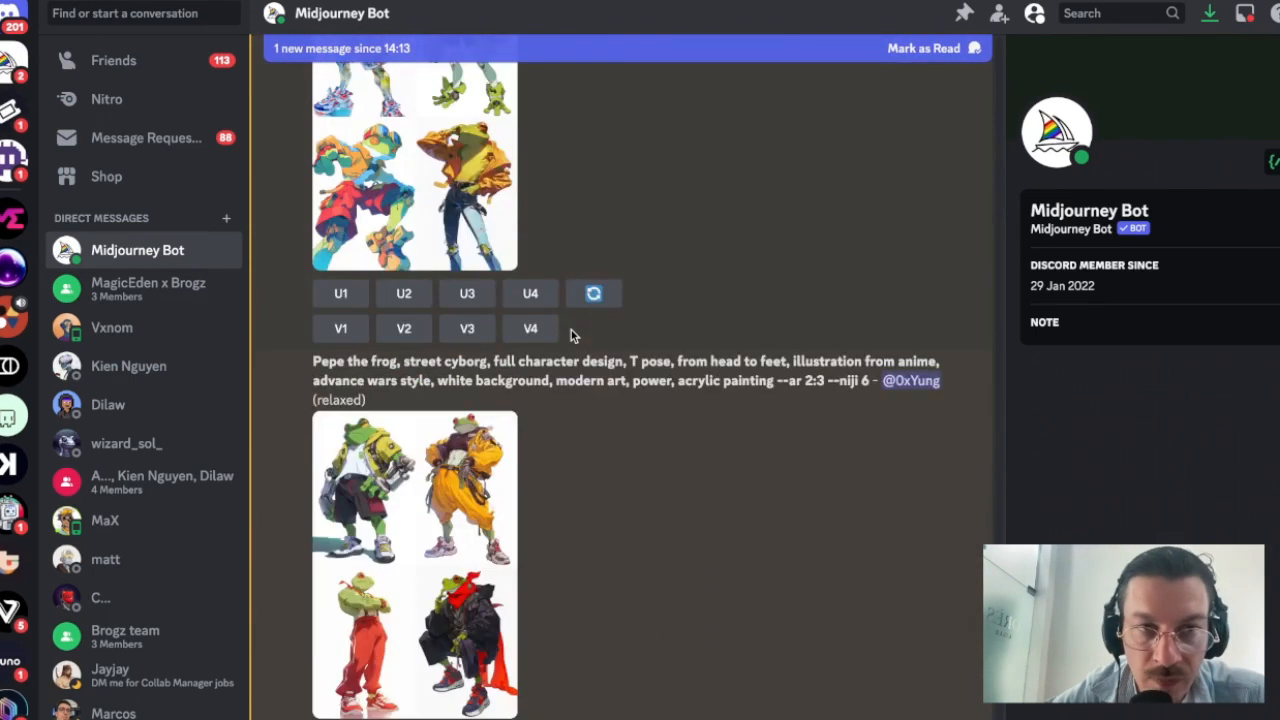
{"action": "scroll", "coordinate": [570, 336], "scroll_direction": "down", "scroll_amount": 8}
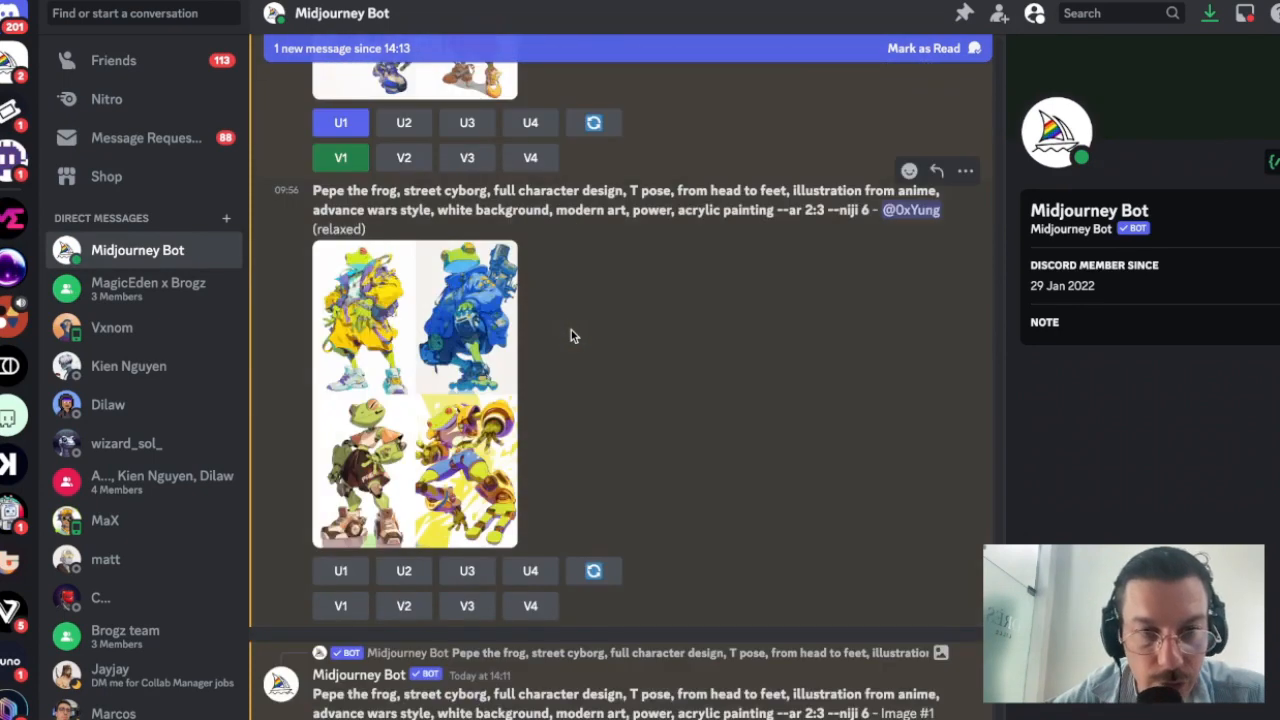
{"action": "scroll", "coordinate": [571, 334], "scroll_direction": "down", "scroll_amount": 10}
{"action": "scroll", "coordinate": [571, 334], "scroll_direction": "up", "scroll_amount": 2}
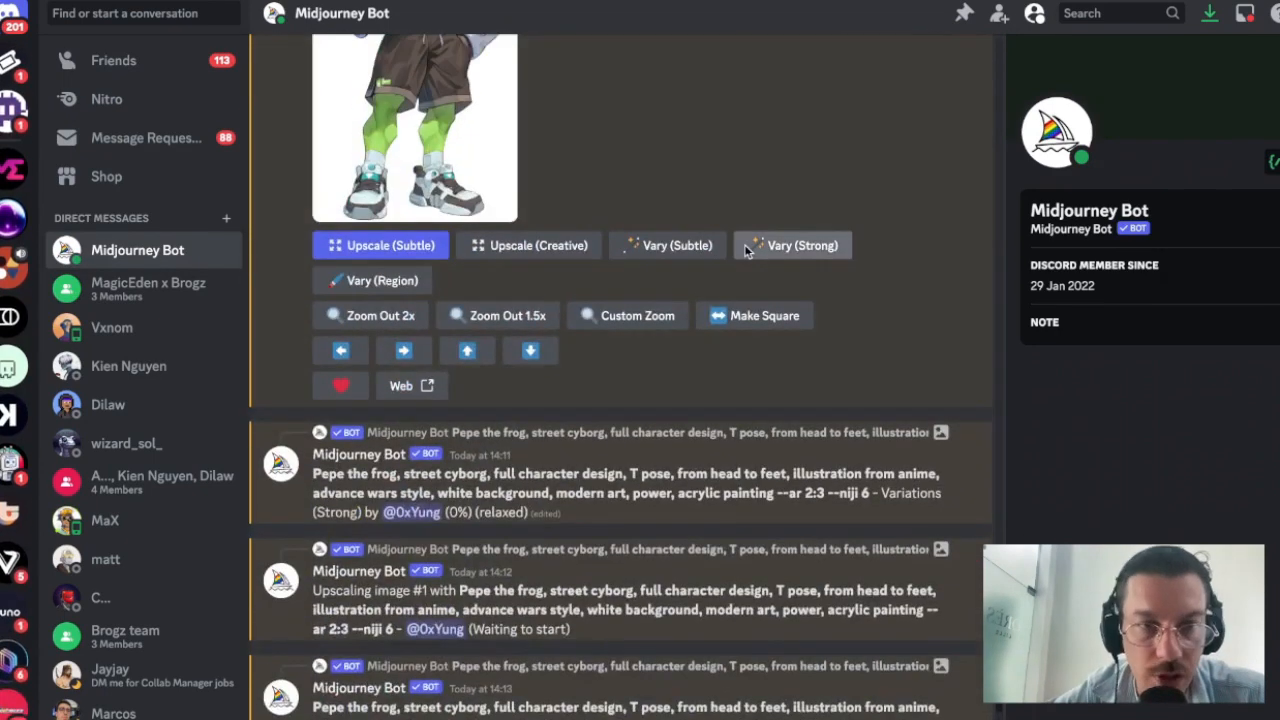
{"action": "scroll", "coordinate": [745, 250], "scroll_direction": "up", "scroll_amount": 10}
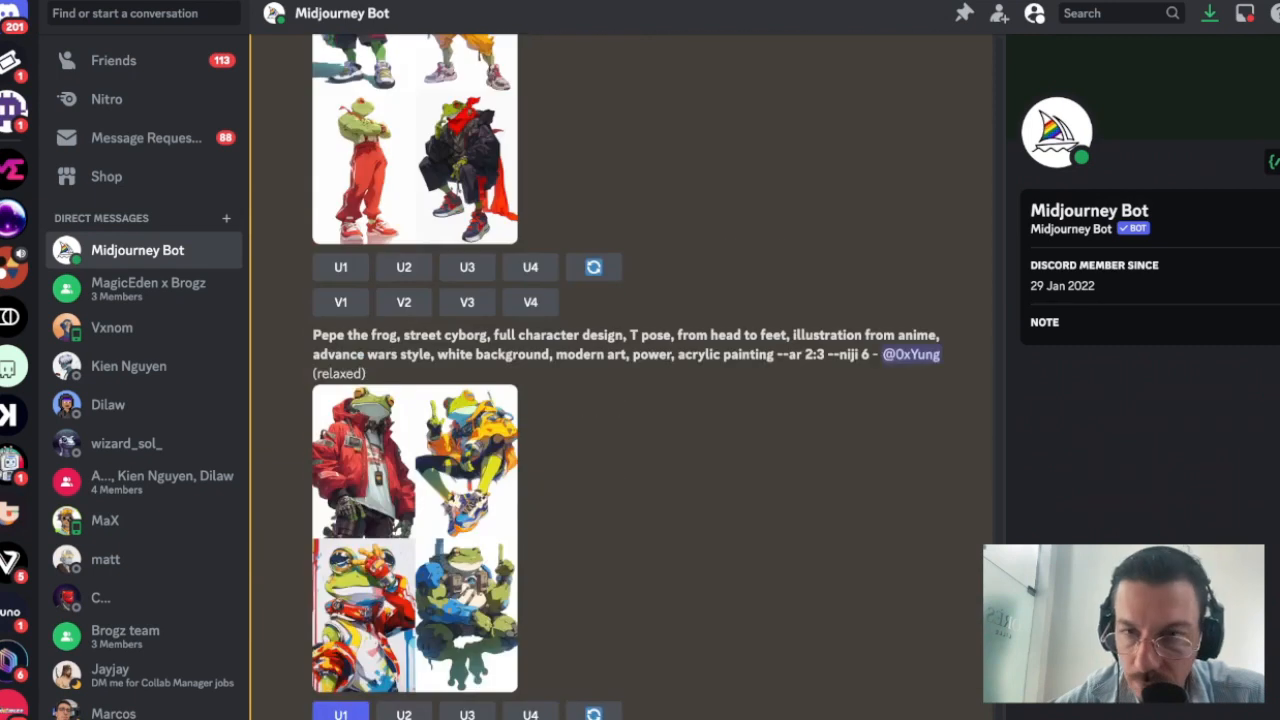
{"action": "scroll", "coordinate": [700, 532], "scroll_direction": "up", "scroll_amount": 3}
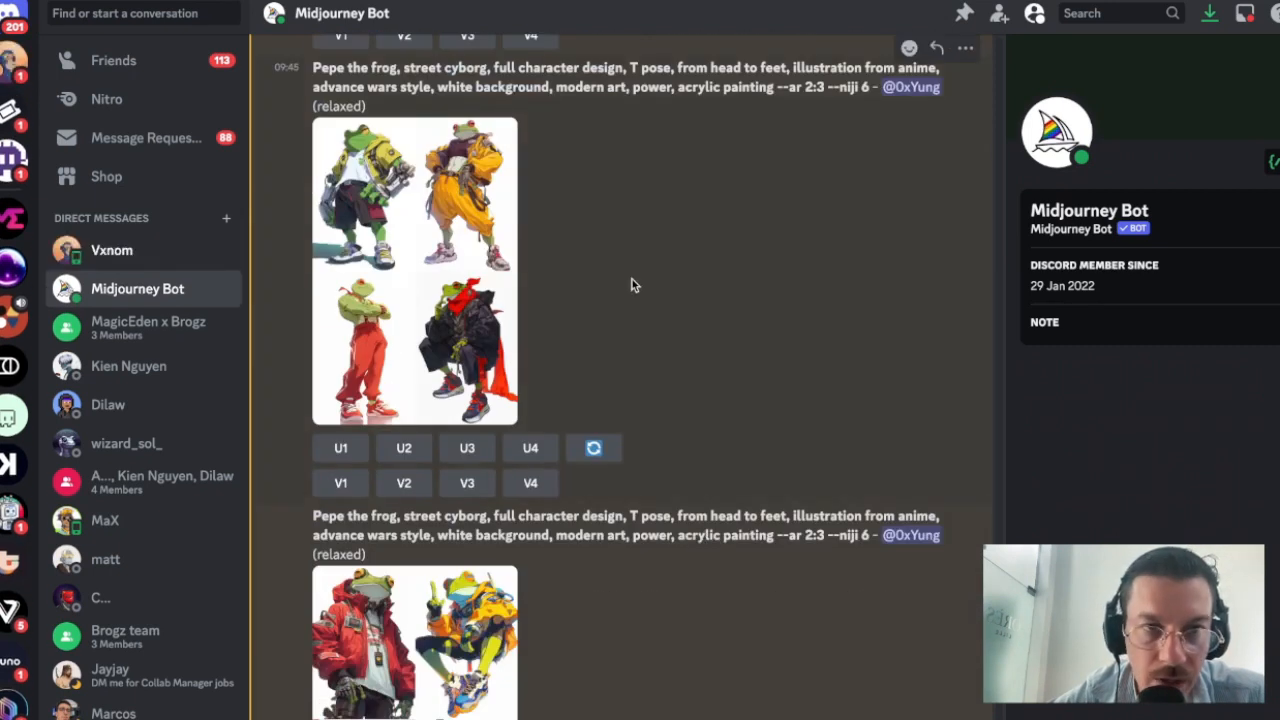
{"action": "left_click", "coordinate": [340, 448]}
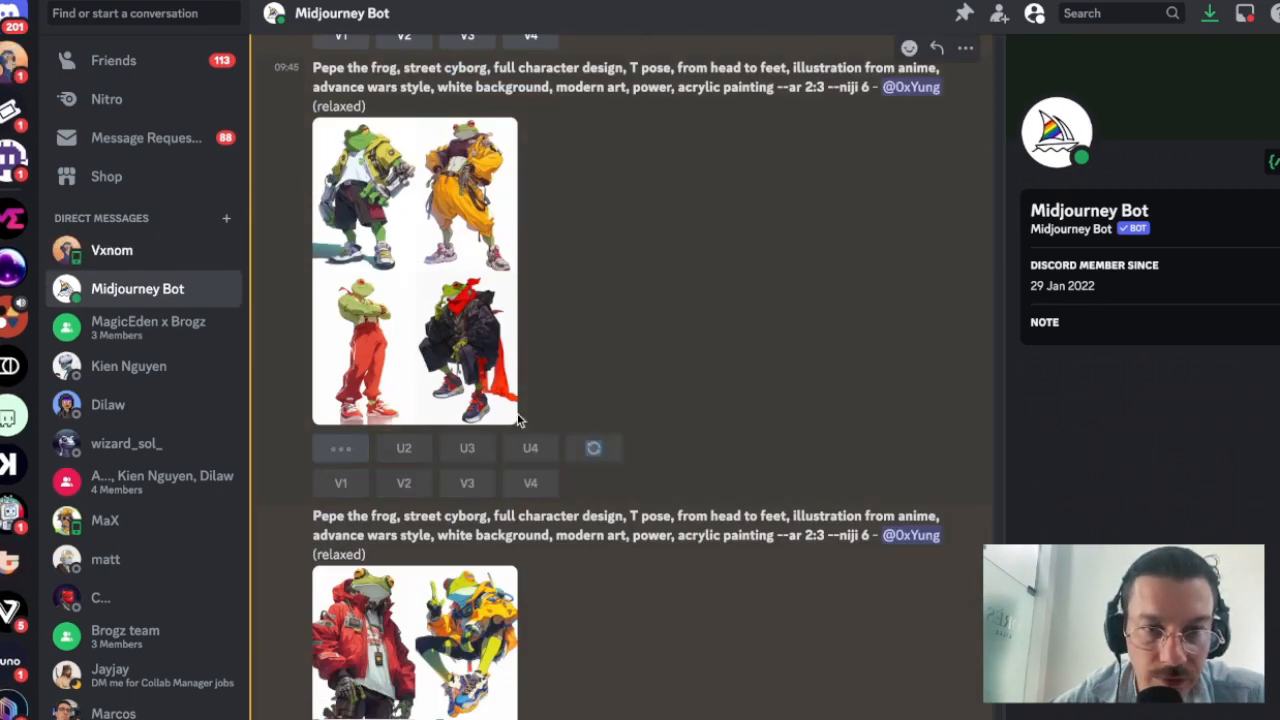
{"action": "left_click", "coordinate": [530, 450]}
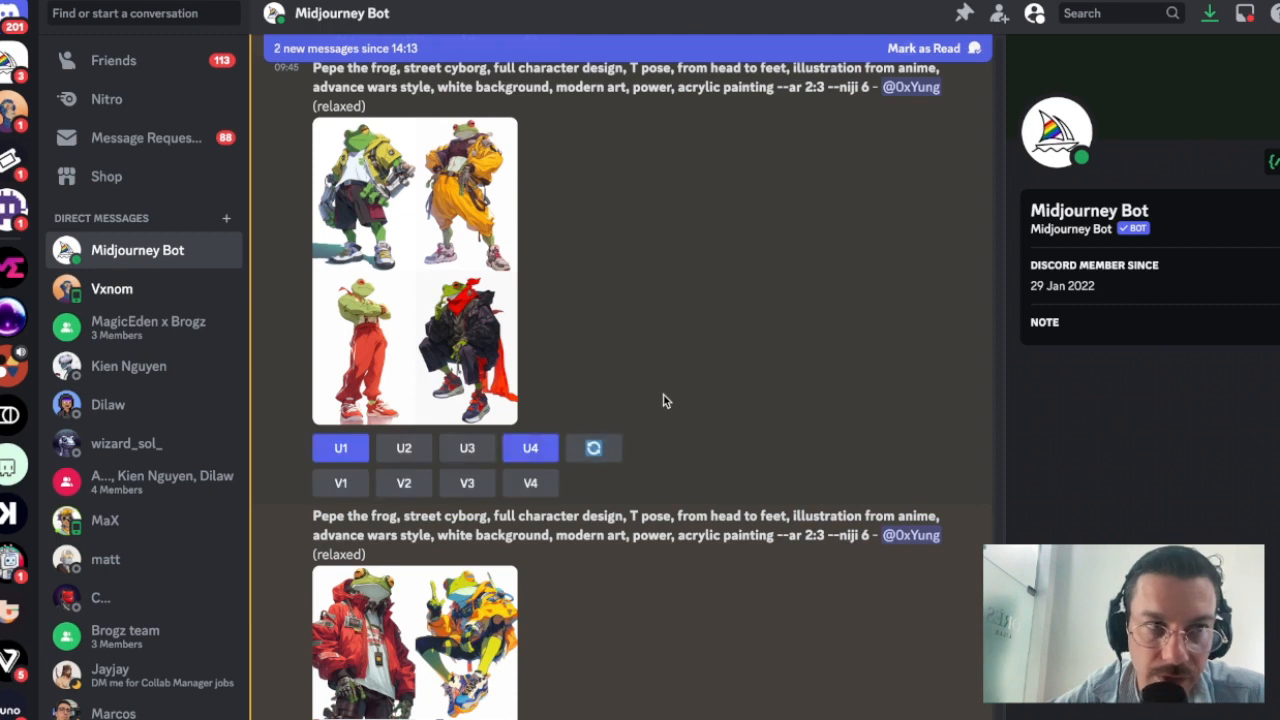
Step: Switch to the Midjourney web alpha in Chrome and review the generated dog inspector images on the Create page
{"action": "scroll", "coordinate": [680, 425], "scroll_direction": "down", "scroll_amount": 6}
{"action": "scroll", "coordinate": [684, 425], "scroll_direction": "down", "scroll_amount": 2}
{"action": "mouse_move", "coordinate": [1277, 251]}
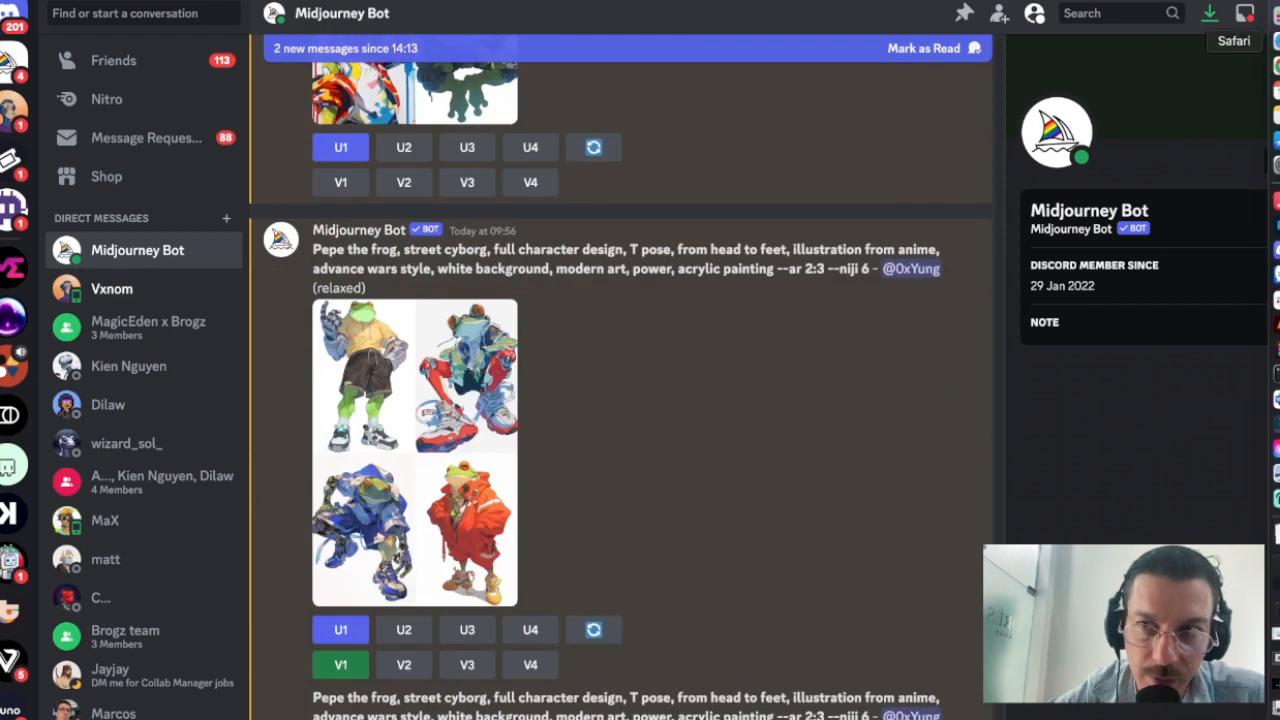
{"action": "left_click", "coordinate": [1274, 65]}
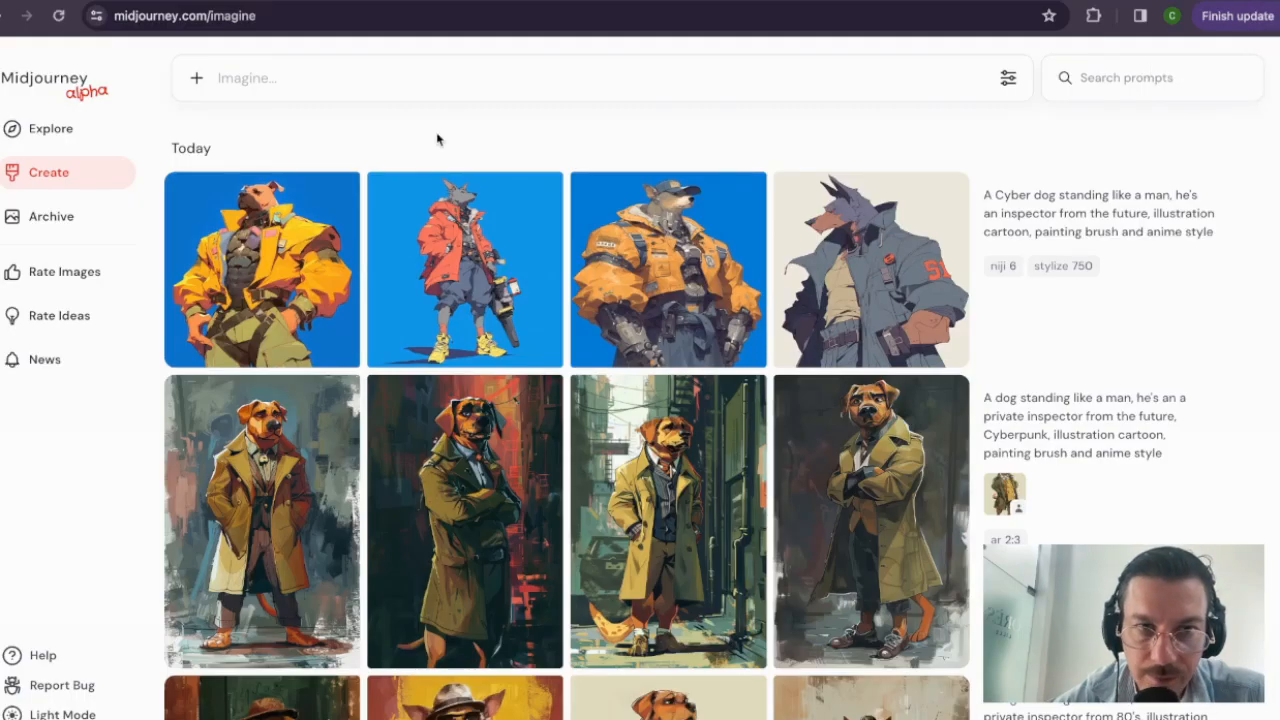
{"action": "mouse_move", "coordinate": [1277, 470]}
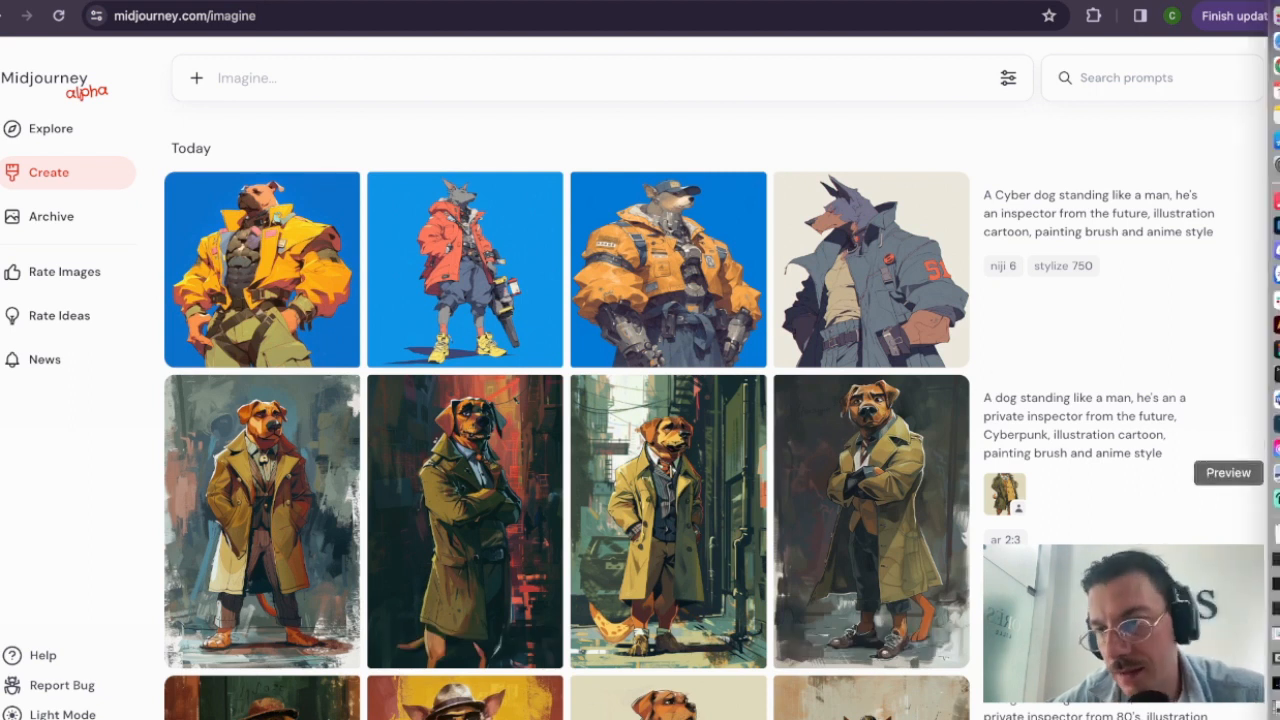
{"action": "scroll", "coordinate": [510, 527], "scroll_direction": "down", "scroll_amount": 1}
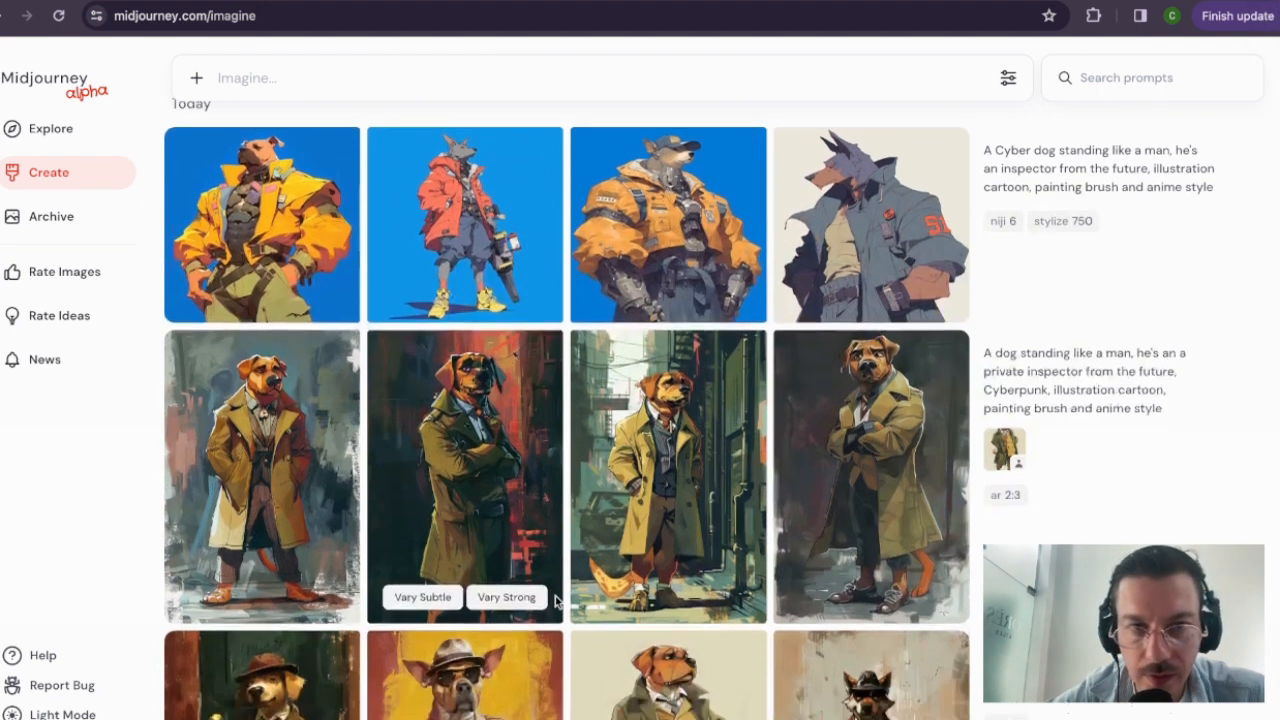